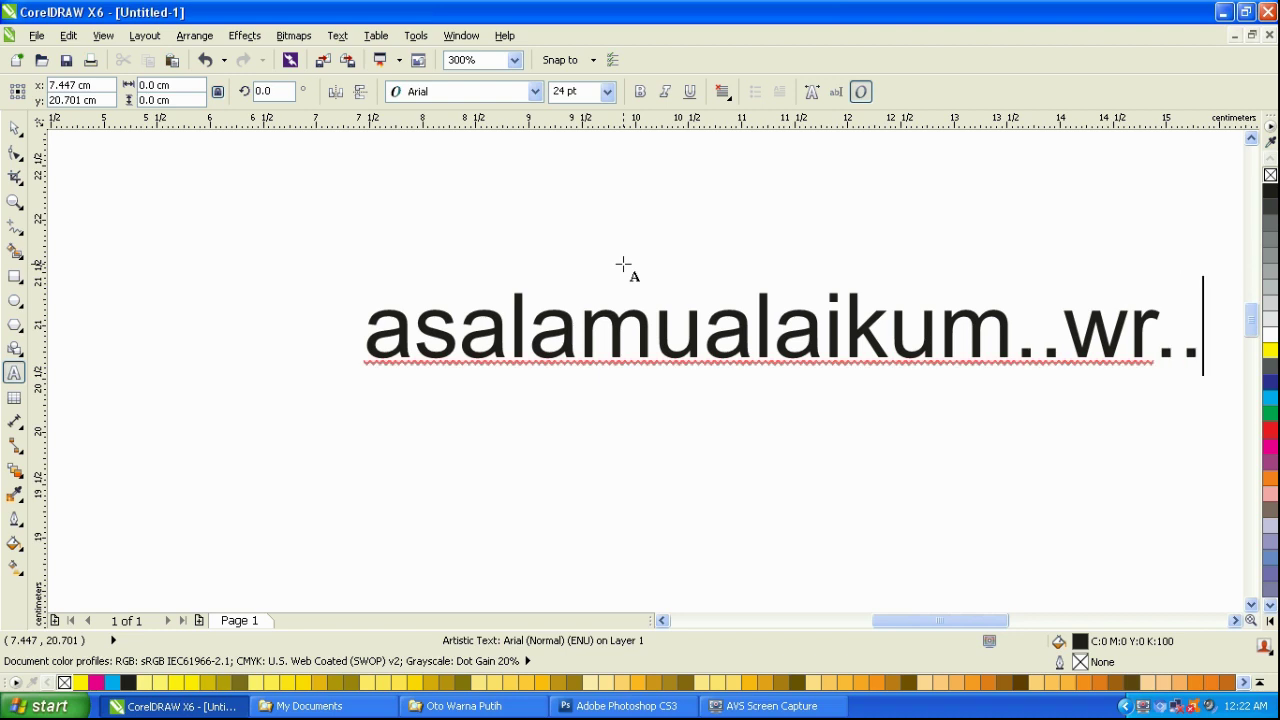
Complete the greeting line with "wb" and erase the whole greeting text.
text(wb)
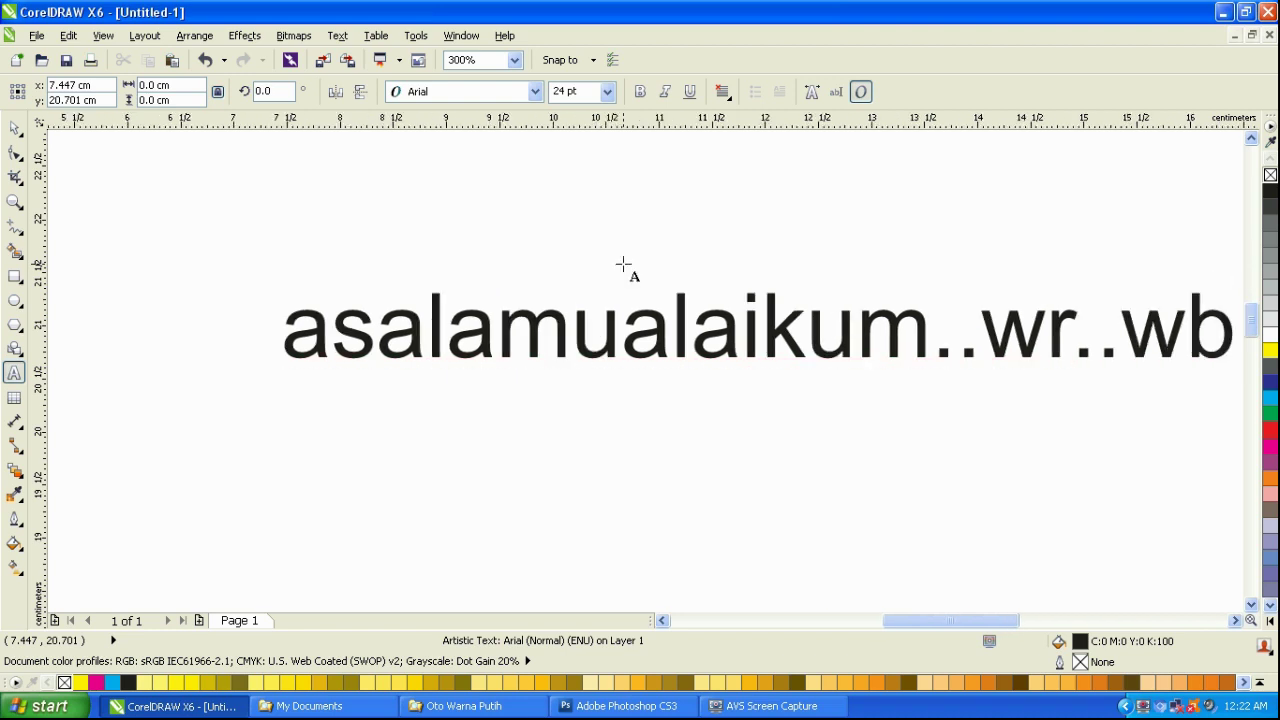
key(BackSpace)
key(BackSpace)
key(BackSpace)
key(BackSpace)
key(BackSpace)
key(BackSpace)
key(BackSpace)
key(BackSpace)
key(BackSpace)
key(BackSpace)
key(BackSpace)
key(BackSpace)
key(BackSpace)
key(BackSpace)
key(BackSpace)
key(BackSpace)
key(BackSpace)
key(BackSpace)
key(BackSpace)
key(BackSpace)
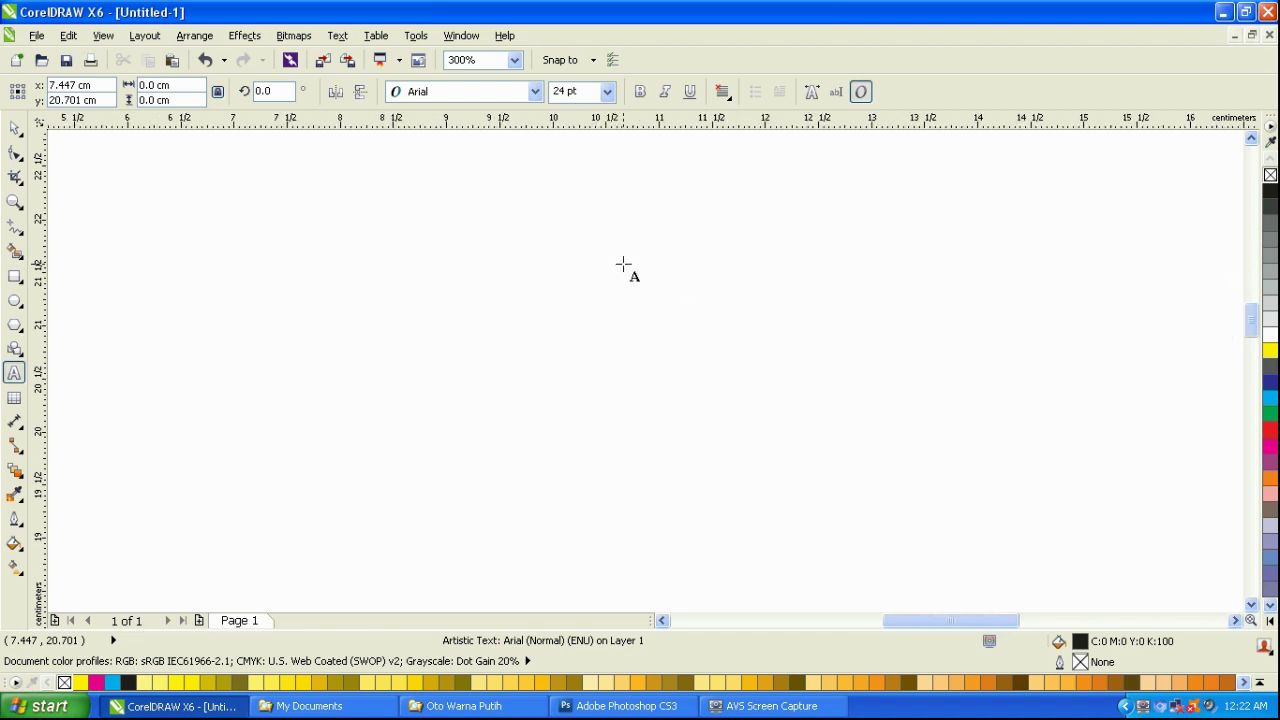
Write "jumpa lagi bersama saya" as artistic text, with "coro sticker" on the second line.
text(jumpa l)
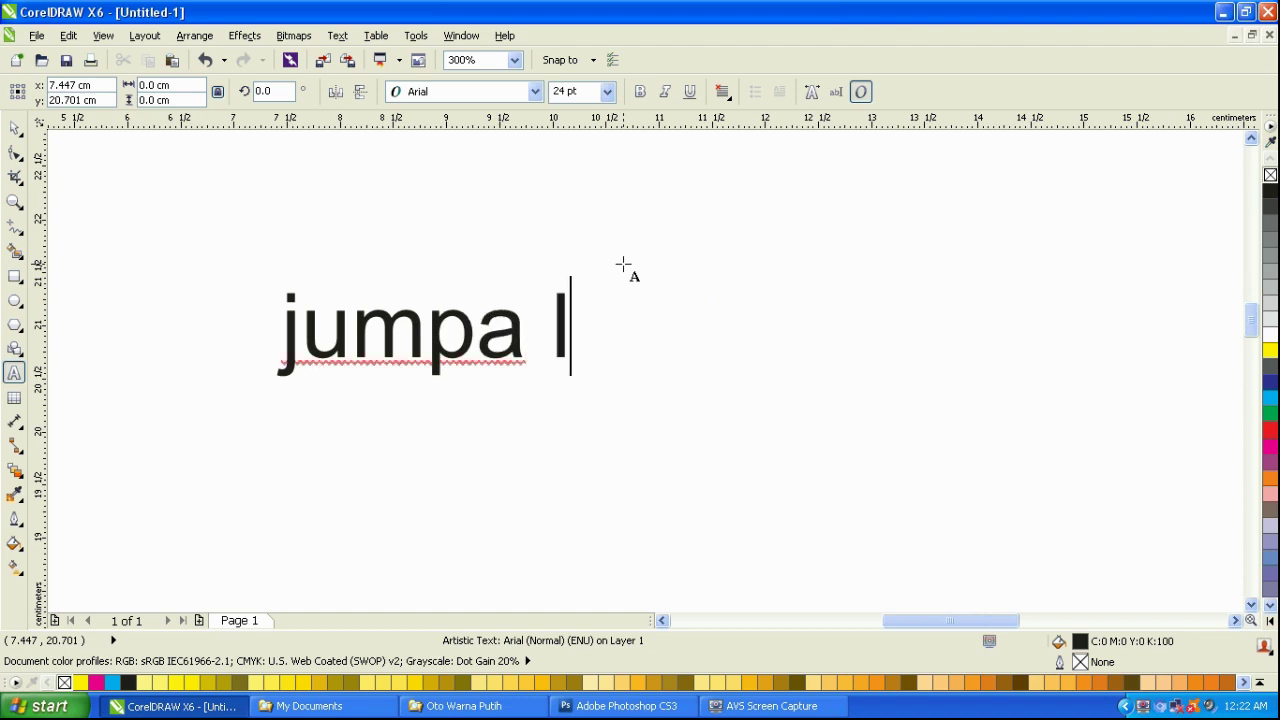
text(agi b)
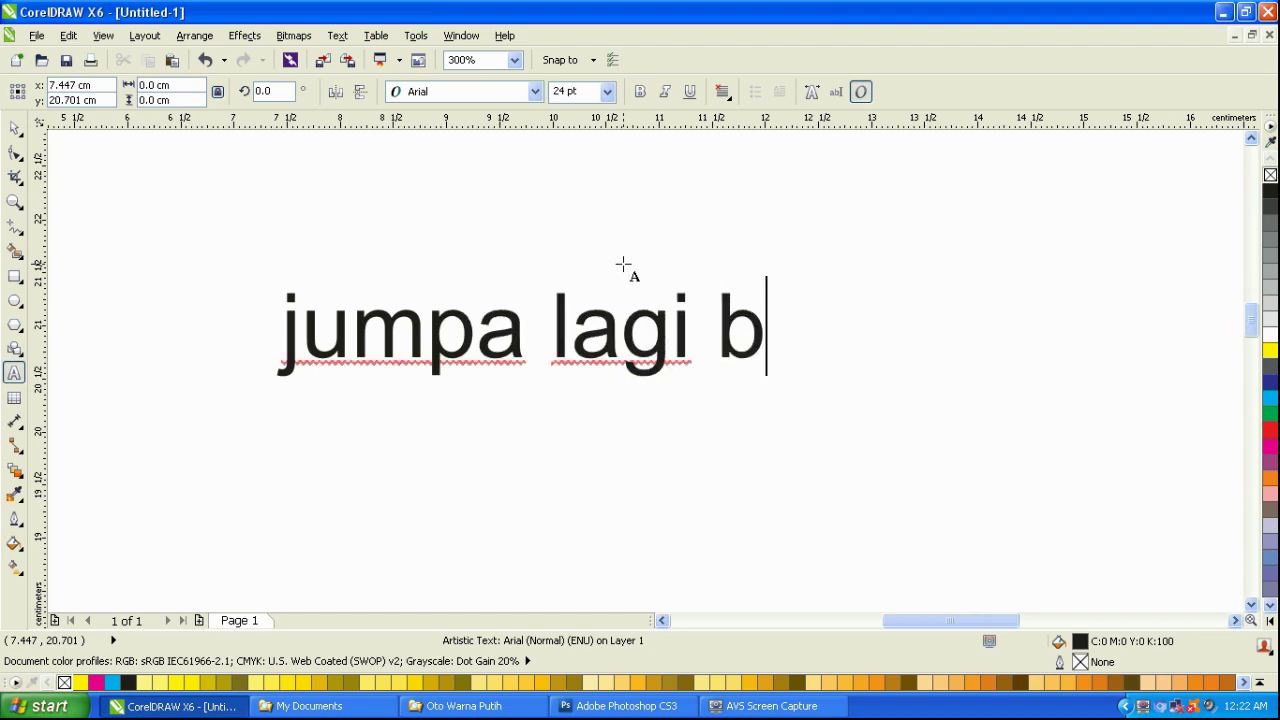
text(ersama )
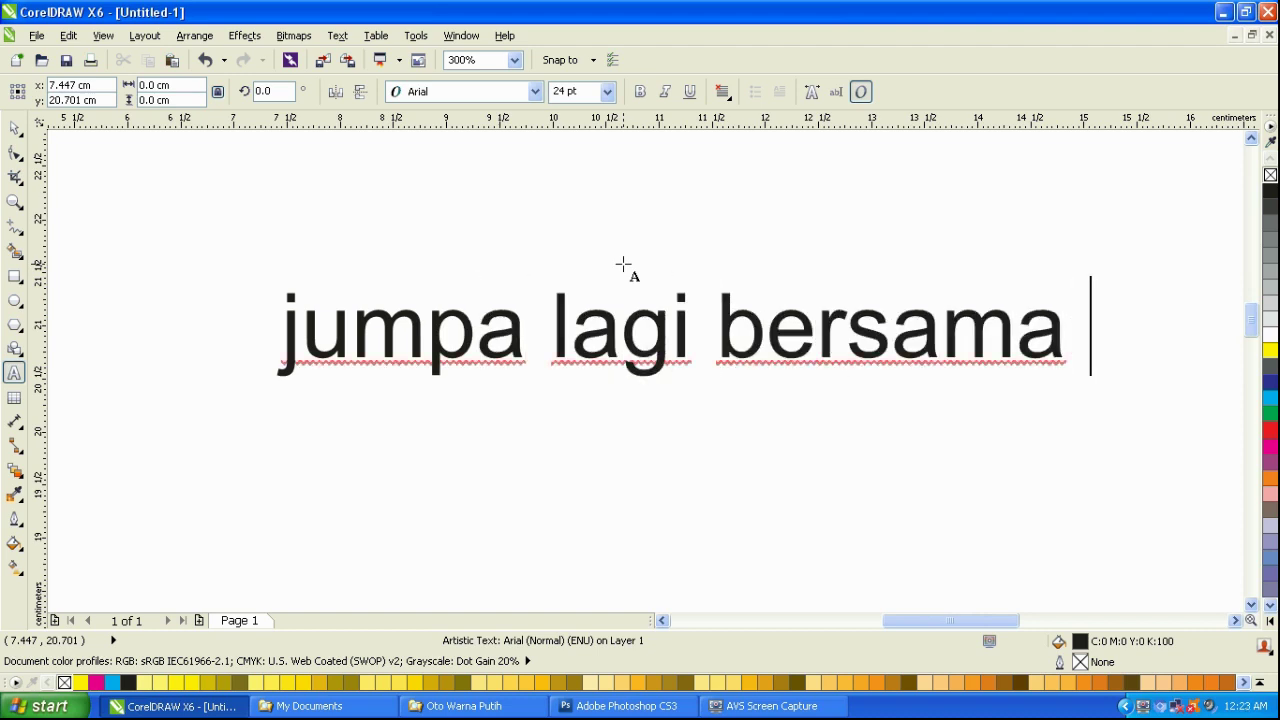
text(saya)
key(Return)
text(coro)
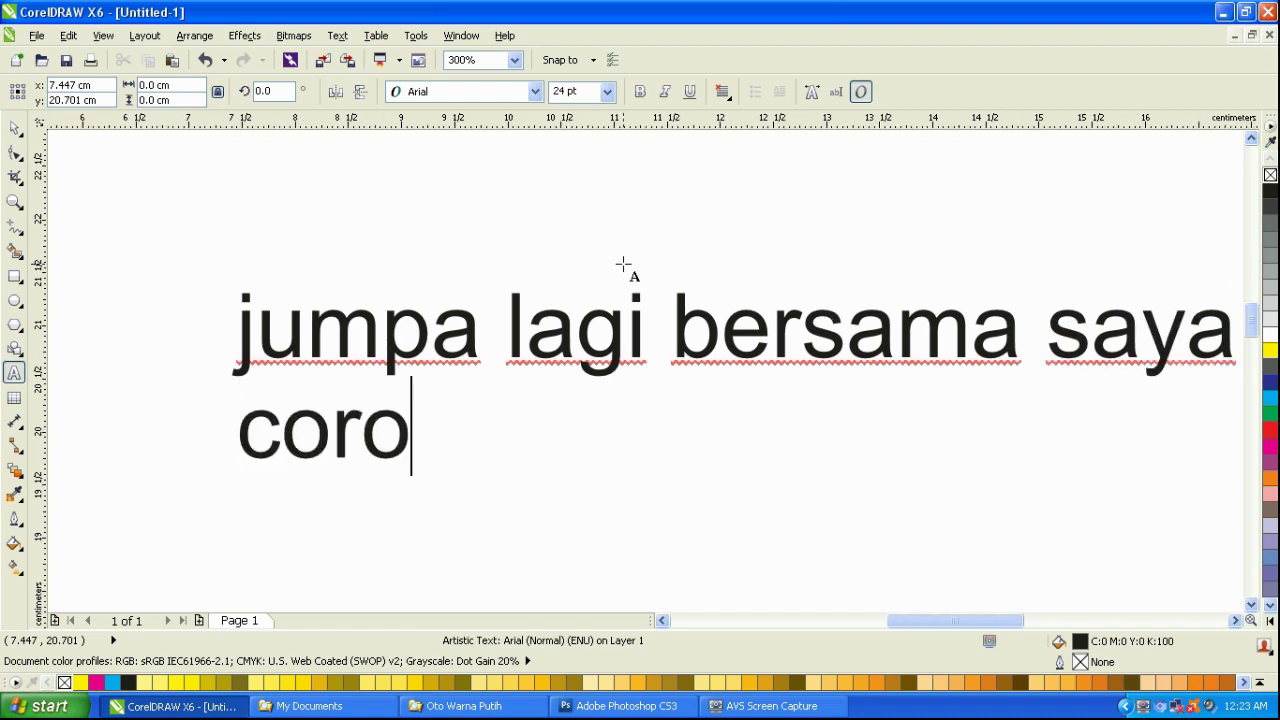
text( sticle)
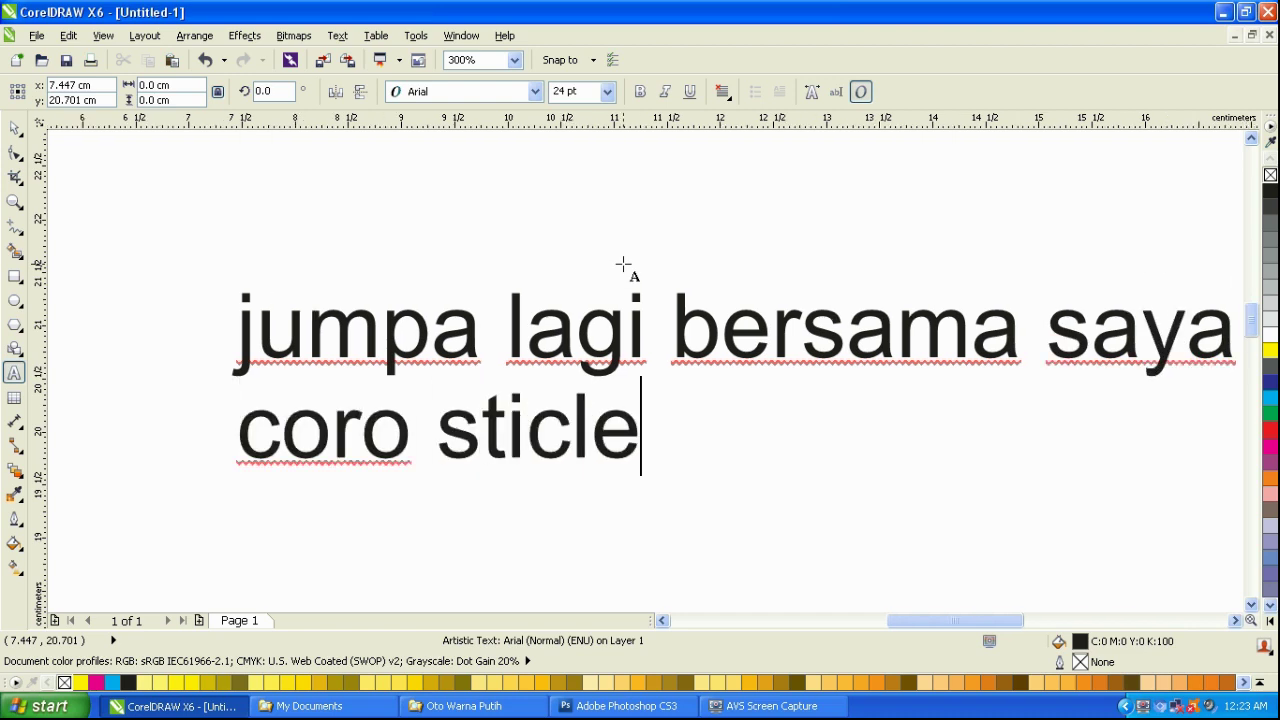
key(BackSpace)
key(BackSpace)
text(ker)
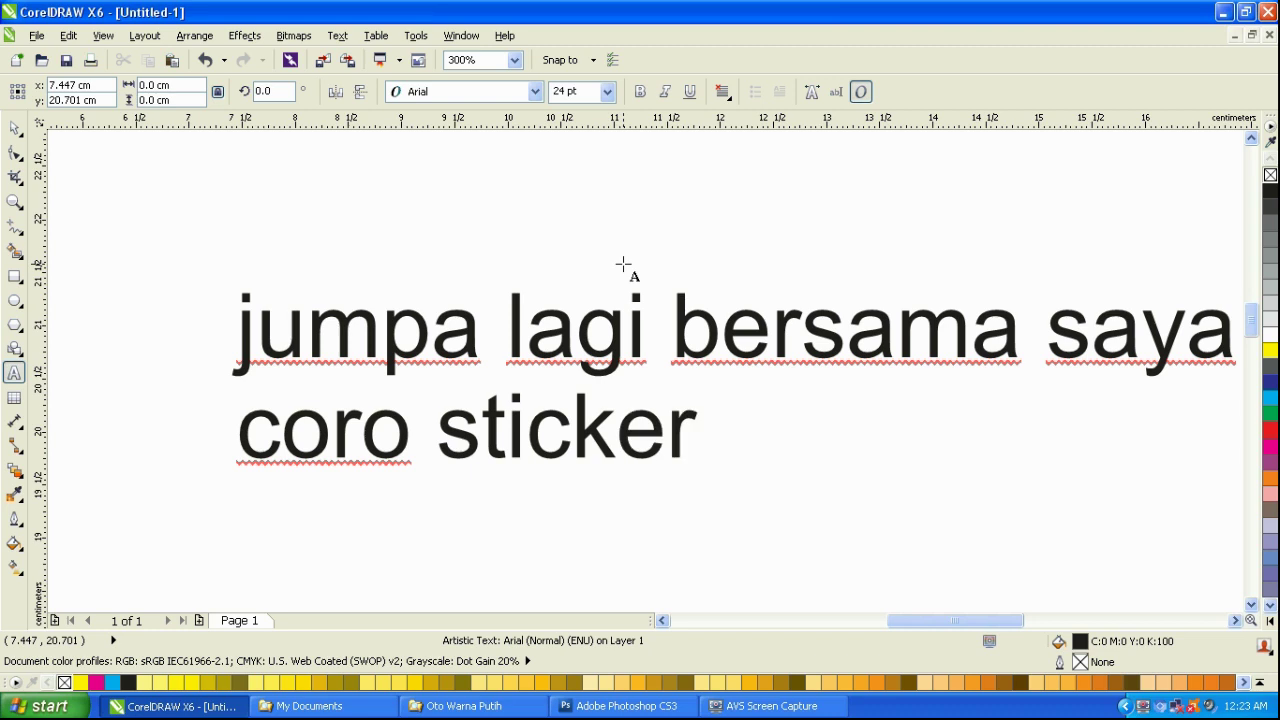
Erase both lines of the "jumpa lagi bersama saya" text, leaving the text object empty.
key(BackSpace)
key(BackSpace)
key(BackSpace)
key(BackSpace)
key(BackSpace)
key(BackSpace)
key(BackSpace)
key(BackSpace)
key(BackSpace)
key(BackSpace)
key(BackSpace)
key(BackSpace)
key(BackSpace)
key(BackSpace)
key(BackSpace)
key(BackSpace)
key(BackSpace)
key(BackSpace)
key(BackSpace)
key(BackSpace)
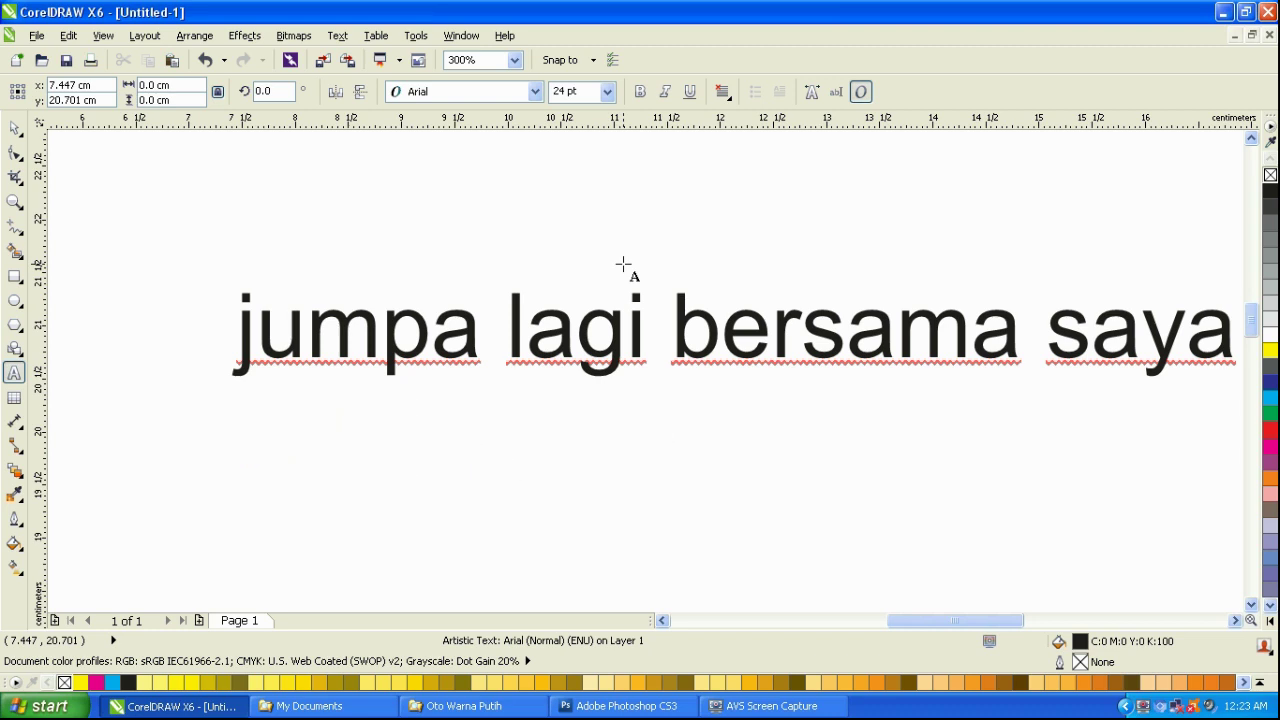
key(BackSpace)
key(BackSpace)
key(BackSpace)
key(BackSpace)
key(BackSpace)
key(BackSpace)
key(BackSpace)
key(BackSpace)
key(BackSpace)
key(BackSpace)
key(BackSpace)
key(BackSpace)
key(BackSpace)
key(BackSpace)
key(BackSpace)
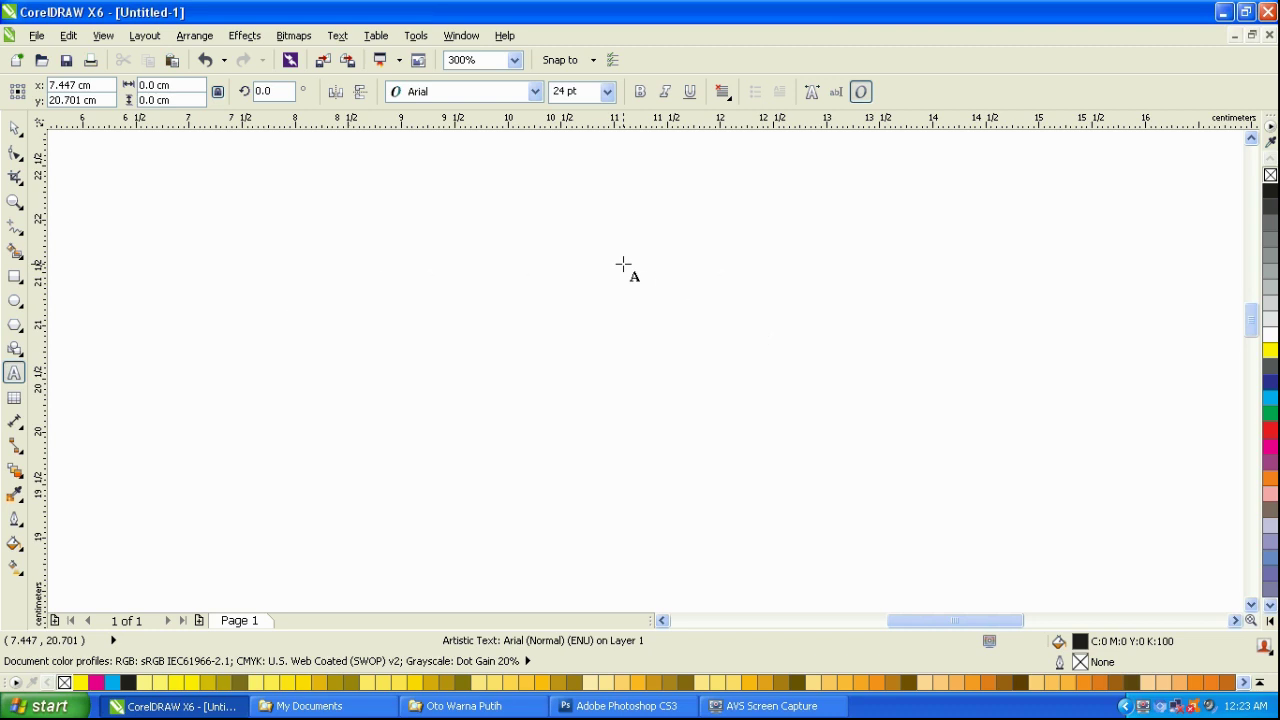
Write "kali ini saya akan mencoba" on the first line and "membuat bacground" on the second line.
text(kali im)
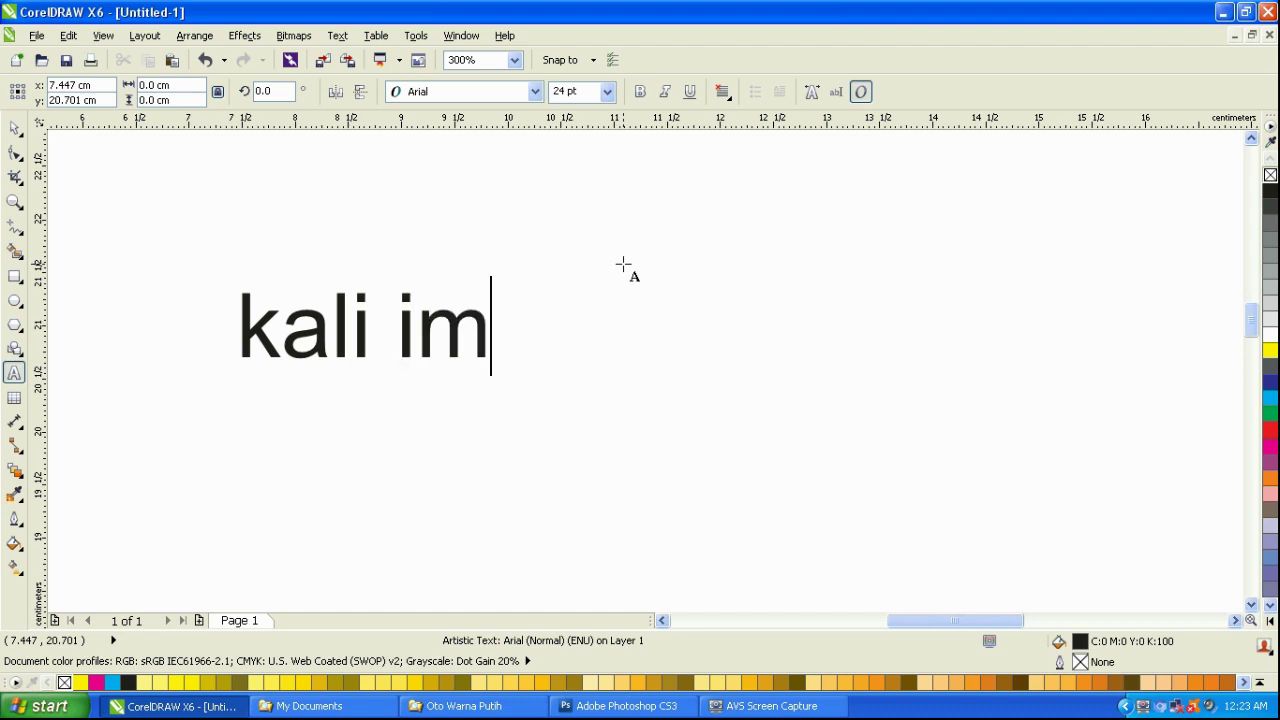
key(BackSpace)
text(ni saya)
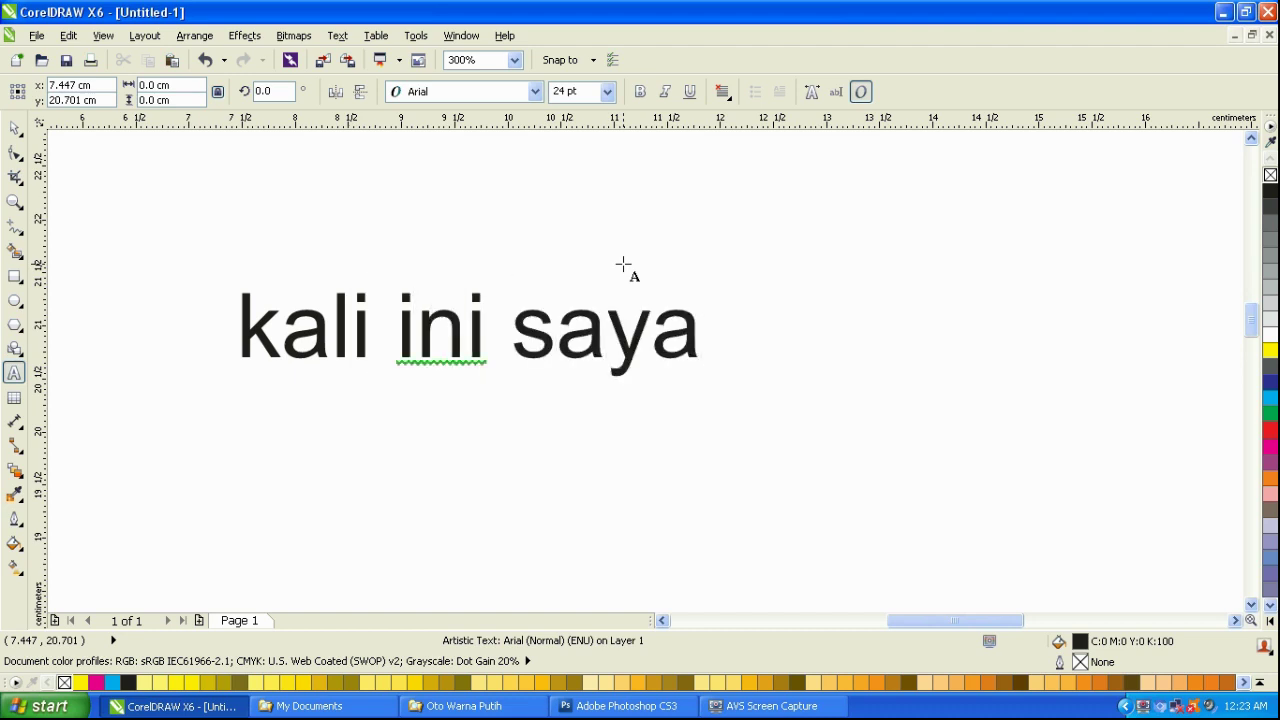
text( akan menc)
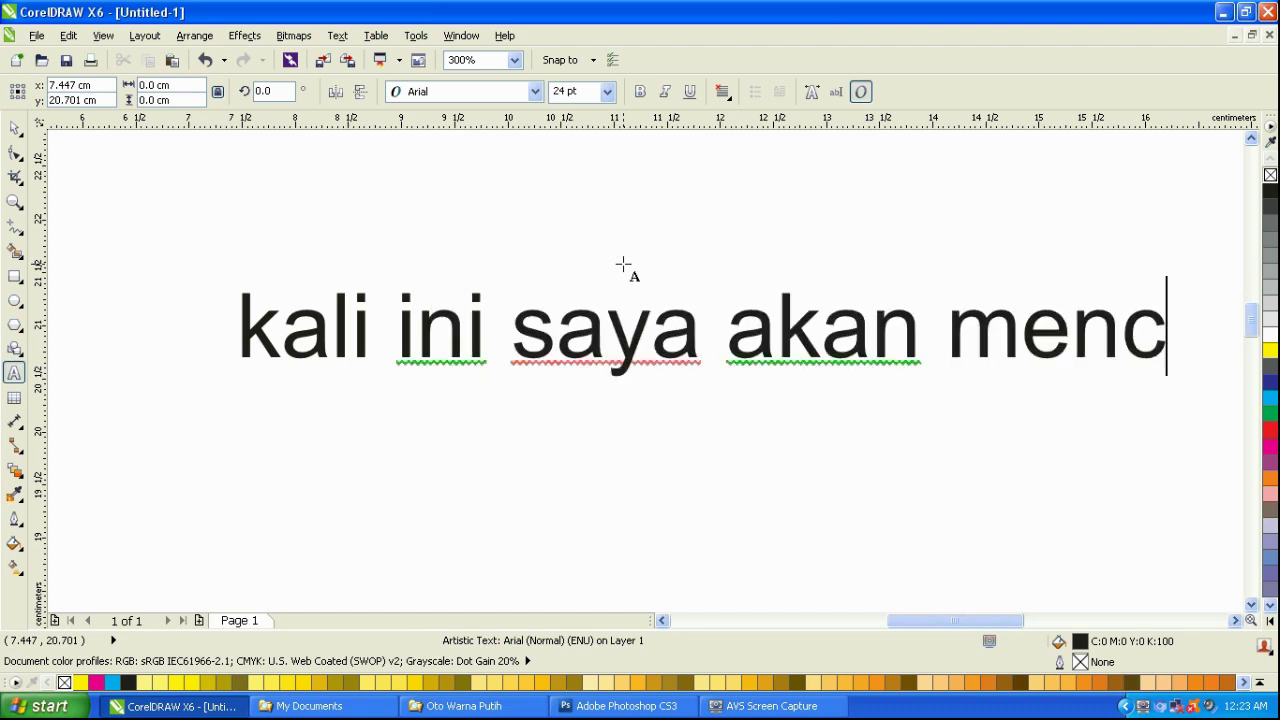
text(oba)
key(Return)
text(mem)
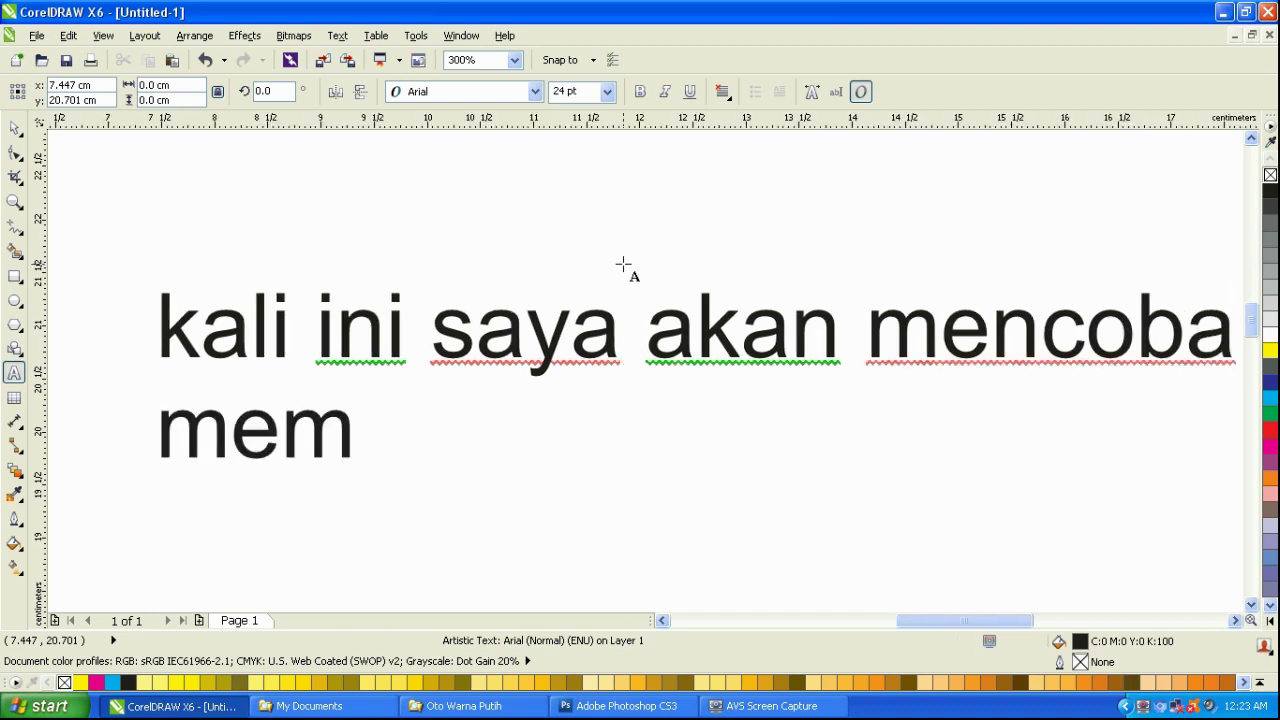
text(buat )
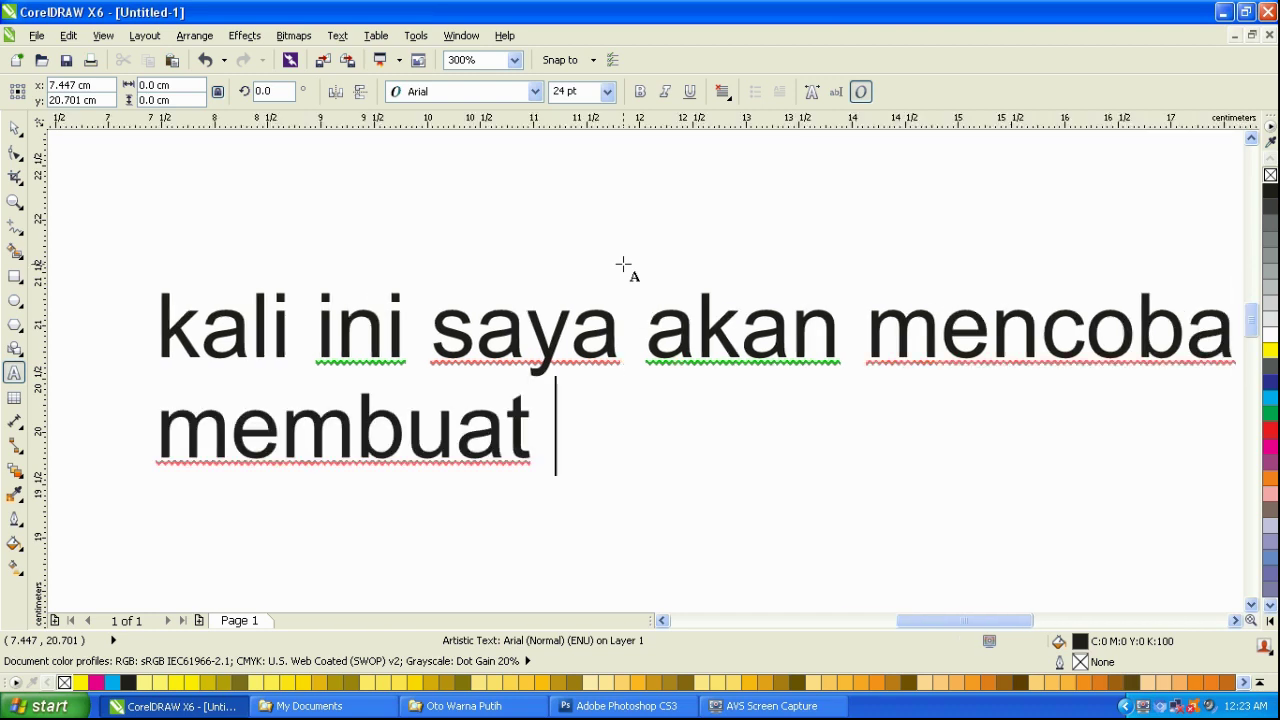
text(ba)
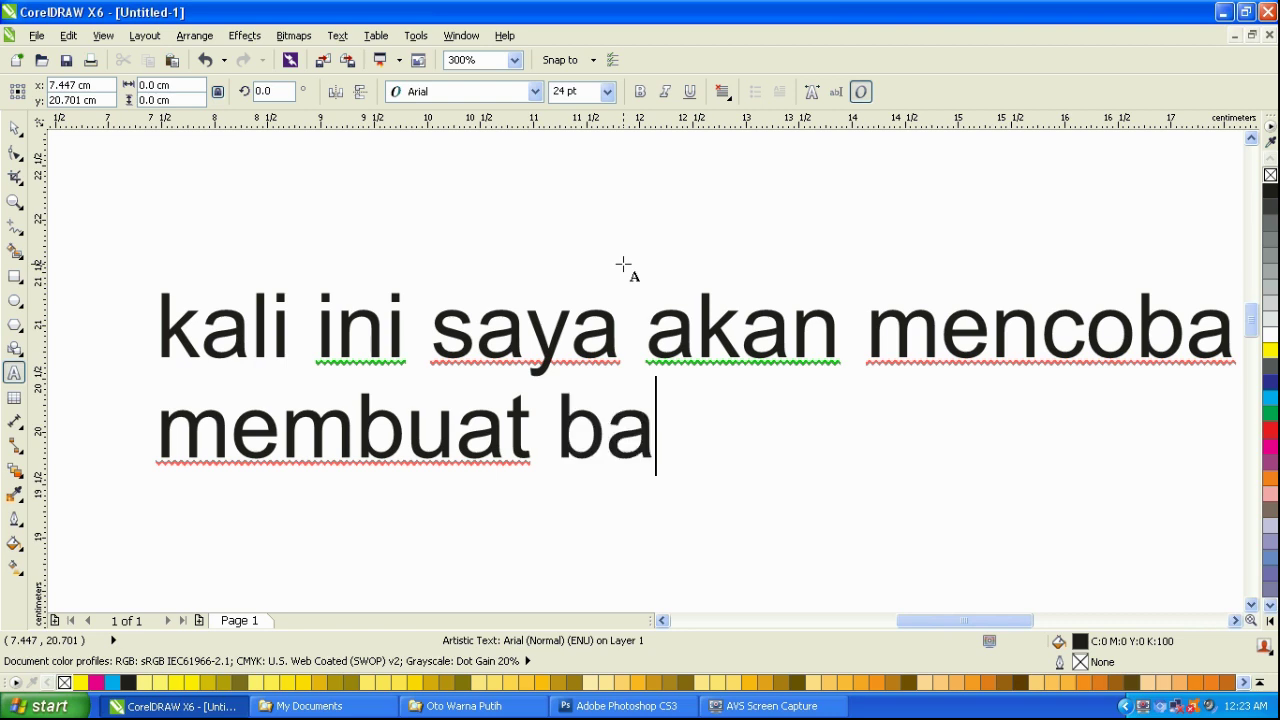
text(cgrou)
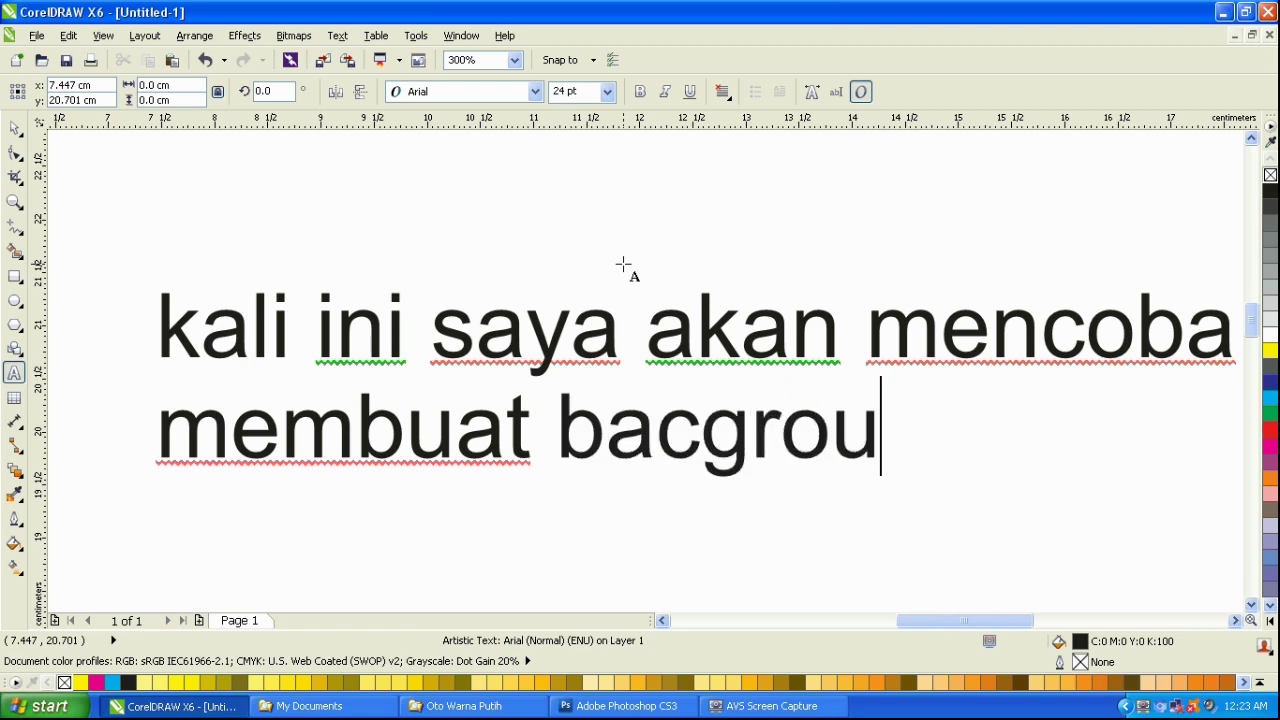
text(nd)
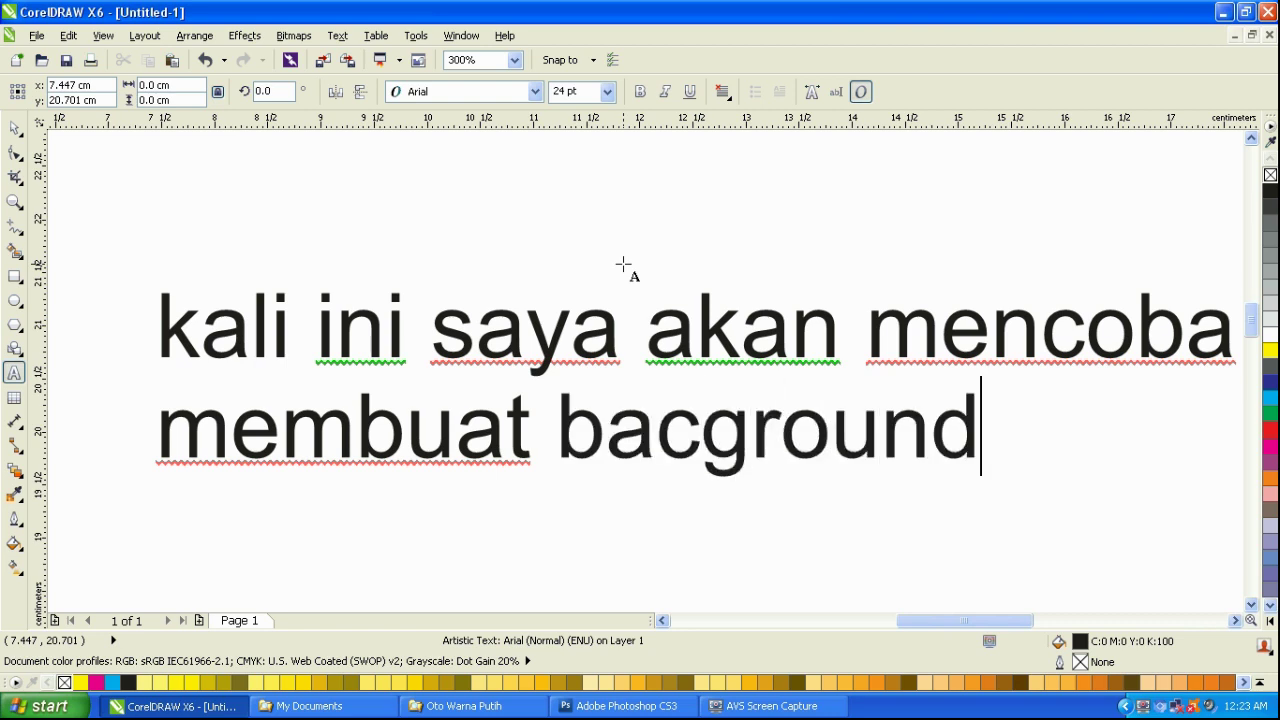
Correct the misspelled word "bacground" to "background" by inserting the missing k.
key(Left)
key(Left)
key(Left)
key(Left)
key(Left)
key(Left)
text(k)
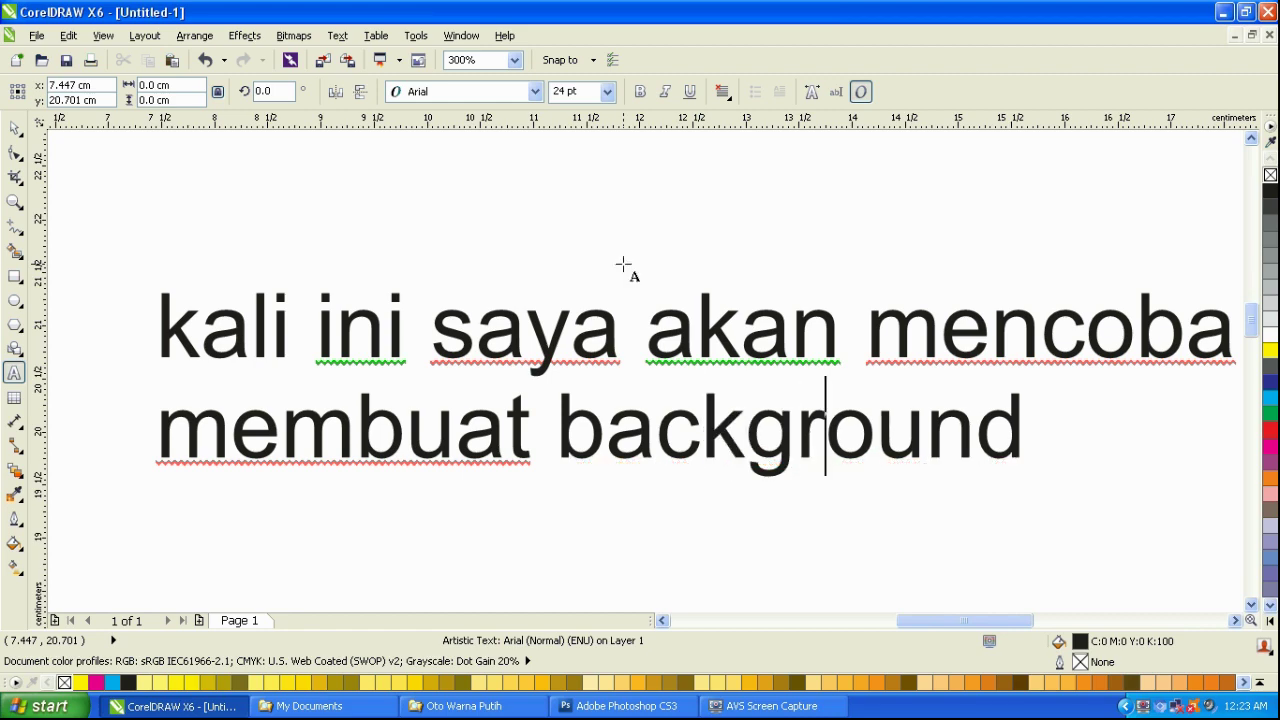
Continue the second line with "subuah mockup" and add "design" on a third line.
key(End)
text(subuah mock)
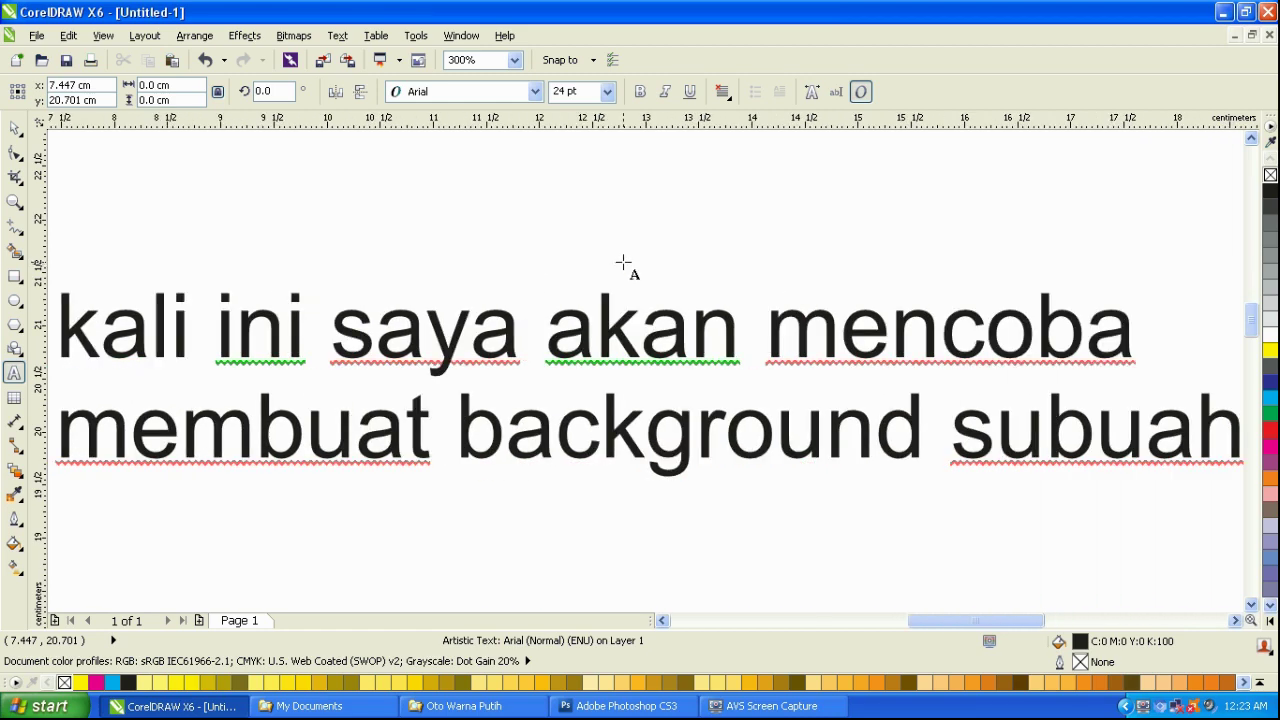
key(Escape)
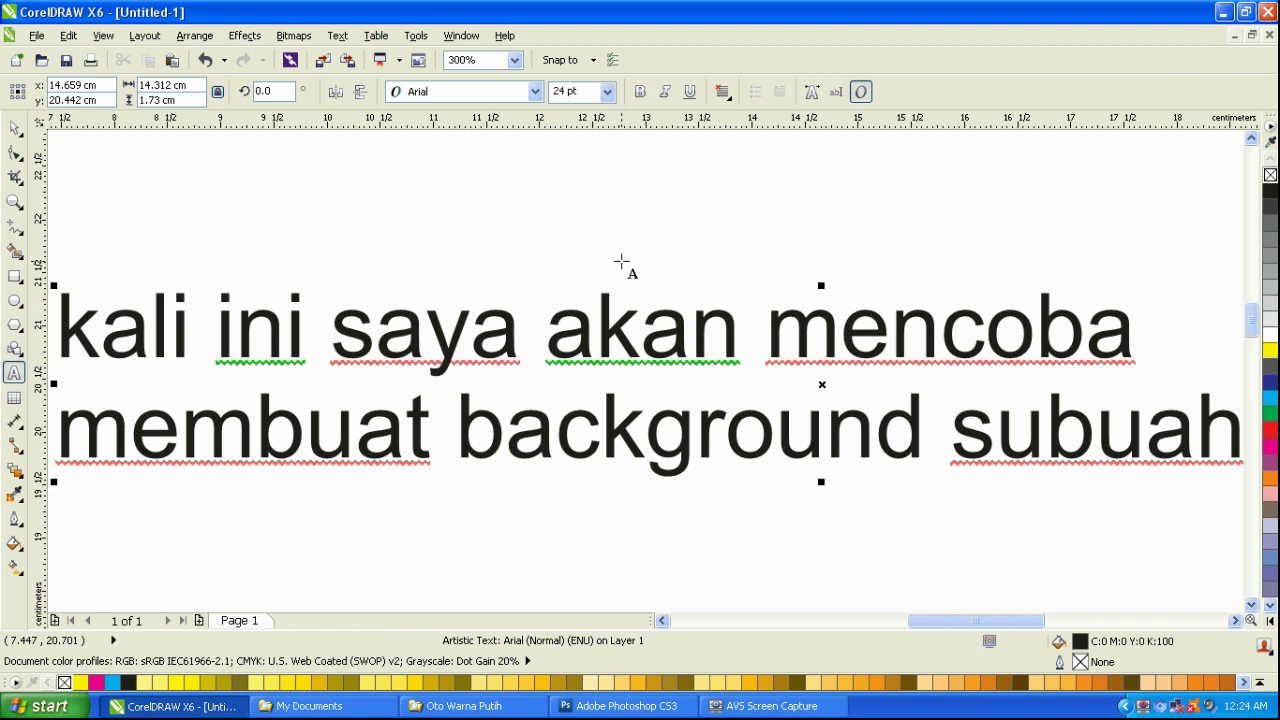
text(desig)
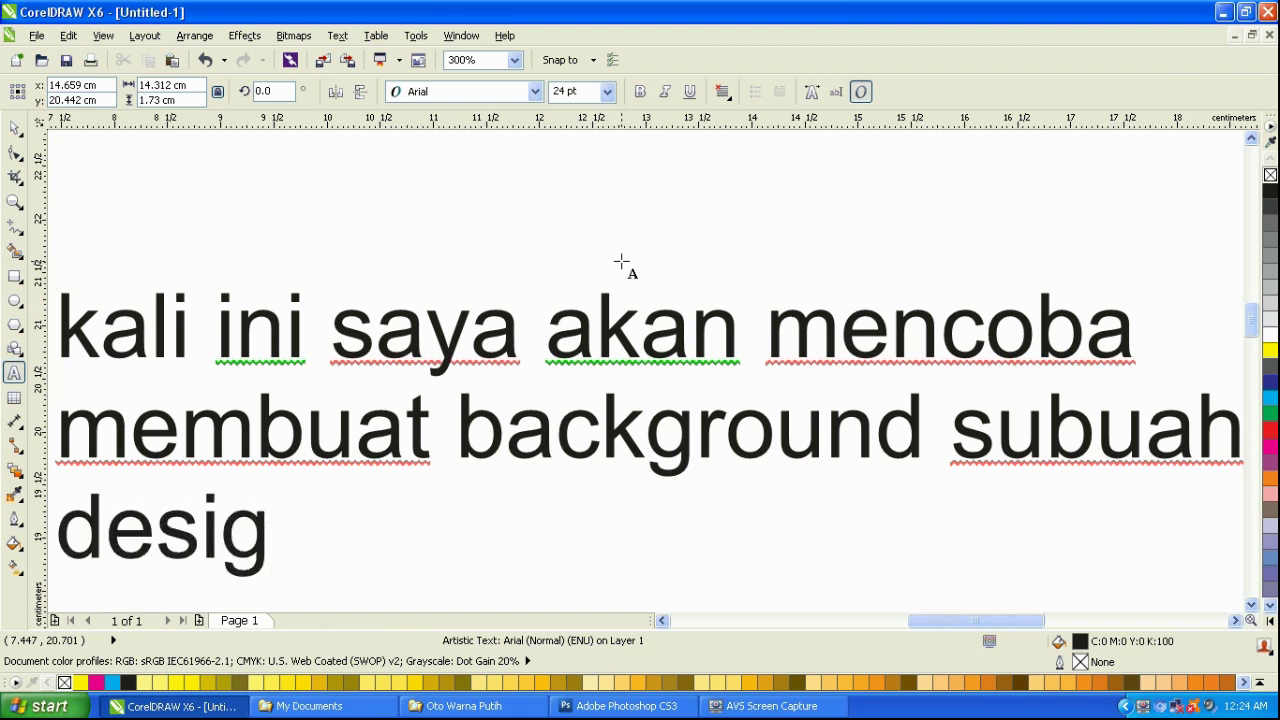
text(n)
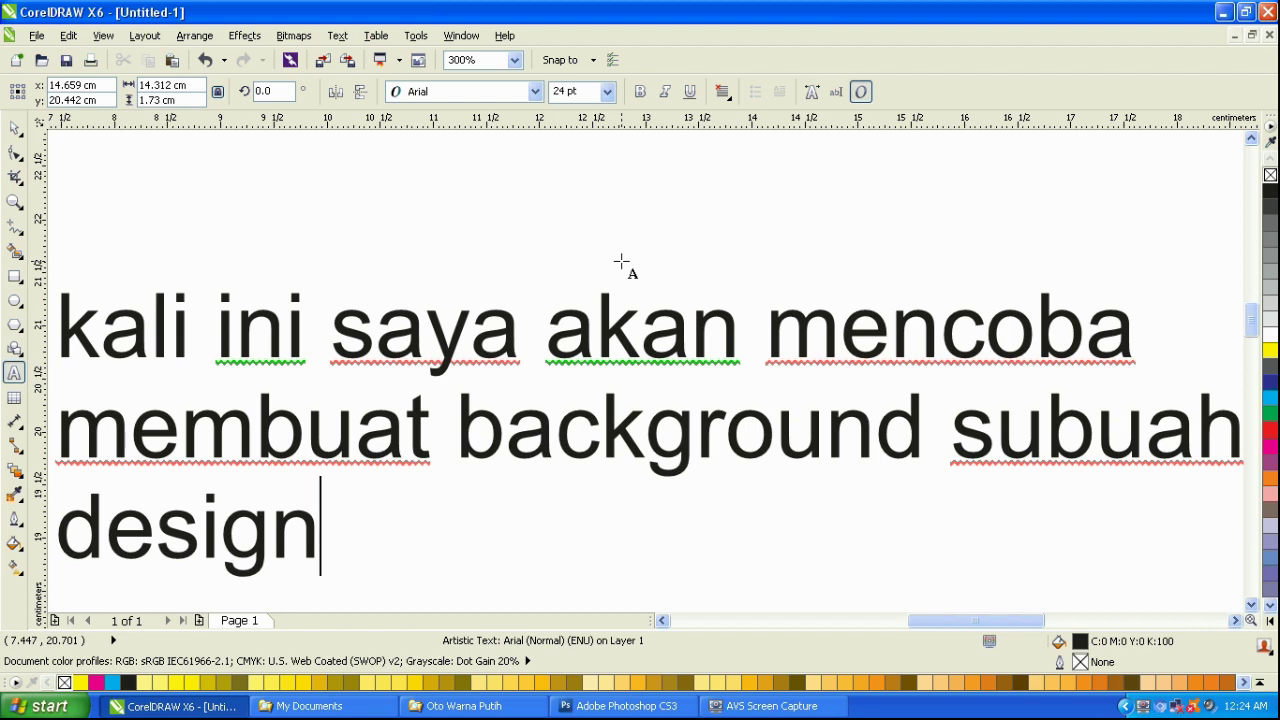
Delete all words that follow "background" on the second and third lines.
key(BackSpace)
key(BackSpace)
key(BackSpace)
key(BackSpace)
key(BackSpace)
key(BackSpace)
key(BackSpace)
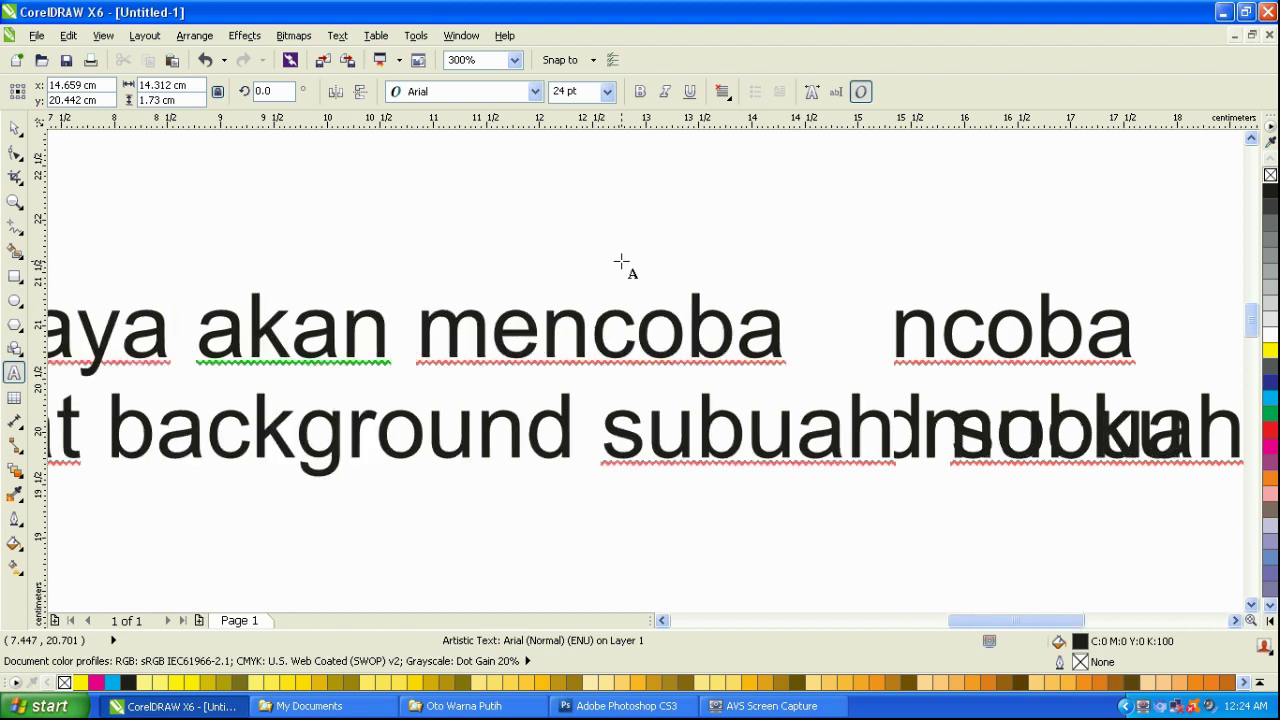
key(BackSpace)
key(BackSpace)
key(BackSpace)
key(BackSpace)
key(BackSpace)
key(BackSpace)
key(BackSpace)
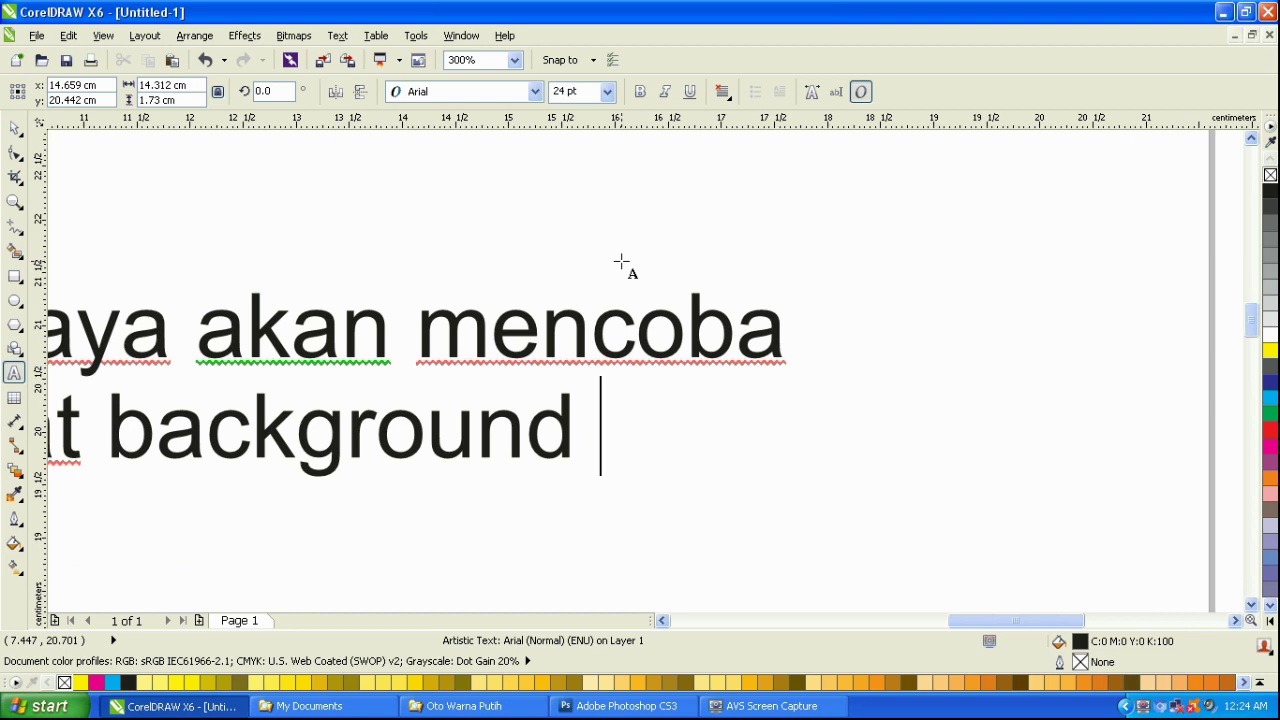
Continue the second line after "background" with "mockup design menjadi".
key(F3)
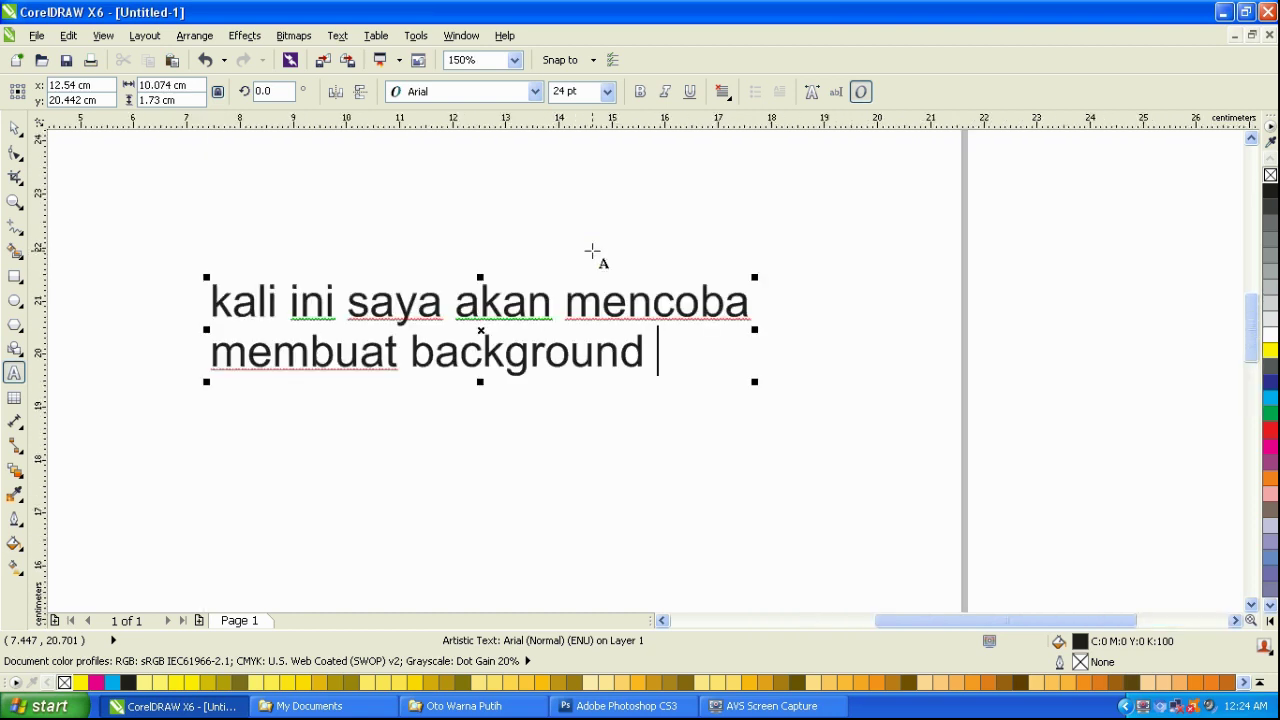
text(mocku)
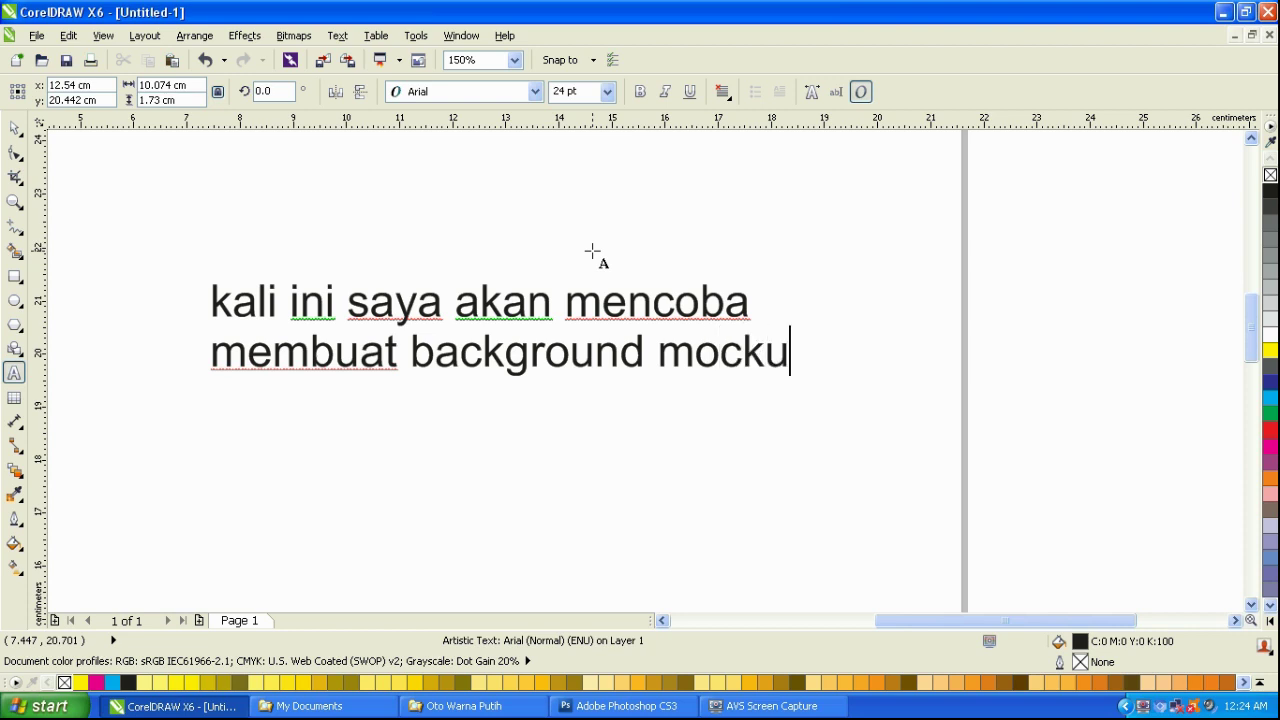
text(p dei)
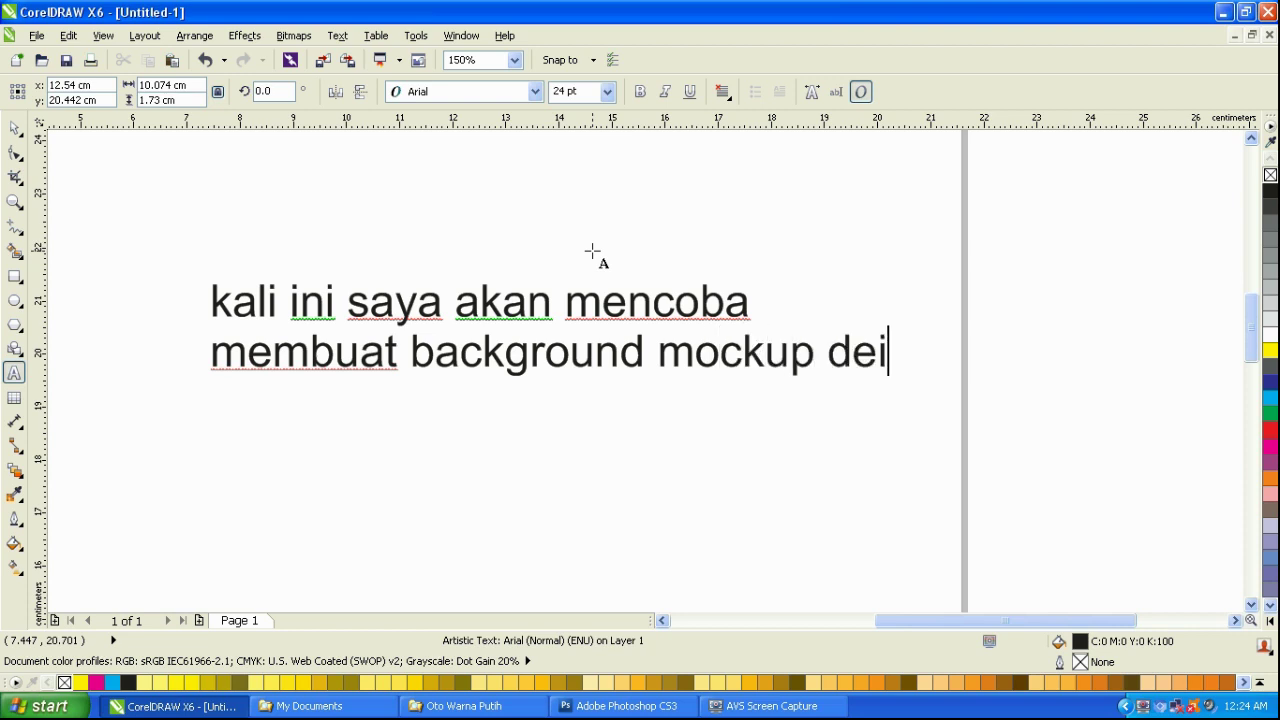
text(g)
key(BackSpace)
key(BackSpace)
text(sign menjadi)
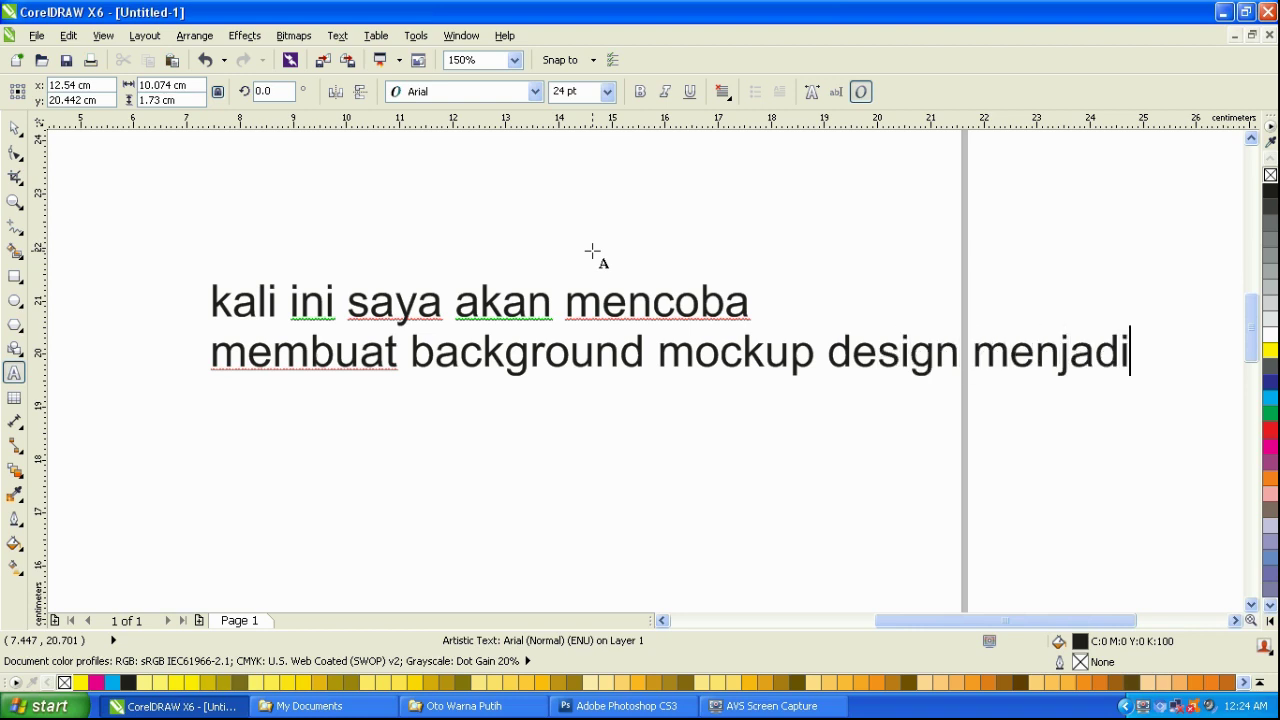
Add a third line reading "hitam putih atau grayscale dengan corel draw" below the existing two lines.
key(Return)
text(hitam )
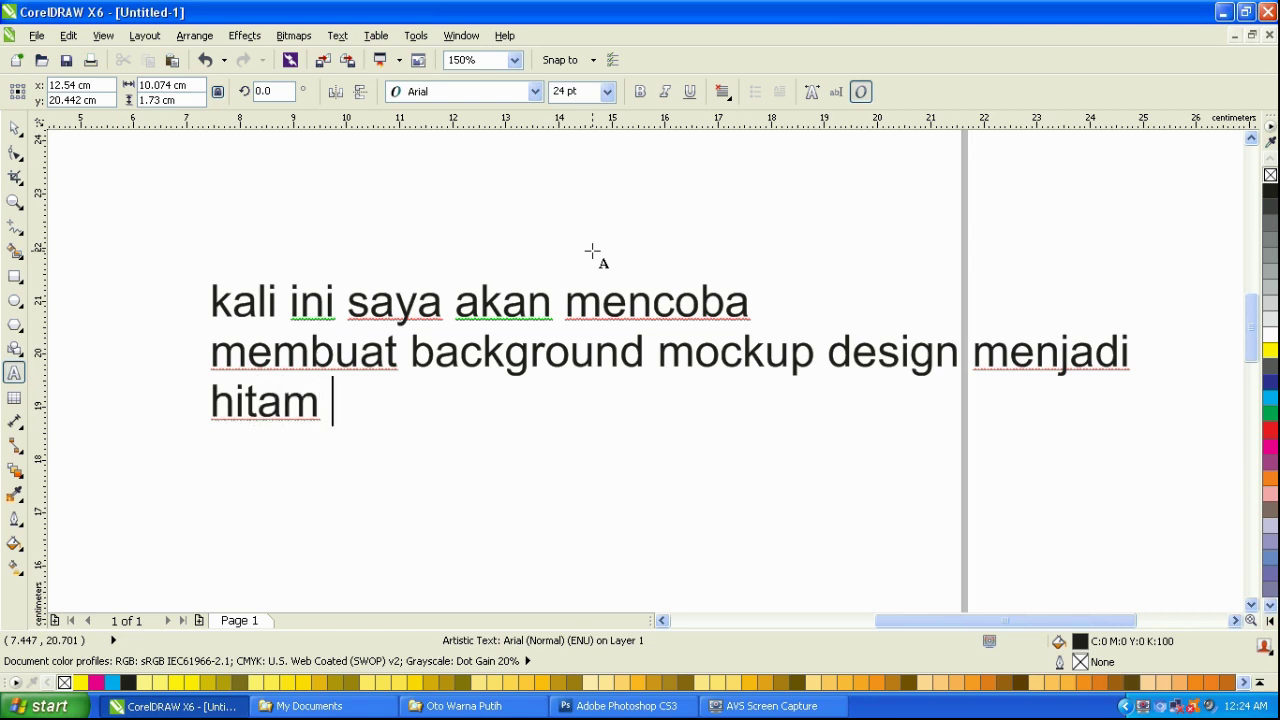
text(putih )
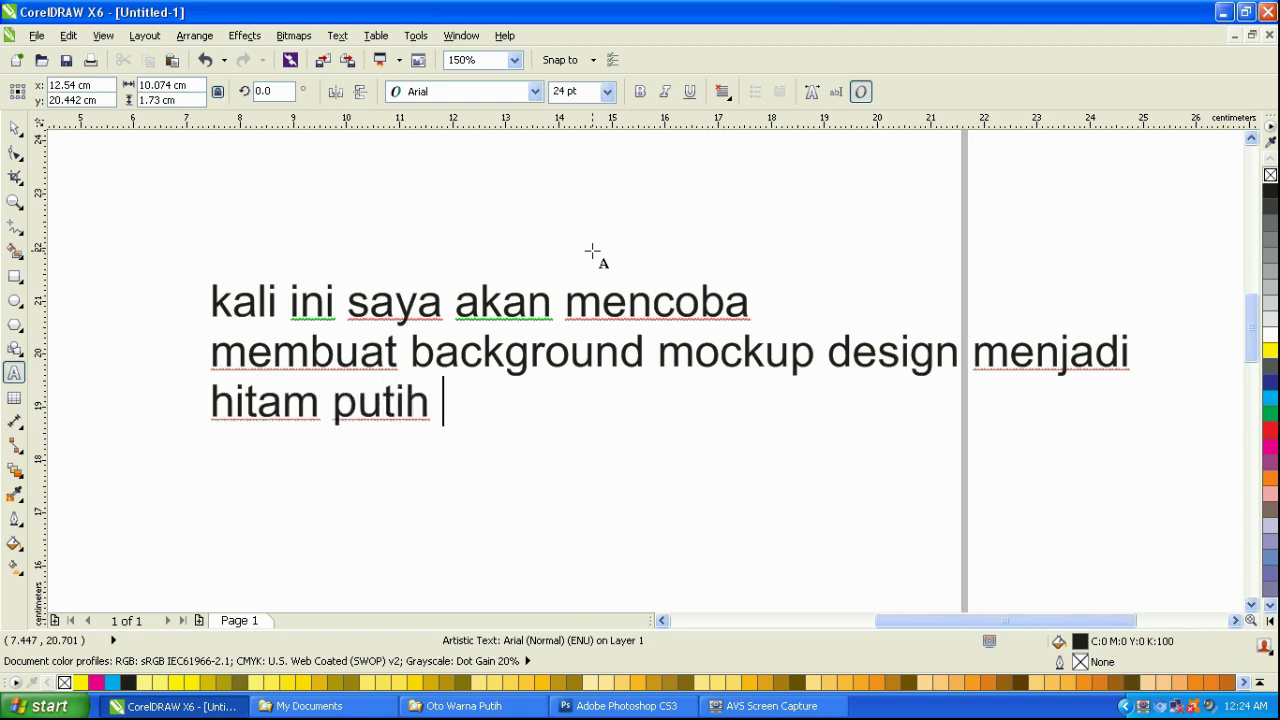
text(atau g)
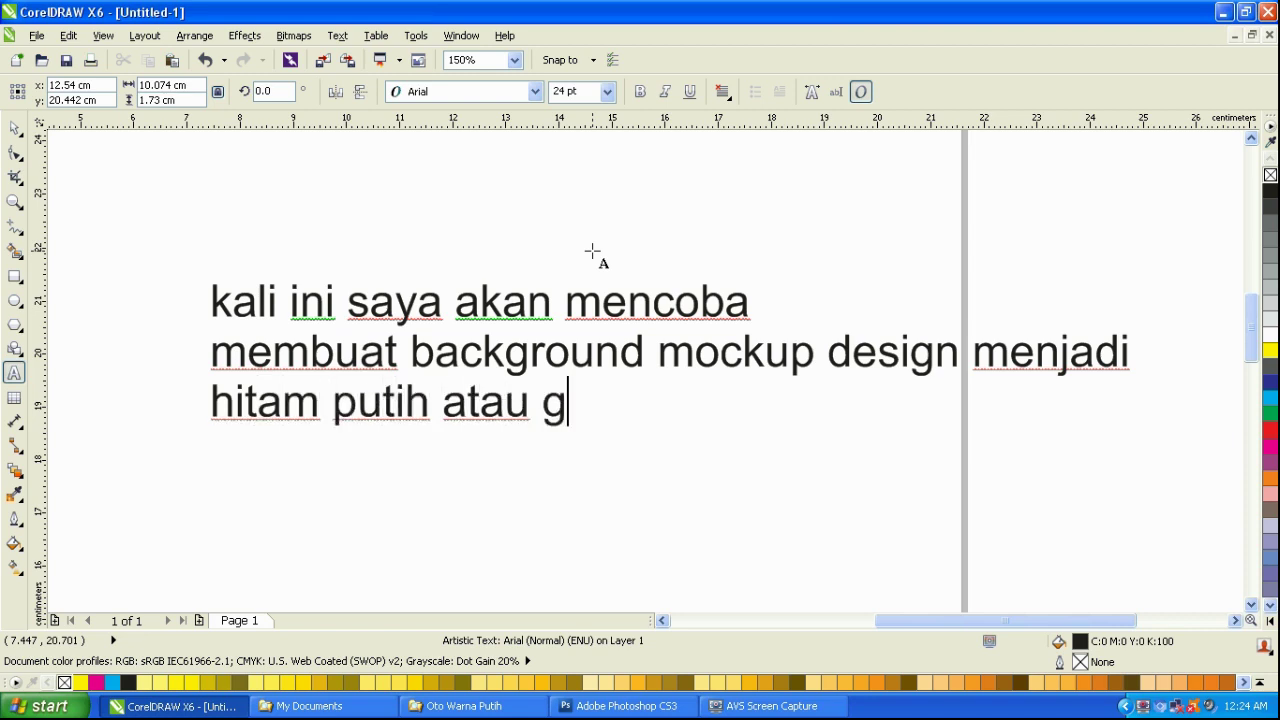
text(raysca)
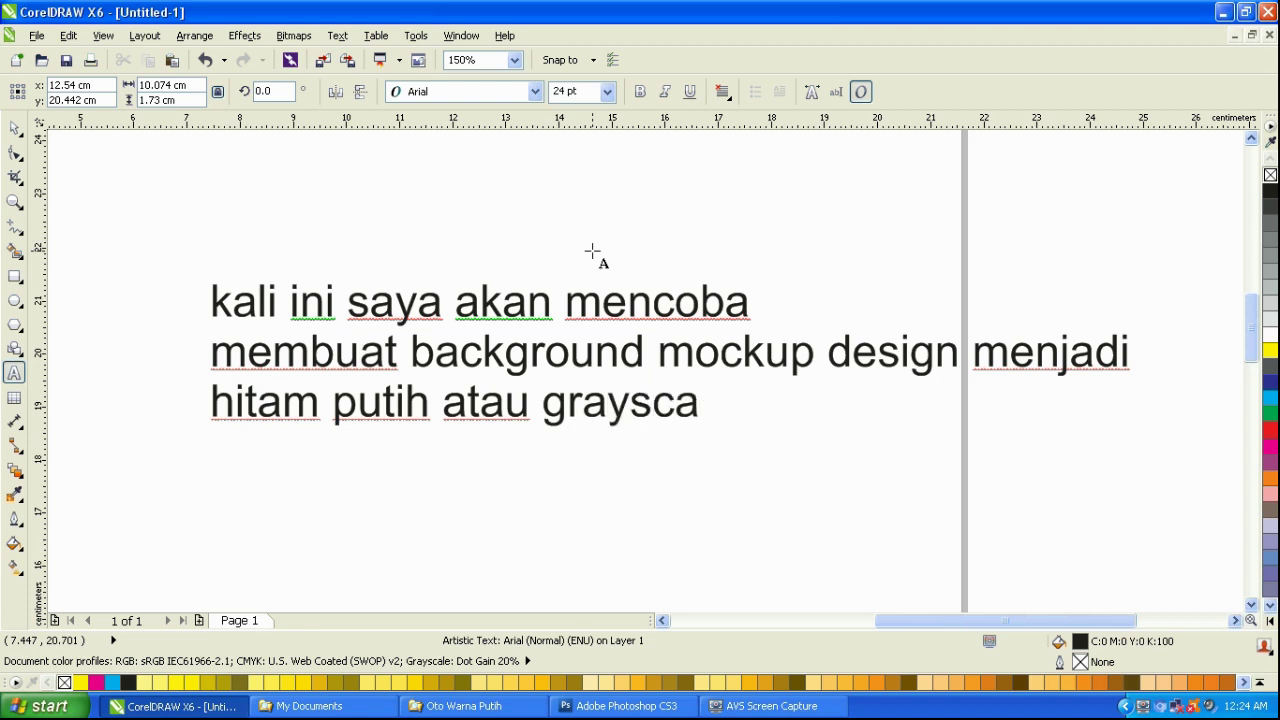
text(le dengan p)
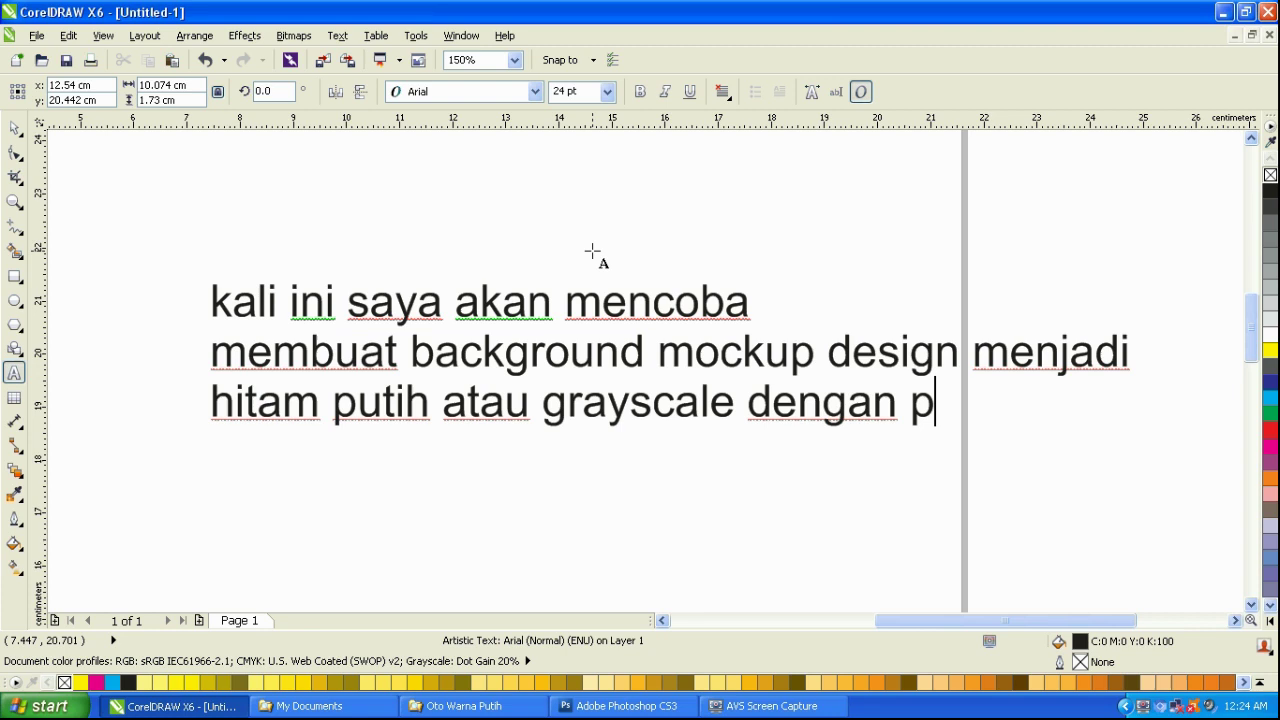
key(BackSpace)
text(corel dra)
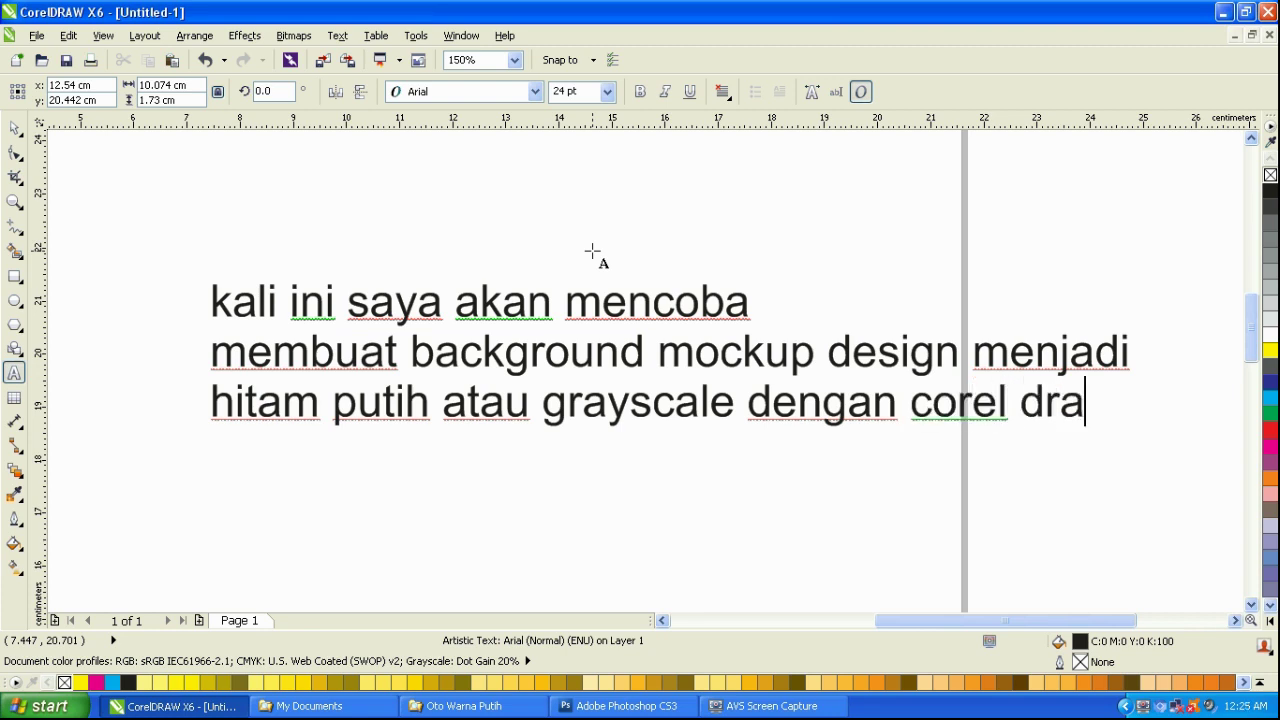
text(w)
Delete the entire three-line introduction text, leaving the text object empty for new text.
key(BackSpace)
key(BackSpace)
key(BackSpace)
key(BackSpace)
key(BackSpace)
key(BackSpace)
key(BackSpace)
key(BackSpace)
key(BackSpace)
key(BackSpace)
key(BackSpace)
key(BackSpace)
key(BackSpace)
key(BackSpace)
key(BackSpace)
key(BackSpace)
key(BackSpace)
key(BackSpace)
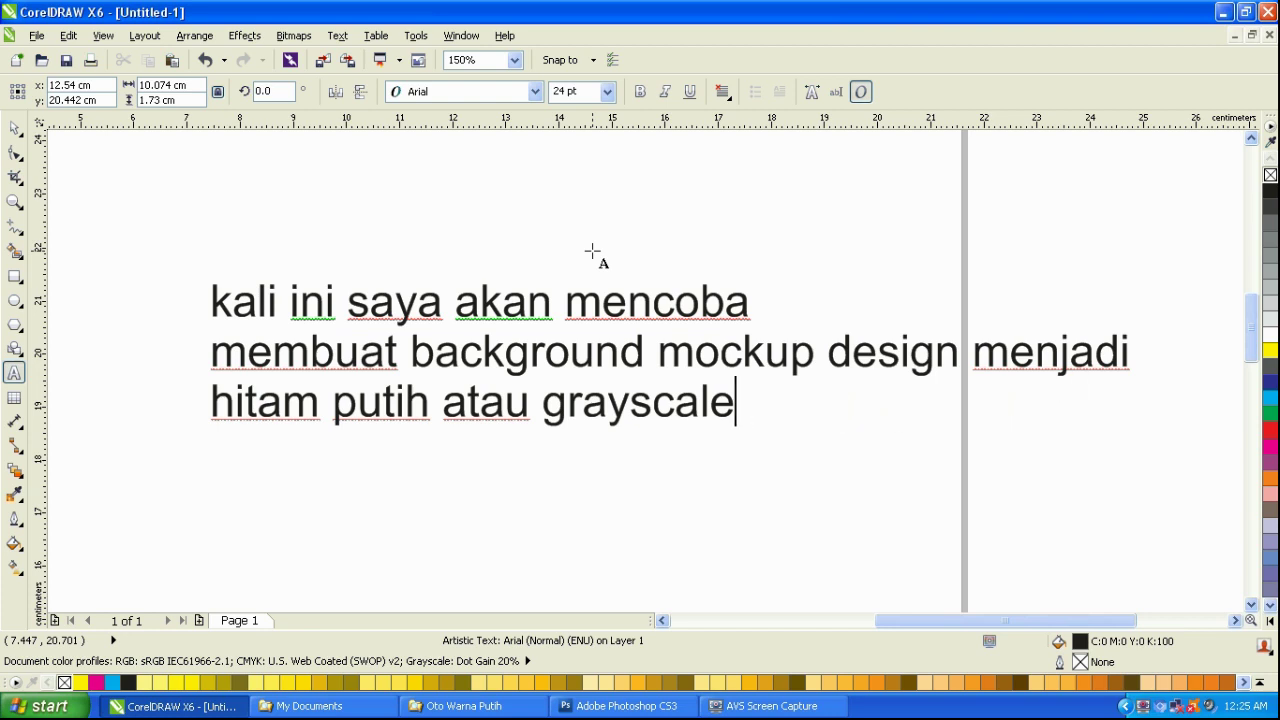
key(BackSpace)
key(BackSpace)
key(BackSpace)
key(BackSpace)
key(BackSpace)
key(BackSpace)
key(BackSpace)
key(BackSpace)
key(BackSpace)
key(BackSpace)
key(BackSpace)
key(BackSpace)
key(BackSpace)
key(BackSpace)
key(BackSpace)
key(BackSpace)
key(BackSpace)
key(BackSpace)
key(BackSpace)
key(BackSpace)
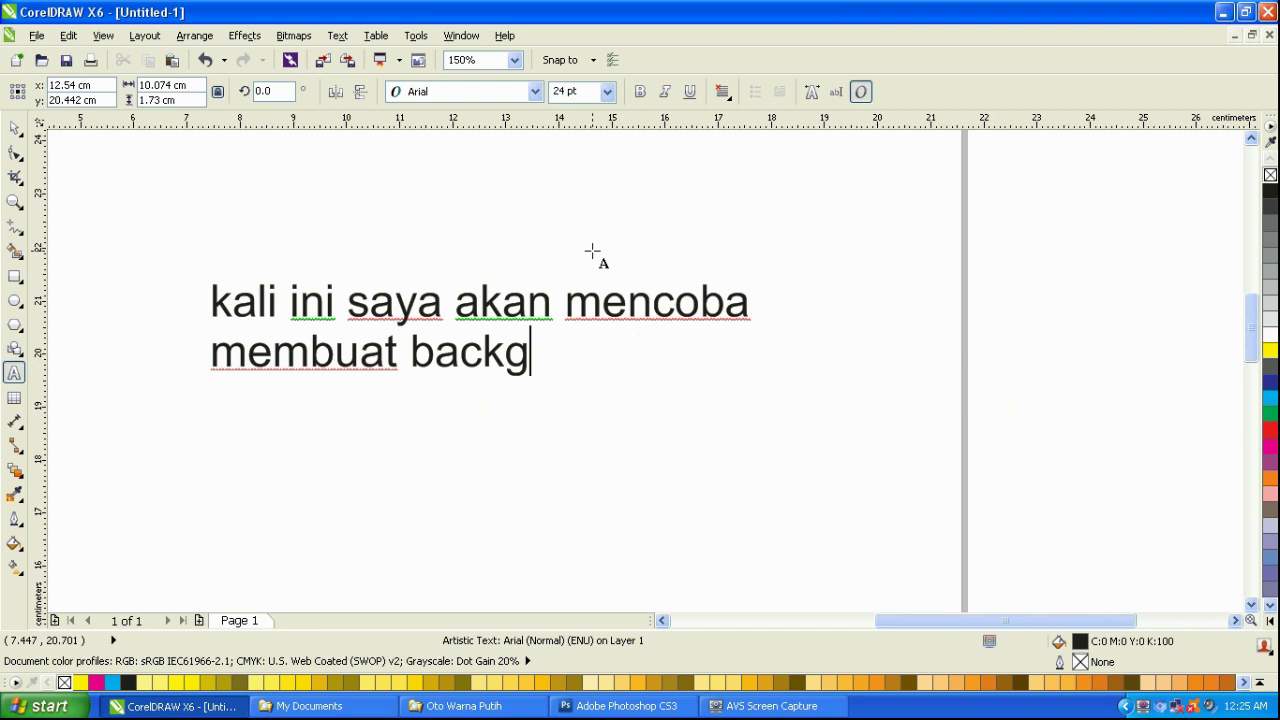
key(BackSpace)
key(BackSpace)
key(BackSpace)
key(BackSpace)
key(BackSpace)
key(BackSpace)
key(BackSpace)
key(BackSpace)
key(BackSpace)
key(BackSpace)
key(BackSpace)
key(BackSpace)
key(BackSpace)
key(BackSpace)
key(BackSpace)
key(BackSpace)
key(BackSpace)
key(BackSpace)
key(BackSpace)
key(BackSpace)
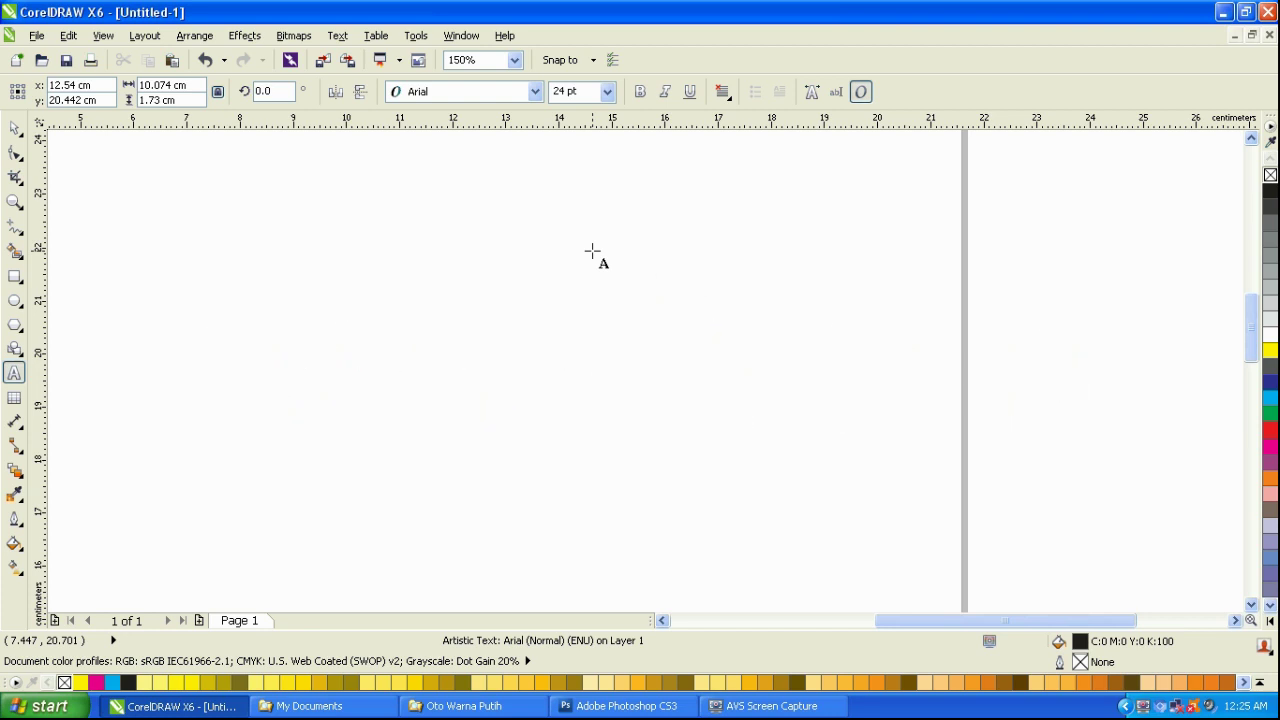
text(jd ma)
key(BackSpace)
key(BackSpace)
key(BackSpace)
key(BackSpace)
key(BackSpace)
Enter the line "oke man teman mari kita mulai prosesnya" in the emptied text object.
text(oke )
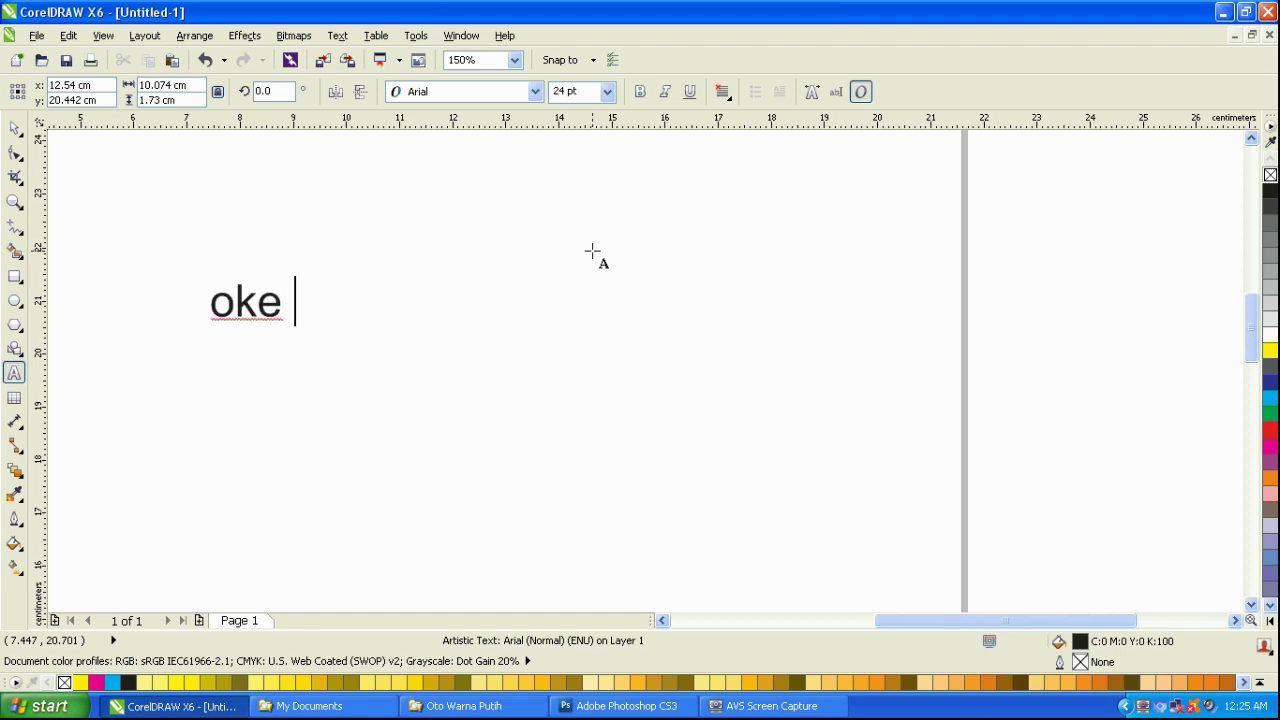
text(man teman)
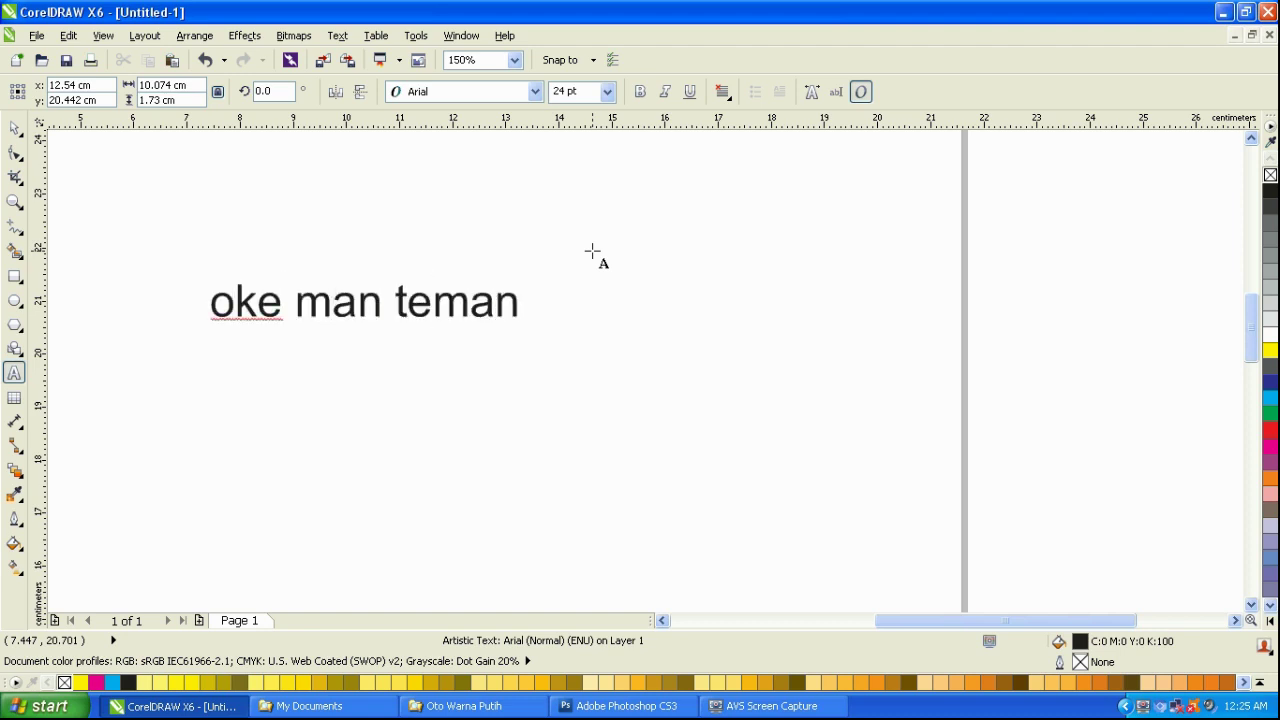
text( mari)
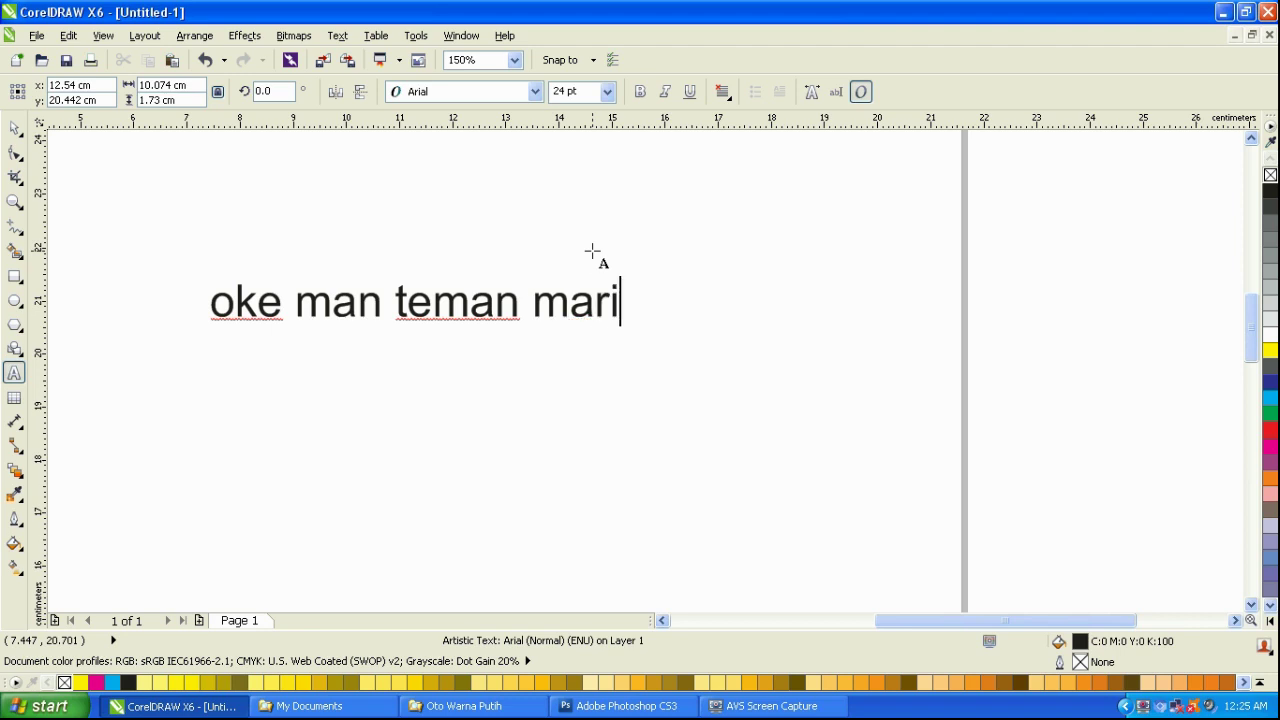
text( kita mula)
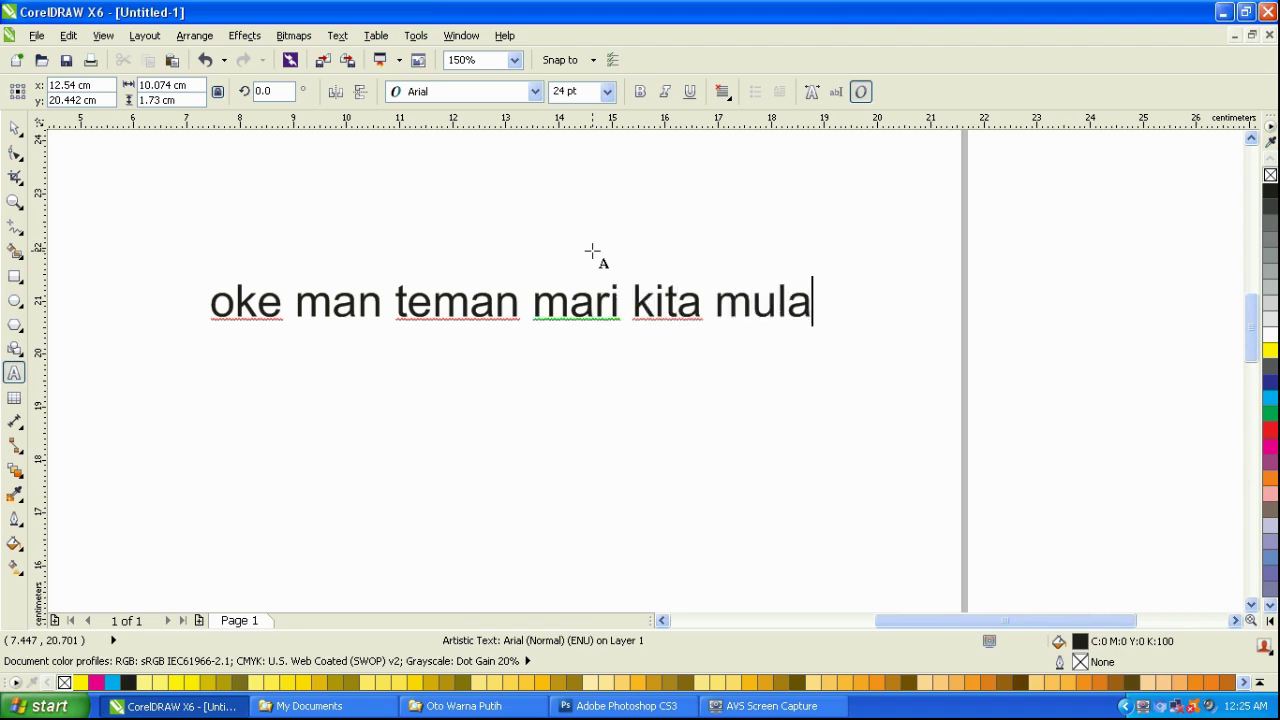
text(i prose)
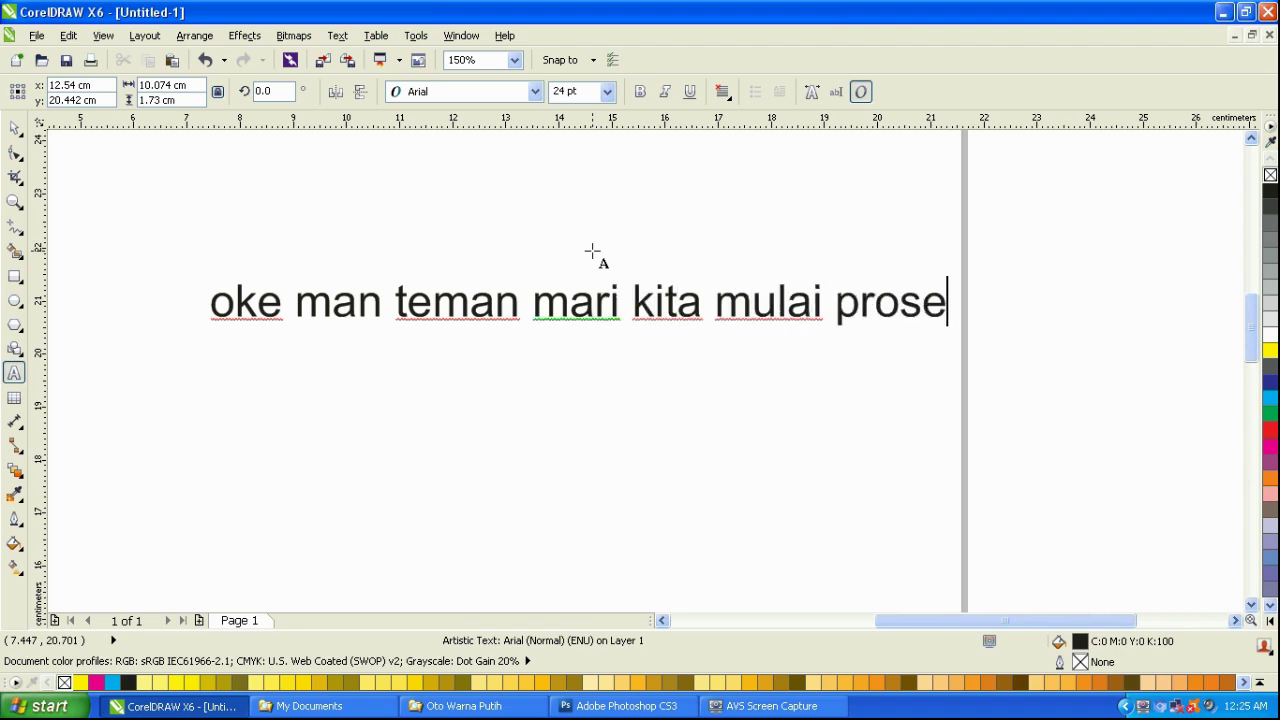
text(snya)
key(Return)
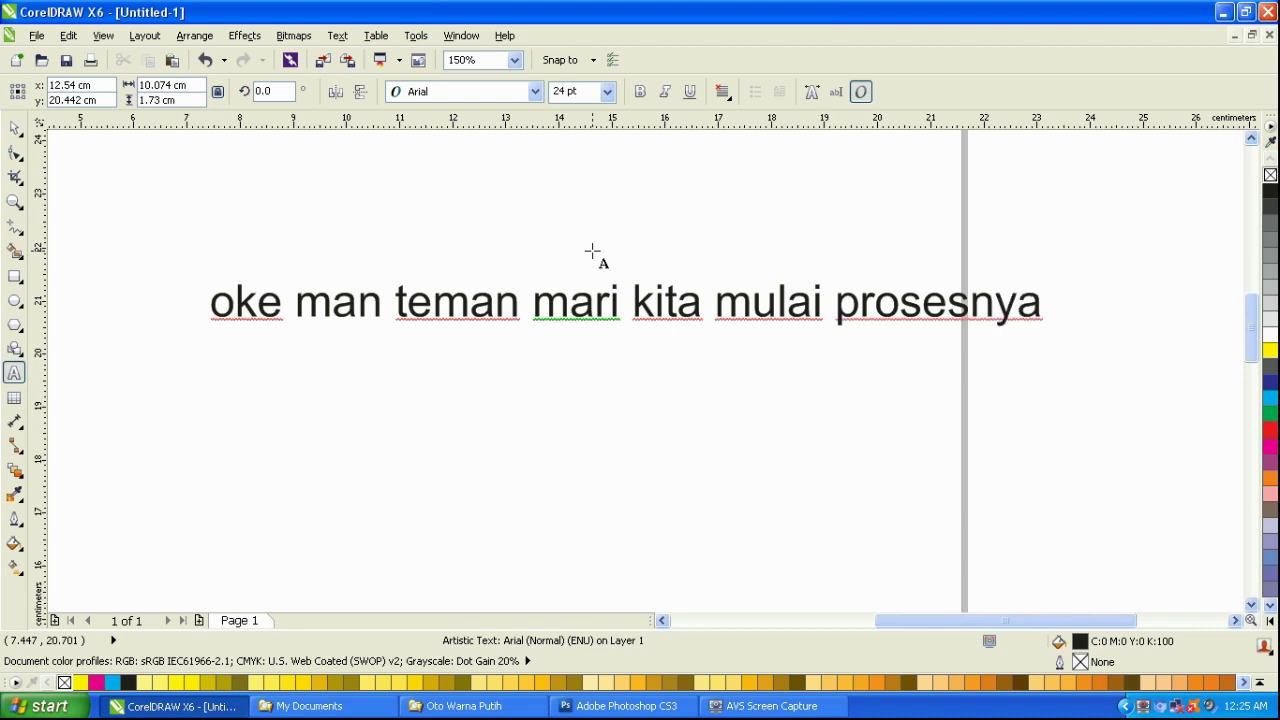
Delete the whole "oke man teman mari kita mulai prosesnya" line.
key(BackSpace)
key(BackSpace)
key(BackSpace)
key(BackSpace)
key(BackSpace)
key(BackSpace)
key(BackSpace)
key(BackSpace)
key(BackSpace)
key(BackSpace)
key(BackSpace)
key(BackSpace)
key(BackSpace)
key(BackSpace)
key(BackSpace)
key(BackSpace)
key(BackSpace)
key(BackSpace)
key(BackSpace)
key(BackSpace)
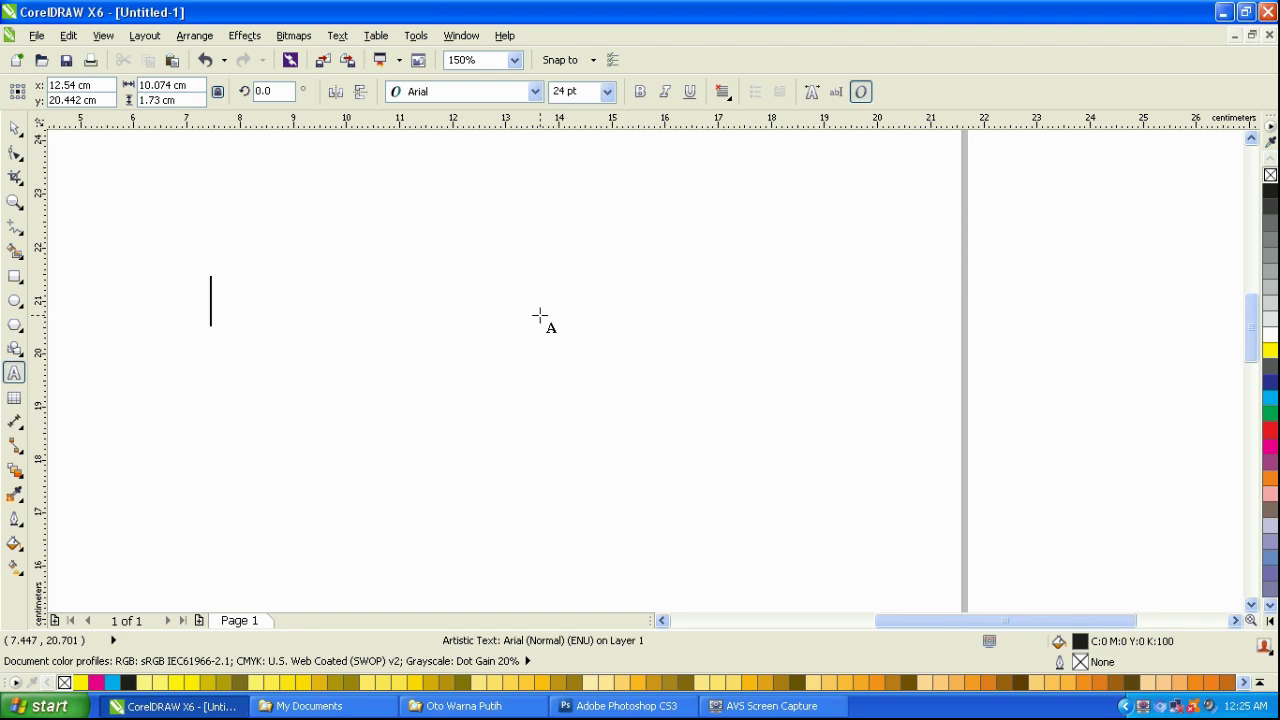
Switch to the Oto Warna Putih folder and preview the Jazz 7a, Agya Grey and Bali-Trip_mixed_0291 (1) car photos.
click(14, 127)
click(455, 706)
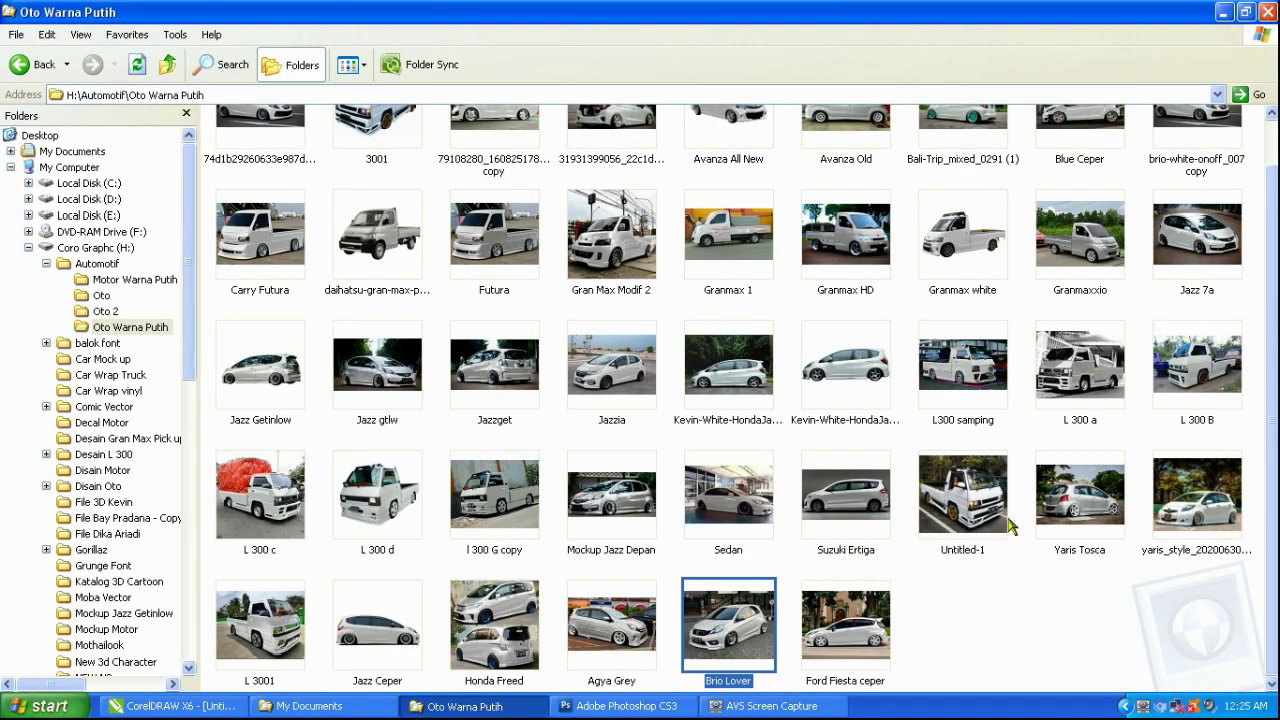
double_click(1184, 249)
click(1268, 12)
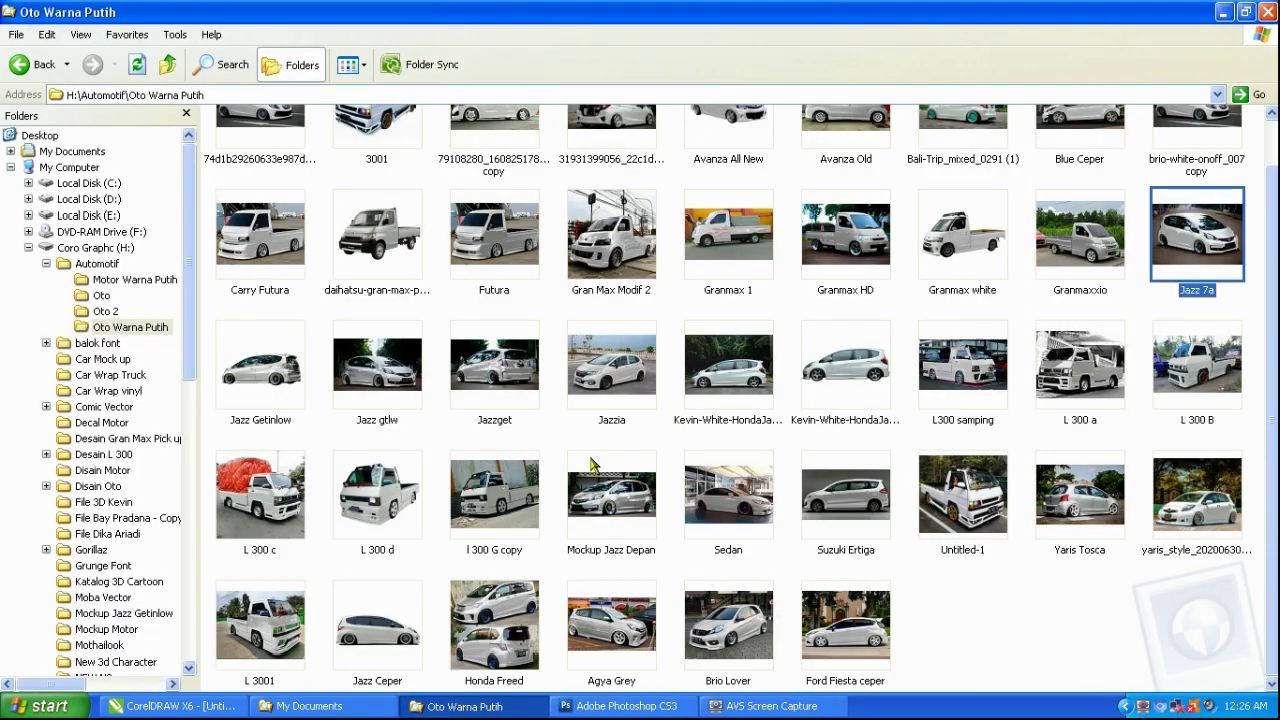
double_click(611, 612)
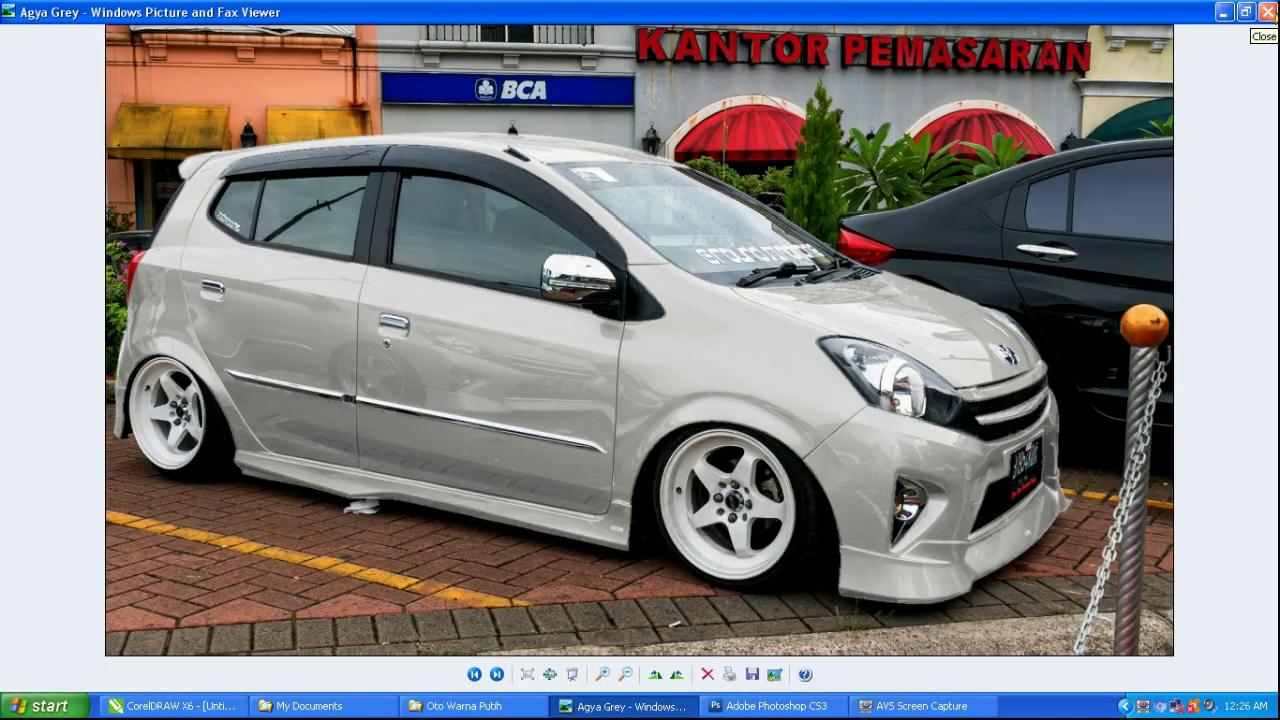
click(1268, 12)
scroll(903, 350, up, 1)
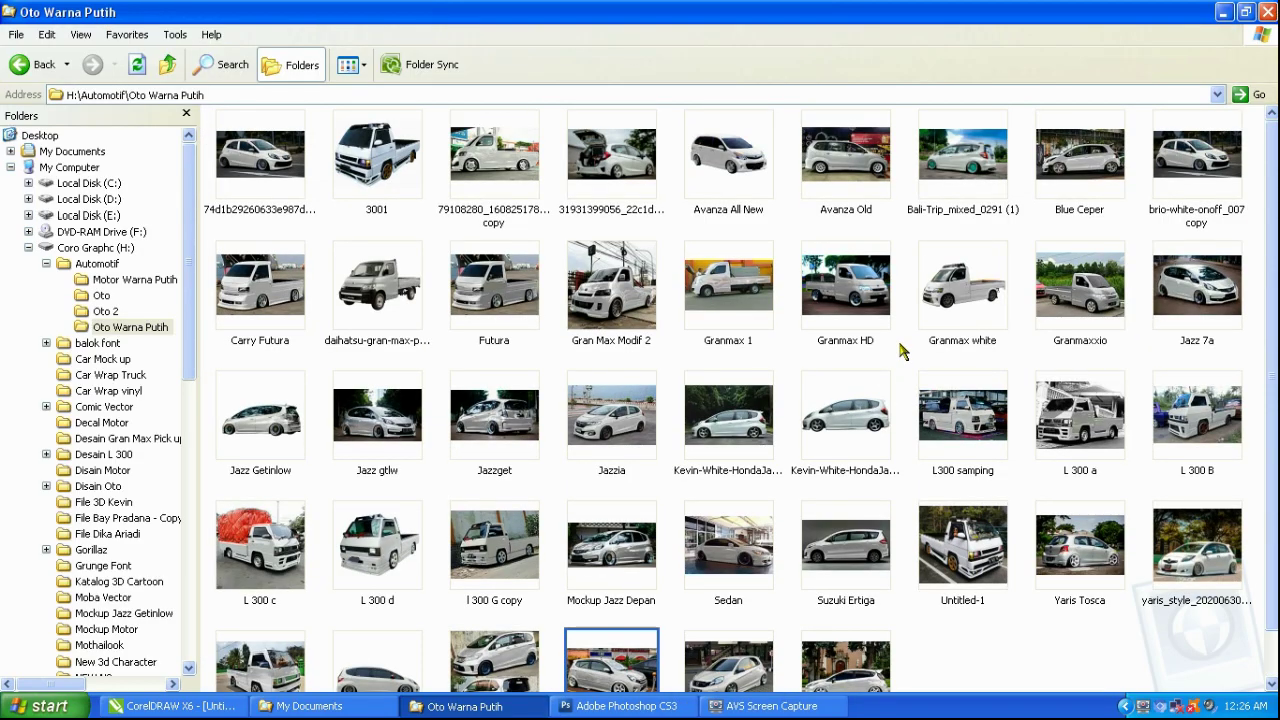
double_click(969, 178)
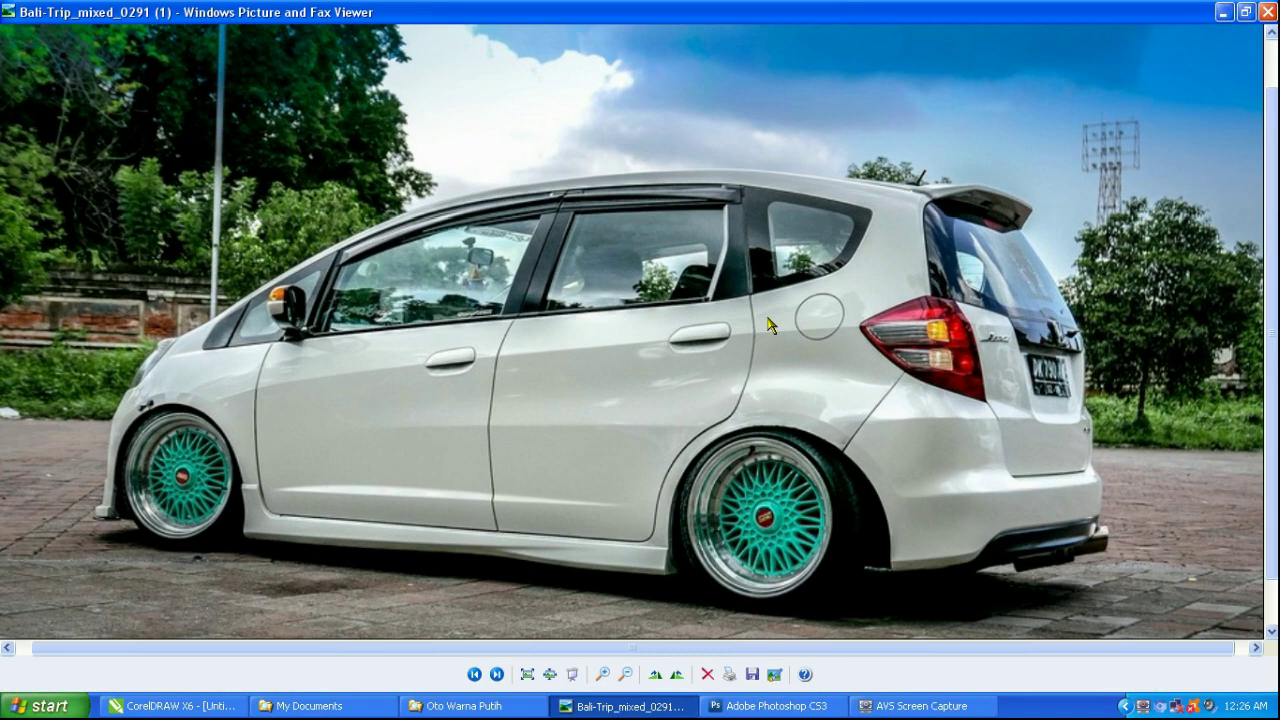
click(1268, 12)
Bring the Bali-Trip_mixed_0291 (1) photo from the folder into the CorelDRAW document and set the page to landscape orientation.
drag(966, 156, 491, 402)
scroll(540, 386, down, 2)
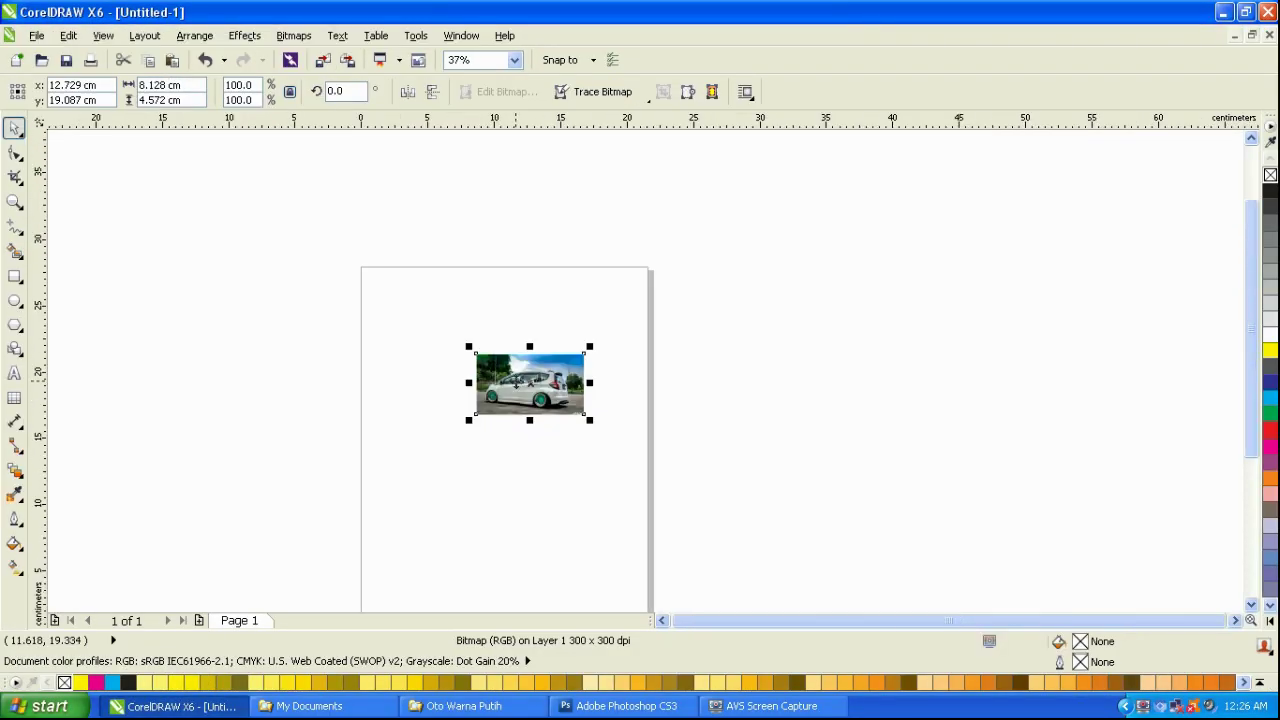
click(443, 298)
click(314, 92)
Enlarge the car photo proportionally to about 21.2 cm wide and centre it on the page.
click(520, 393)
drag(587, 417, 690, 481)
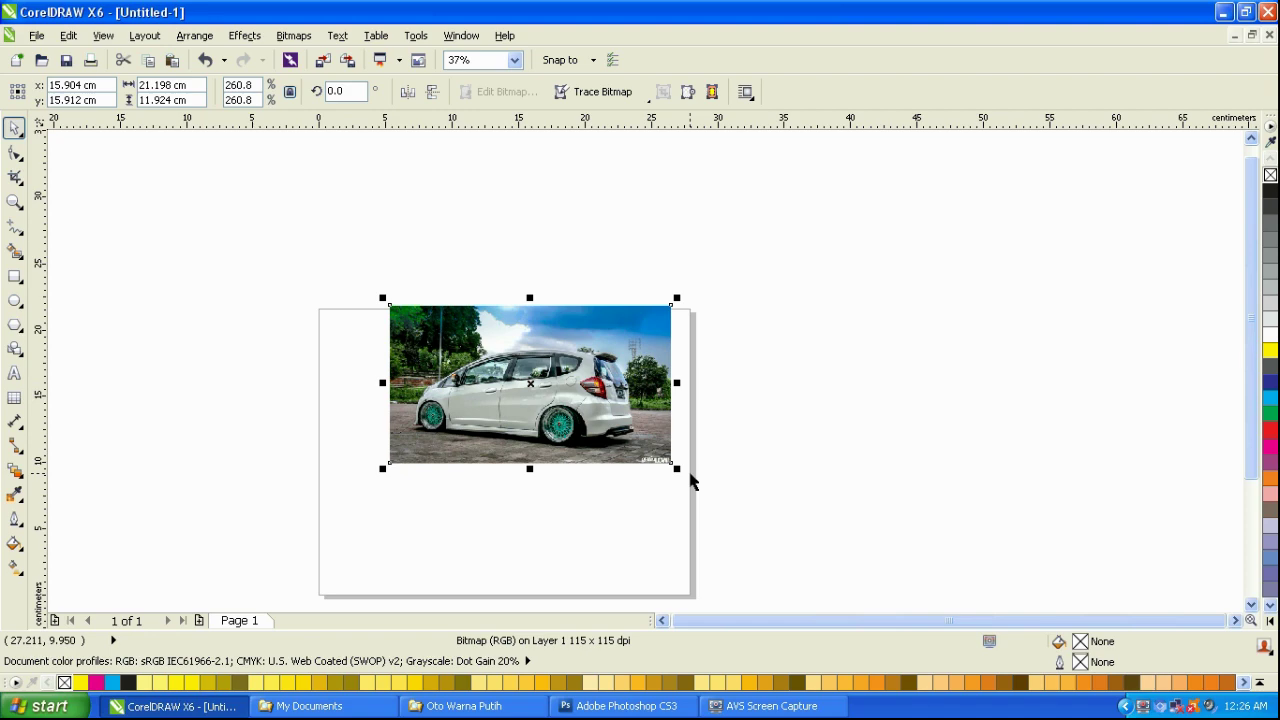
key(F7)
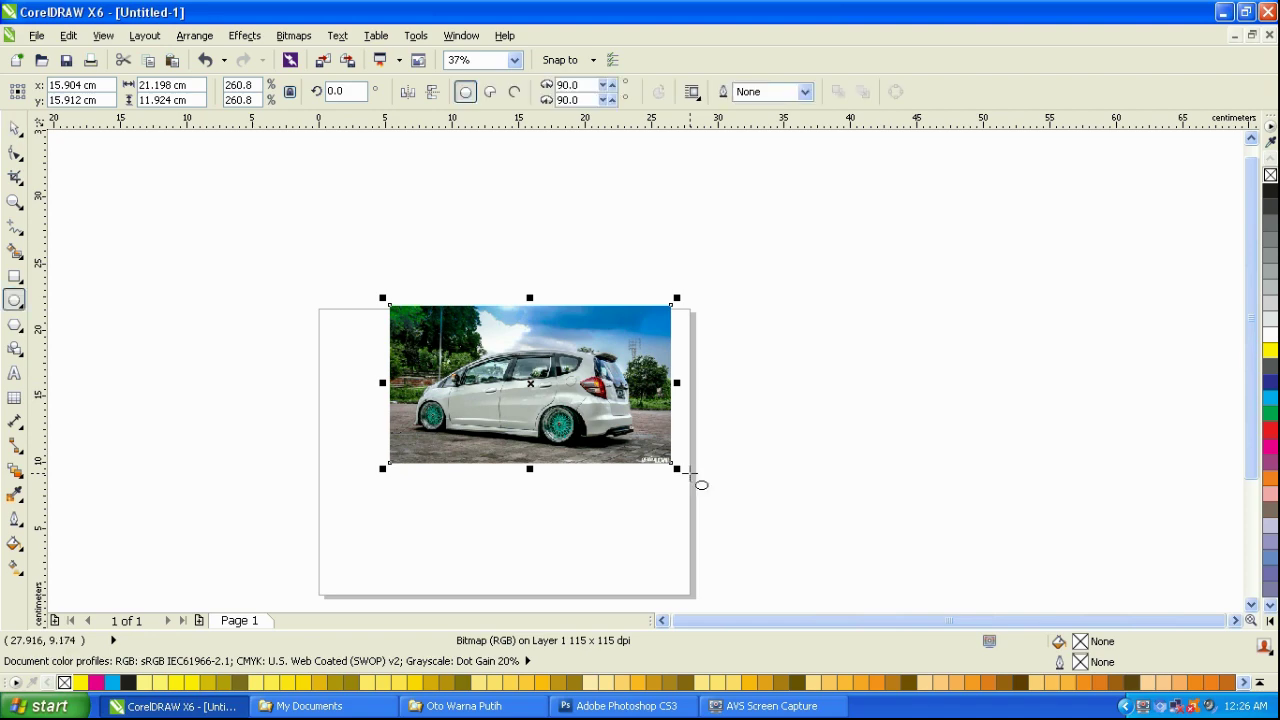
scroll(680, 415, up, 1)
key(p)
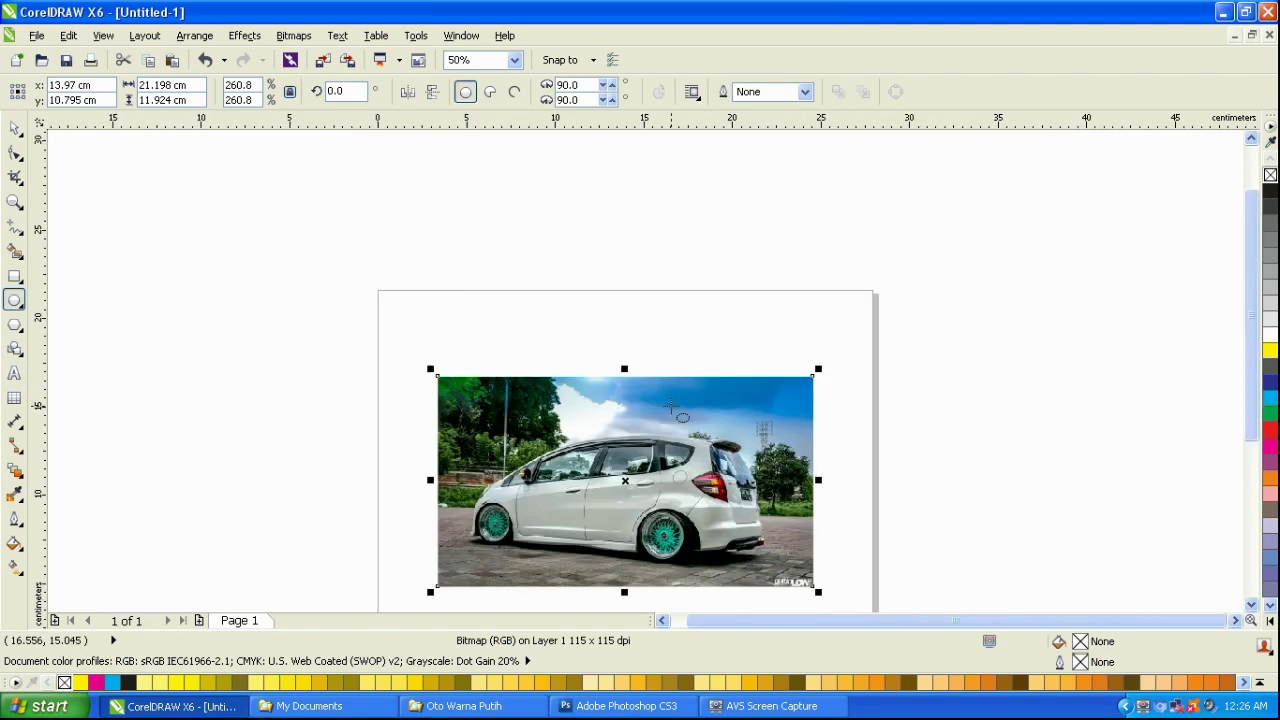
Enlarge the car photo about its centre to about 24 cm wide, then deselect it.
click(14, 128)
scroll(542, 436, down, 2)
scroll(556, 452, up, 1)
drag(671, 381, 686, 361)
click(766, 372)
scroll(521, 447, up, 2)
scroll(460, 380, down, 1)
Start an artistic text line in the blank area above the car photo's upper-left corner.
click(15, 373)
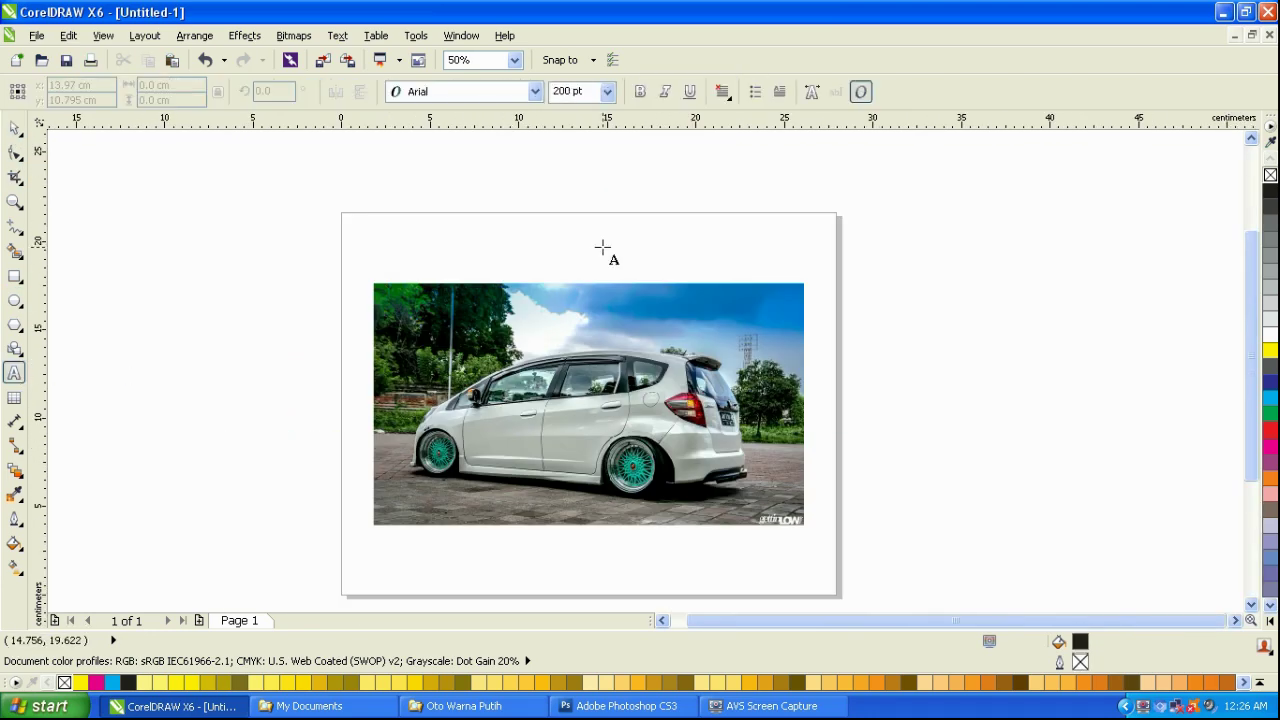
click(603, 245)
scroll(599, 289, up, 2)
click(155, 188)
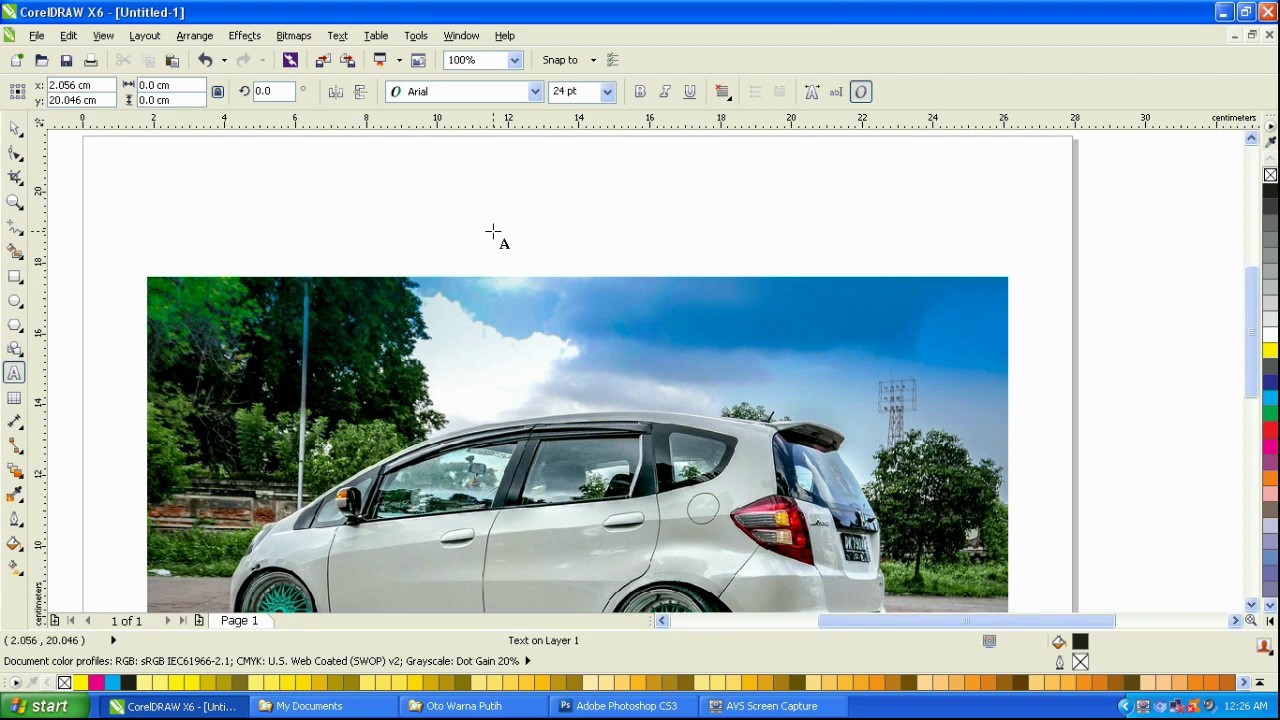
text(TERL)
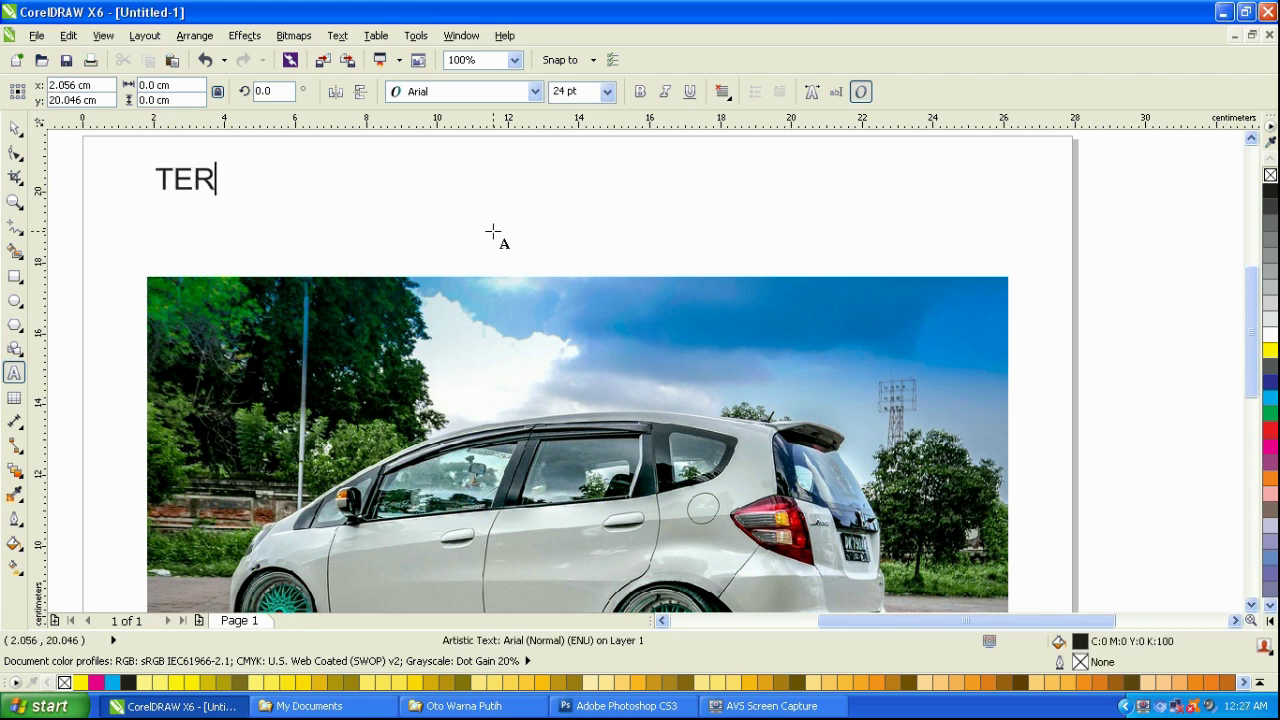
key(BackSpace)
key(BackSpace)
key(BackSpace)
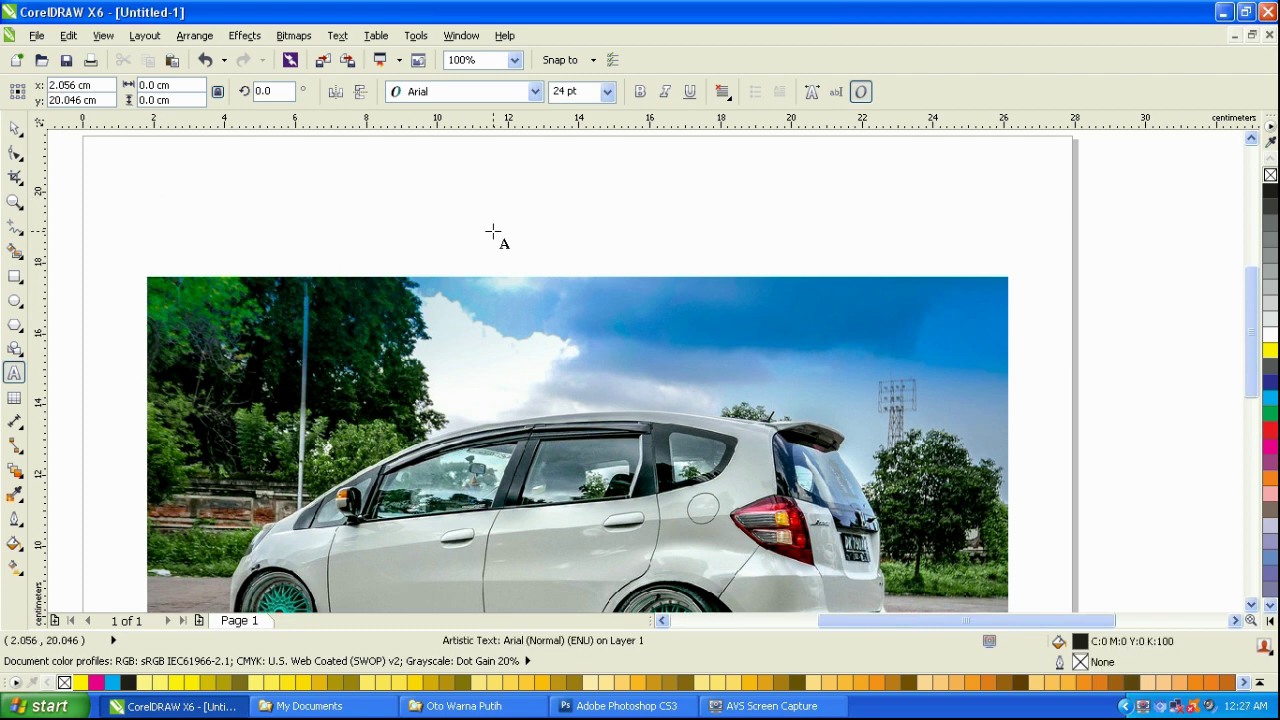
Write the caption "LANGKAH PERTAMA KITA BUAT LINE DI SELURUH BODI MOBIL" above the car photo.
text(LANGKA)
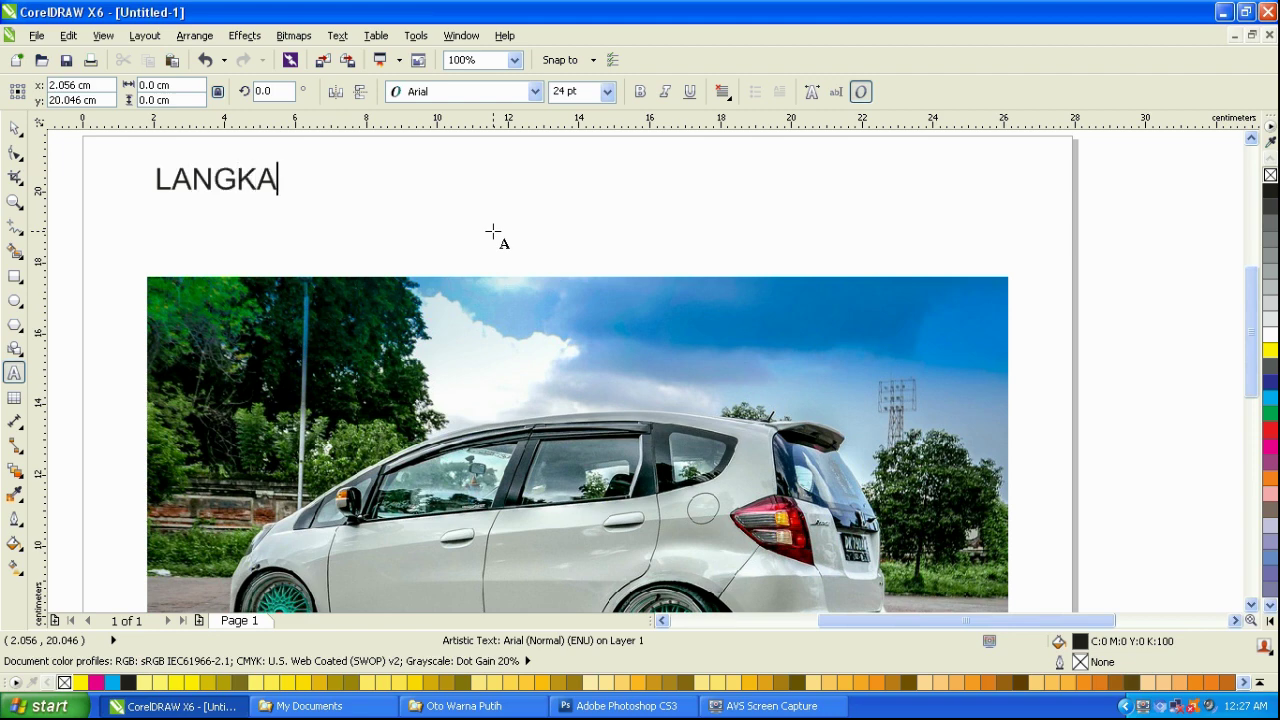
text(H P)
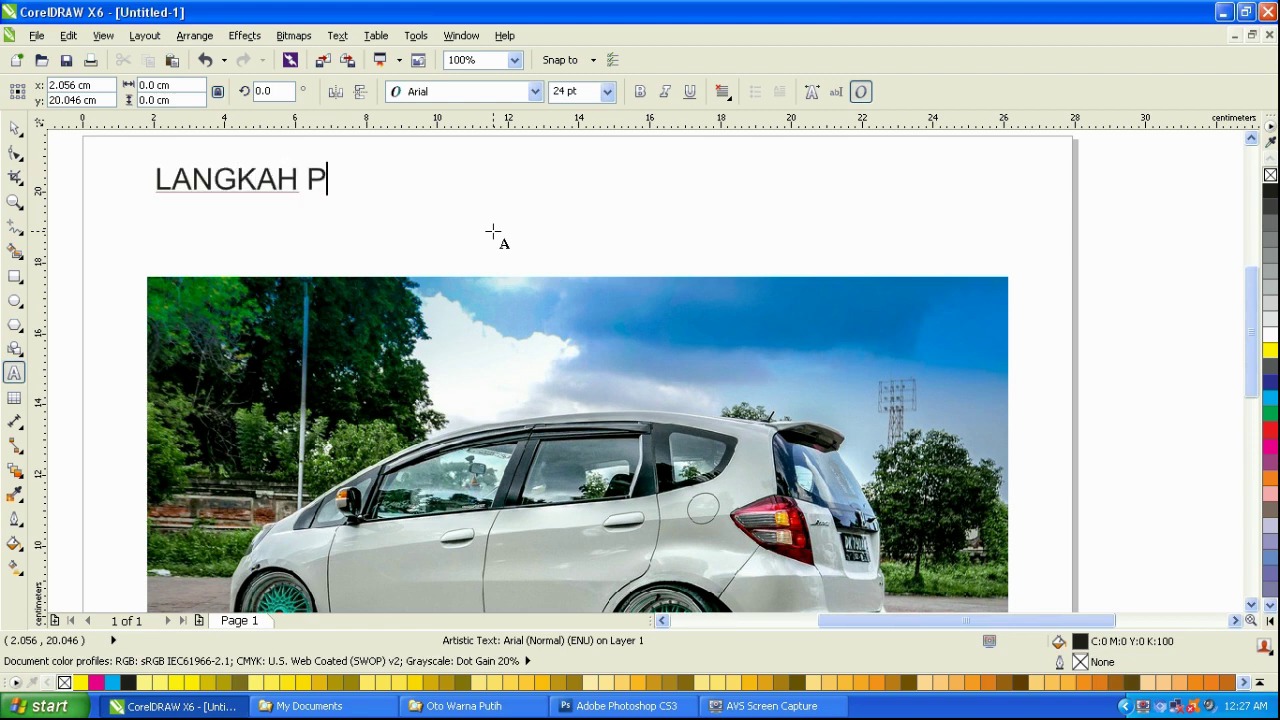
text(ERTAMA KI)
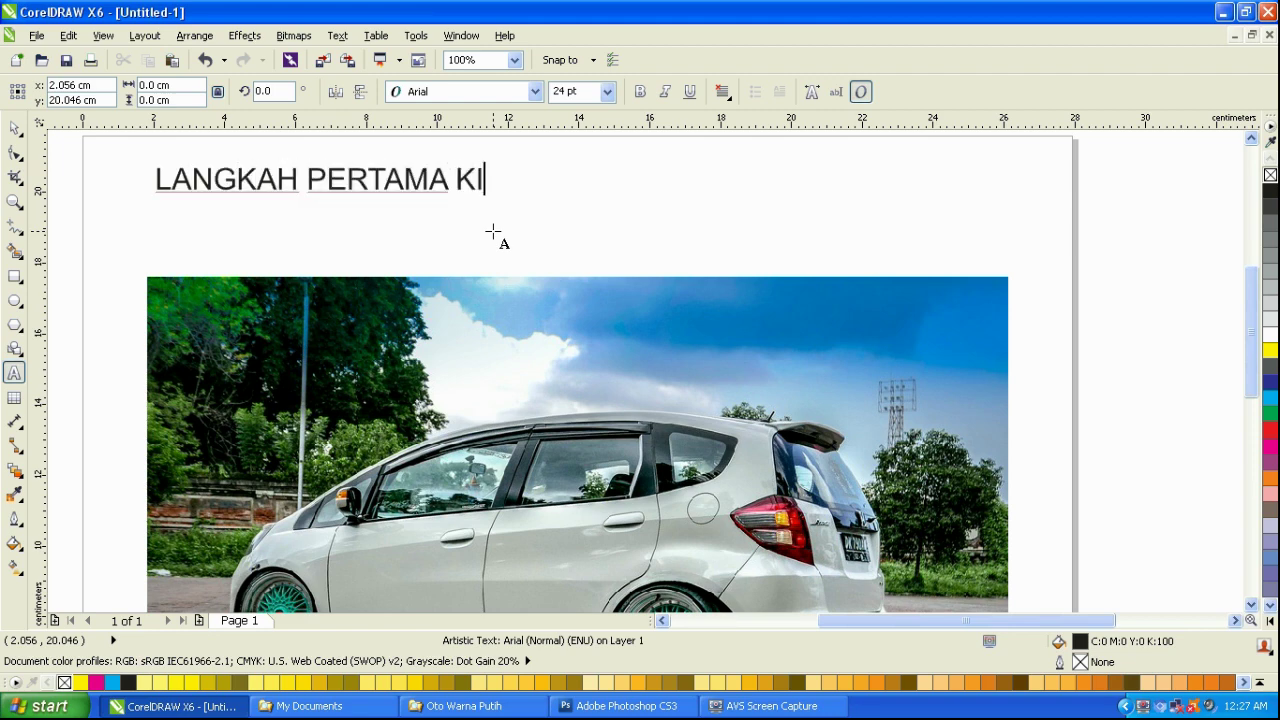
text(TA BUA)
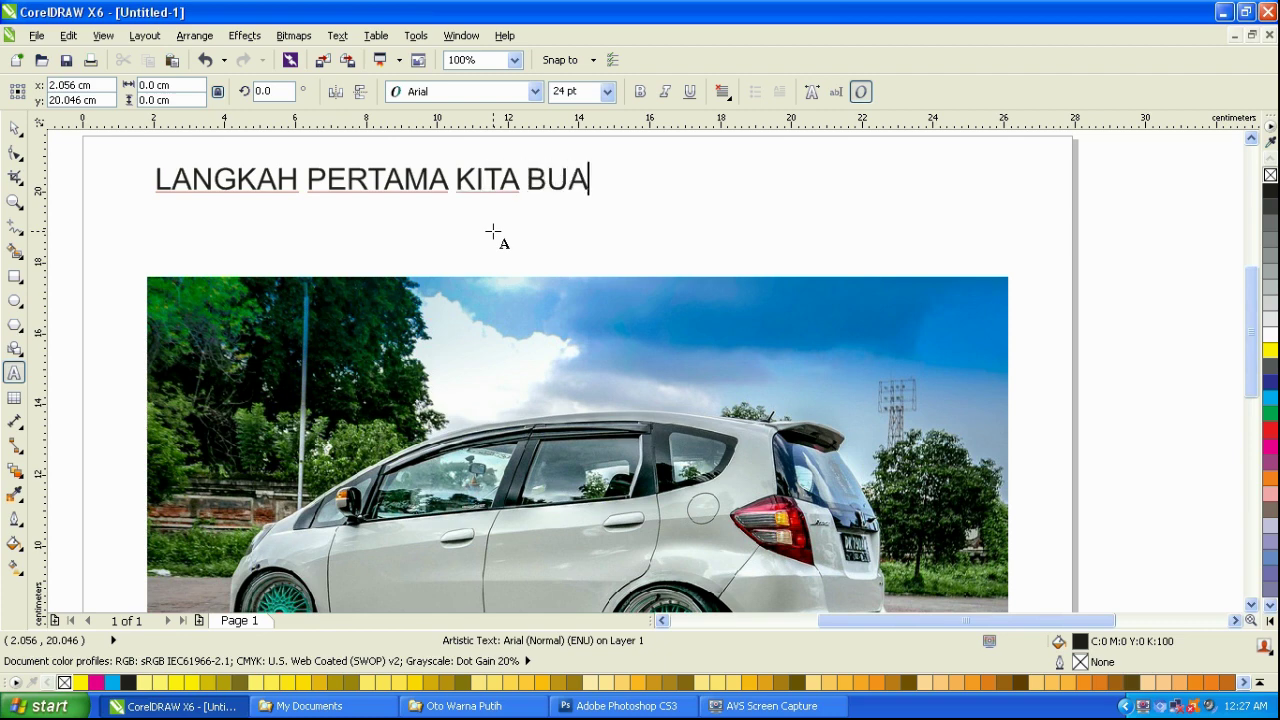
text(T LINE)
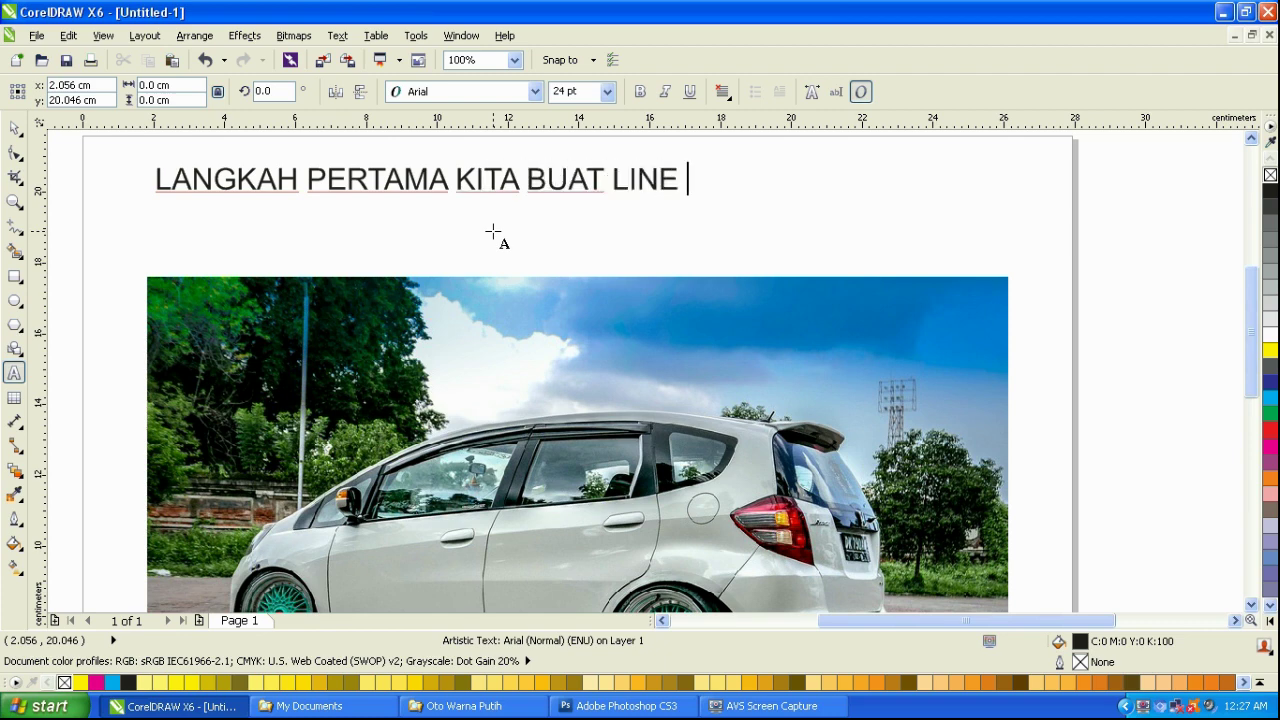
text( DI SELURUH)
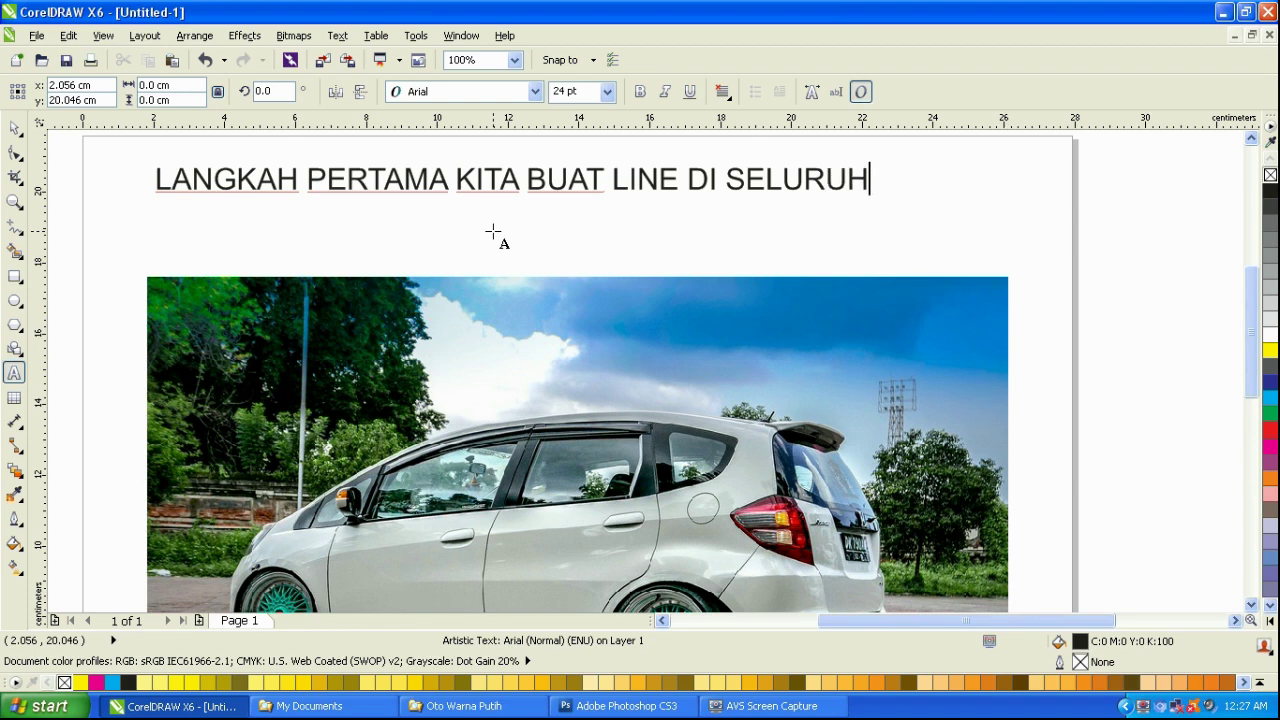
text( BOD)
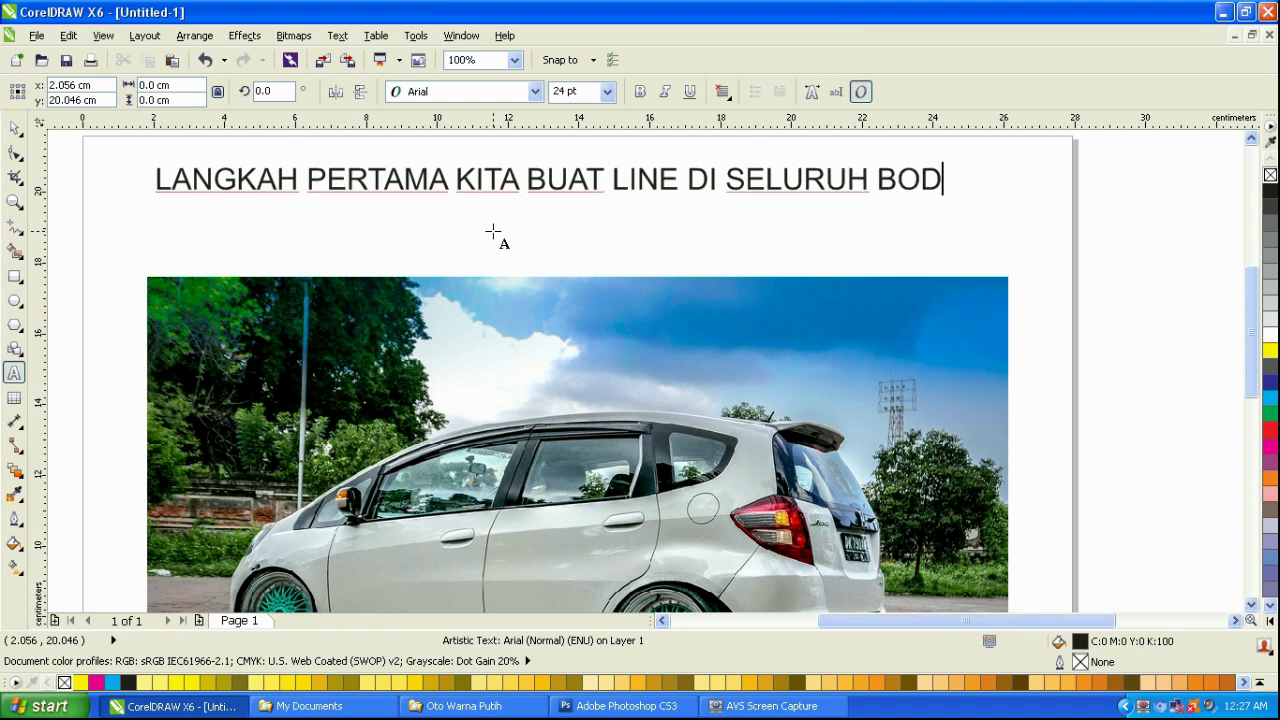
text(I MOBIL)
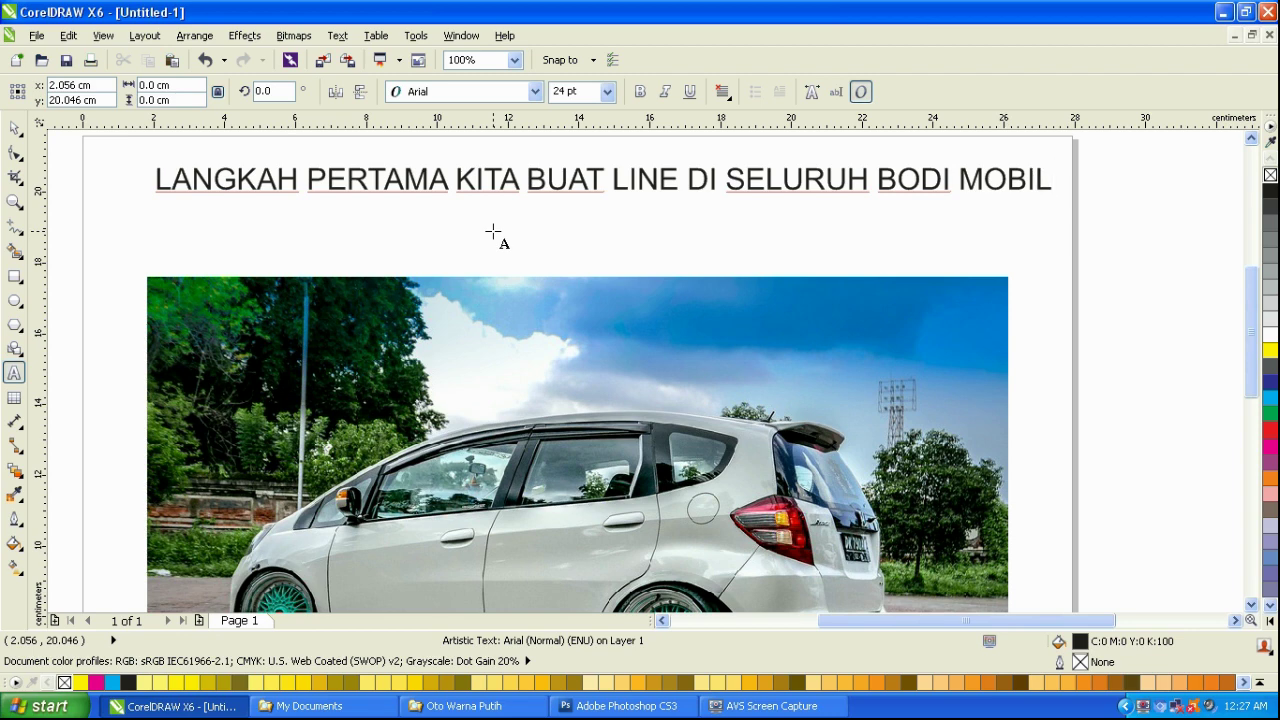
Erase the whole caption above the car photo.
key(BackSpace)
key(BackSpace)
key(BackSpace)
key(BackSpace)
key(BackSpace)
key(BackSpace)
key(BackSpace)
key(BackSpace)
key(BackSpace)
key(BackSpace)
key(BackSpace)
key(BackSpace)
key(BackSpace)
key(BackSpace)
key(BackSpace)
key(BackSpace)
key(BackSpace)
key(BackSpace)
key(BackSpace)
key(BackSpace)
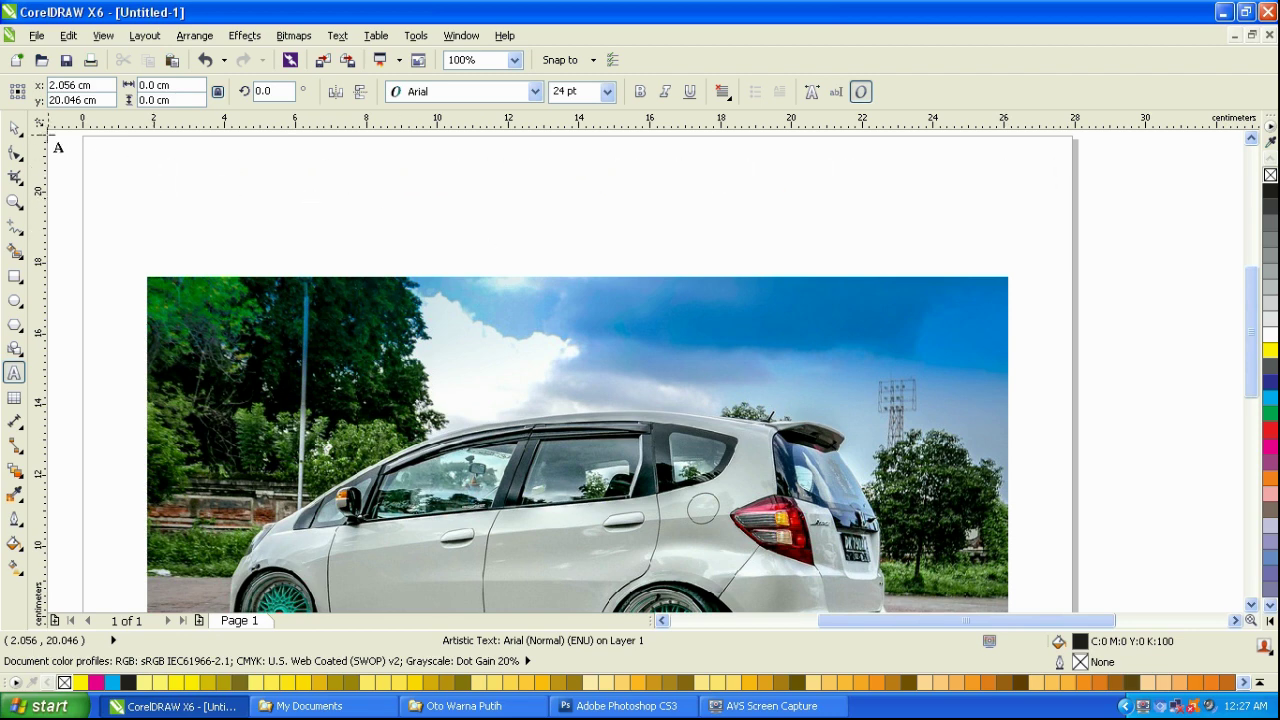
Begin a B-Spline outline of the car along the underside of the front tyre, up to the side skirt's front edge.
click(14, 128)
click(18, 232)
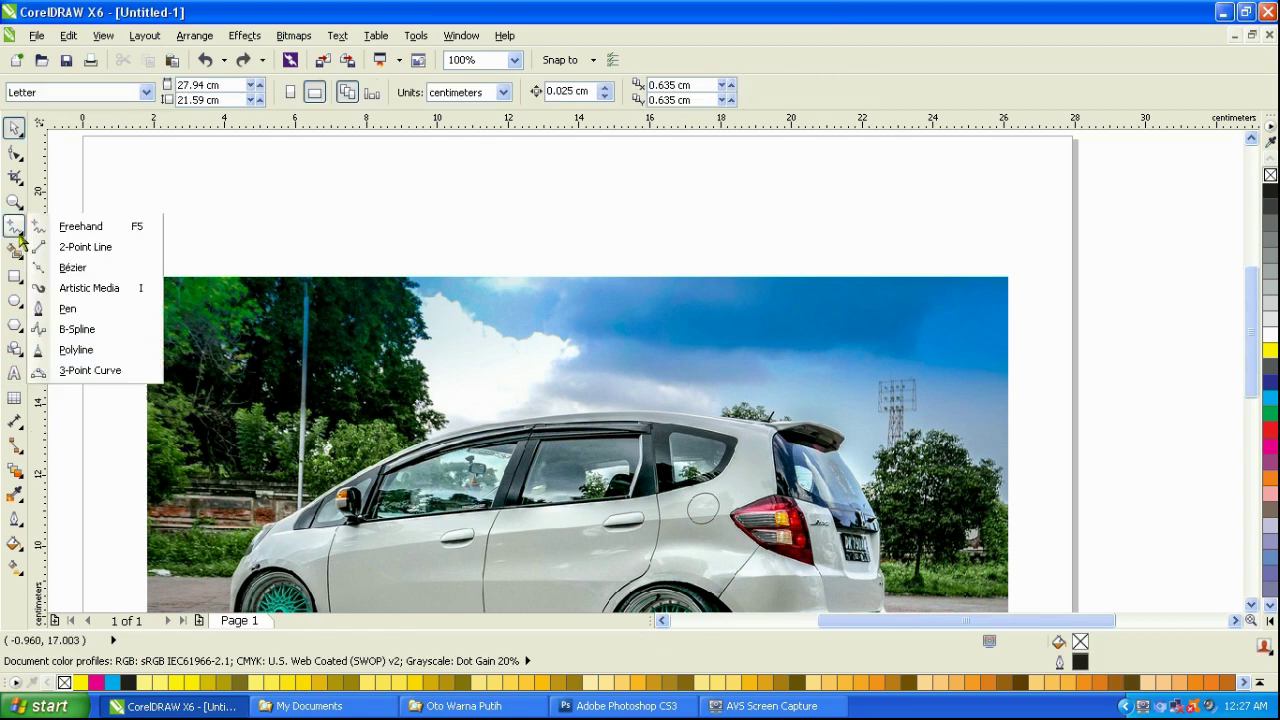
click(58, 332)
scroll(583, 297, down, 1)
scroll(408, 527, up, 4)
click(396, 283)
click(453, 381)
click(547, 433)
click(661, 447)
click(756, 443)
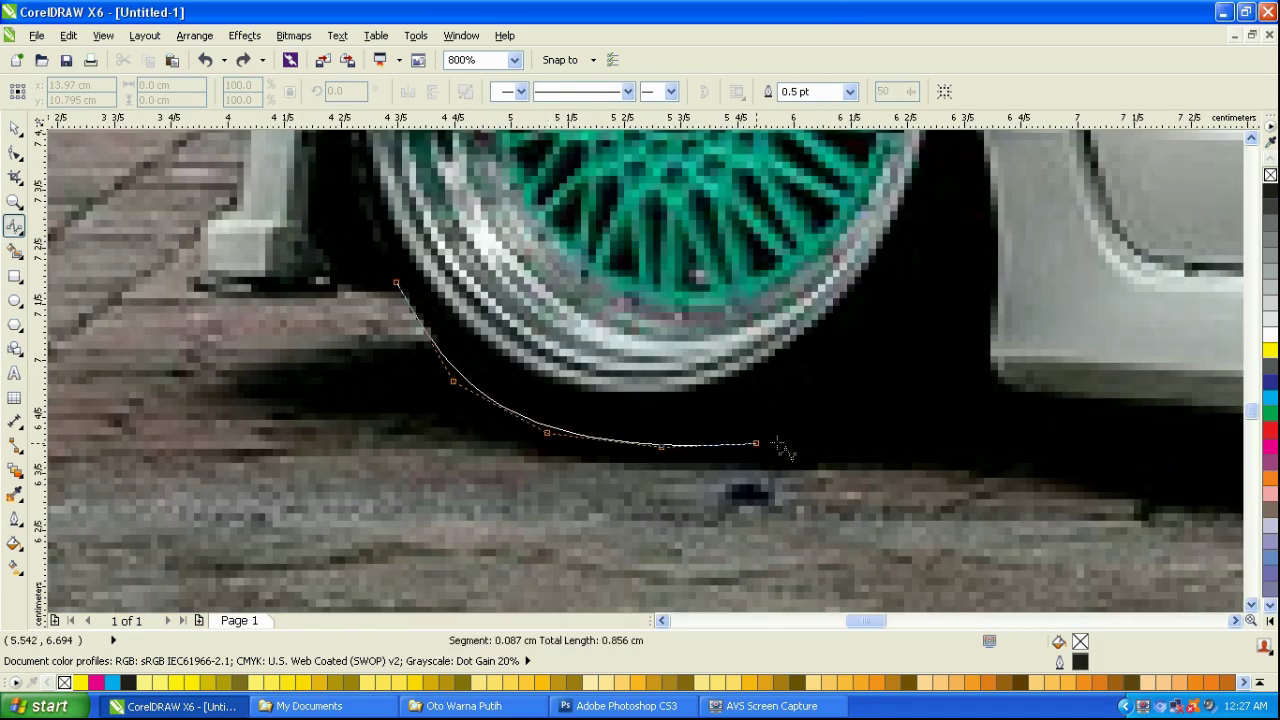
click(799, 438)
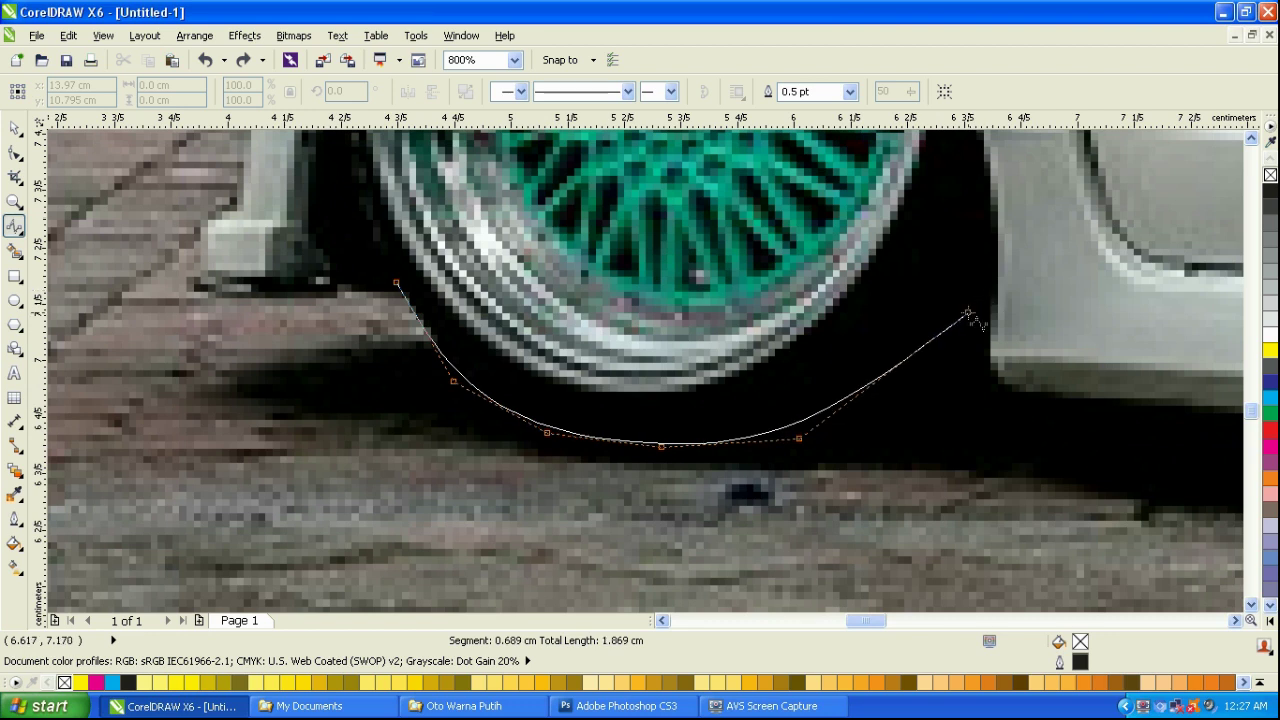
click(933, 347)
click(985, 267)
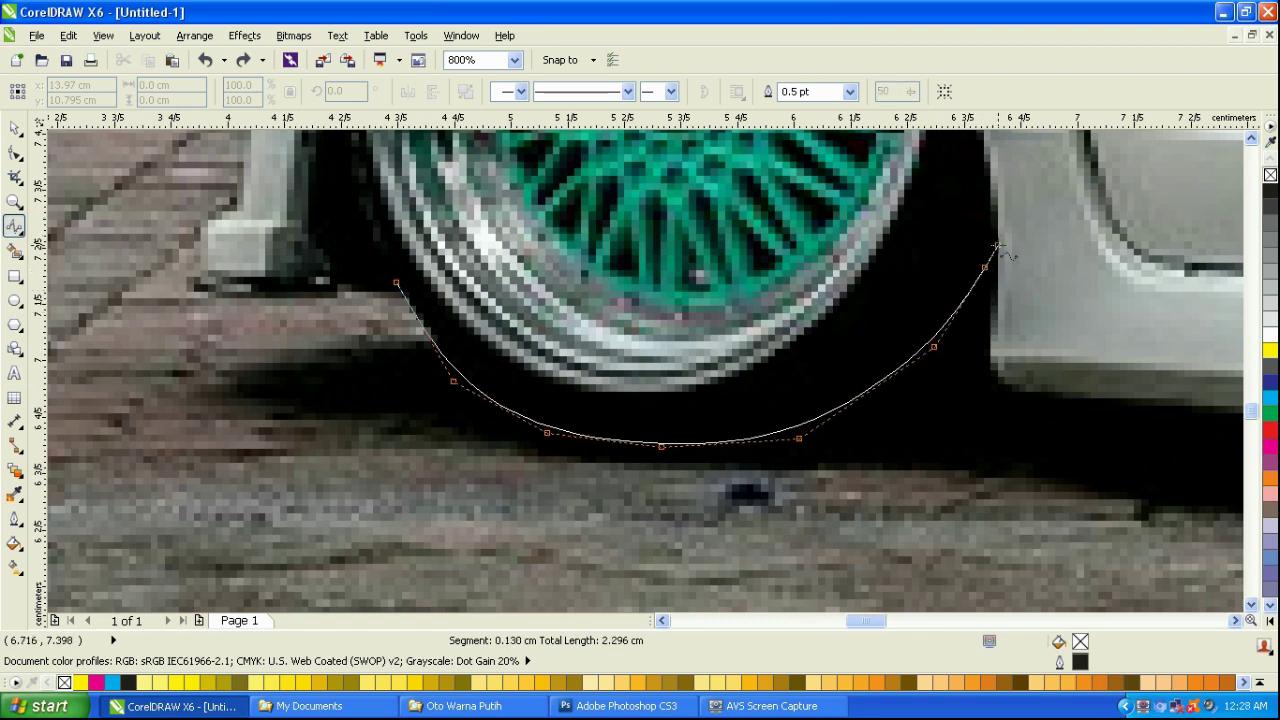
click(997, 245)
Continue the B-Spline down the side skirt's front corner and along its lower edge to the rear wheel.
click(988, 327)
click(979, 356)
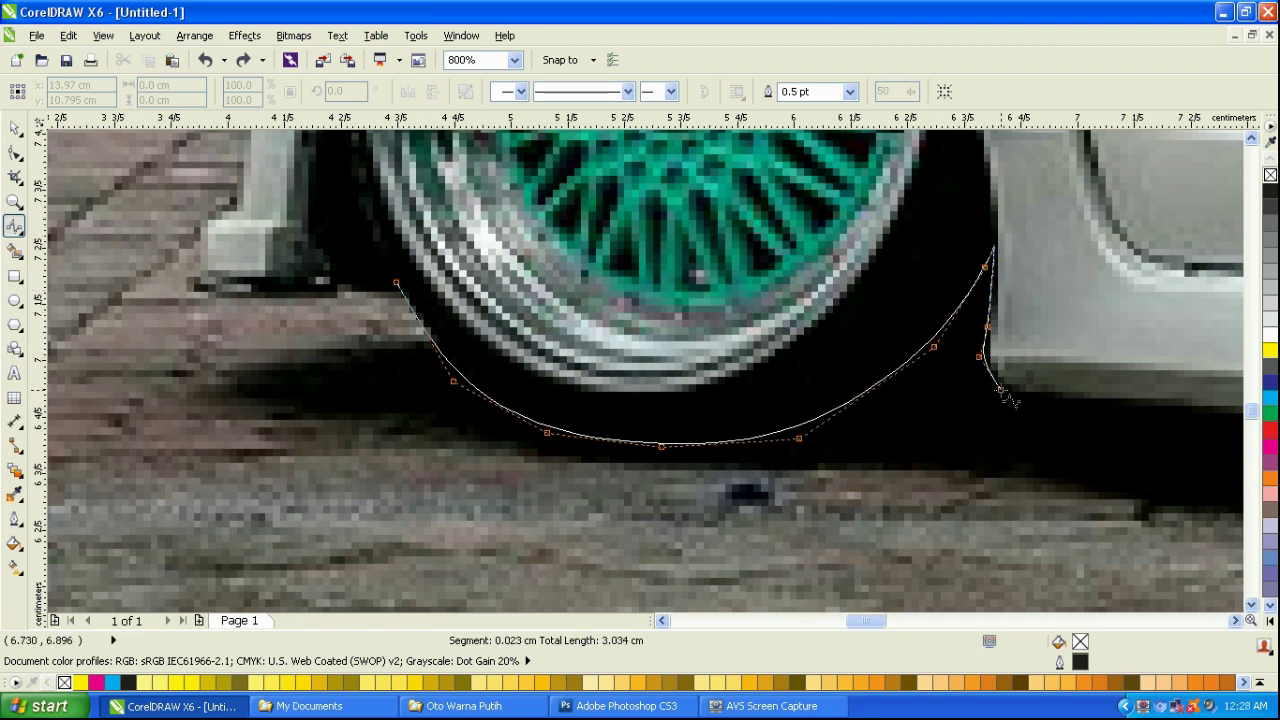
click(1001, 389)
click(1133, 405)
drag(1203, 404, 281, 384)
click(505, 407)
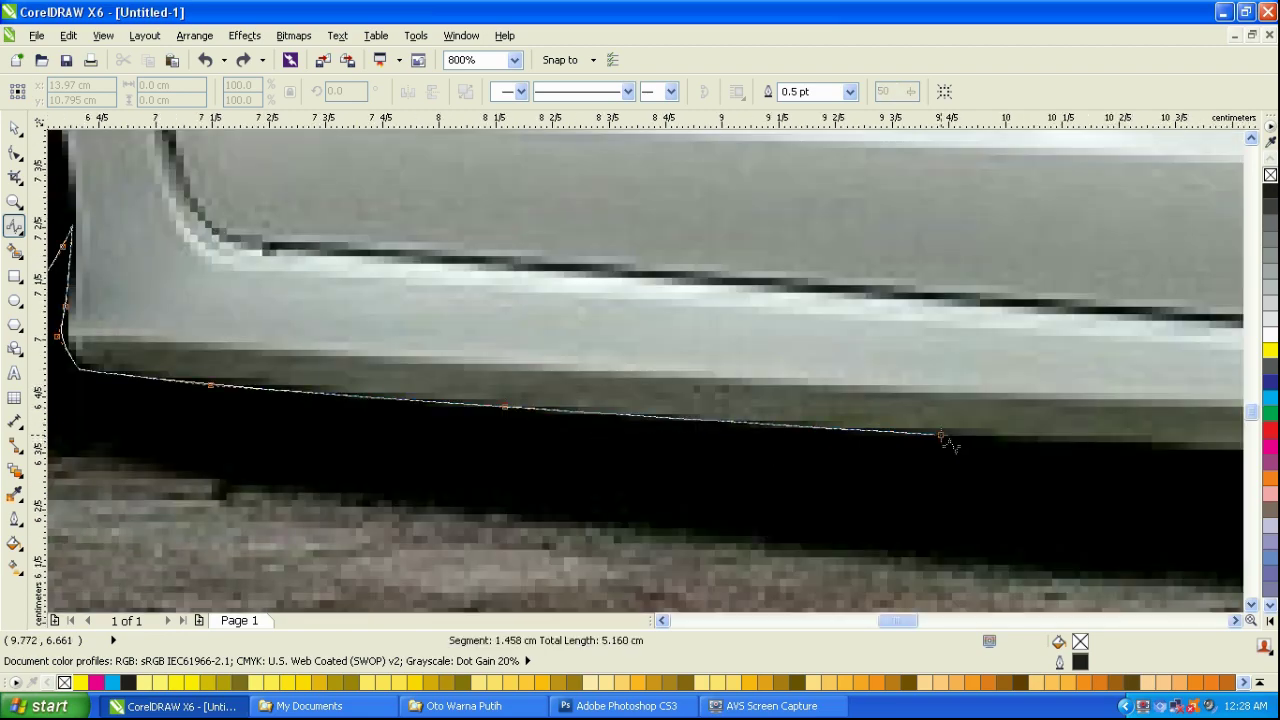
click(940, 436)
scroll(940, 436, down, 2)
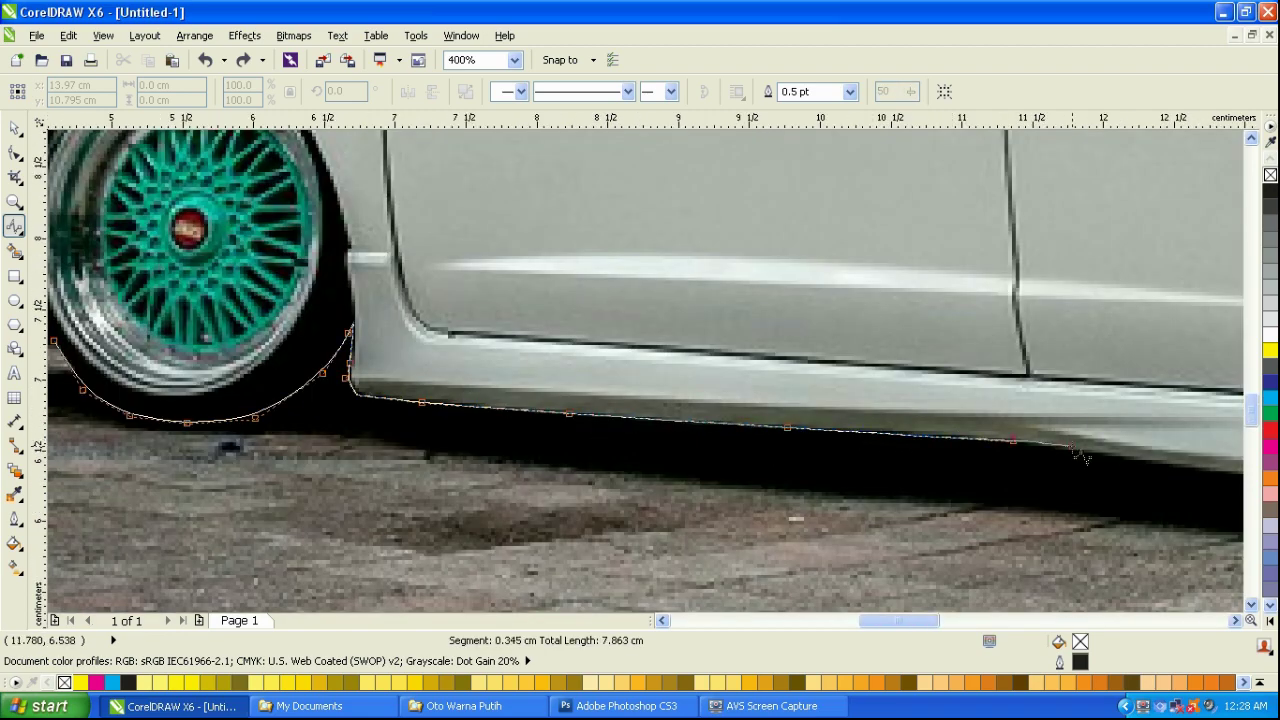
scroll(1075, 455, down, 8)
scroll(900, 449, up, 4)
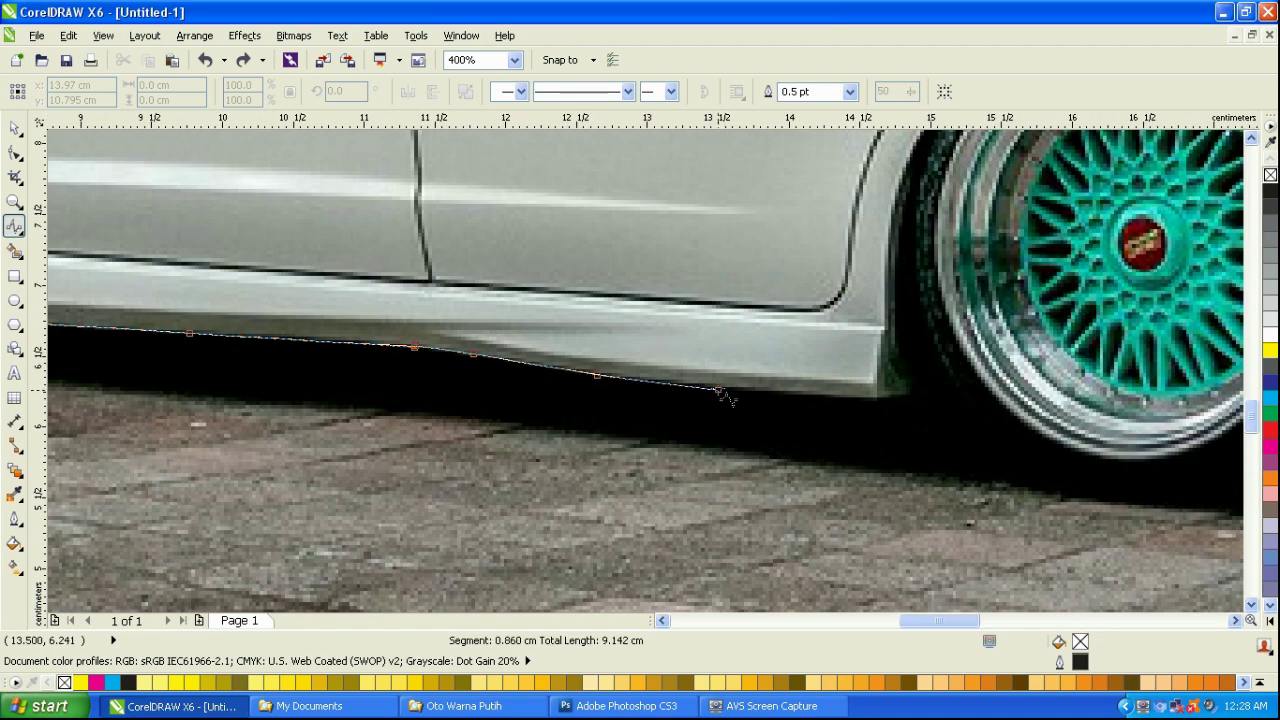
click(716, 387)
click(875, 399)
click(897, 393)
click(911, 386)
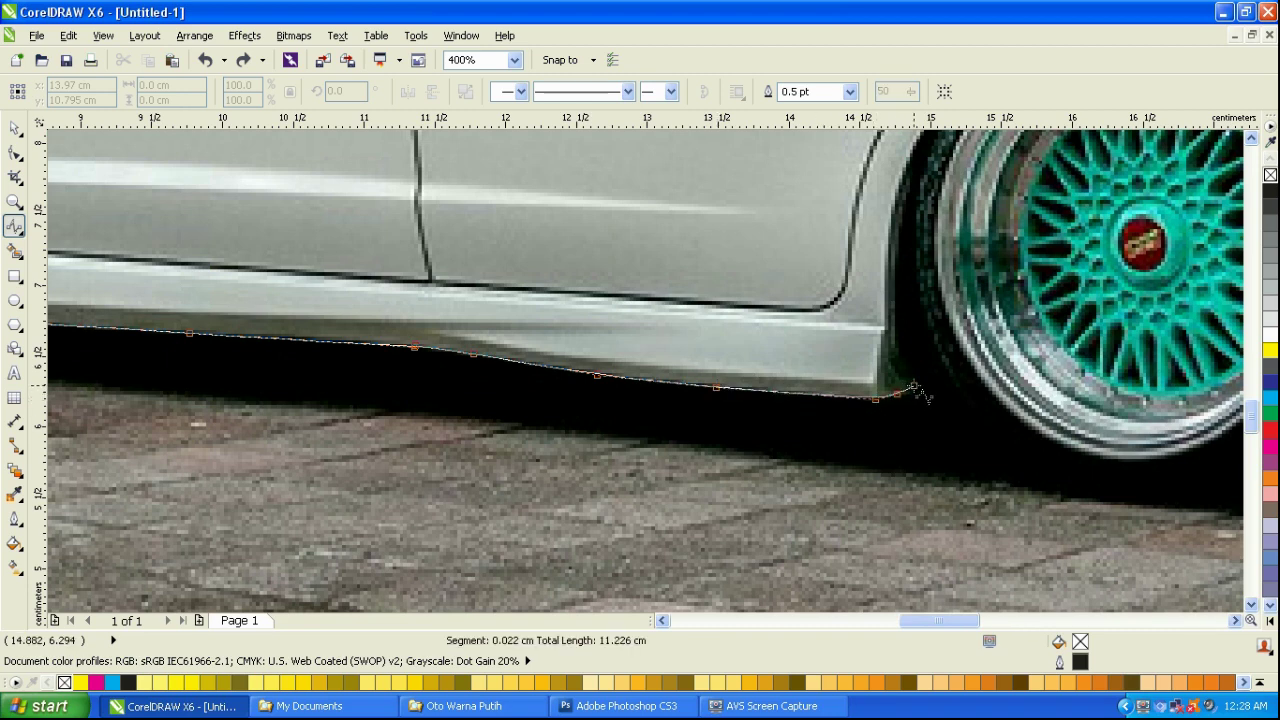
Trace under the rear tyre to the rear bumper's lower front corner, end the about 14.2 cm wide curve there, and outline it in yellow.
click(977, 457)
click(1062, 486)
scroll(921, 480, down, 1)
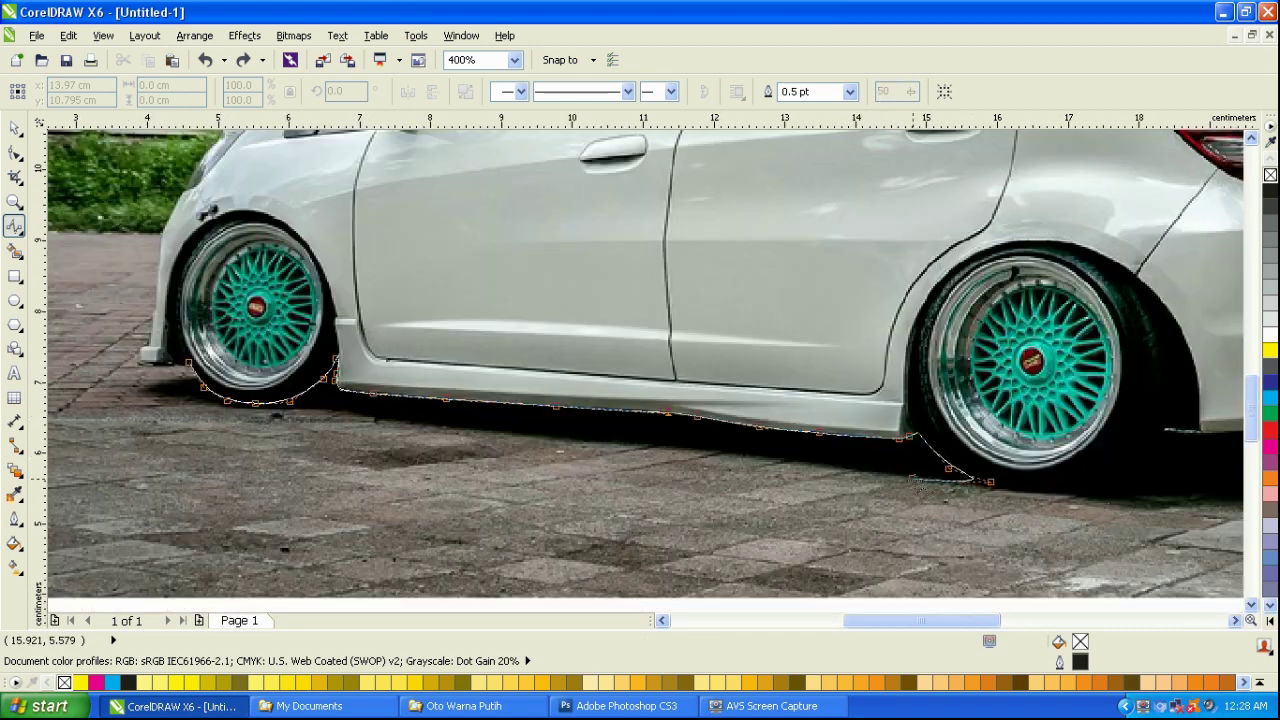
click(1089, 492)
double_click(1192, 428)
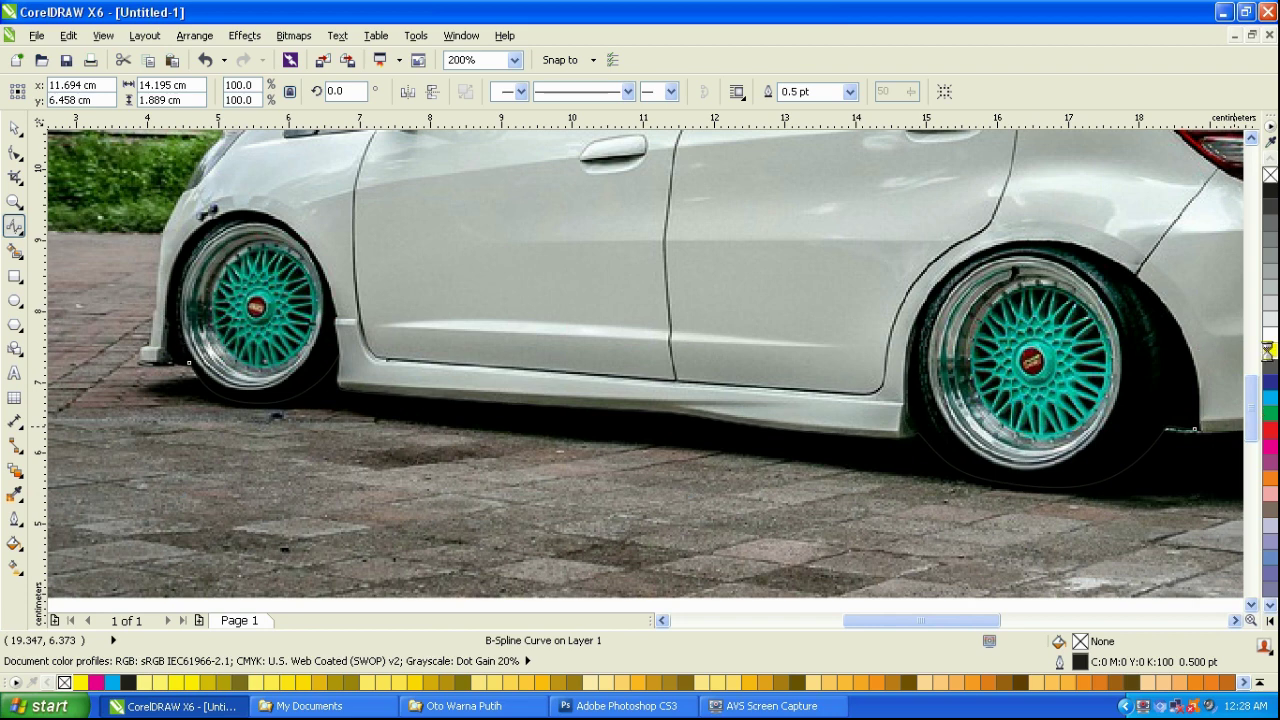
right_click(1270, 350)
Reshape the yellow curve under the rear tyre by removing a surplus control point and moving the others to follow the tyre's edge.
click(14, 152)
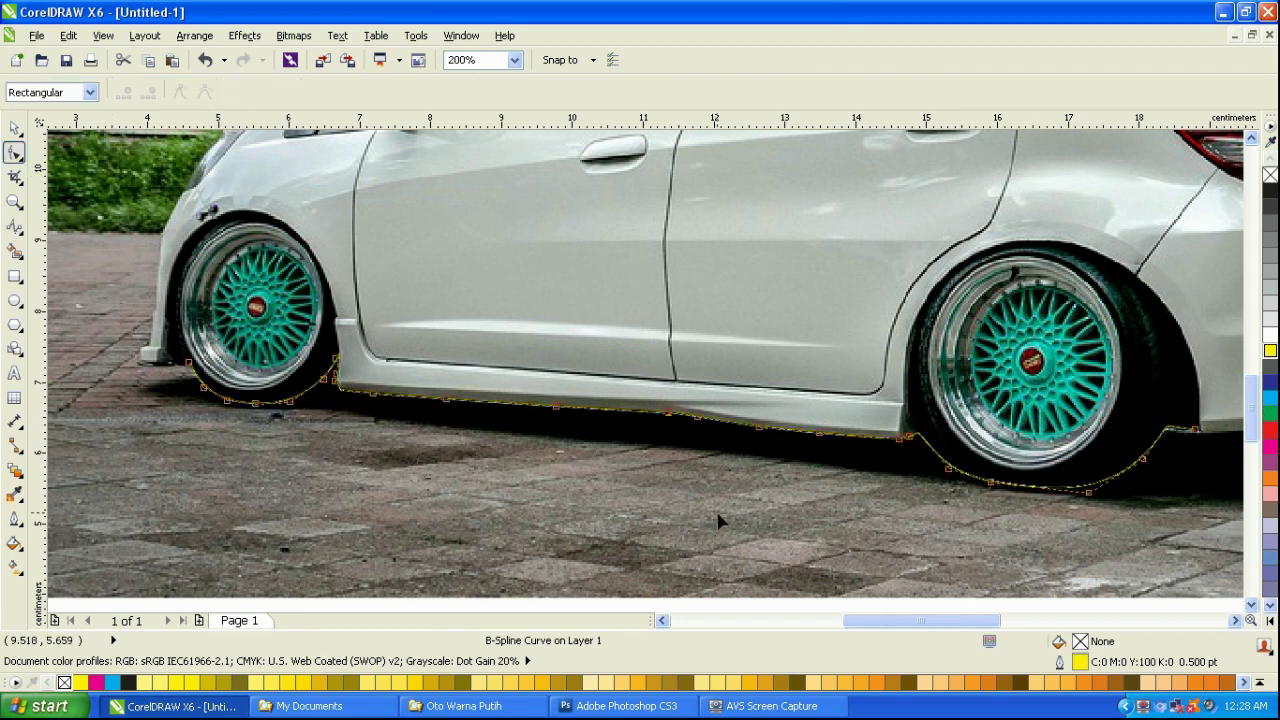
double_click(991, 483)
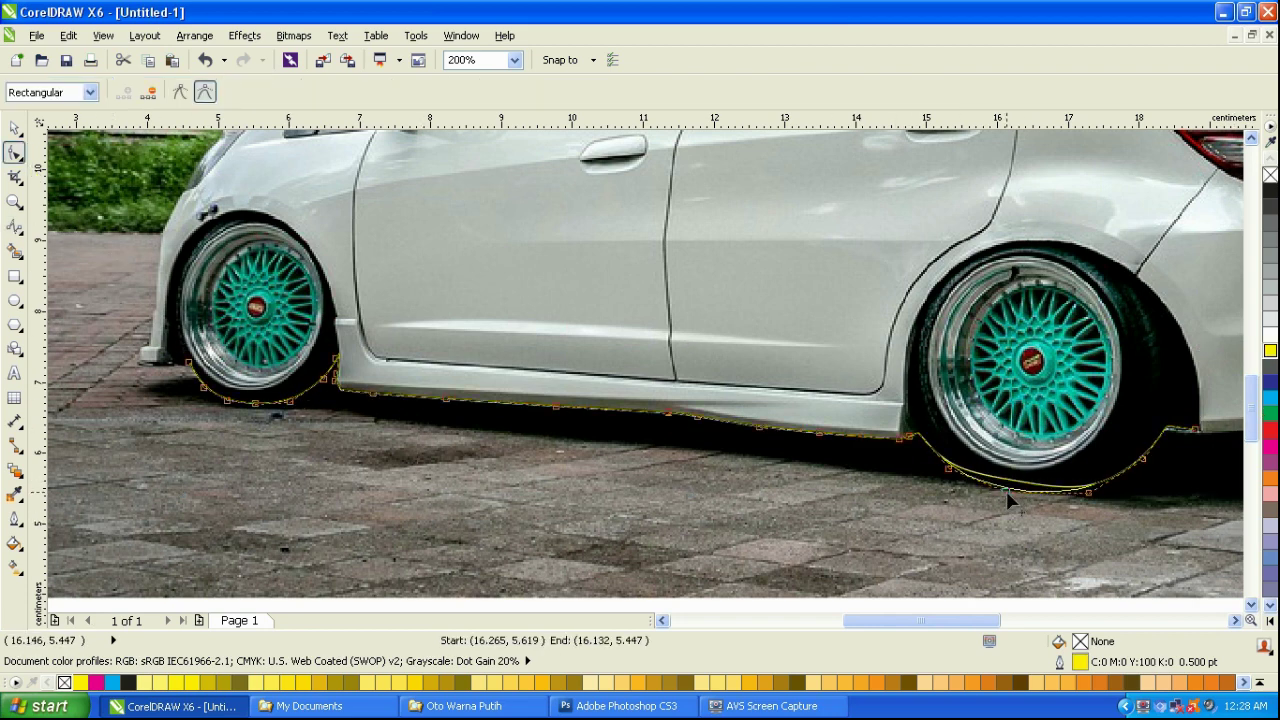
click(957, 512)
click(938, 455)
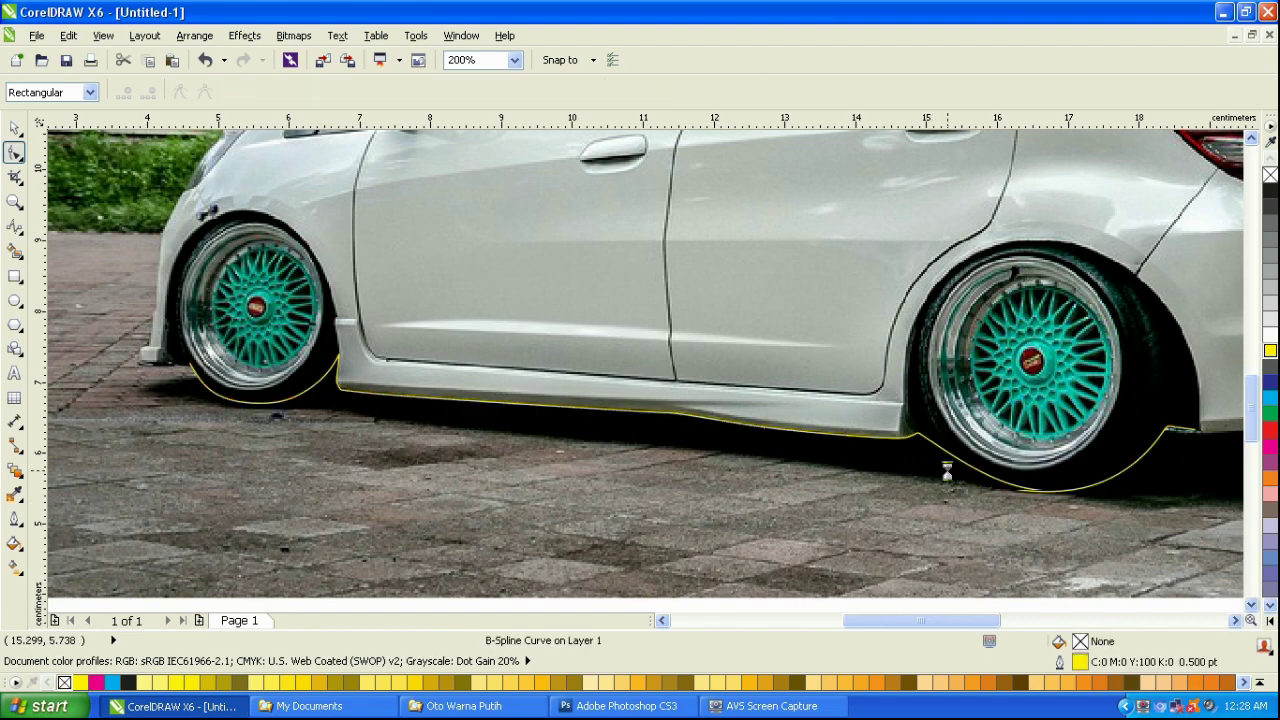
drag(976, 461, 941, 457)
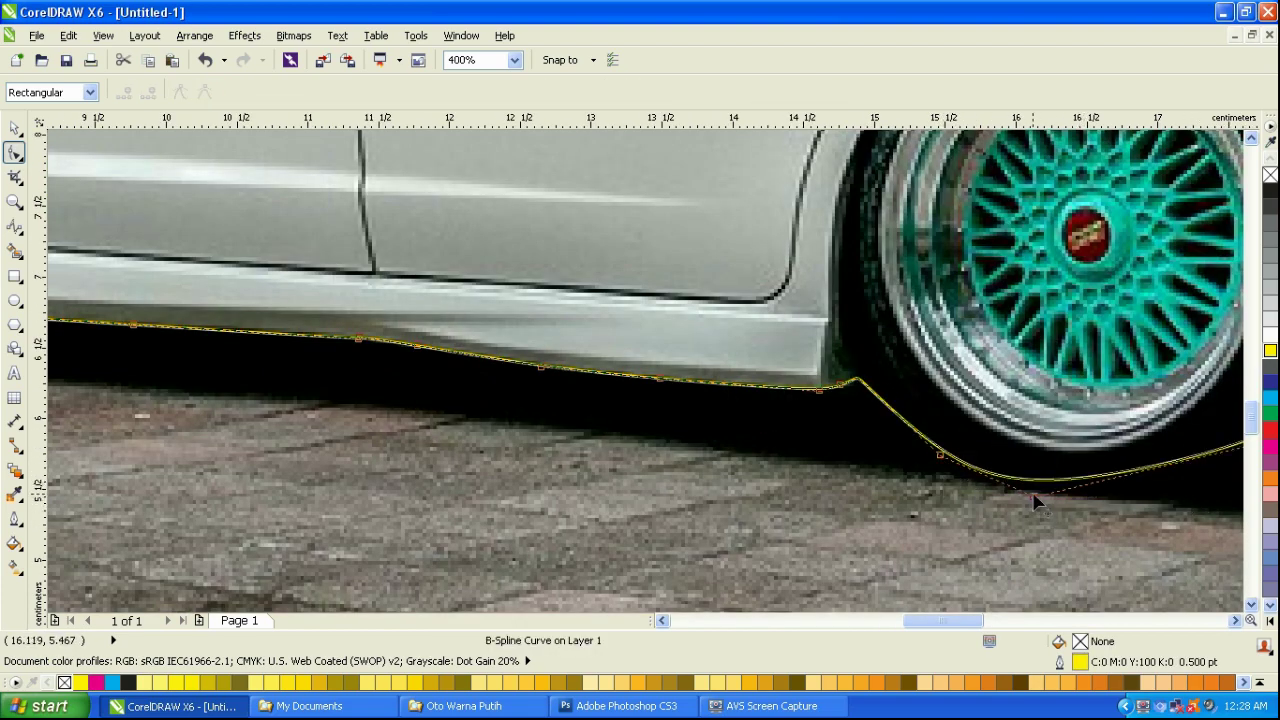
drag(1033, 495, 1076, 507)
drag(1206, 465, 891, 540)
key(space)
click(725, 481)
Reshape the yellow curve under the front tyre by removing surplus control points and moving the remaining ones to the tyre's outer edge.
scroll(725, 481, down, 2)
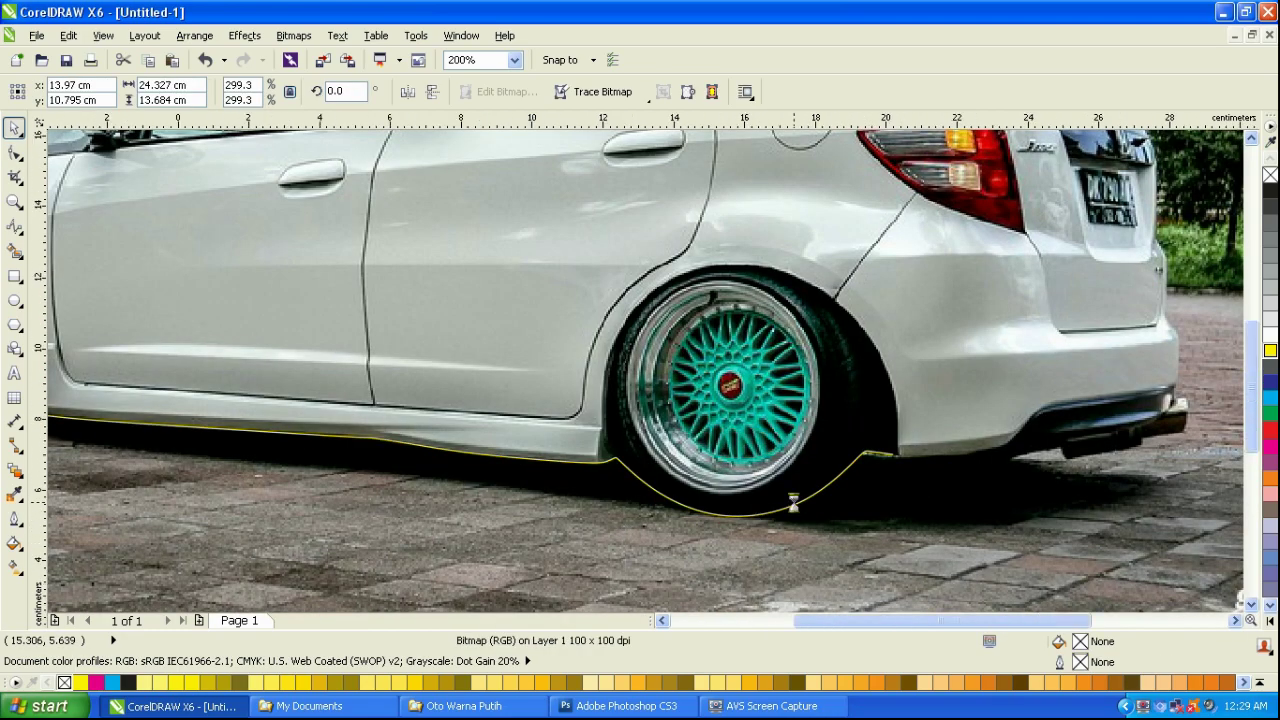
scroll(236, 466, up, 2)
key(space)
click(745, 474)
scroll(745, 468, up, 1)
drag(663, 435, 643, 385)
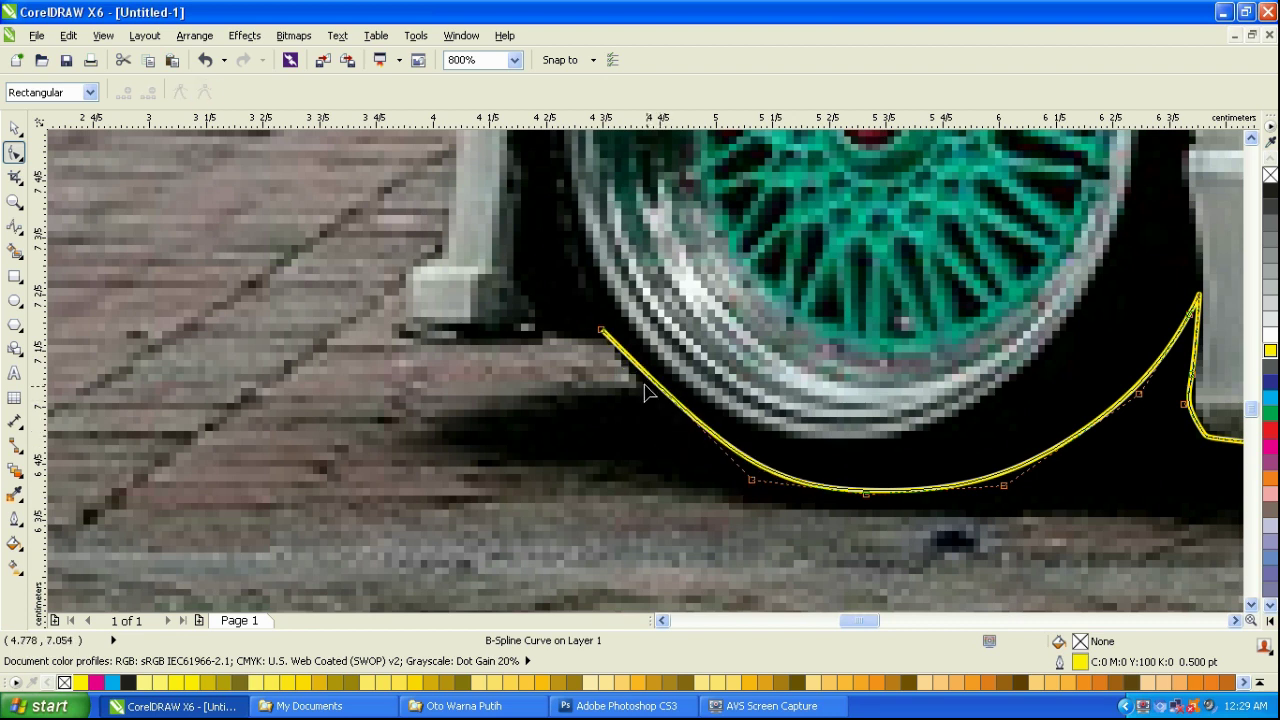
drag(601, 331, 598, 343)
double_click(704, 438)
drag(704, 438, 660, 426)
double_click(751, 480)
drag(865, 495, 795, 497)
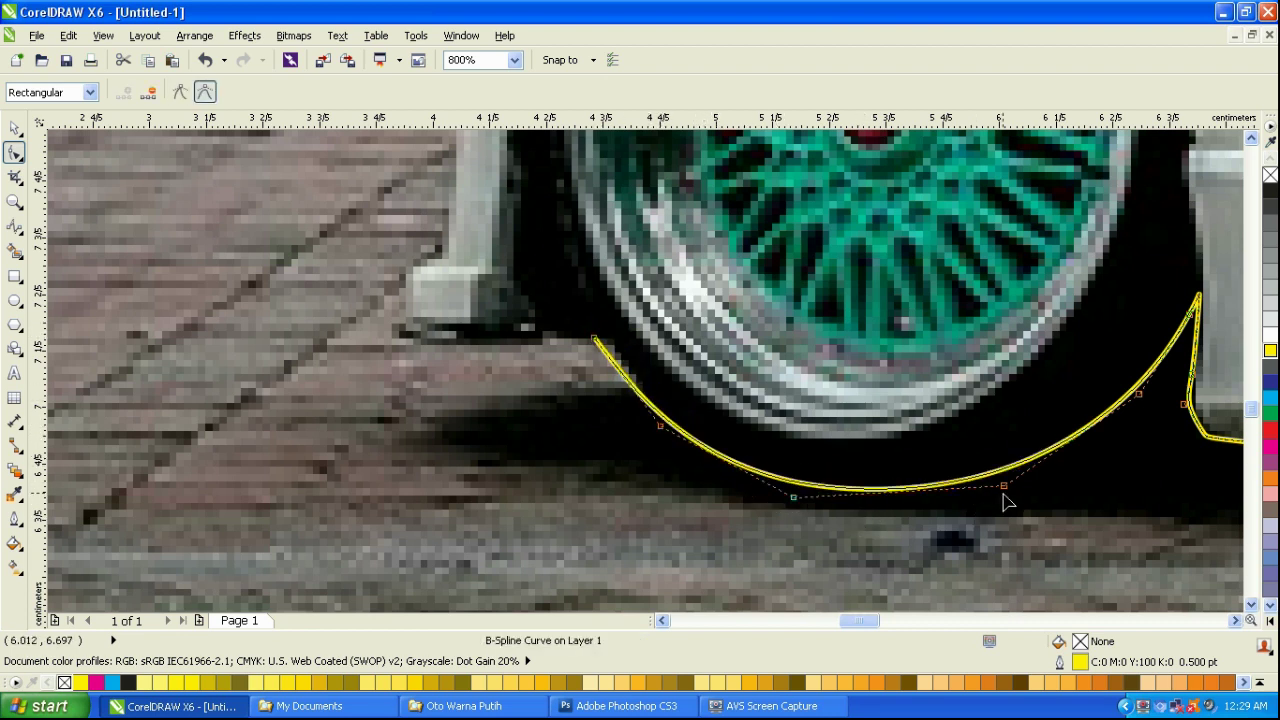
drag(1003, 487, 996, 498)
Reselect the yellow curve and extend it with the B-Spline tool from its rear end along the rear bumper's lower edge.
scroll(510, 464, down, 3)
key(space)
click(429, 464)
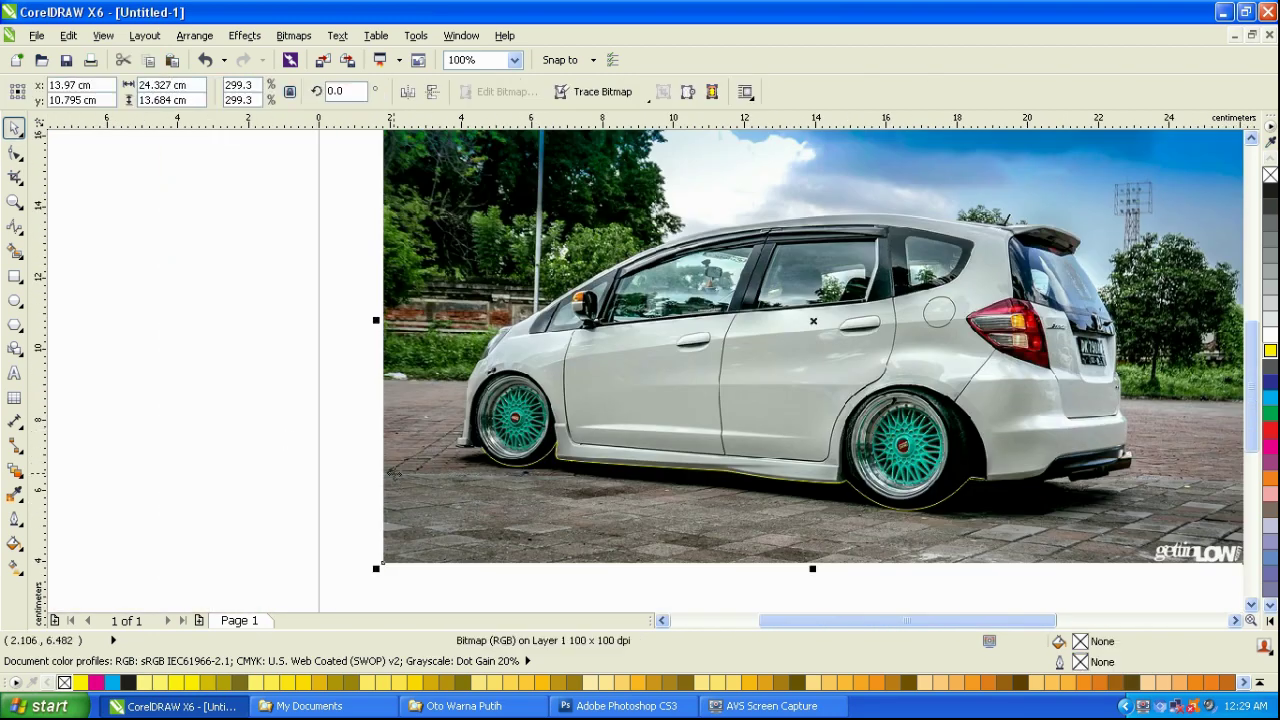
right_click(400, 460)
click(460, 287)
scroll(920, 442, up, 5)
click(646, 418)
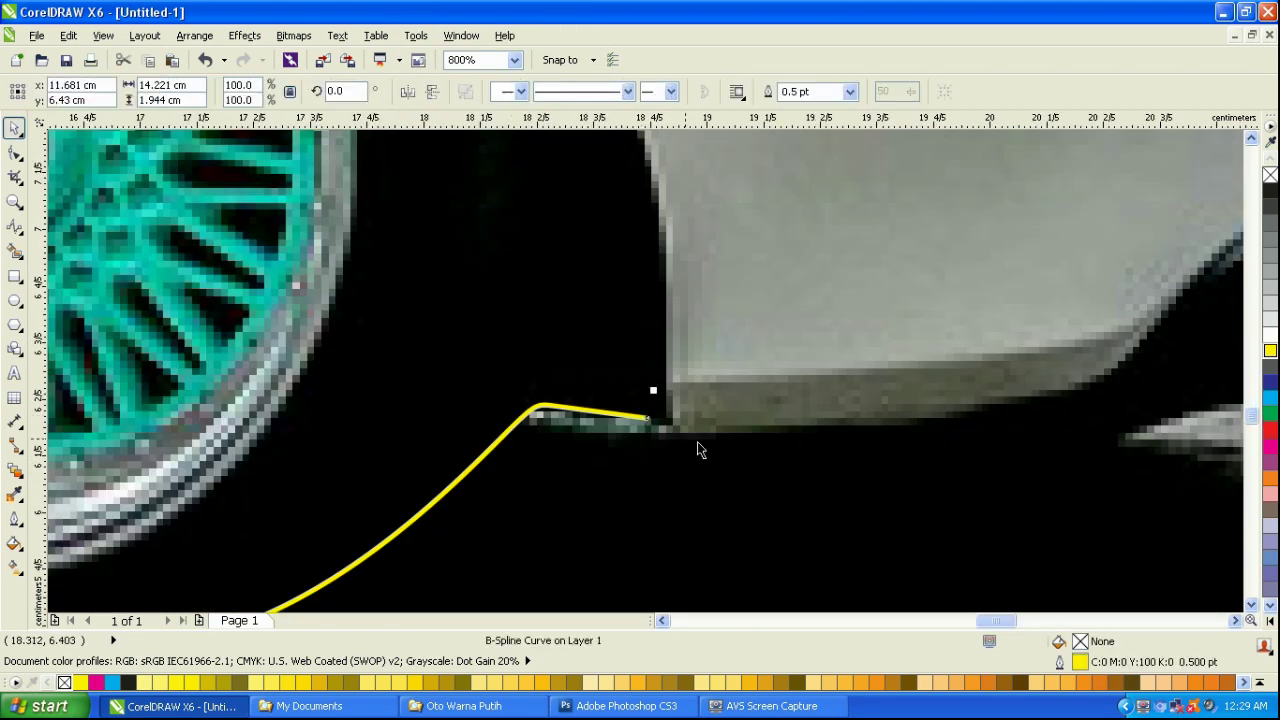
click(14, 228)
click(660, 430)
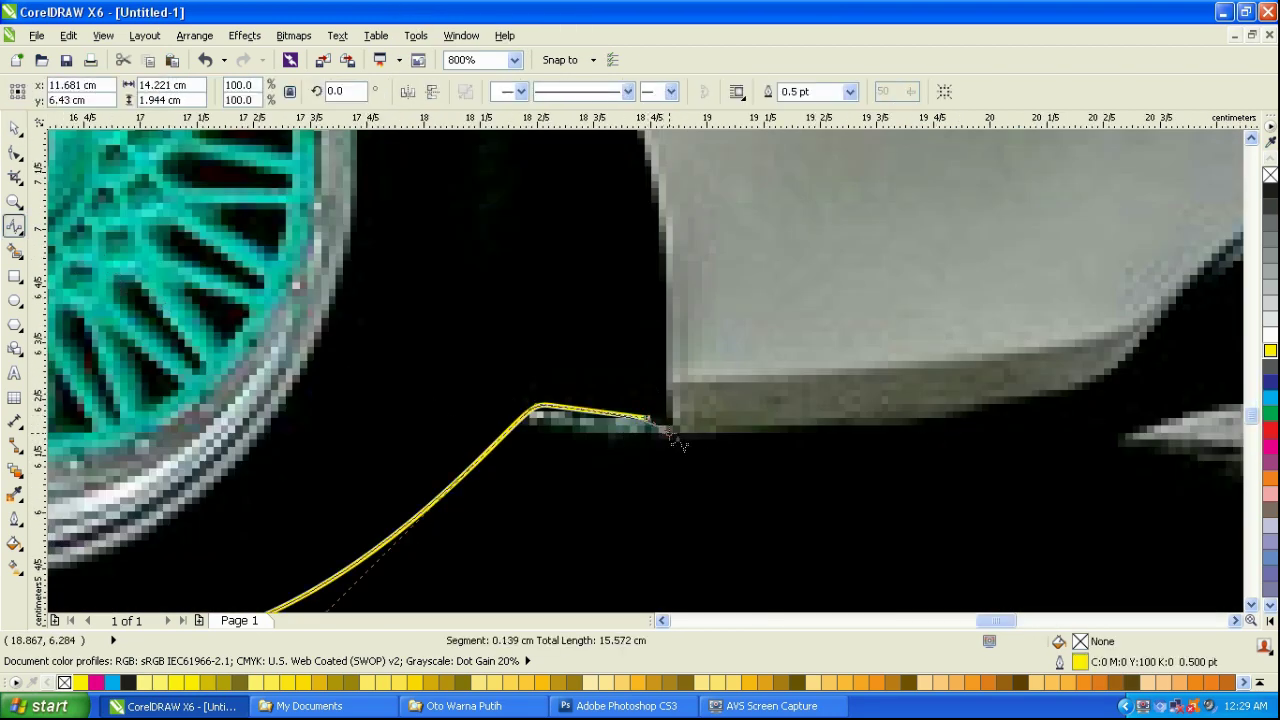
click(985, 437)
click(1127, 441)
click(1174, 416)
drag(1174, 416, 542, 476)
click(594, 457)
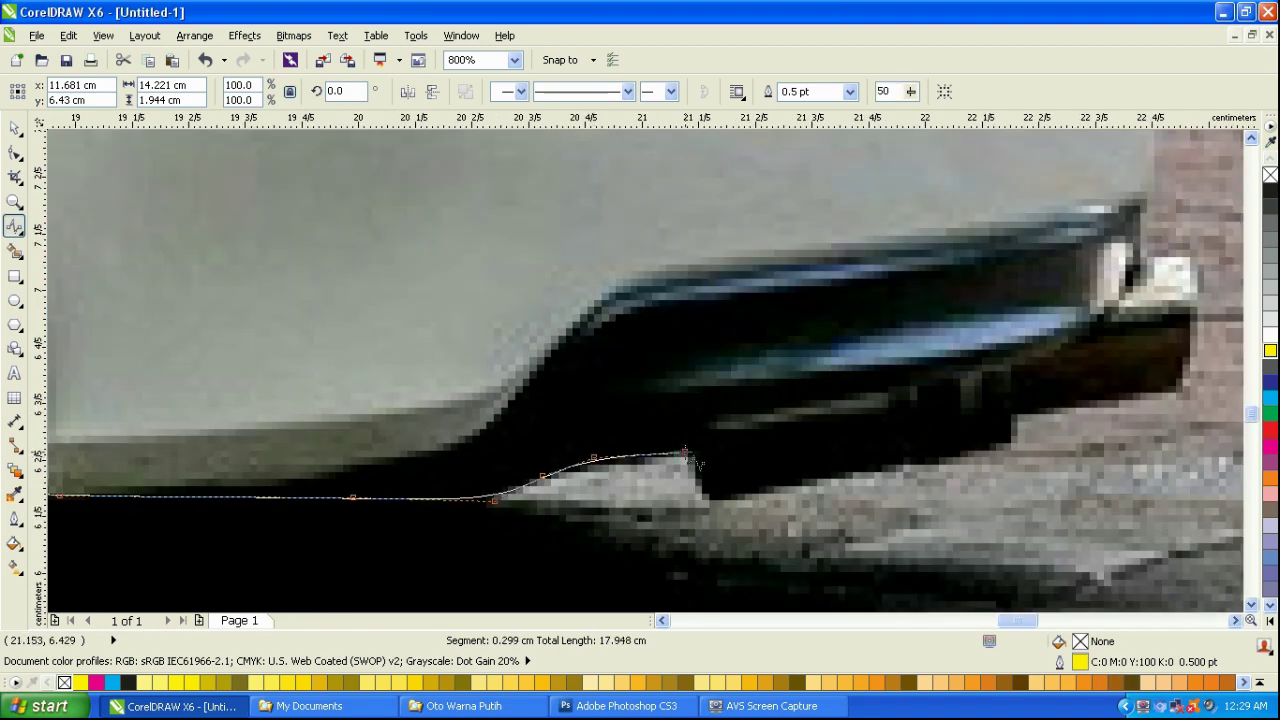
Trace the stepped lower edge of the rear bumper with the B-Spline, around the exhaust tip to its outer corner.
click(686, 452)
click(710, 506)
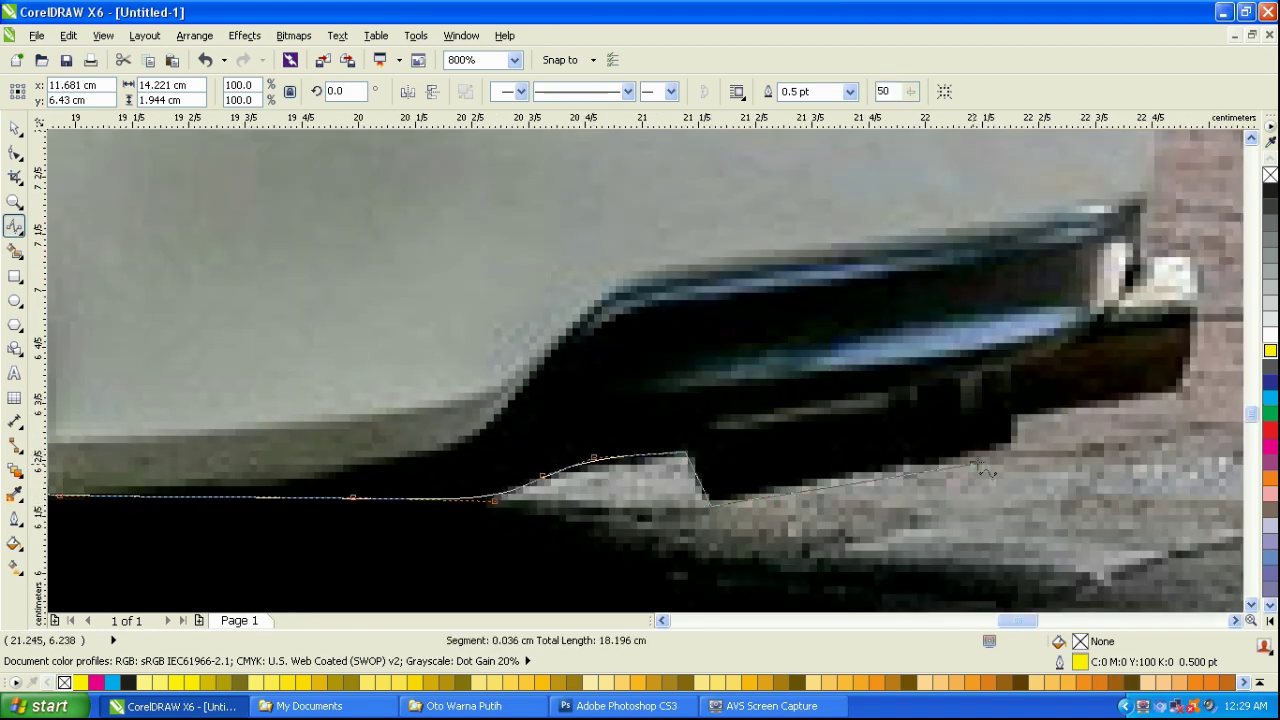
click(1013, 446)
click(1013, 411)
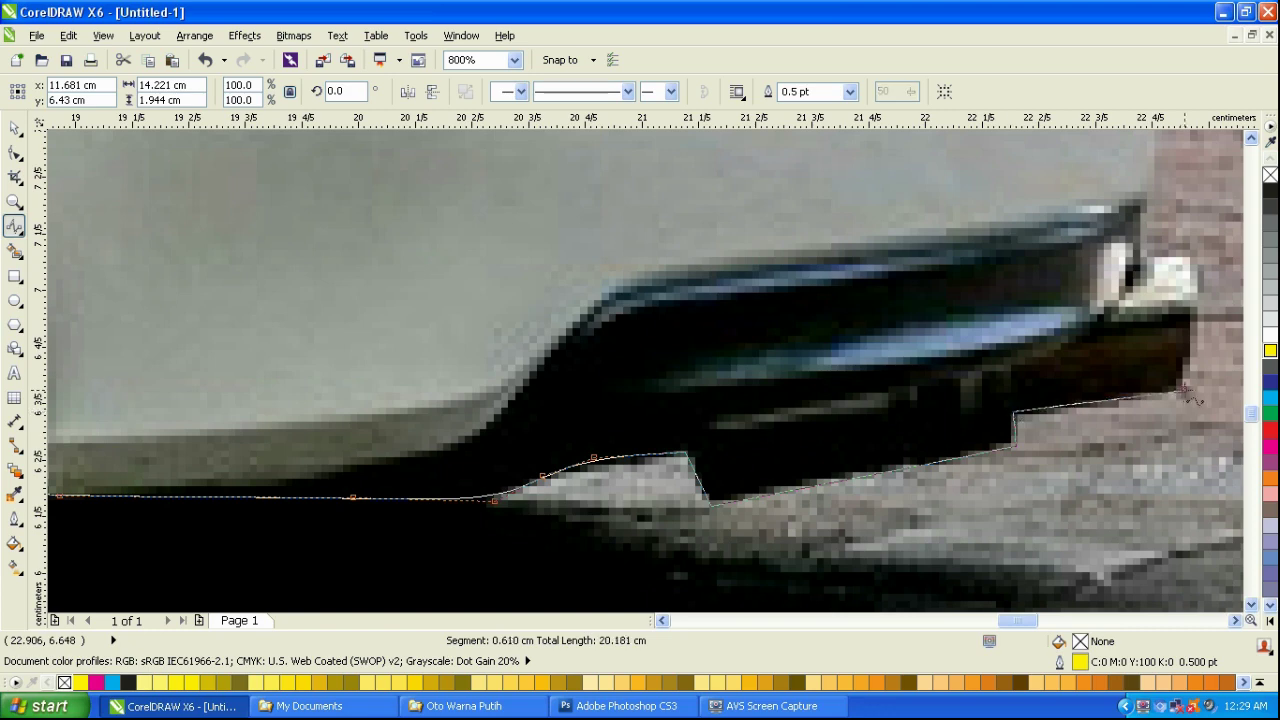
click(1181, 390)
click(1196, 266)
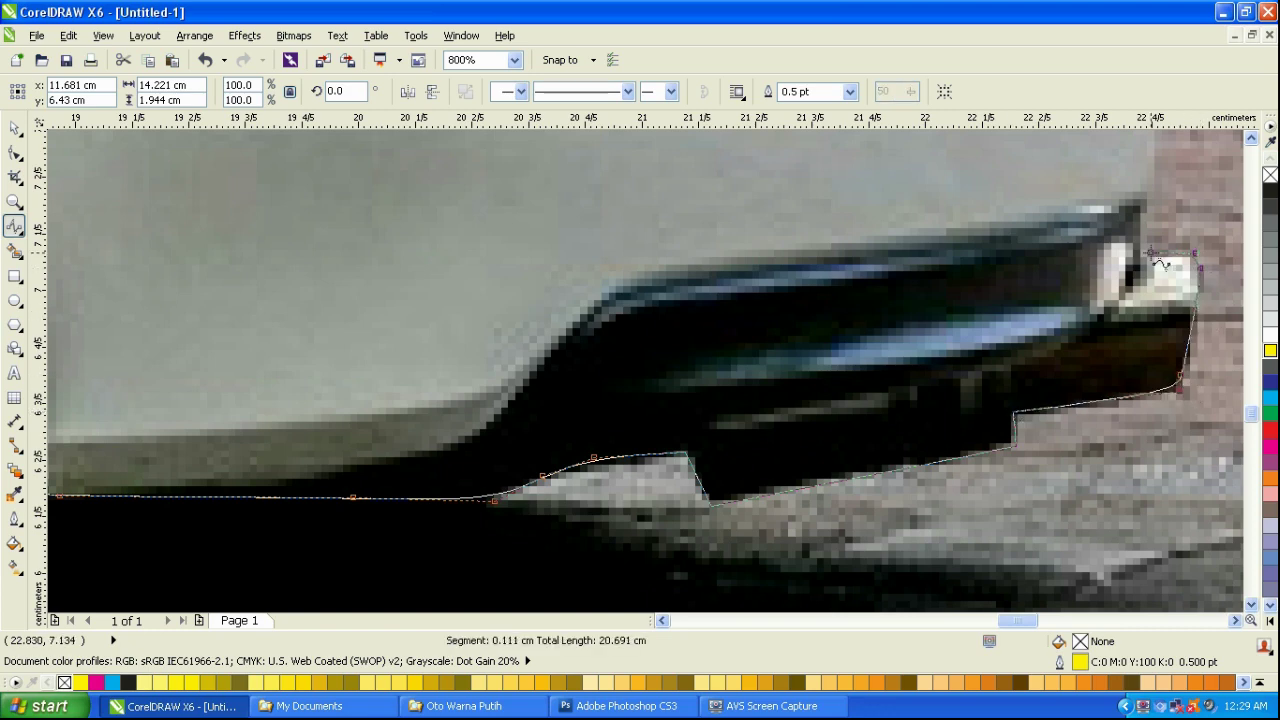
Trace upward along the rear bumper's outer edge and the tailgate, and end the curve beside the number plate.
scroll(1034, 430, down, 1)
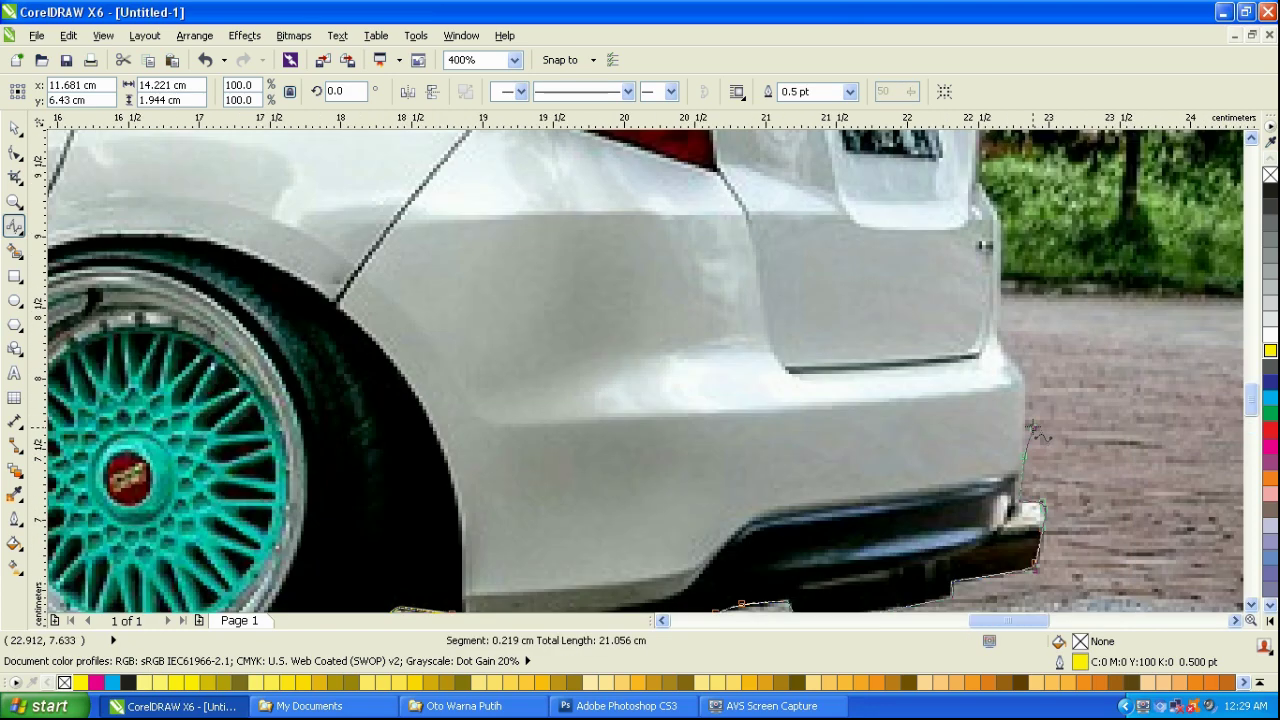
click(1020, 370)
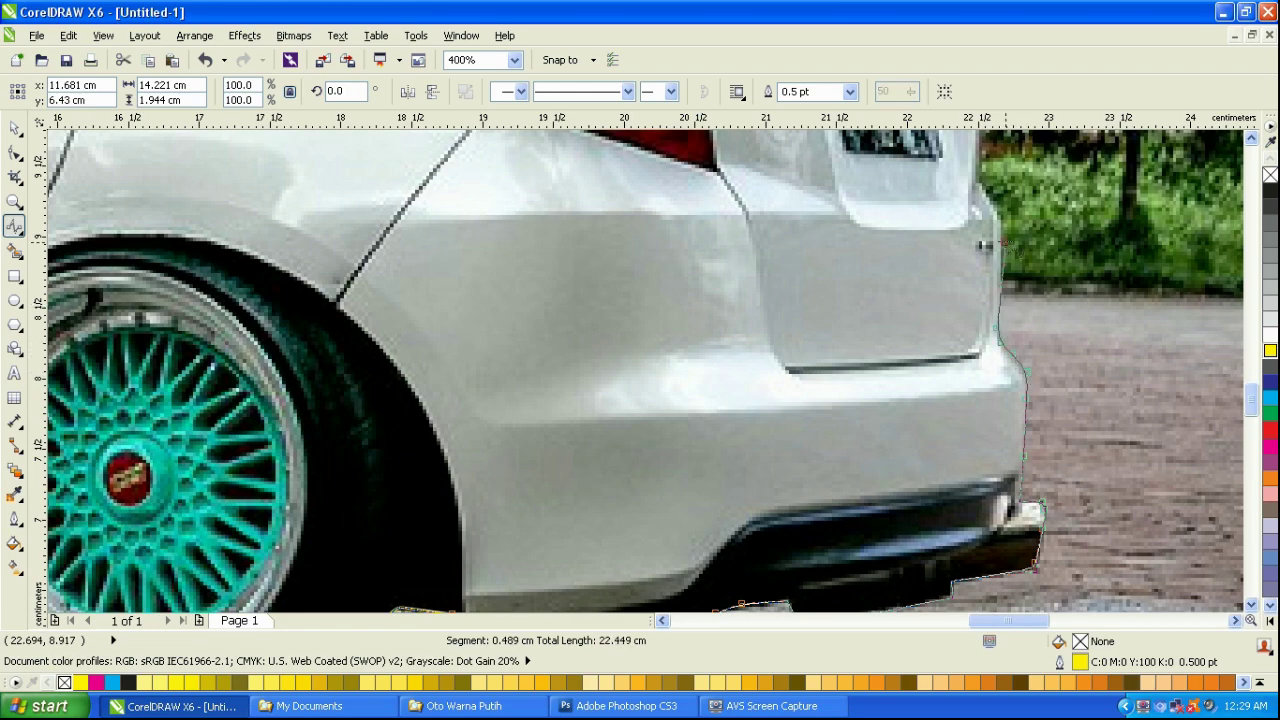
double_click(1003, 213)
Continue the B-Spline from its upper end beside the number plate along the outer edge of the rear window.
scroll(900, 385, up, 3)
scroll(889, 391, down, 2)
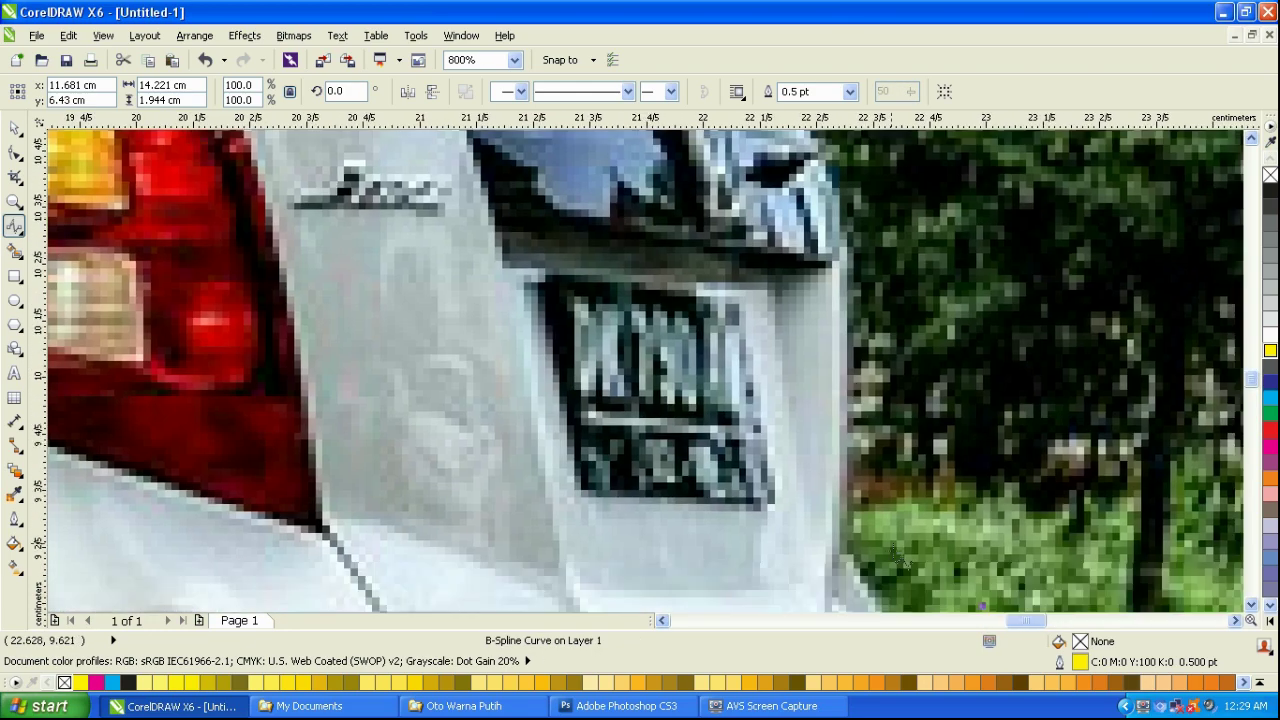
scroll(880, 545, down, 1)
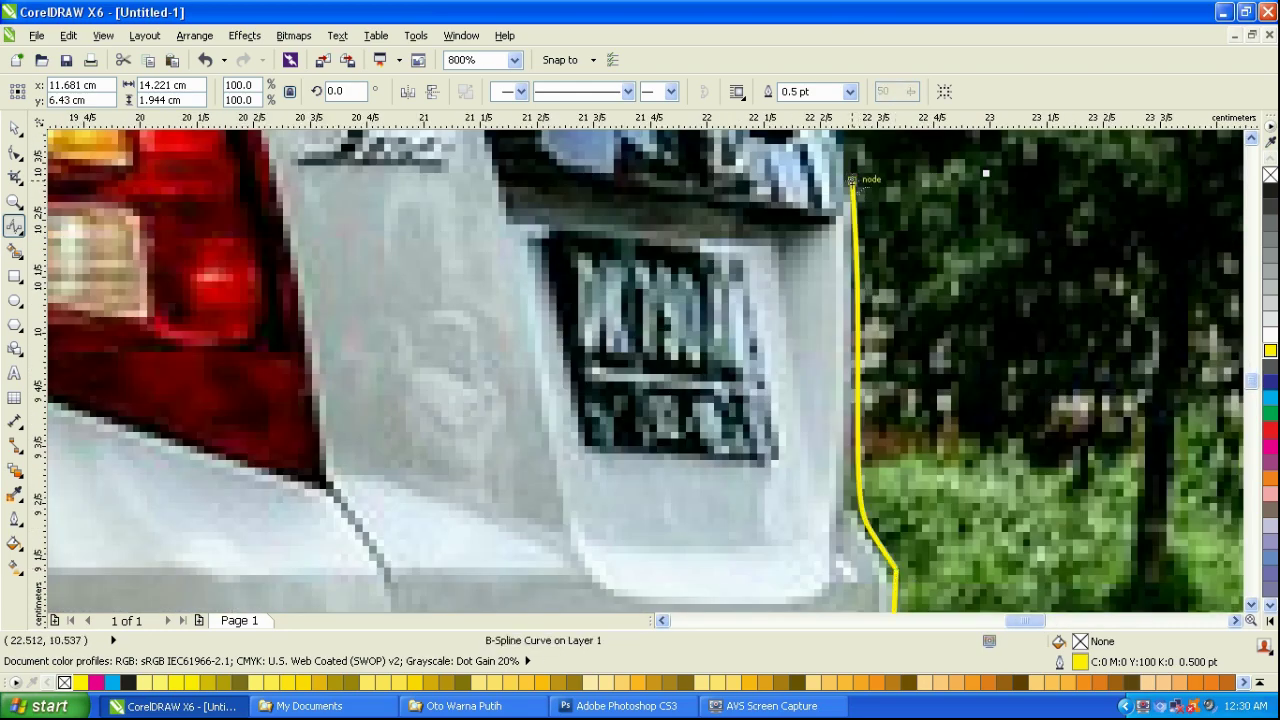
scroll(875, 555, down, 1)
click(886, 365)
click(879, 330)
click(856, 285)
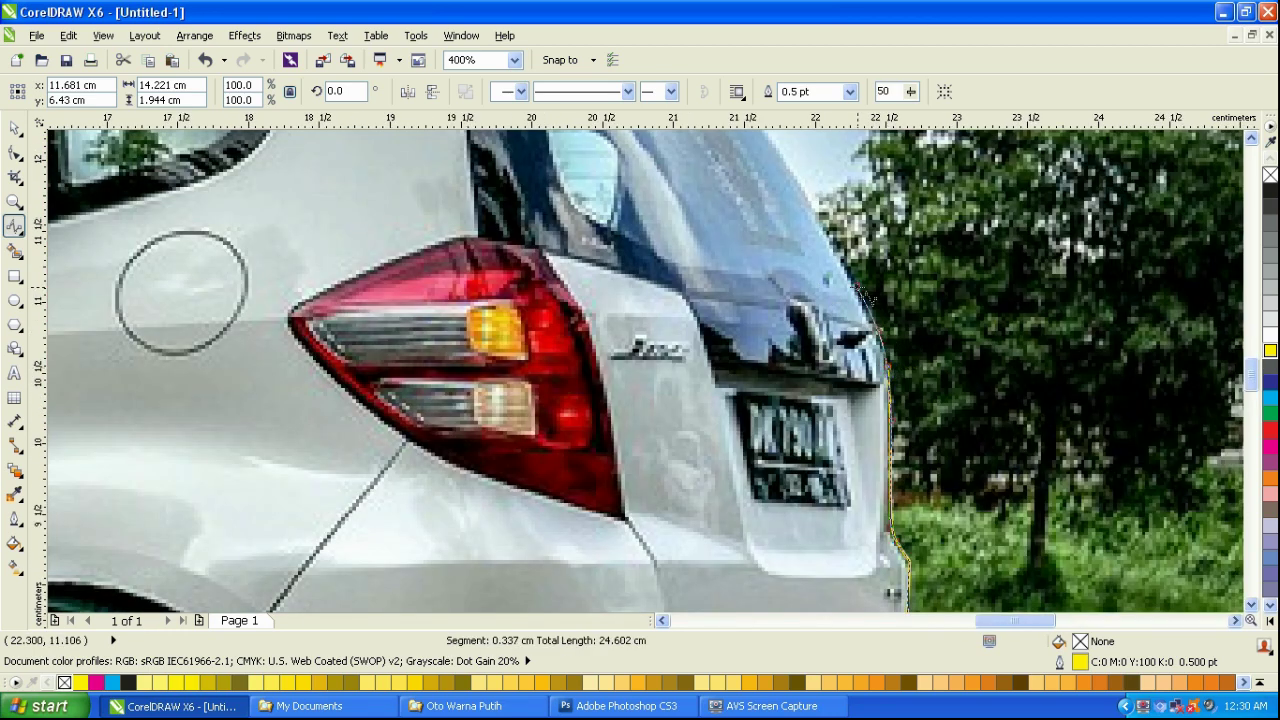
click(798, 178)
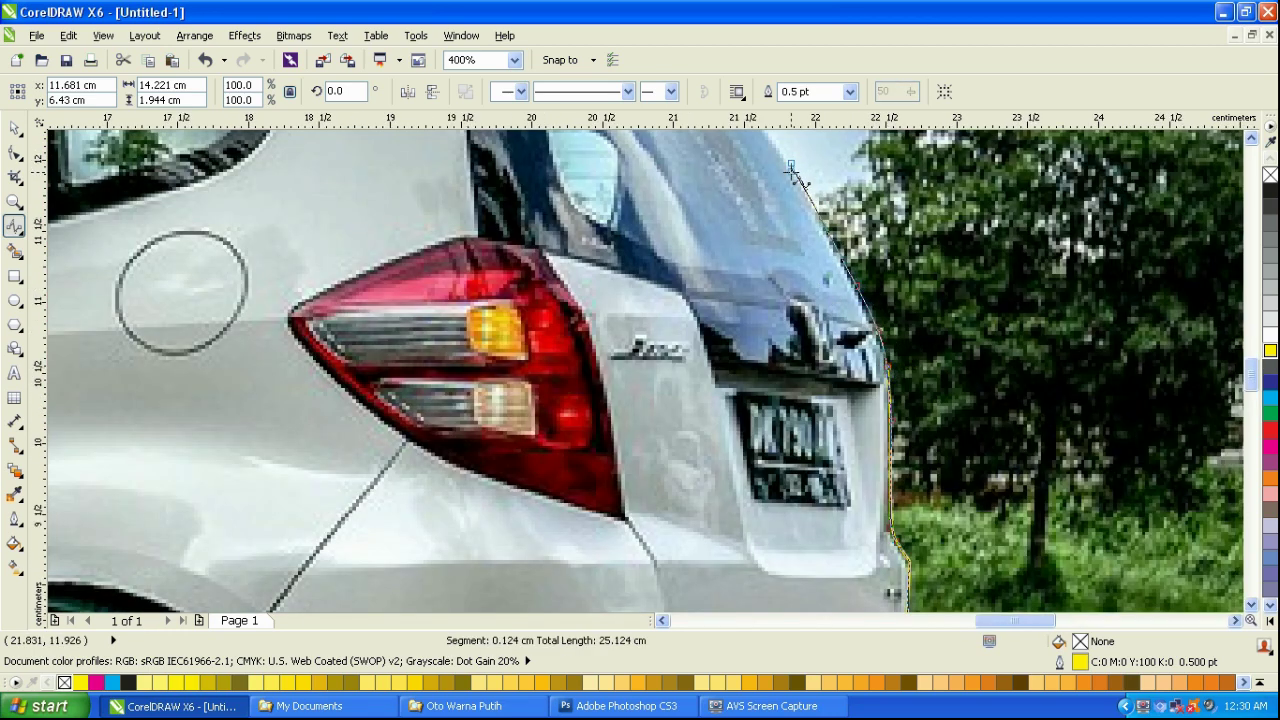
Trace the rest of the rear window up to the spoiler's underside, go around its rear tip, and end the curve there.
scroll(872, 420, down, 1)
scroll(799, 229, up, 2)
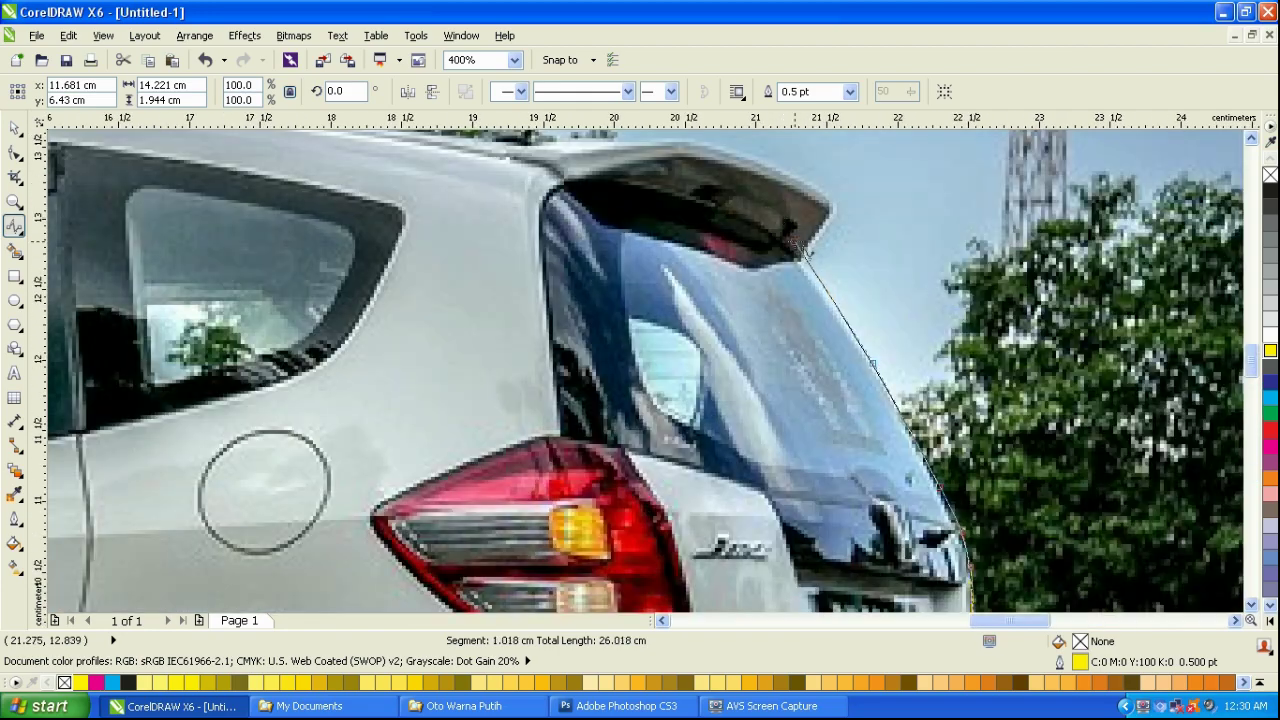
click(814, 283)
click(876, 197)
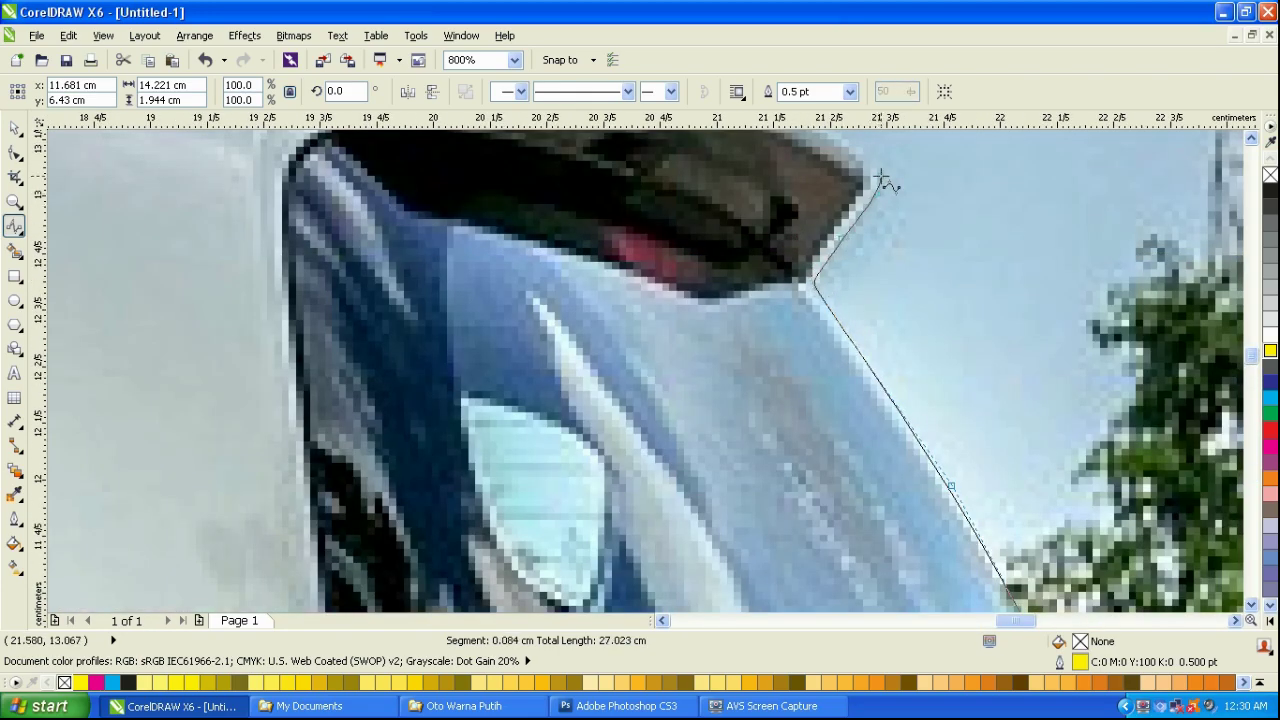
click(881, 176)
double_click(869, 154)
Continue the B-Spline from the spoiler's tip along its upper edge and end it on the rear roof, past the antenna.
scroll(889, 380, down, 1)
scroll(755, 228, up, 1)
click(998, 303)
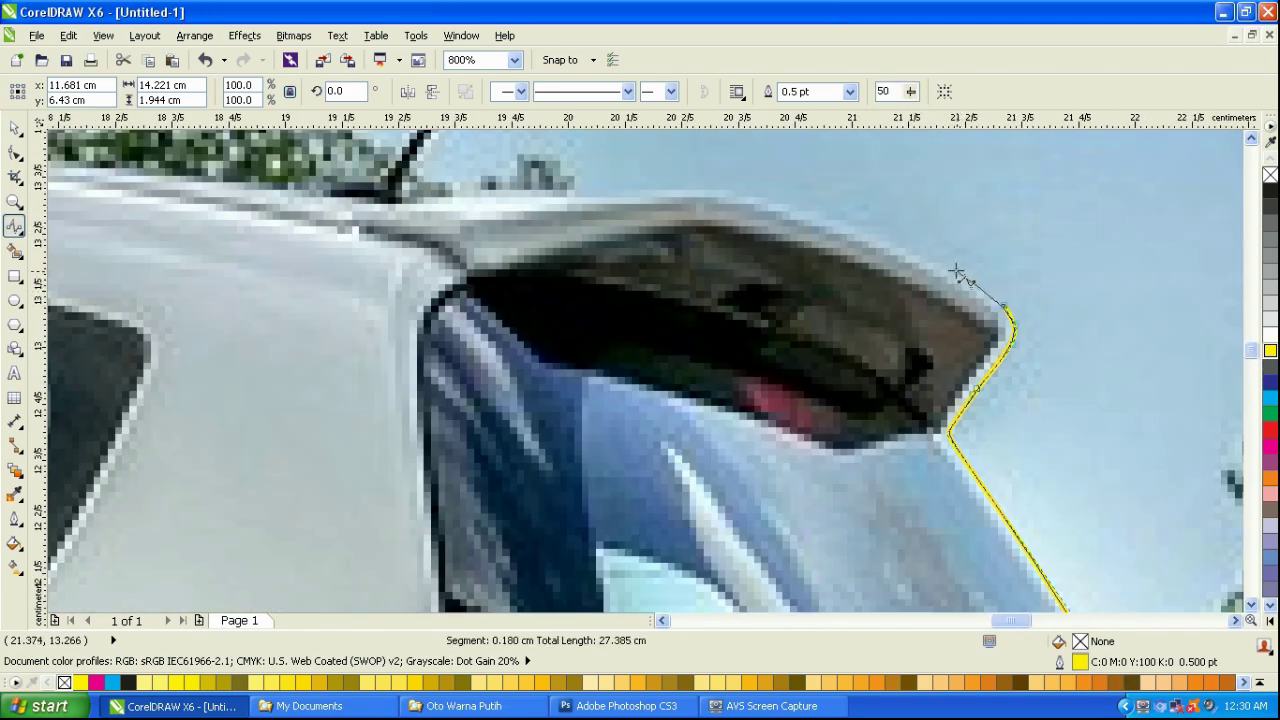
click(714, 181)
click(400, 204)
double_click(273, 185)
Extend the B-Spline from the rear roof forward along the roofline and end it above the doors.
scroll(273, 185, down, 2)
scroll(384, 330, up, 1)
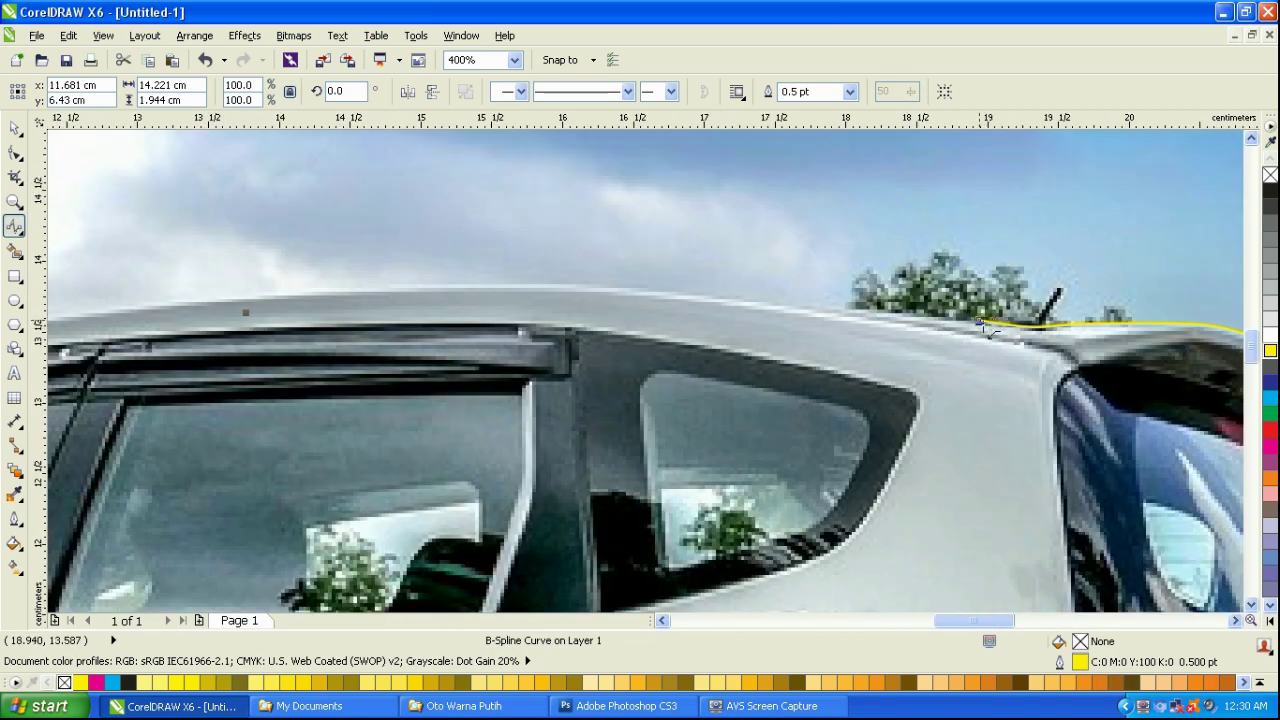
click(985, 323)
click(800, 303)
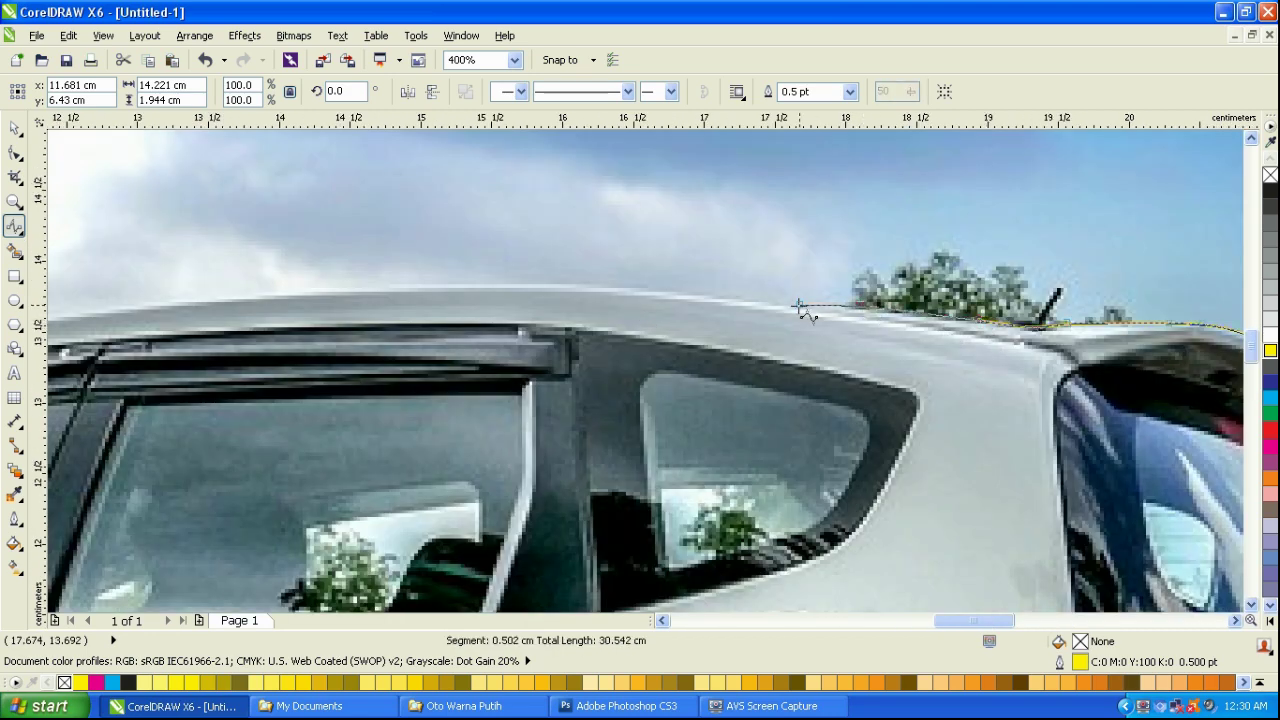
click(690, 292)
click(555, 281)
click(393, 285)
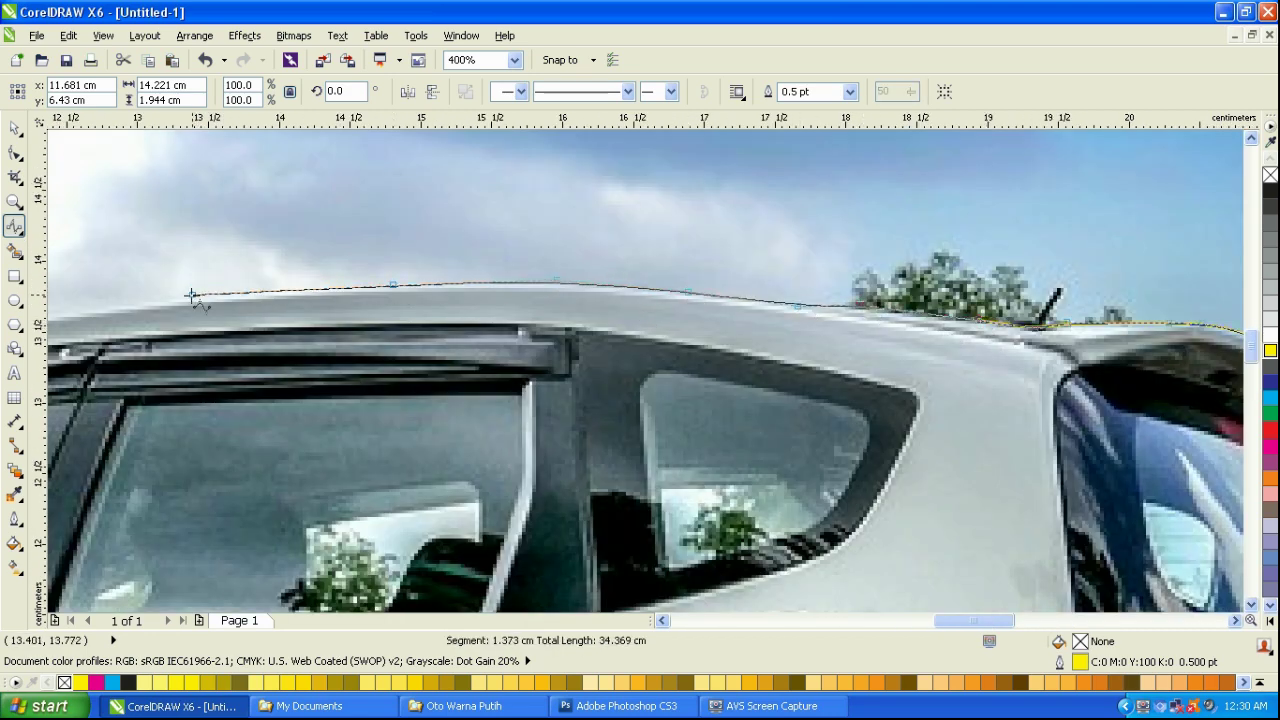
double_click(114, 298)
Remove the foremost B-Spline control points along the roof above the doors.
scroll(420, 300, down, 2)
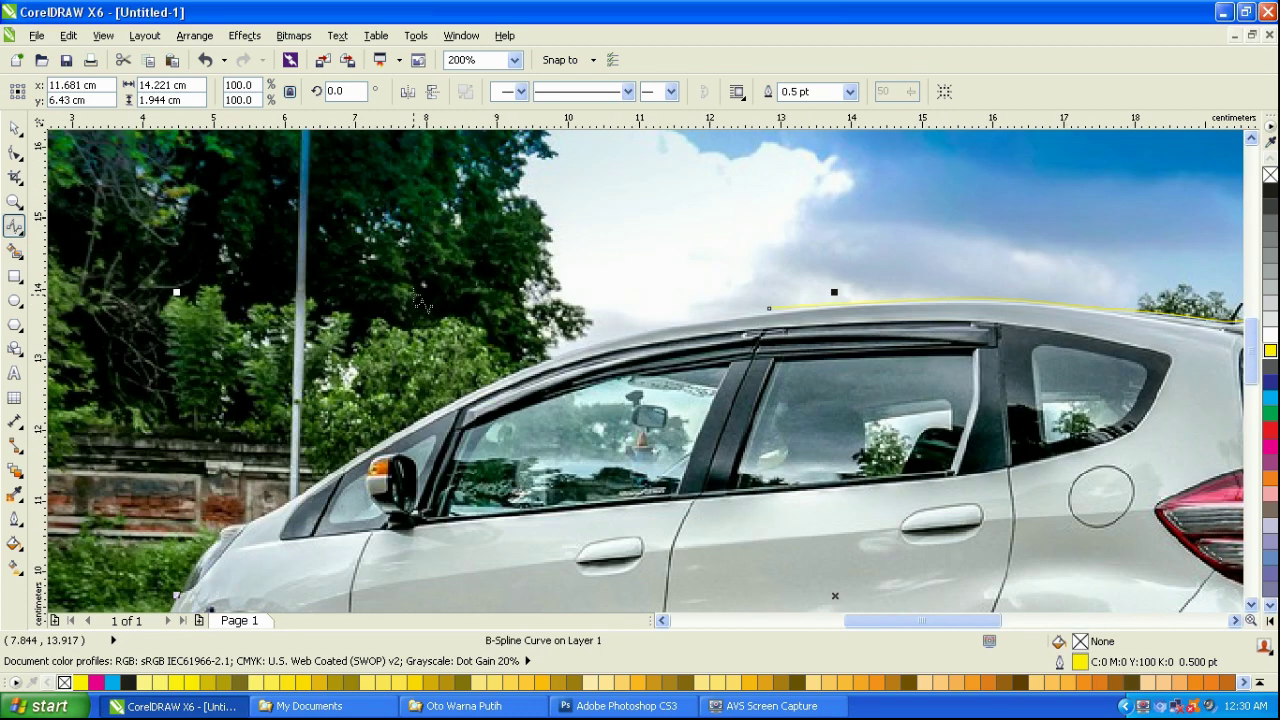
click(13, 153)
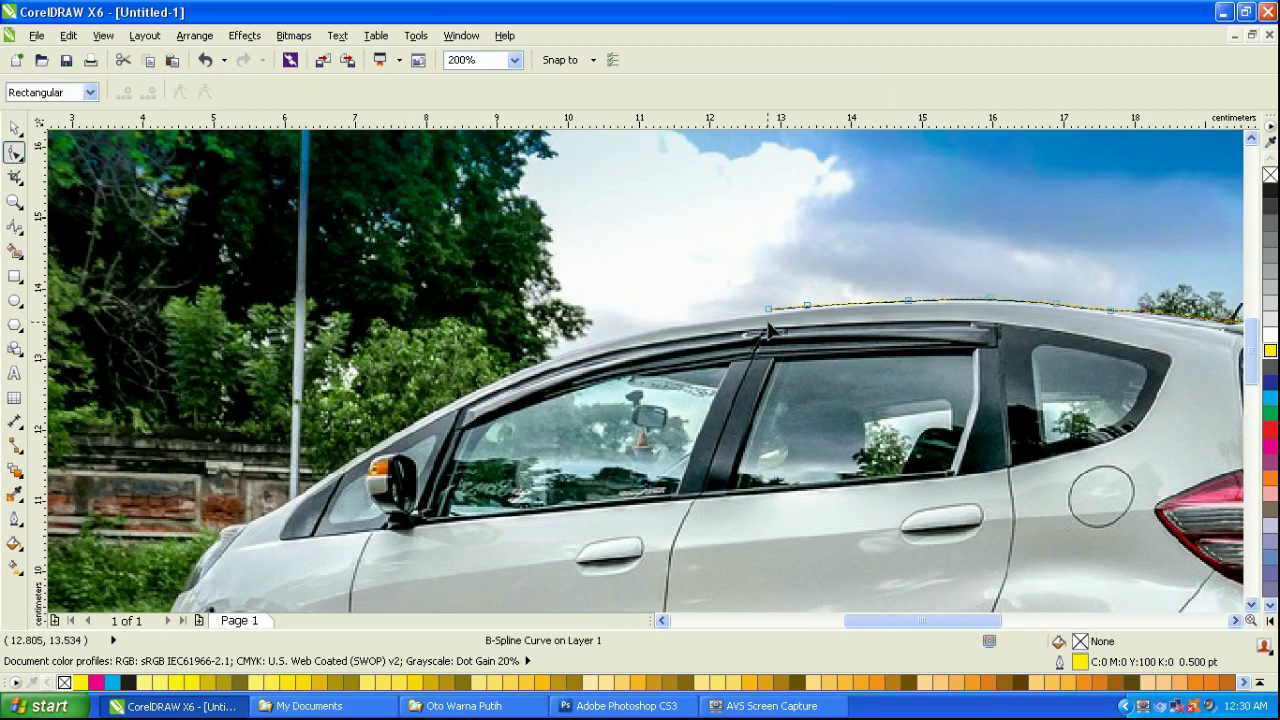
drag(806, 306, 907, 300)
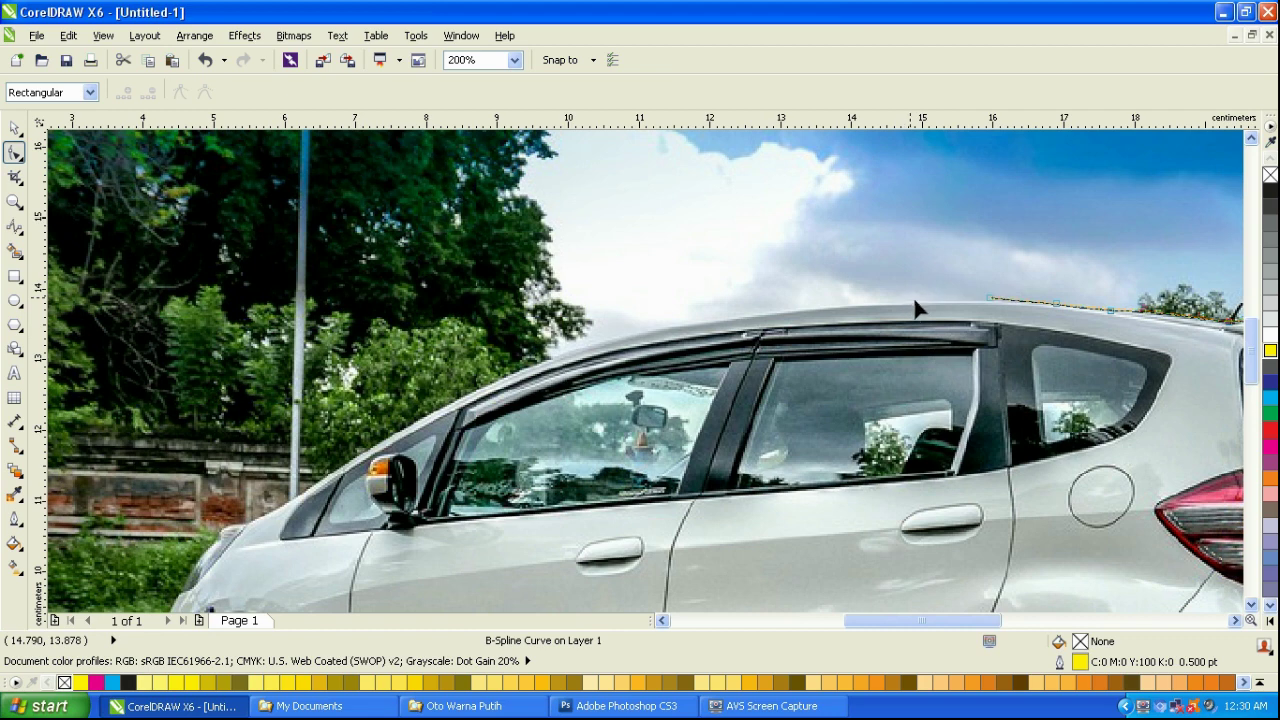
Convert the B-Spline to an editable curve and delete the surplus nodes at its roof end.
click(19, 229)
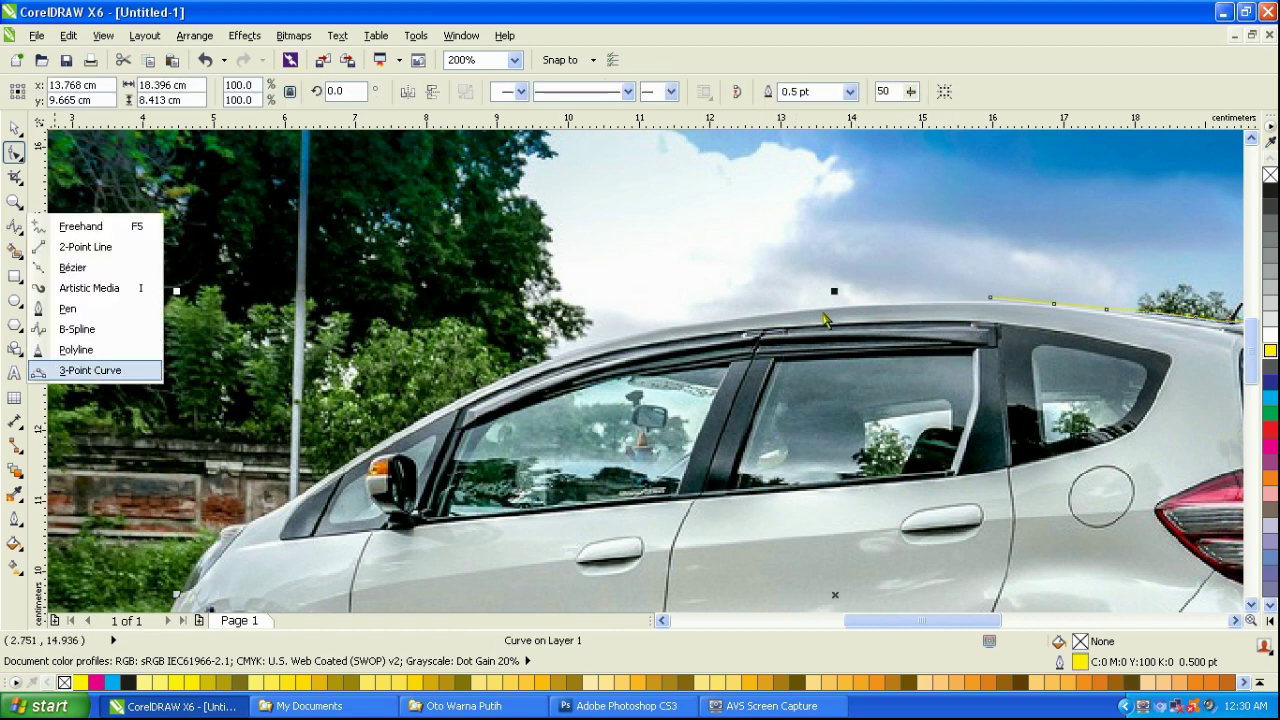
click(15, 153)
double_click(995, 298)
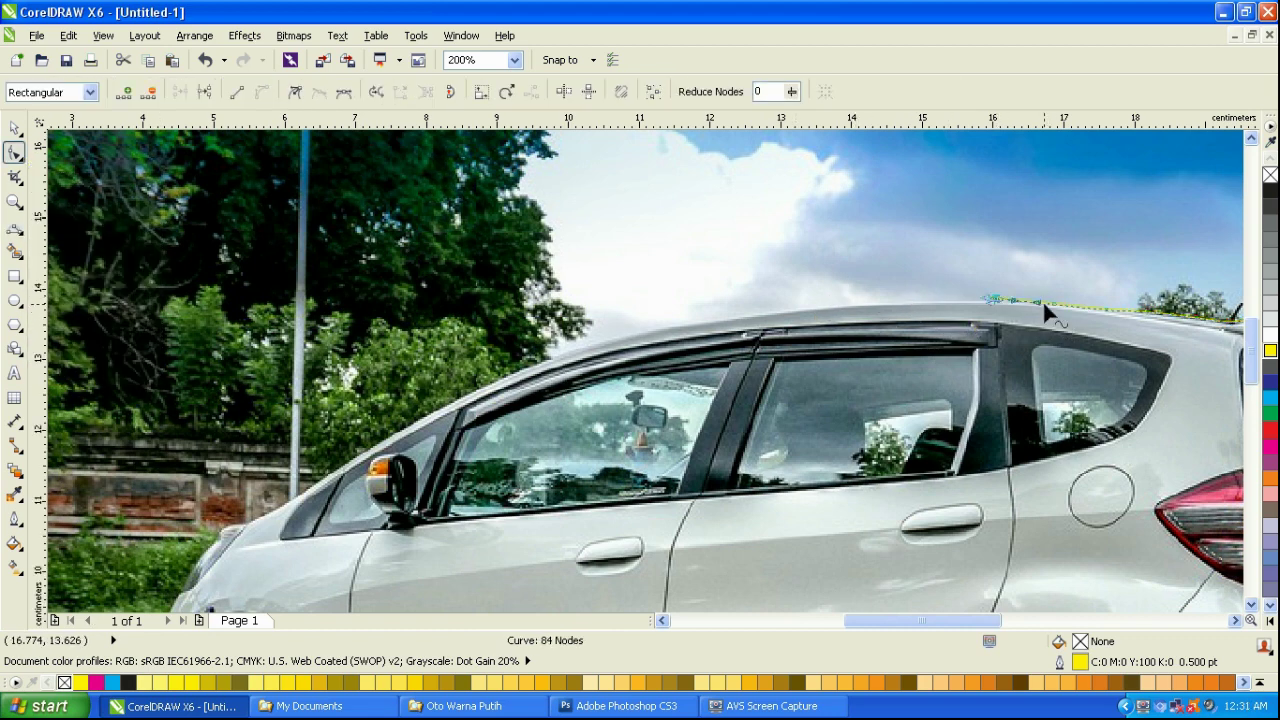
scroll(1042, 299, up, 2)
drag(784, 261, 925, 346)
key(Delete)
scroll(925, 343, down, 2)
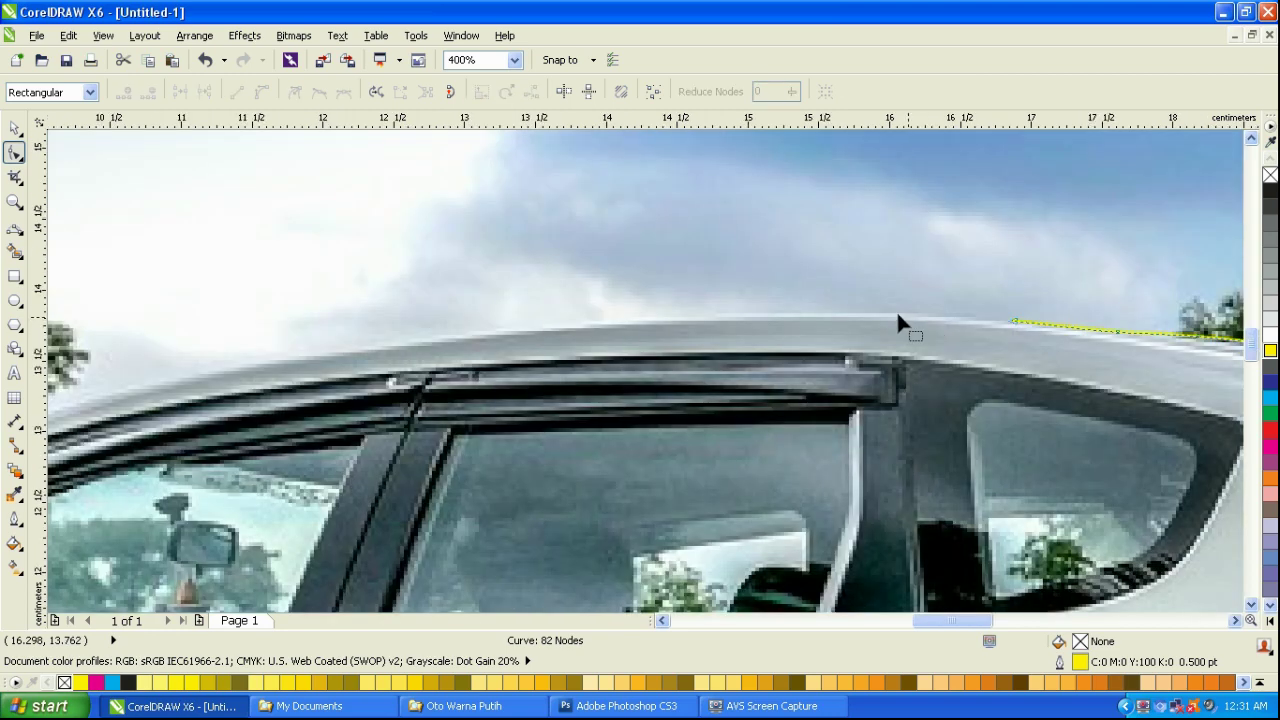
Extend the outline with a 3-Point Curve spanning about 10.5 cm from its roof end down to the windscreen's base.
key(F5)
drag(1153, 309, 435, 474)
click(698, 346)
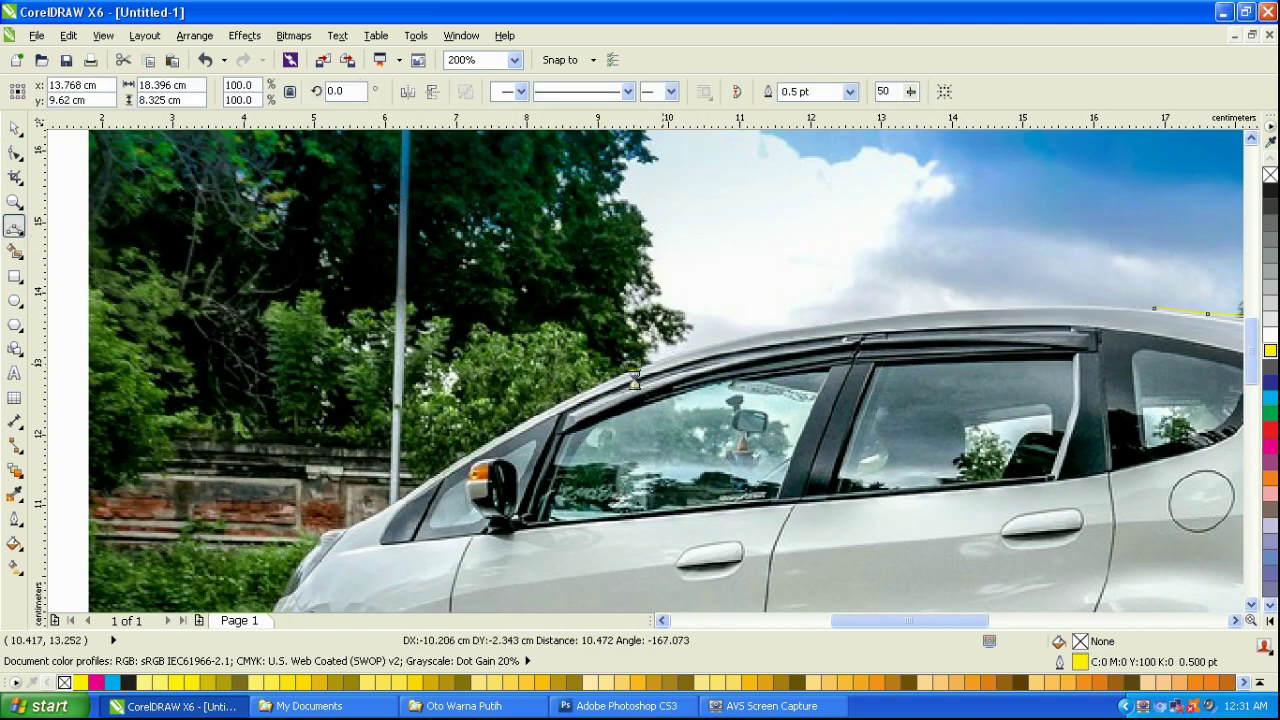
Reshape the new curve segment by moving its control handles so it follows the front roof and windscreen edge.
scroll(698, 346, up, 1)
key(F10)
drag(664, 268, 757, 252)
scroll(739, 264, down, 2)
scroll(796, 254, up, 2)
drag(980, 209, 900, 222)
scroll(900, 222, down, 1)
scroll(775, 222, up, 1)
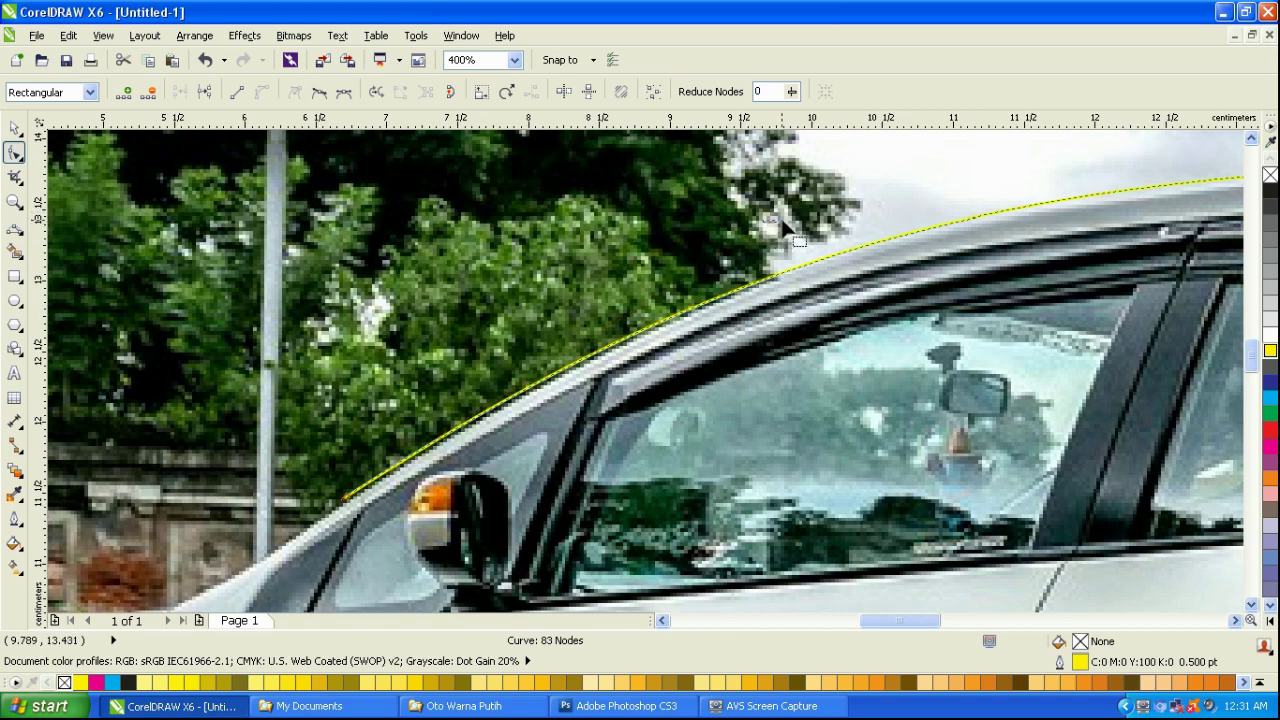
click(545, 393)
scroll(835, 243, down, 2)
scroll(1020, 209, up, 2)
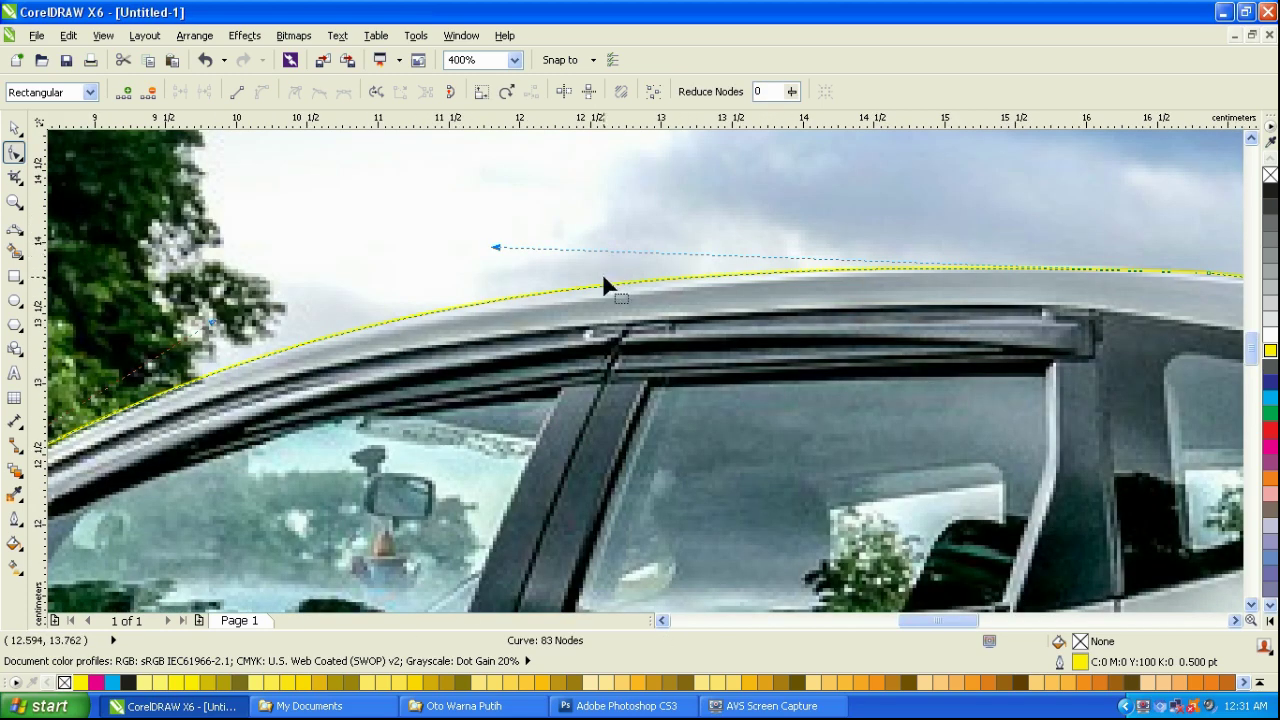
Add a node on the roofline above the gap between the doors and remove surplus nodes near the rear roof.
double_click(599, 285)
scroll(1110, 247, down, 1)
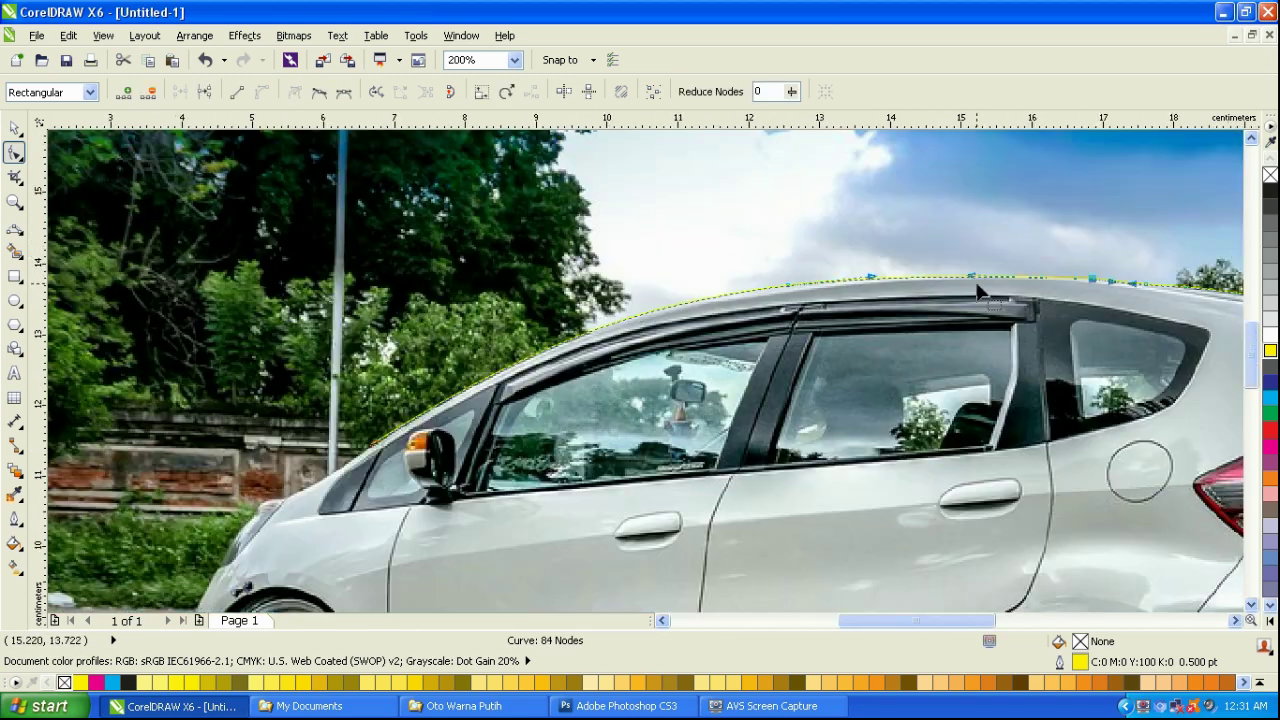
scroll(1071, 285, up, 1)
drag(1230, 292, 1192, 279)
scroll(1192, 279, down, 1)
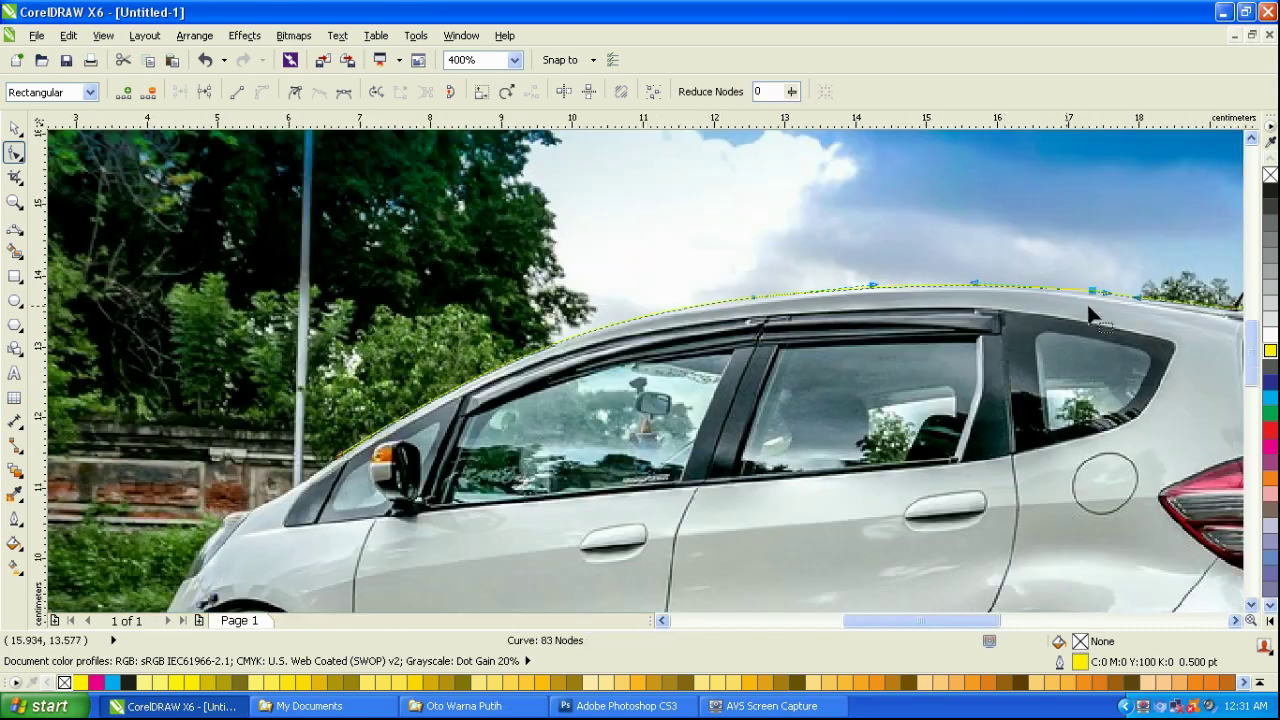
scroll(1035, 292, up, 1)
scroll(1076, 298, up, 1)
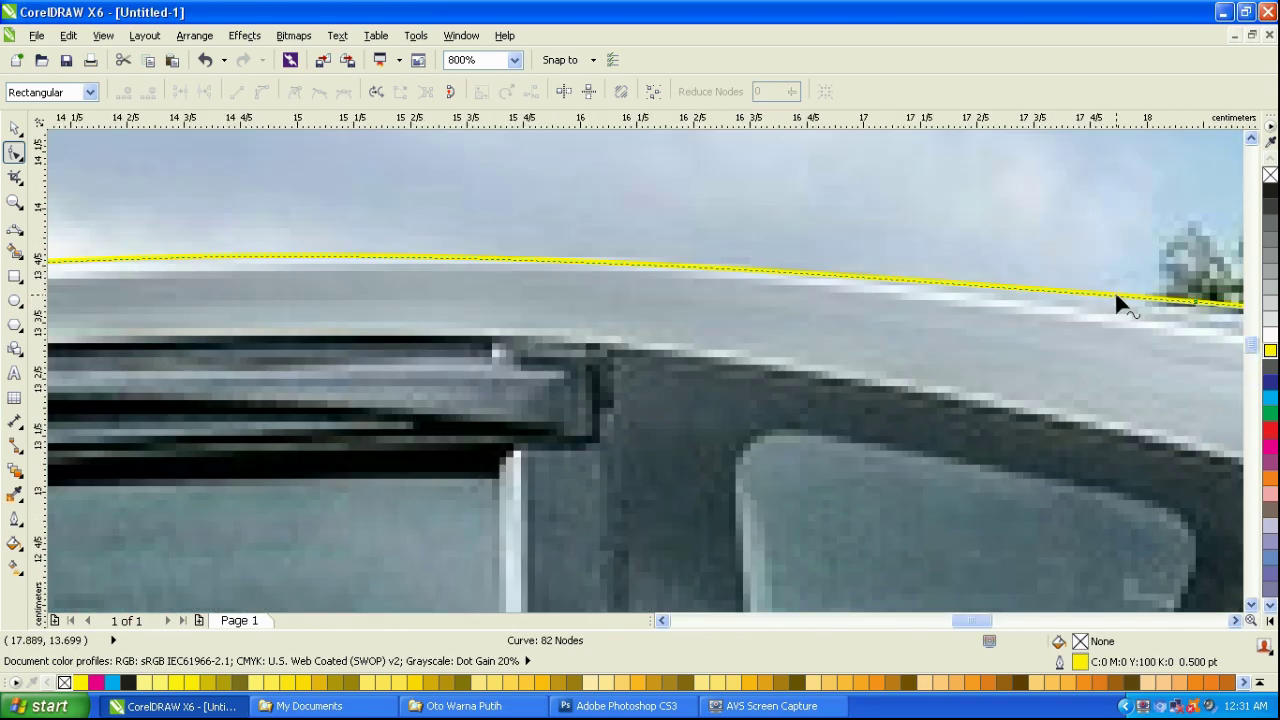
Add a node above the rear side window, move it onto the roof edge, and adjust its handle to the roofline.
double_click(1116, 295)
drag(1117, 295, 1112, 302)
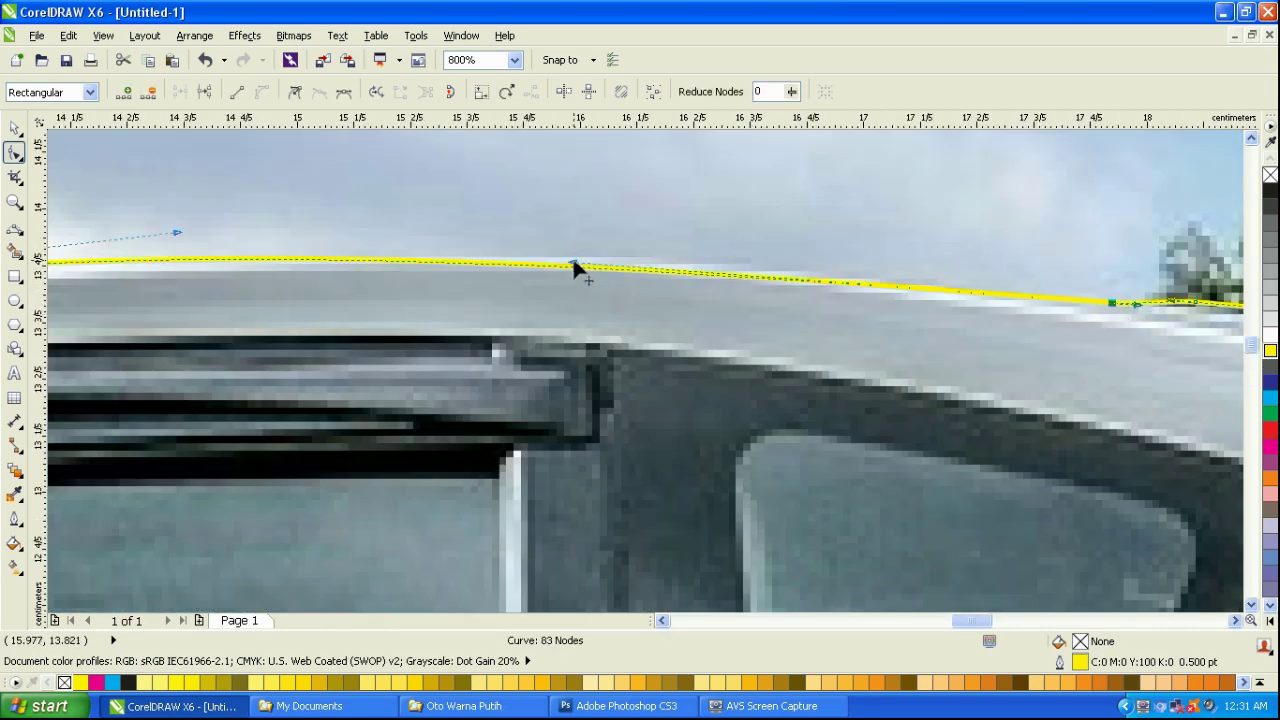
drag(575, 268, 674, 237)
Select the whole car outline and change its outline colour to red.
scroll(672, 232, down, 2)
key(space)
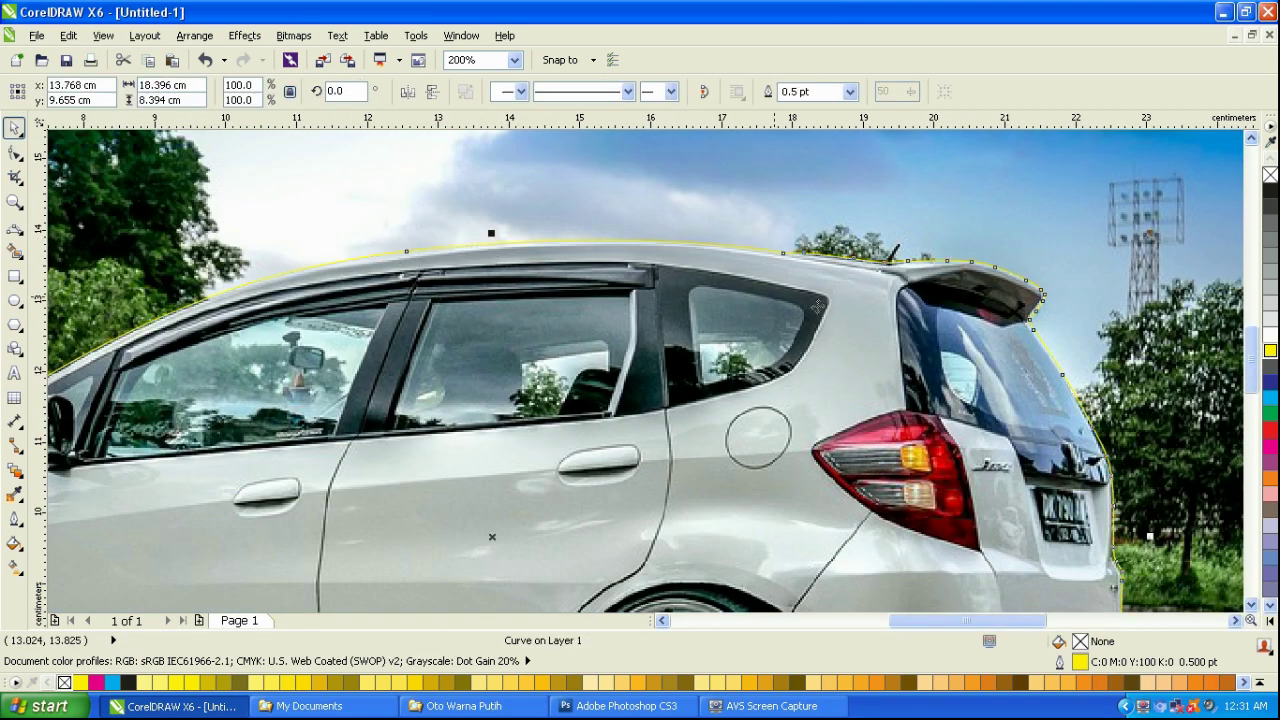
right_click(1267, 432)
Try to extend the red outline with the Pen tool from the windscreen's base to the headlight, and undo the added segment.
click(16, 229)
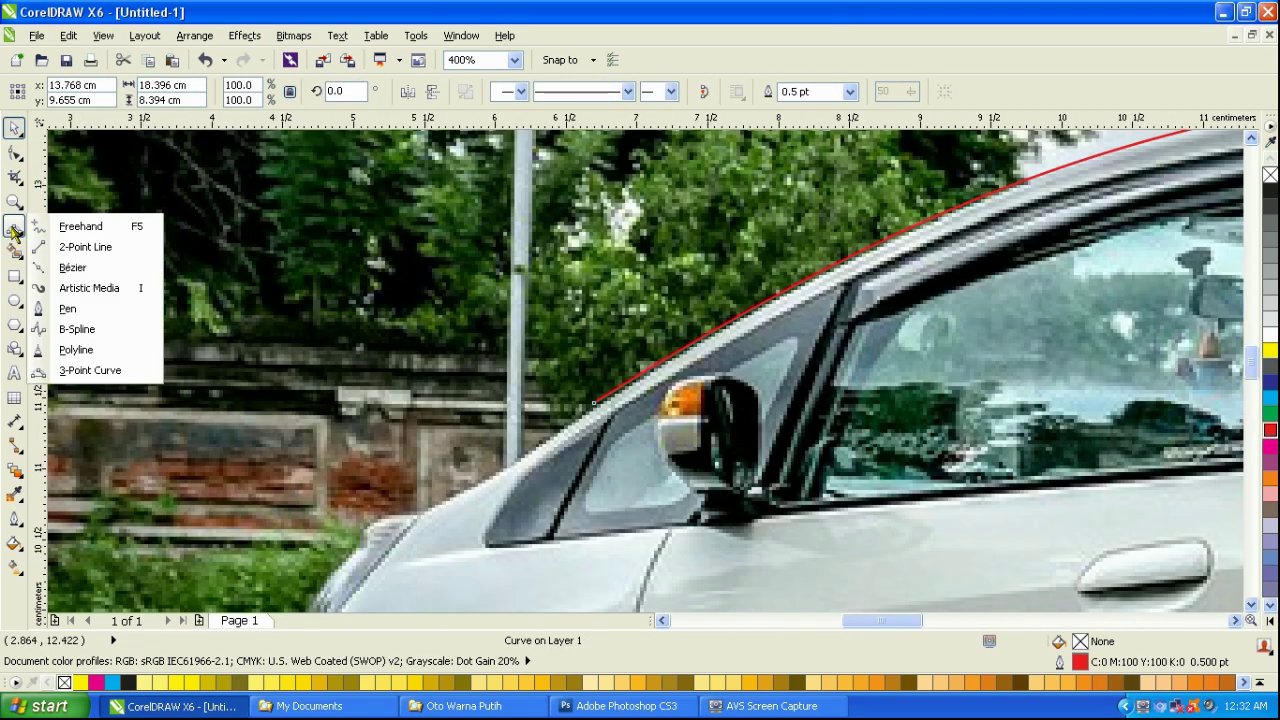
click(46, 314)
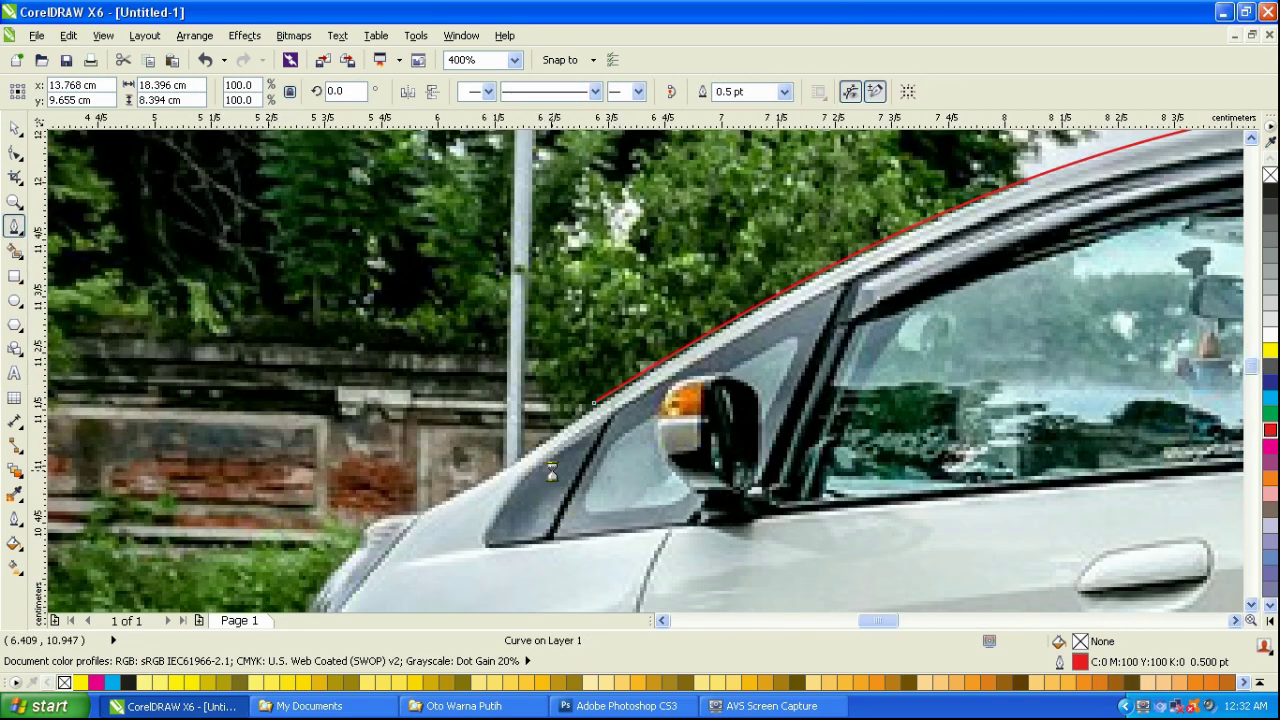
scroll(437, 522, up, 1)
click(755, 284)
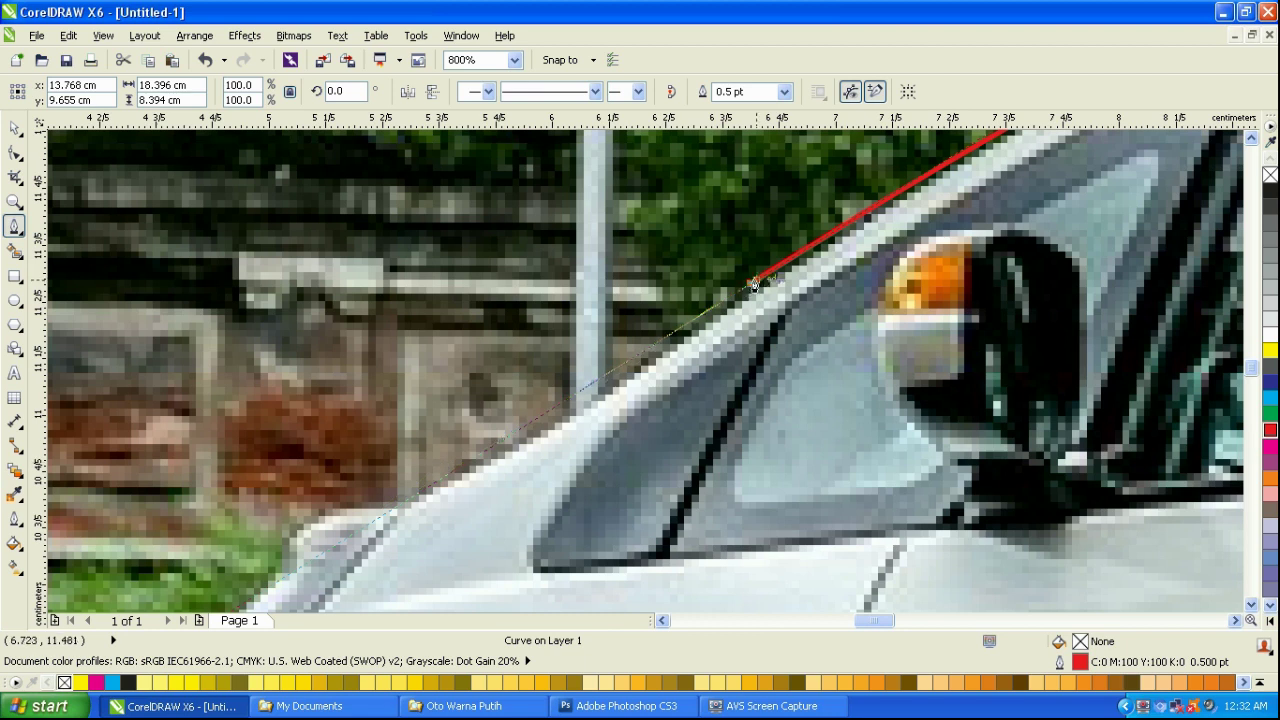
drag(399, 494, 411, 494)
click(406, 497)
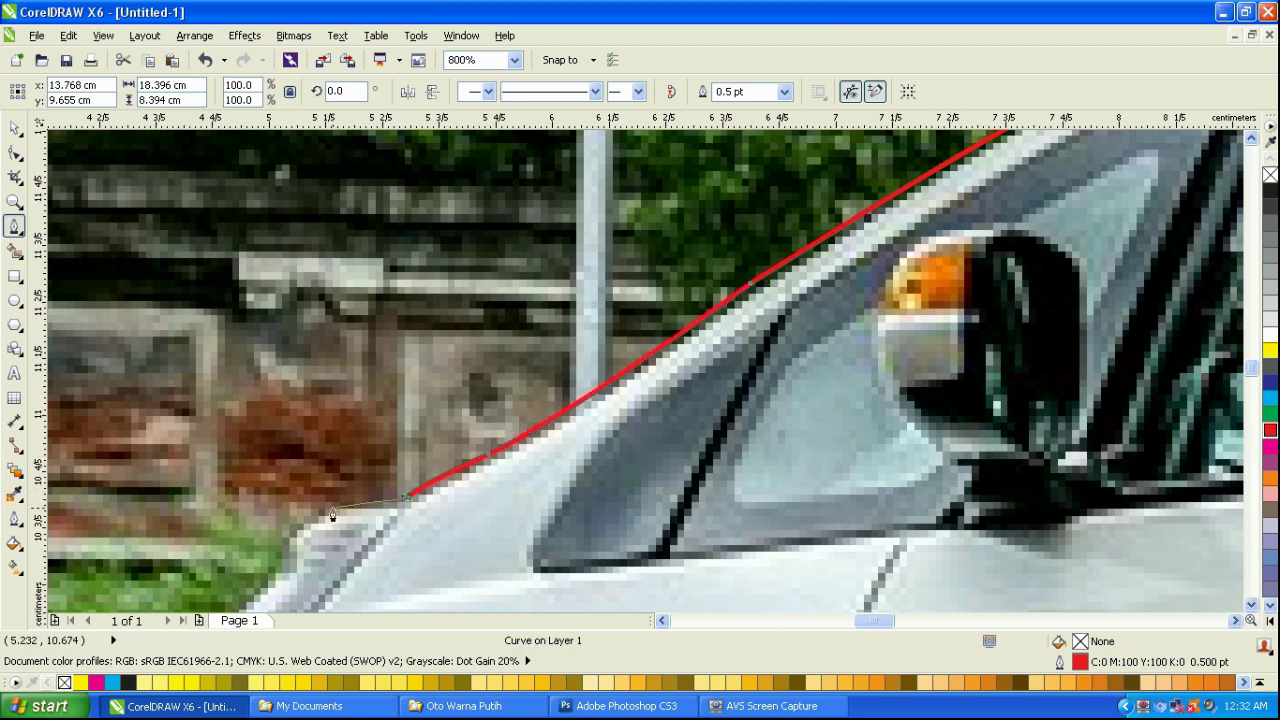
key(ctrl+z)
key(ctrl+z)
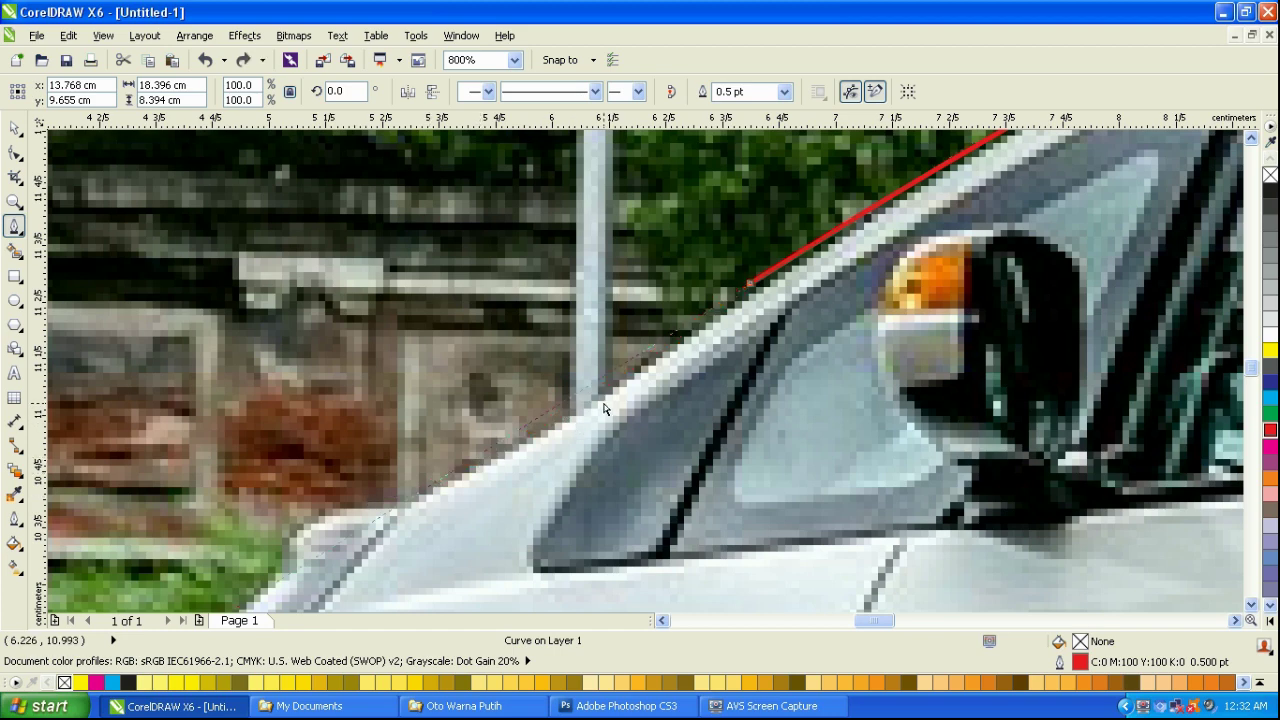
Move the outline's end node beside the windscreen pillar onto the body edge and adjust the curve along the pillar.
key(F10)
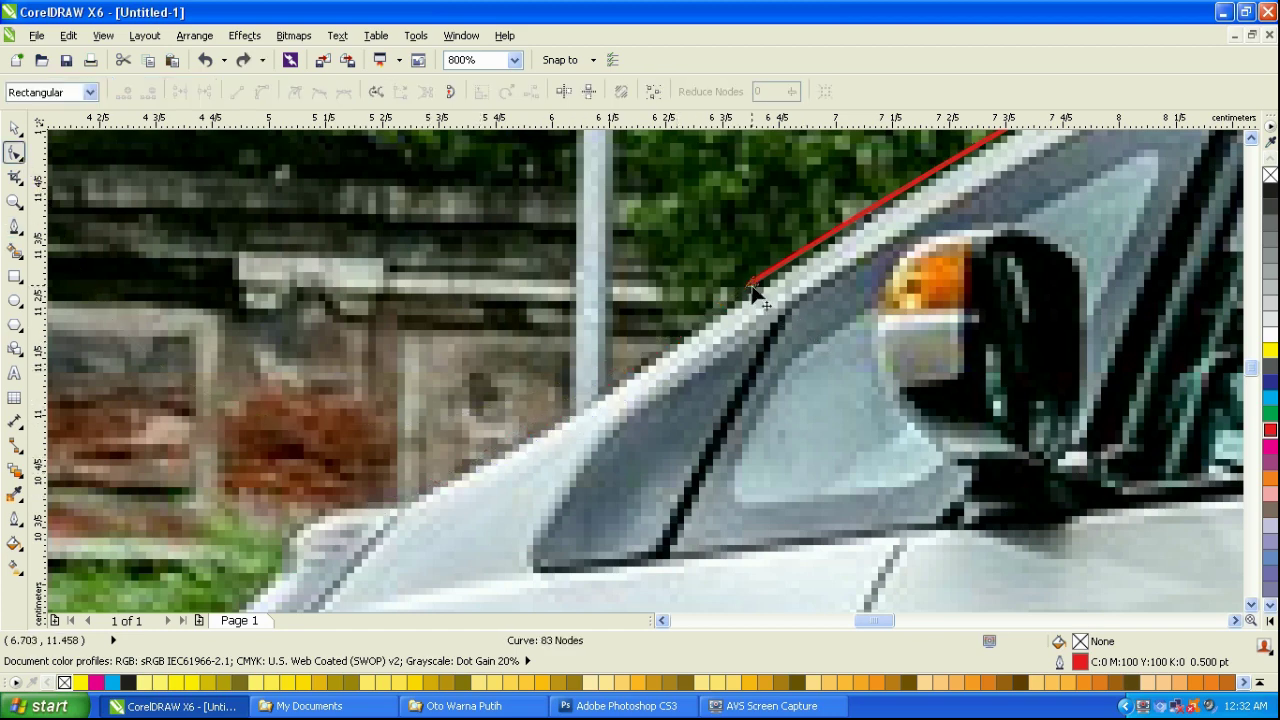
drag(752, 286, 767, 283)
scroll(753, 292, down, 1)
scroll(940, 175, up, 1)
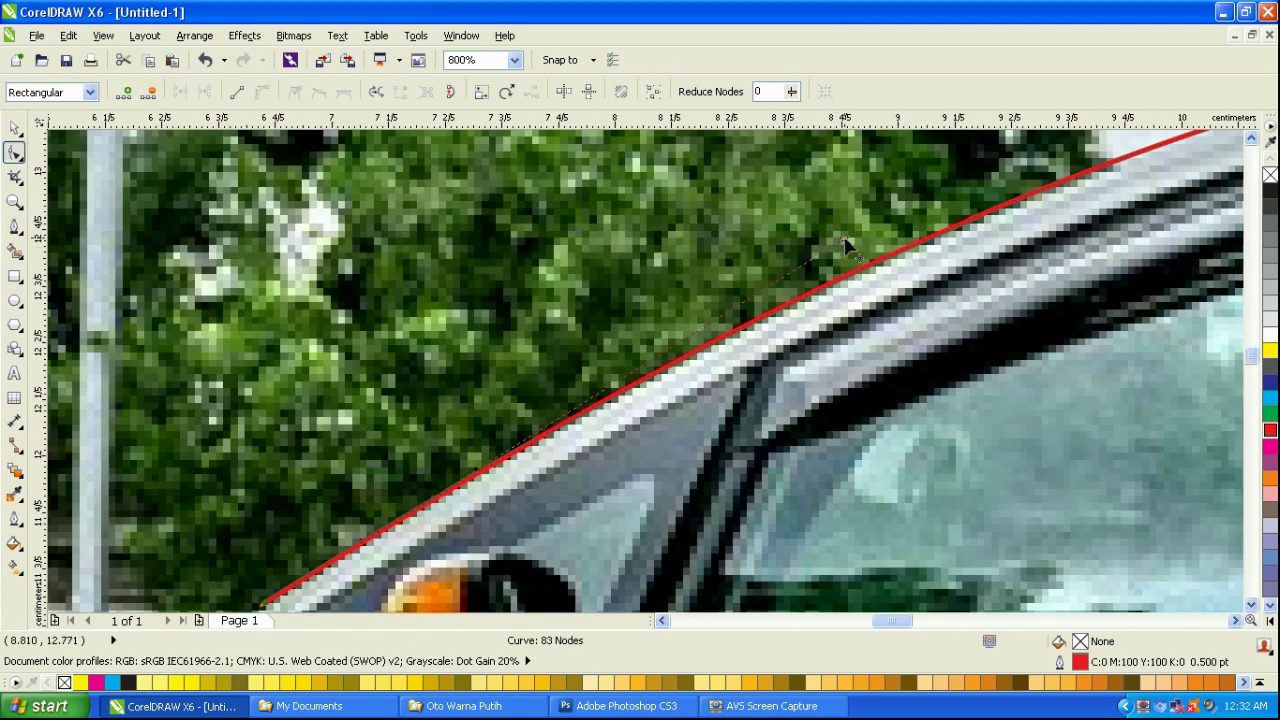
scroll(828, 250, down, 1)
drag(844, 243, 797, 251)
scroll(810, 245, up, 1)
scroll(797, 251, down, 2)
scroll(650, 347, up, 4)
drag(886, 216, 872, 219)
scroll(908, 230, down, 2)
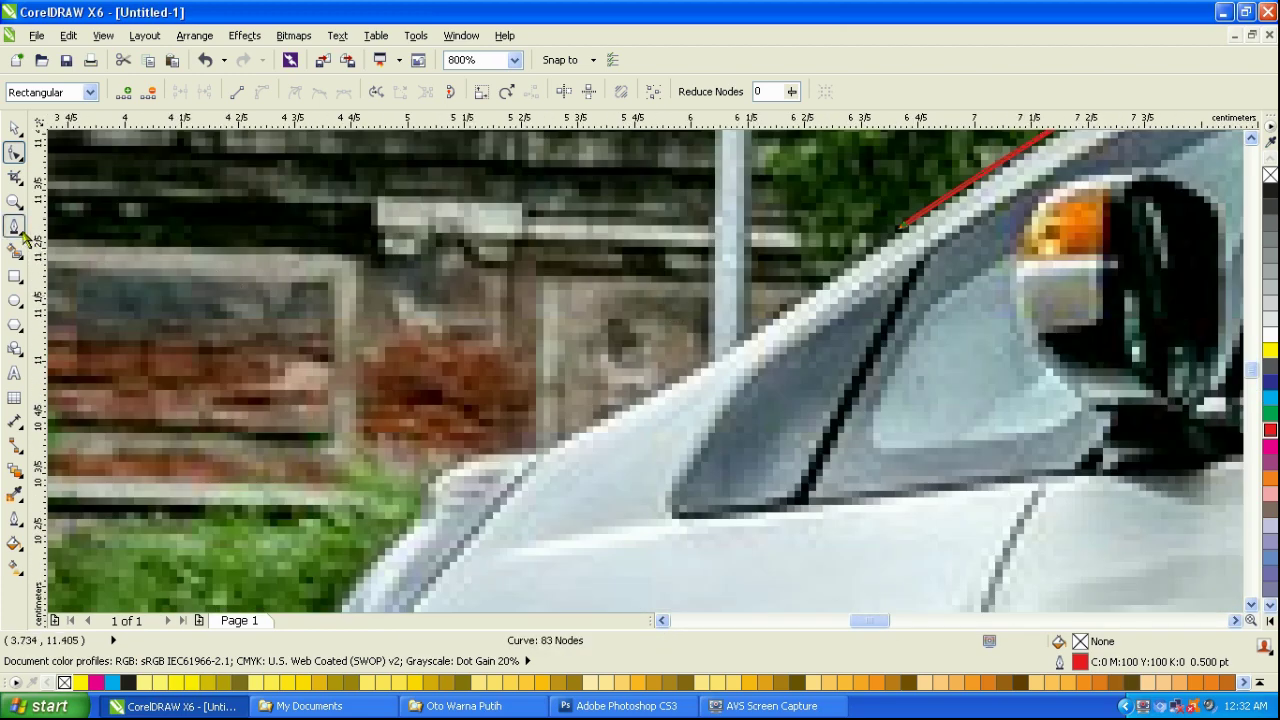
Continue the red outline with the 3-Point Curve tool from the windscreen pillar along the bonnet to the headlight's upper corner.
click(22, 232)
click(57, 366)
drag(899, 229, 490, 449)
click(519, 446)
scroll(561, 414, down, 1)
scroll(561, 414, up, 1)
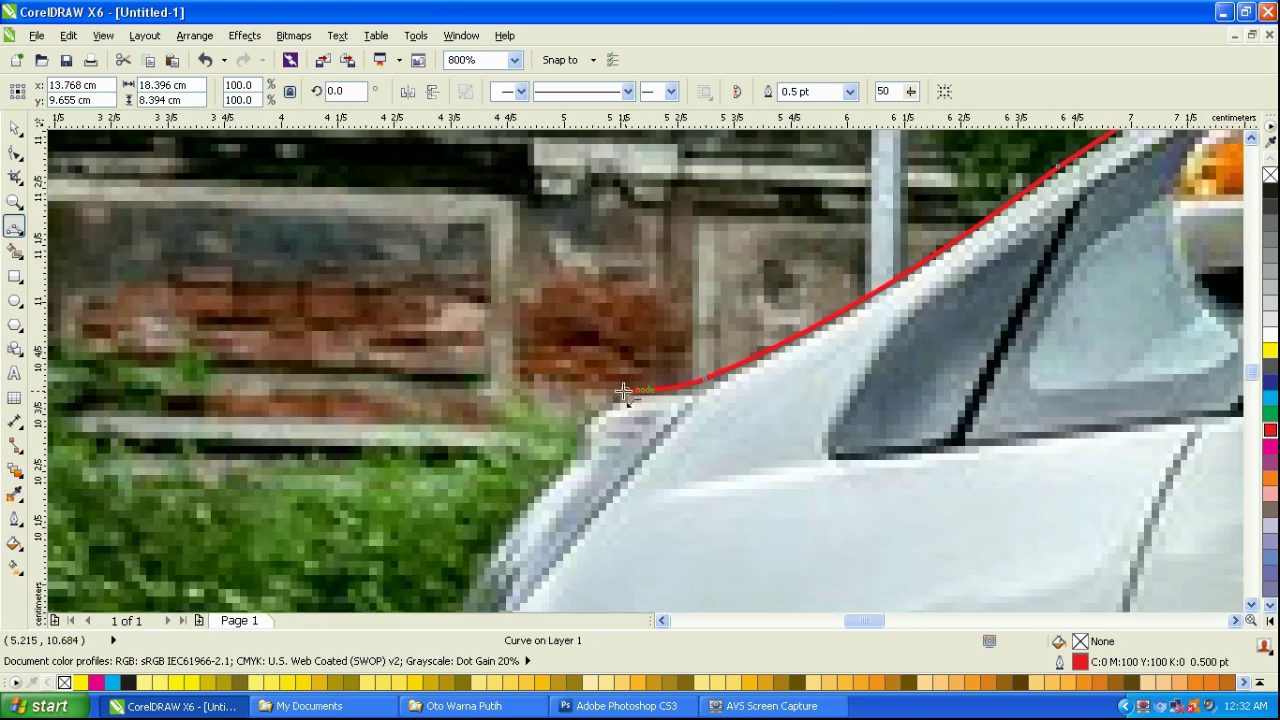
Trace the headlight's outer edge down to the front bumper as a continuation of the outline.
scroll(623, 397, down, 2)
drag(627, 306, 438, 576)
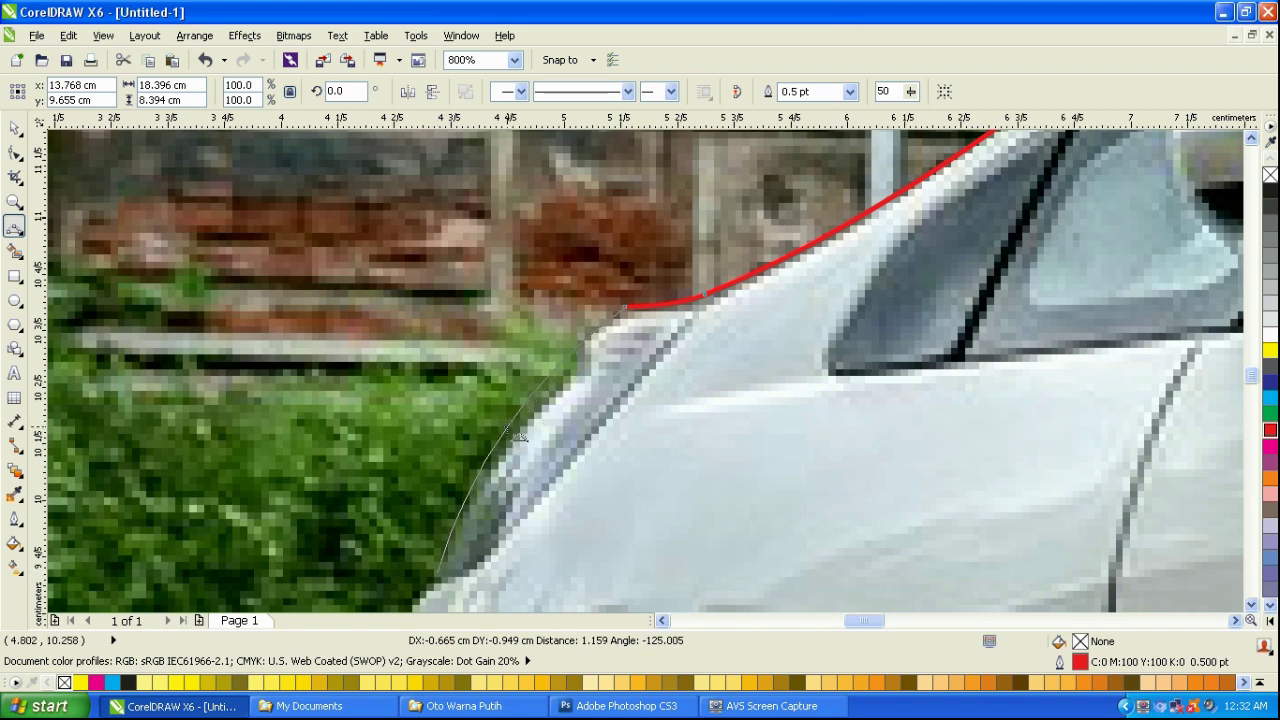
click(536, 376)
scroll(700, 343, down, 1)
scroll(776, 332, up, 1)
click(751, 297)
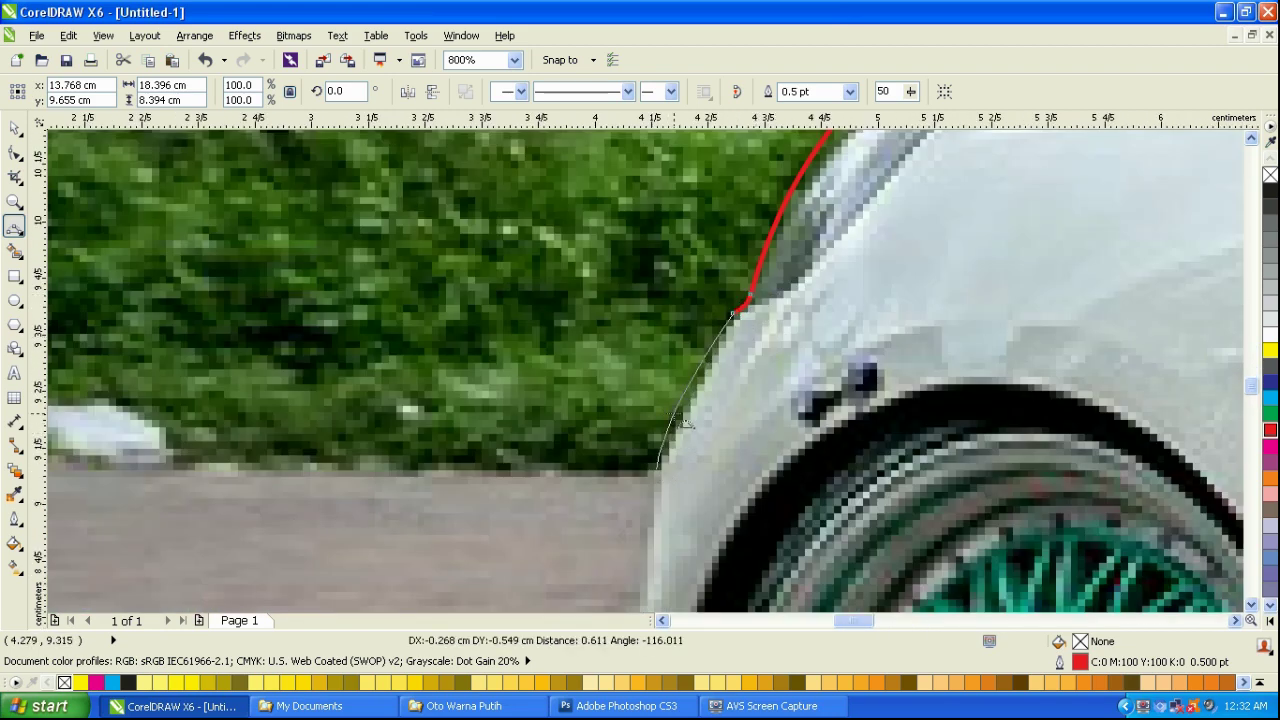
Trace the front bumper's edge from below the headlight down to just above the lower lip.
click(650, 478)
scroll(718, 342, down, 1)
scroll(675, 432, up, 1)
drag(718, 311, 704, 464)
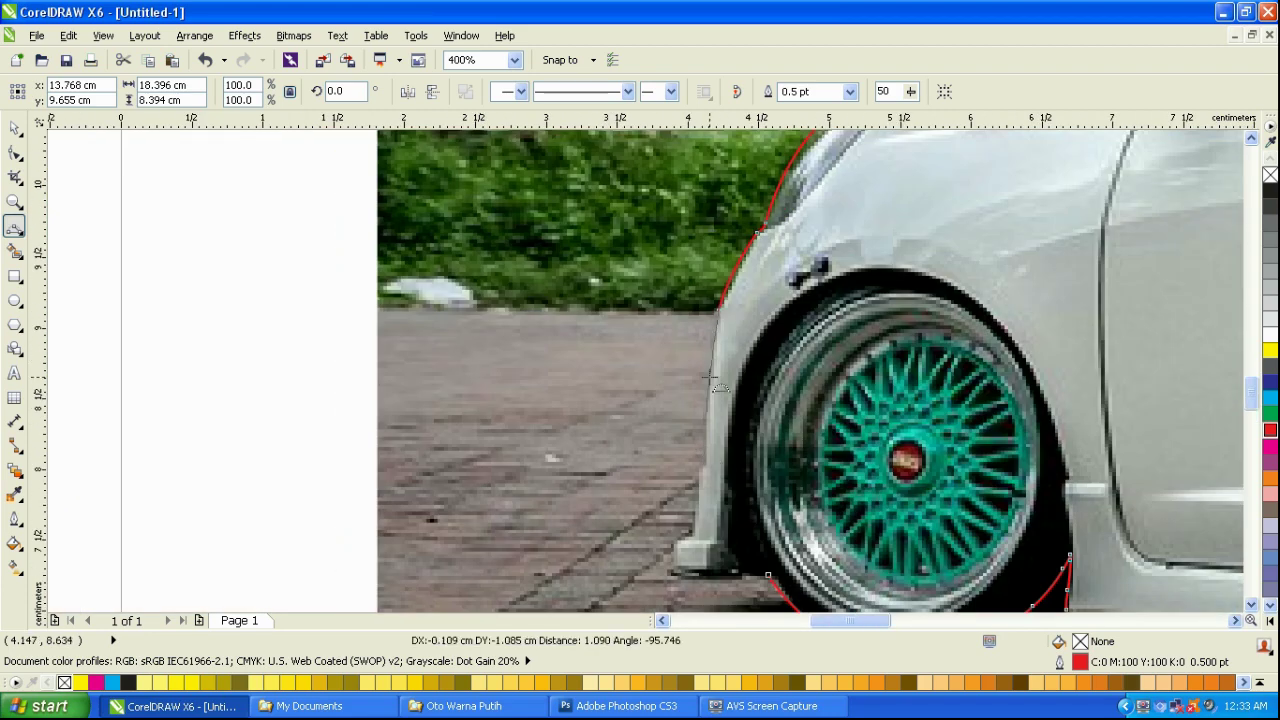
click(709, 376)
scroll(710, 440, up, 1)
click(697, 577)
scroll(697, 577, down, 1)
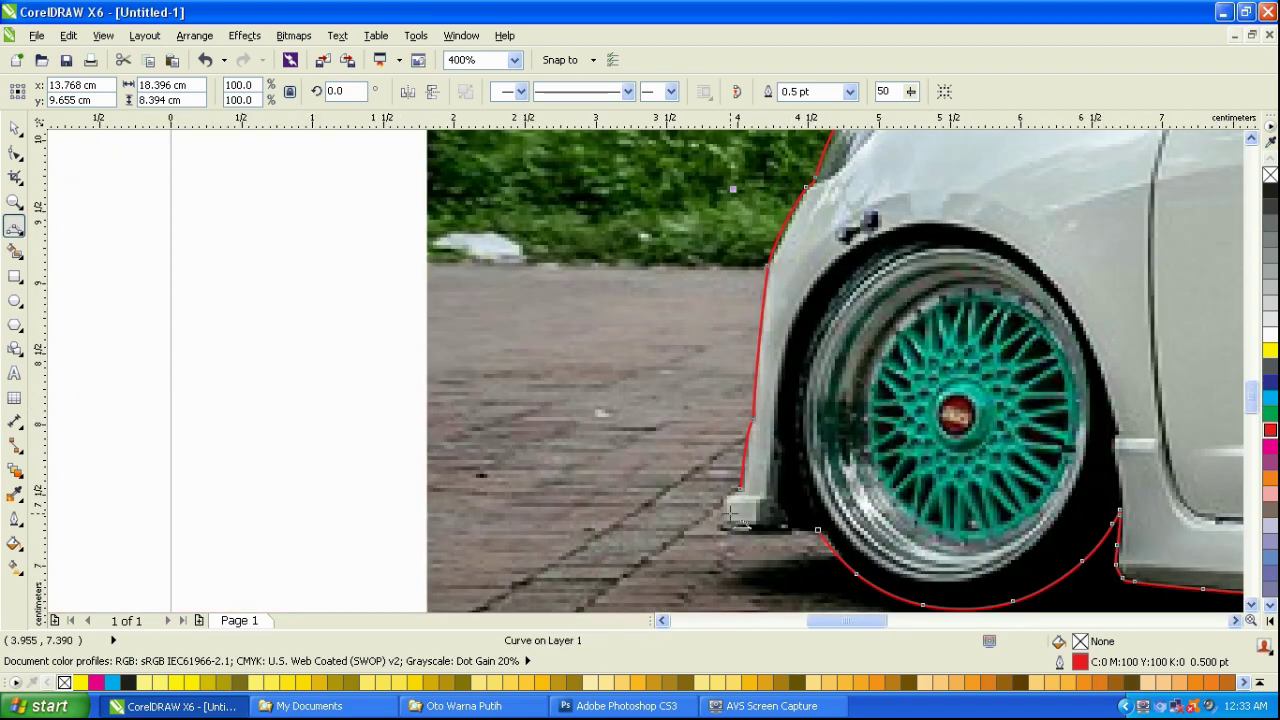
Trace around the bumper's lower lip and close the car outline at the front wheel's node.
scroll(724, 481, up, 1)
click(716, 475)
drag(716, 475, 906, 549)
click(711, 536)
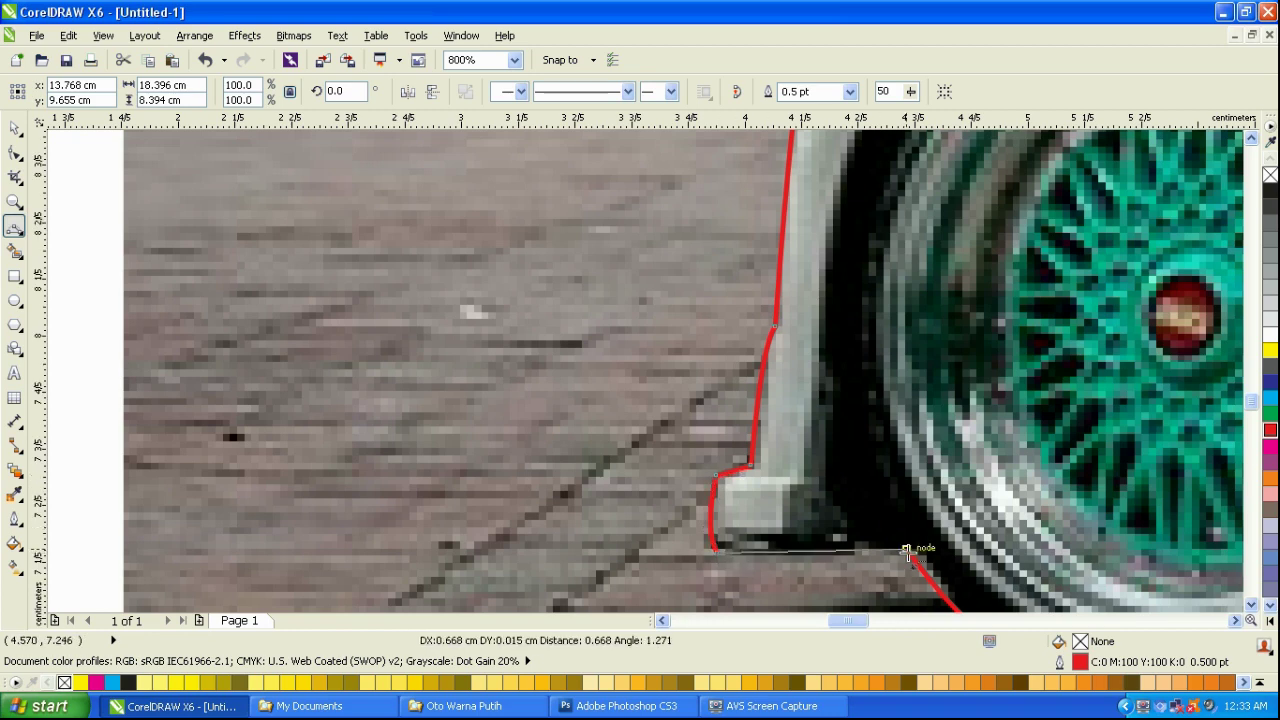
click(841, 552)
Fill the closed car outline with red.
scroll(625, 432, down, 4)
key(space)
scroll(837, 369, up, 1)
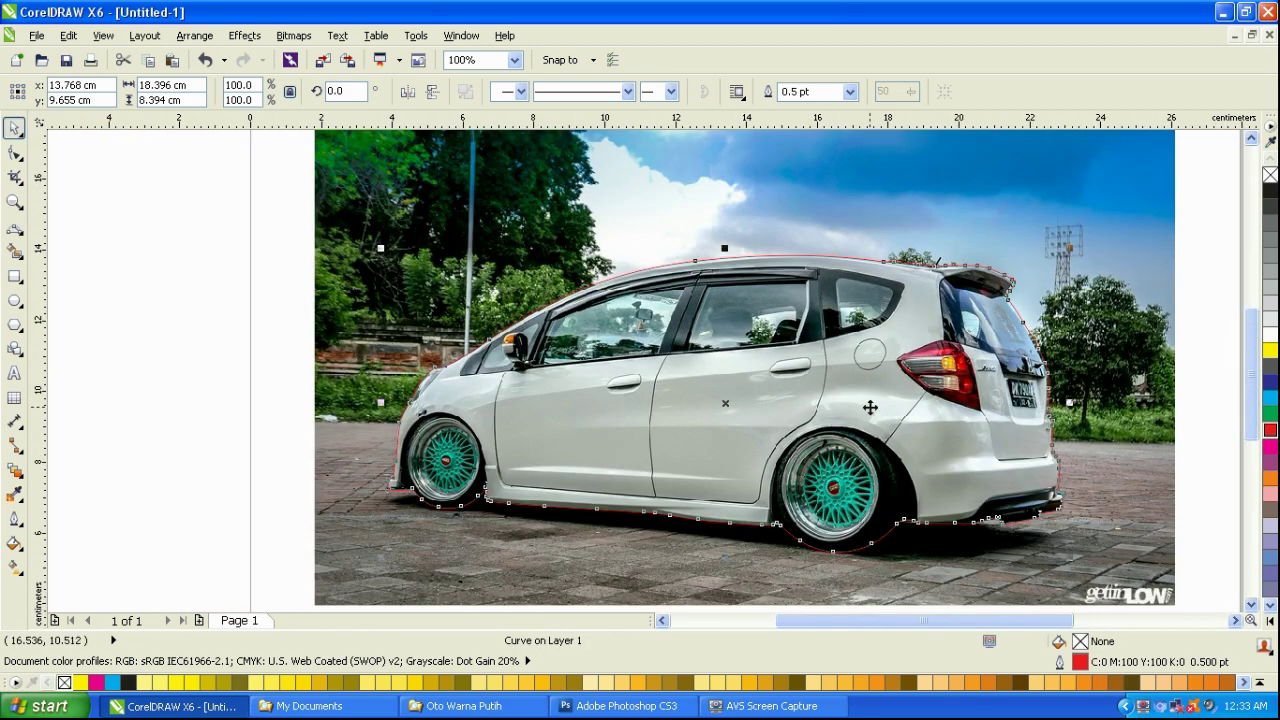
click(1270, 430)
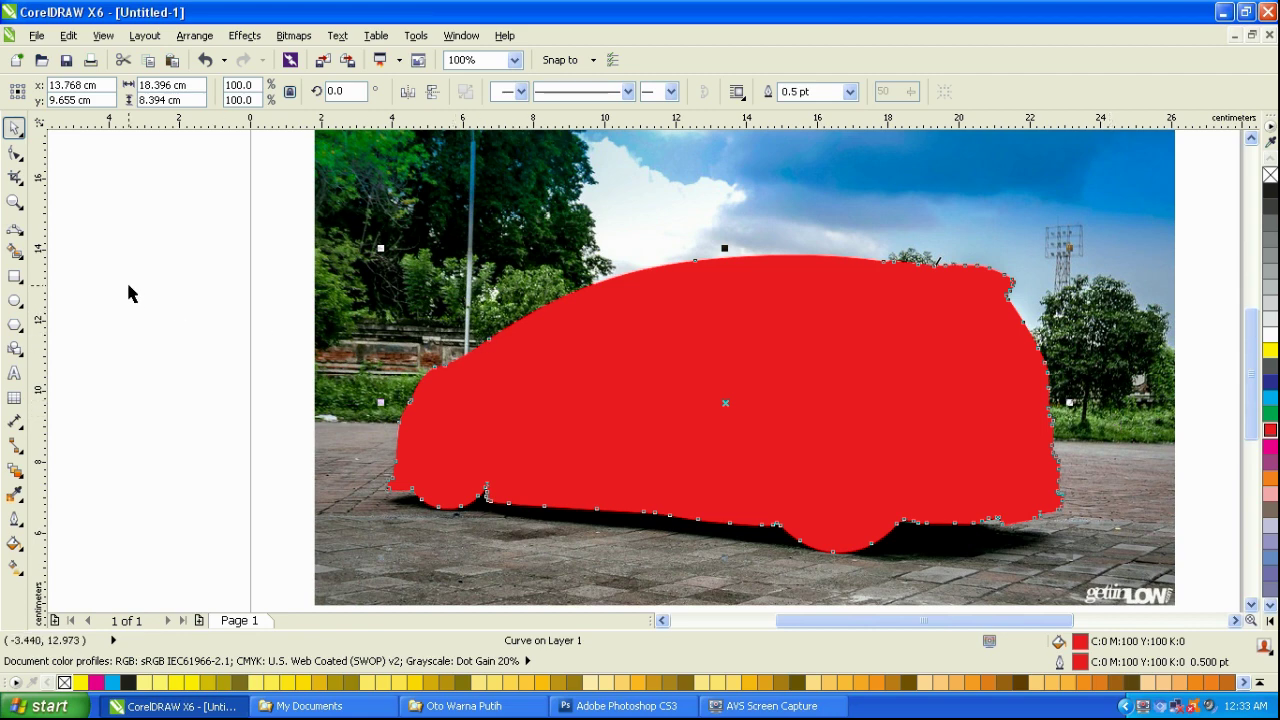
Add the text note "SETELAH LINE NYA SELESAI BARU KITA TRIM KE GAMBAR ASLINYA" above the photo.
drag(129, 294, 359, 544)
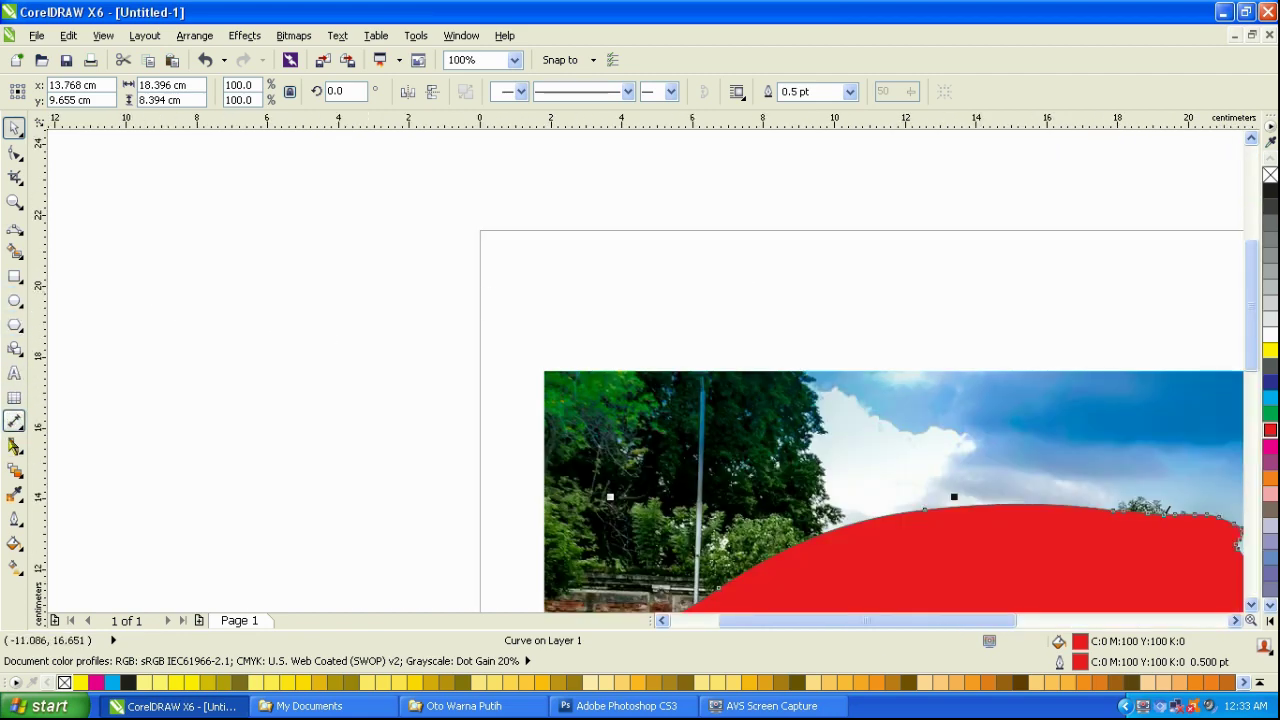
click(14, 372)
click(648, 306)
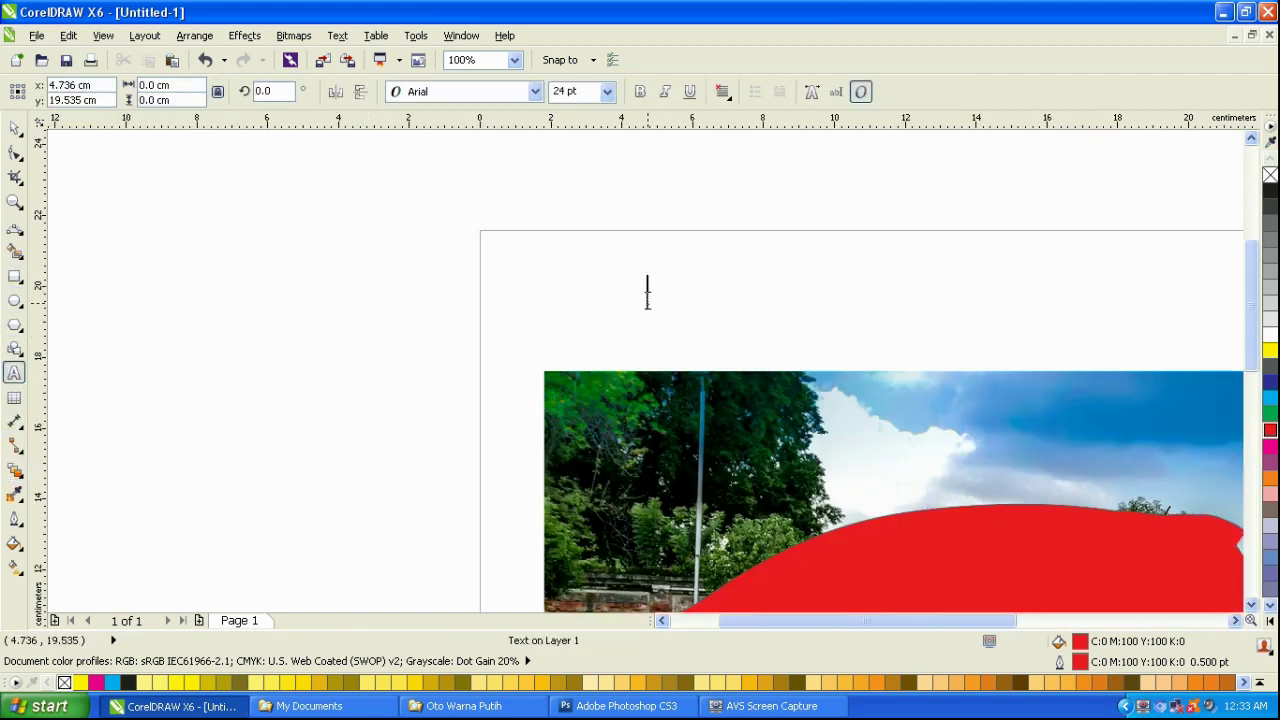
text(SETELAH LINE)
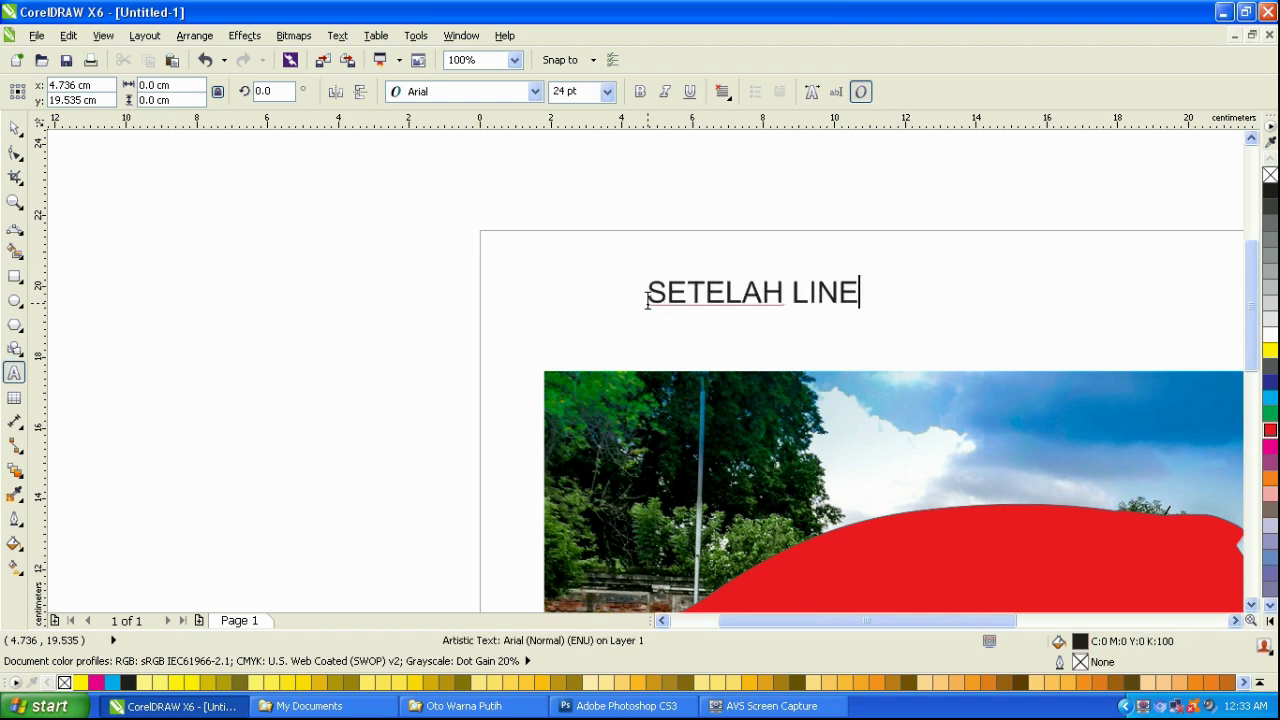
text( NYA SE)
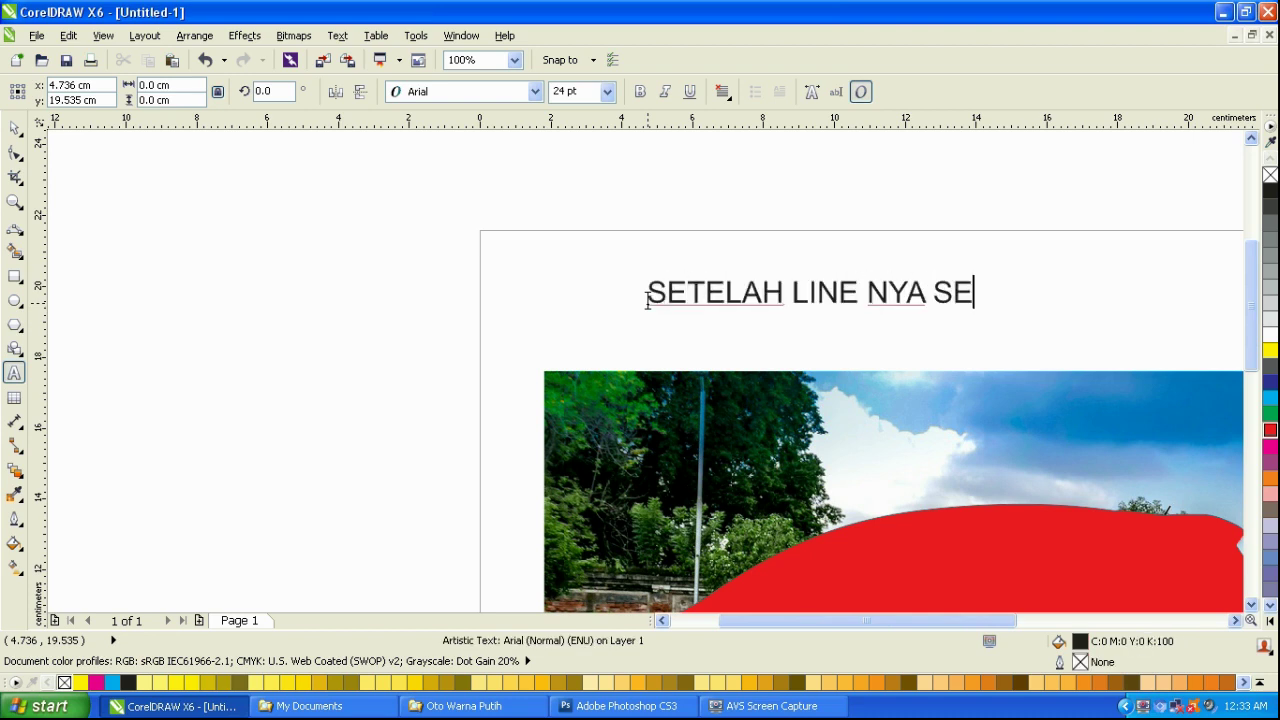
text(LESAI BARU KITA )
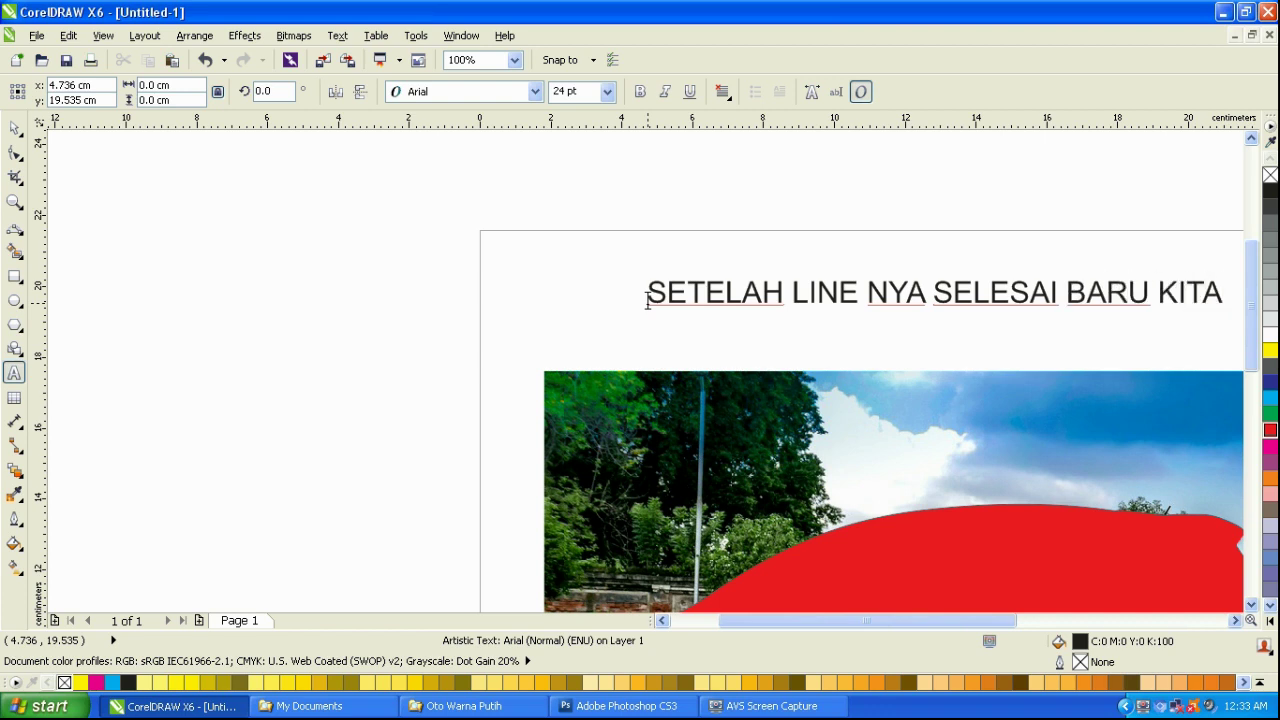
text(TRIMM)
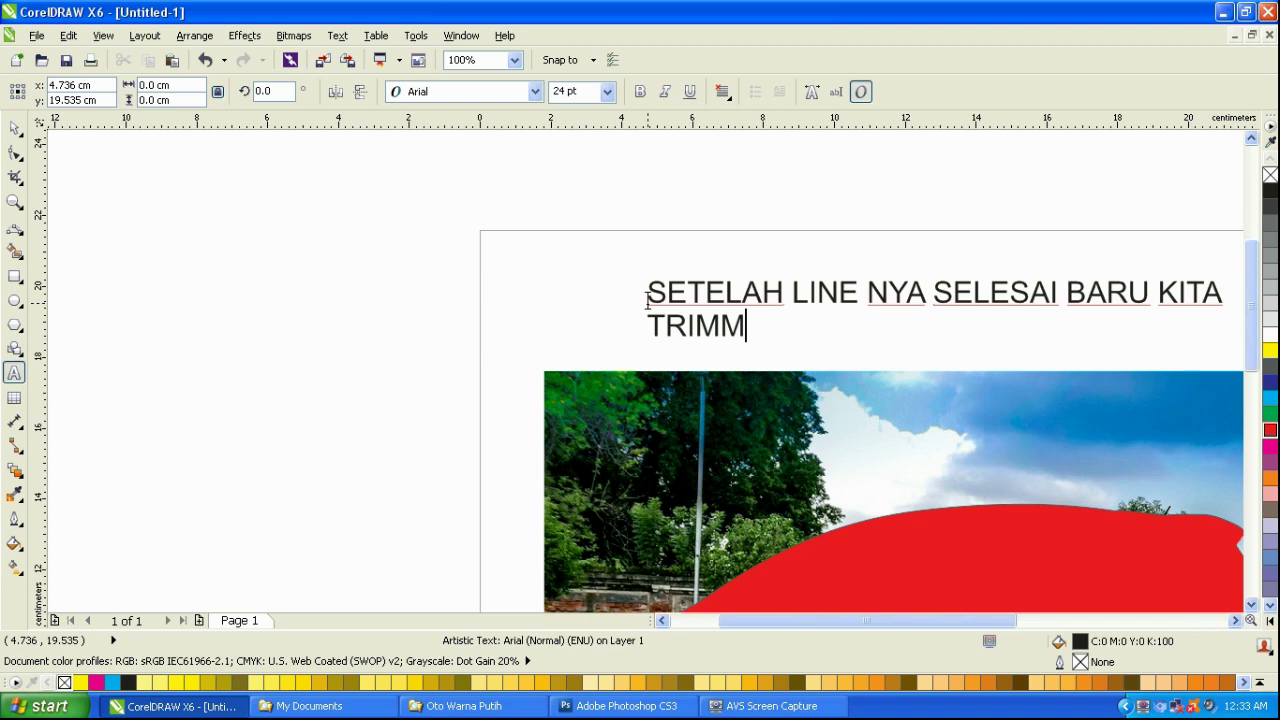
key(BackSpace)
text(KE)
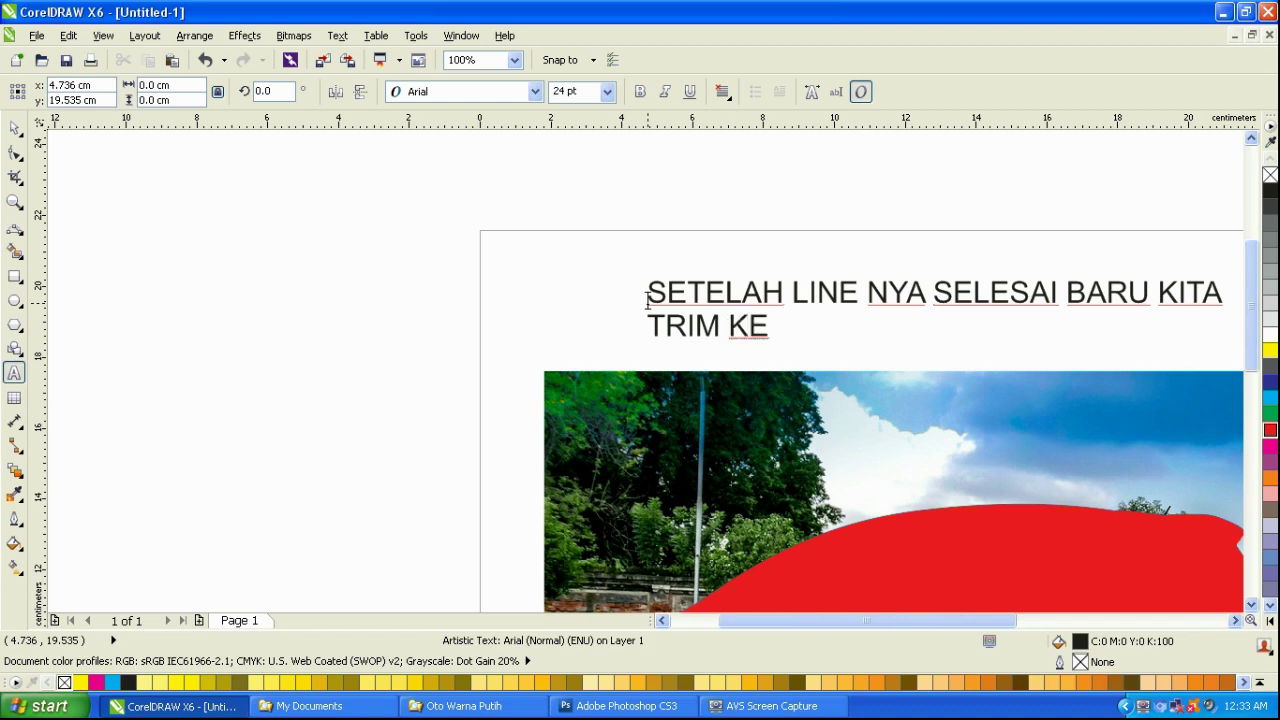
text( GAMBAR ASLINYA)
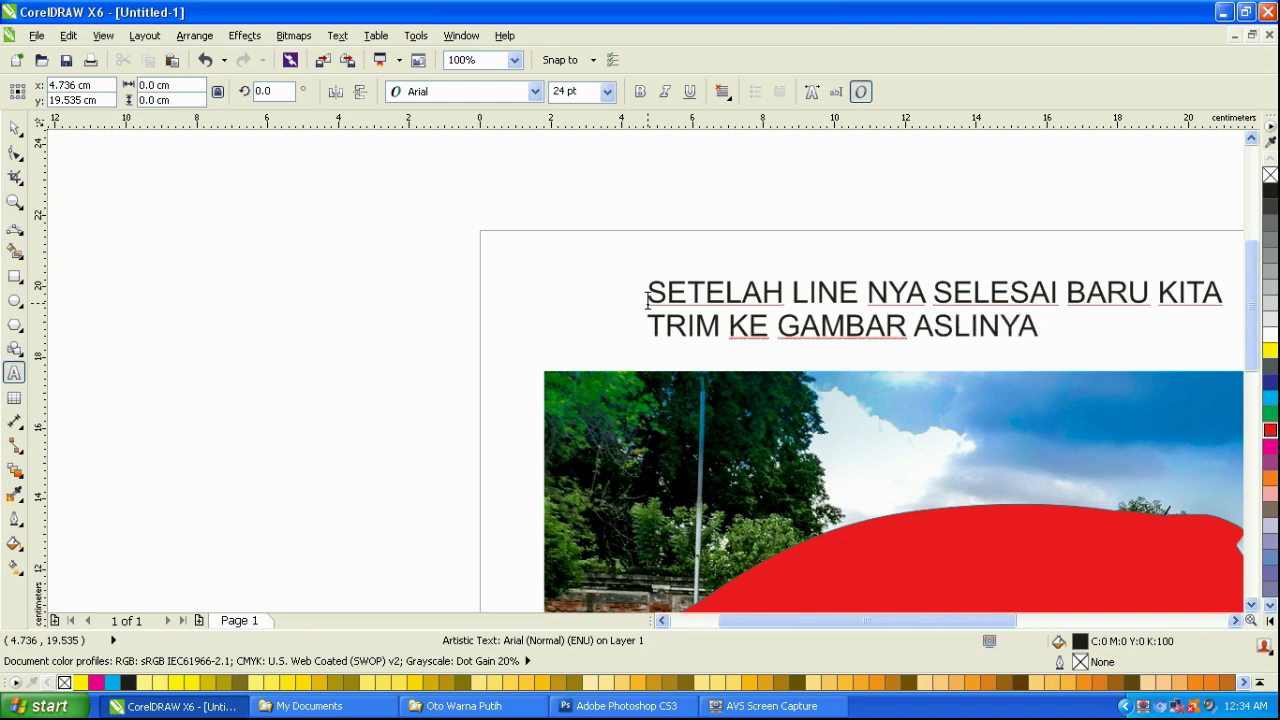
Erase the whole text note above the photo.
key(BackSpace)
key(BackSpace)
key(BackSpace)
key(BackSpace)
key(BackSpace)
key(BackSpace)
key(BackSpace)
key(BackSpace)
key(BackSpace)
key(BackSpace)
key(BackSpace)
key(BackSpace)
key(BackSpace)
key(BackSpace)
key(BackSpace)
key(BackSpace)
key(BackSpace)
key(BackSpace)
key(BackSpace)
key(BackSpace)
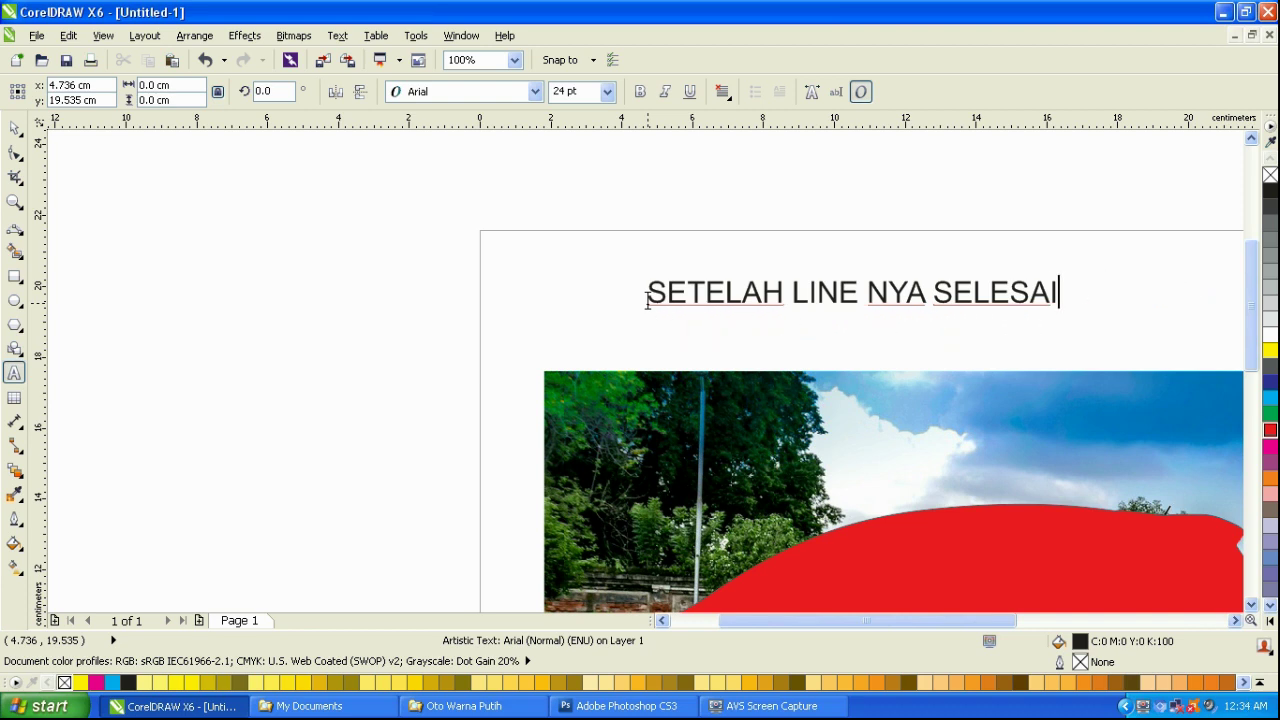
key(BackSpace)
key(BackSpace)
key(BackSpace)
Select the red car shape together with the photo and intersect them.
key(F4)
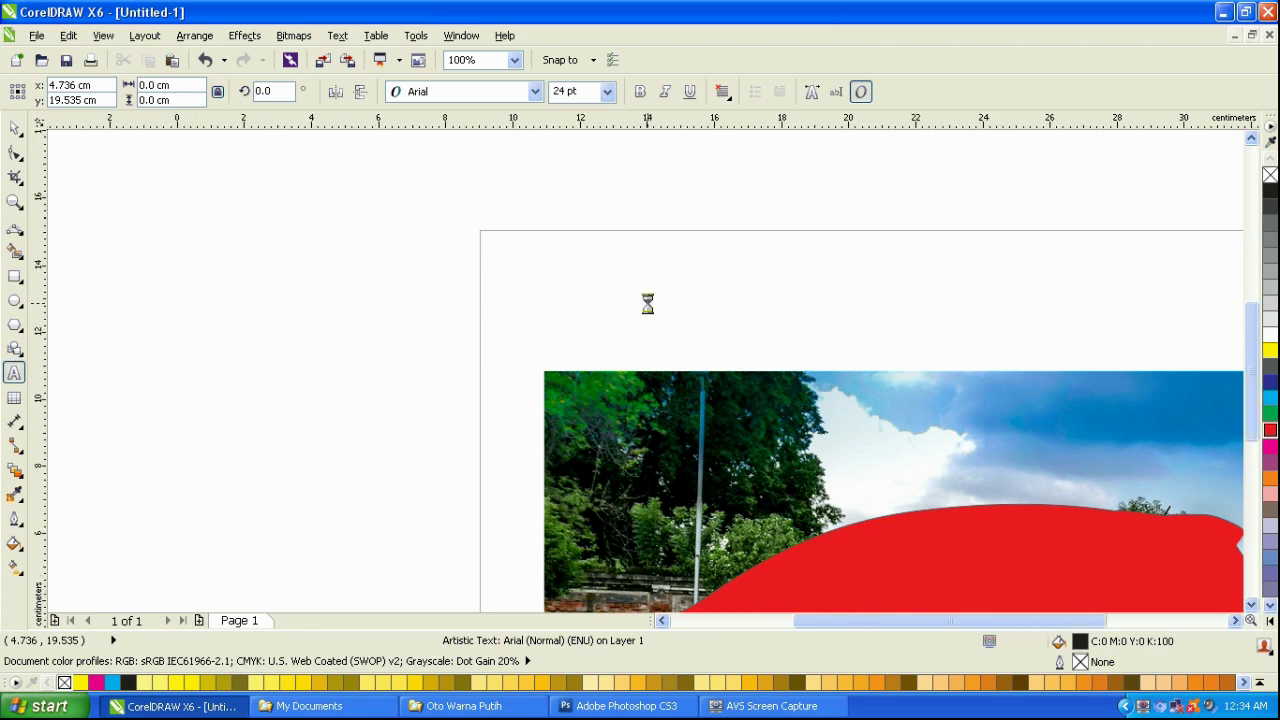
click(14, 128)
right_click(297, 226)
click(330, 240)
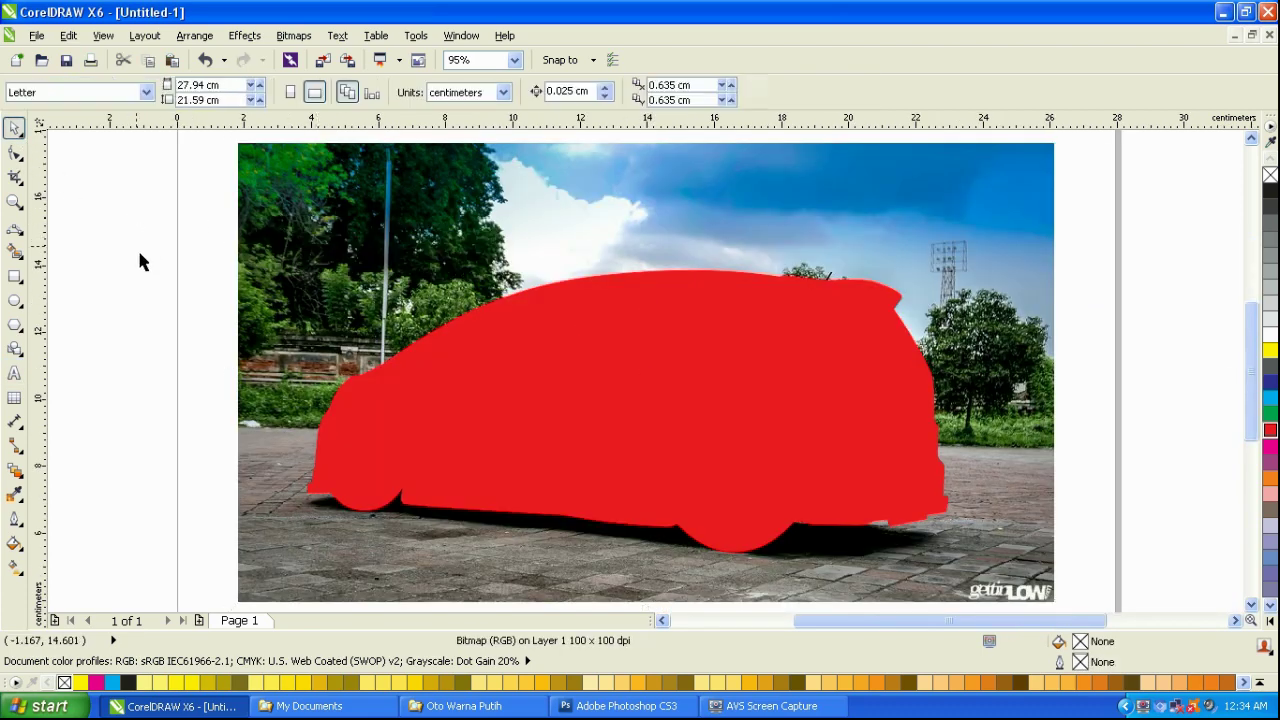
key(ctrl+a)
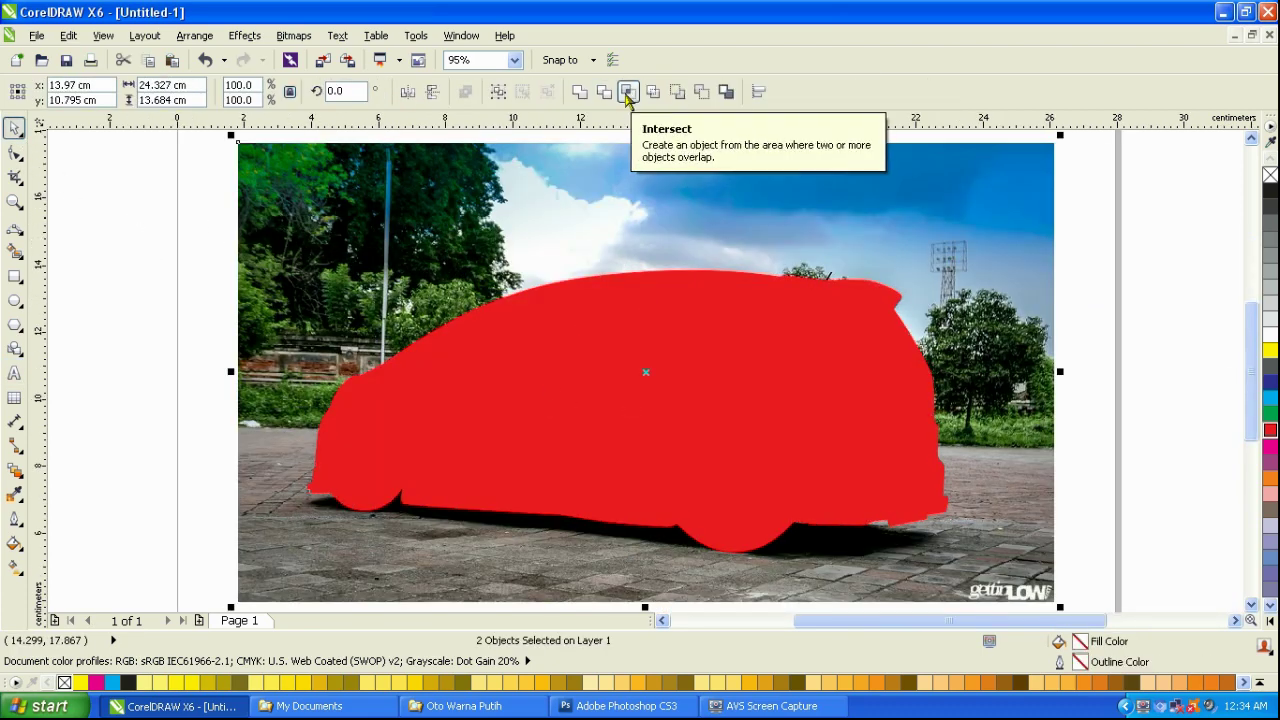
click(627, 91)
Trim the photo with the red car shape.
click(640, 457)
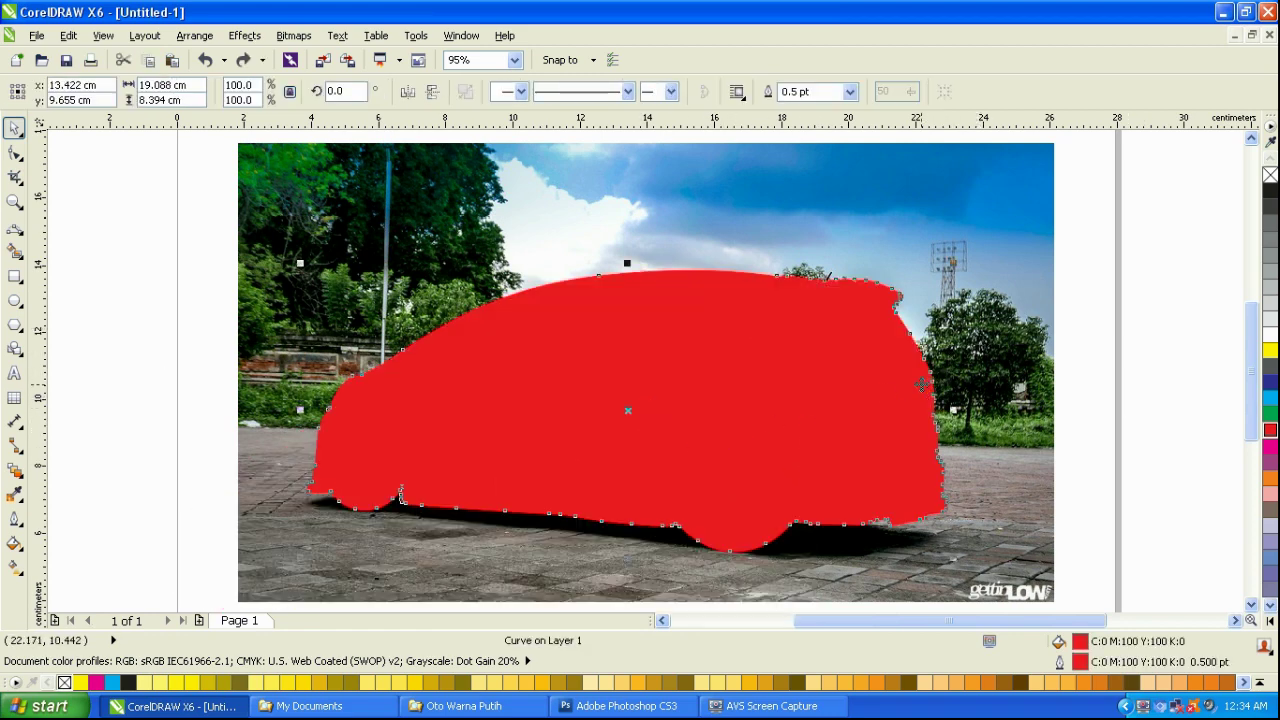
scroll(930, 350, down, 1)
scroll(936, 300, up, 1)
shift+click(938, 292)
click(604, 92)
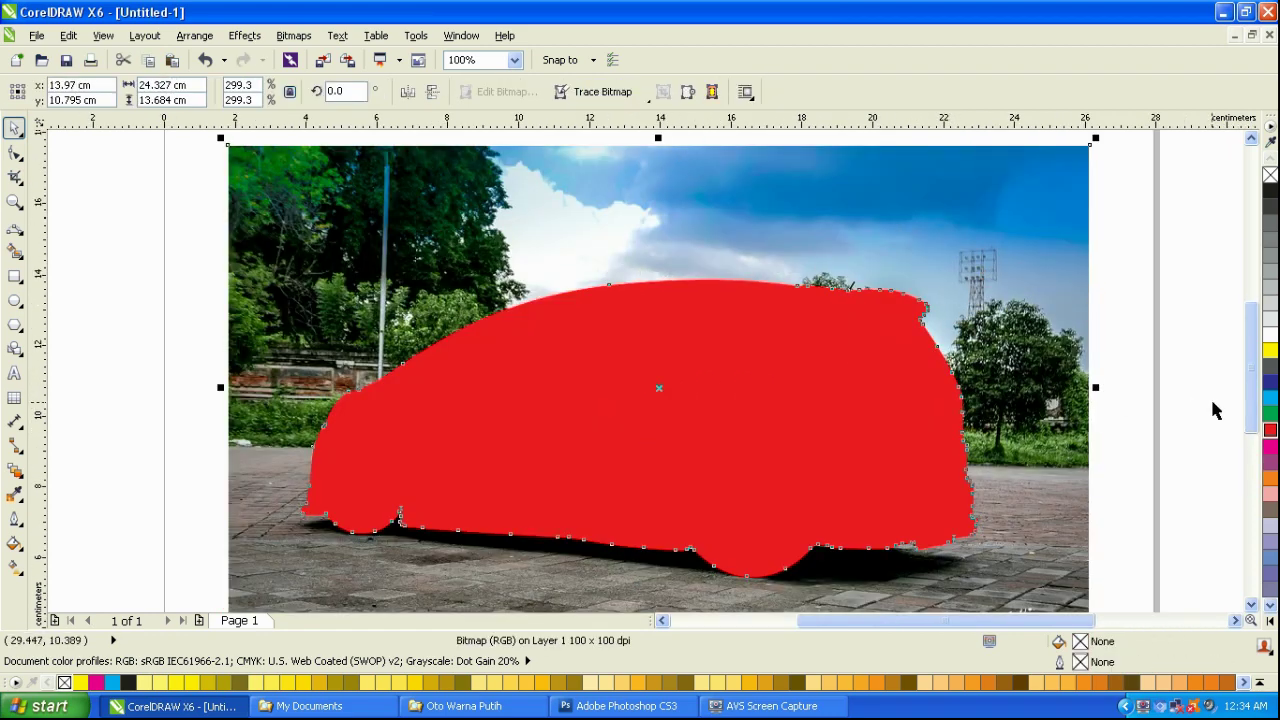
Pull the red car shape aside, undo the move, and send the shape to the back.
drag(850, 387, 699, 450)
key(ctrl+z)
key(shift+Page_Down)
Try moving the car cut-out away from the background and undo the move.
click(793, 428)
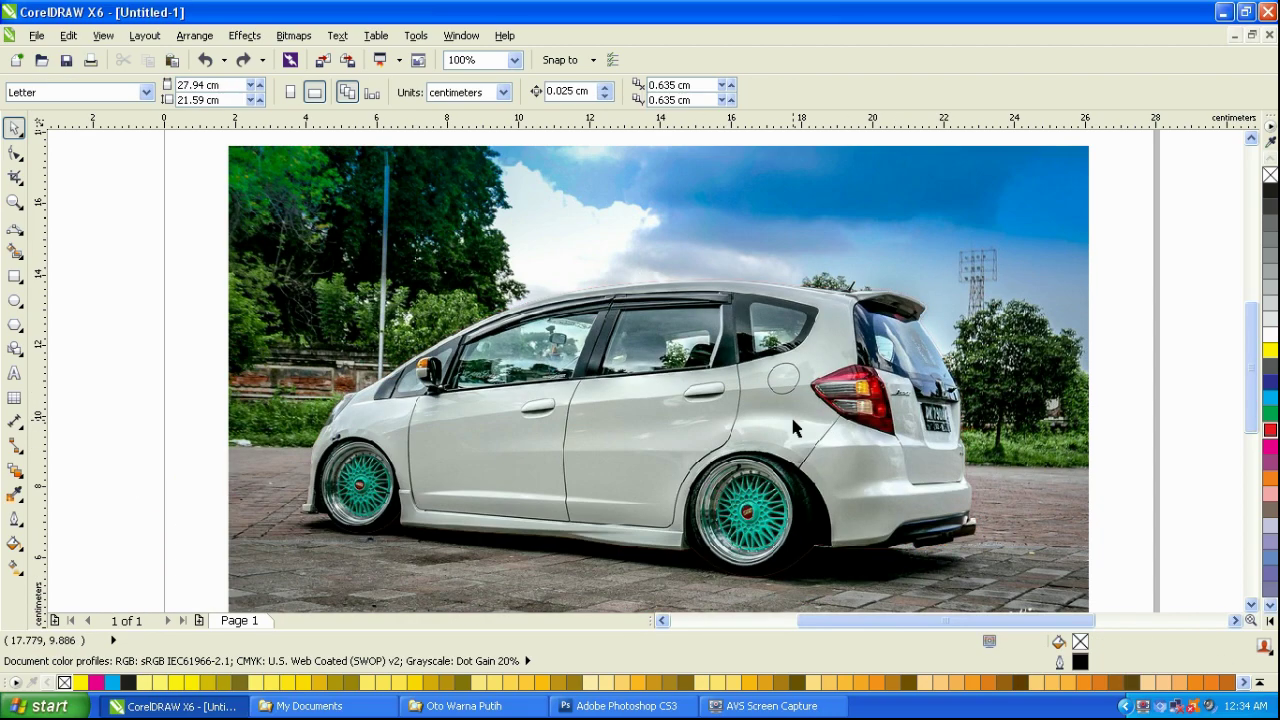
drag(785, 423, 566, 496)
key(ctrl+z)
scroll(566, 497, down, 1)
scroll(513, 505, up, 1)
Start a new artistic text in the blank area above the photo.
click(14, 372)
scroll(351, 271, down, 1)
scroll(351, 271, up, 1)
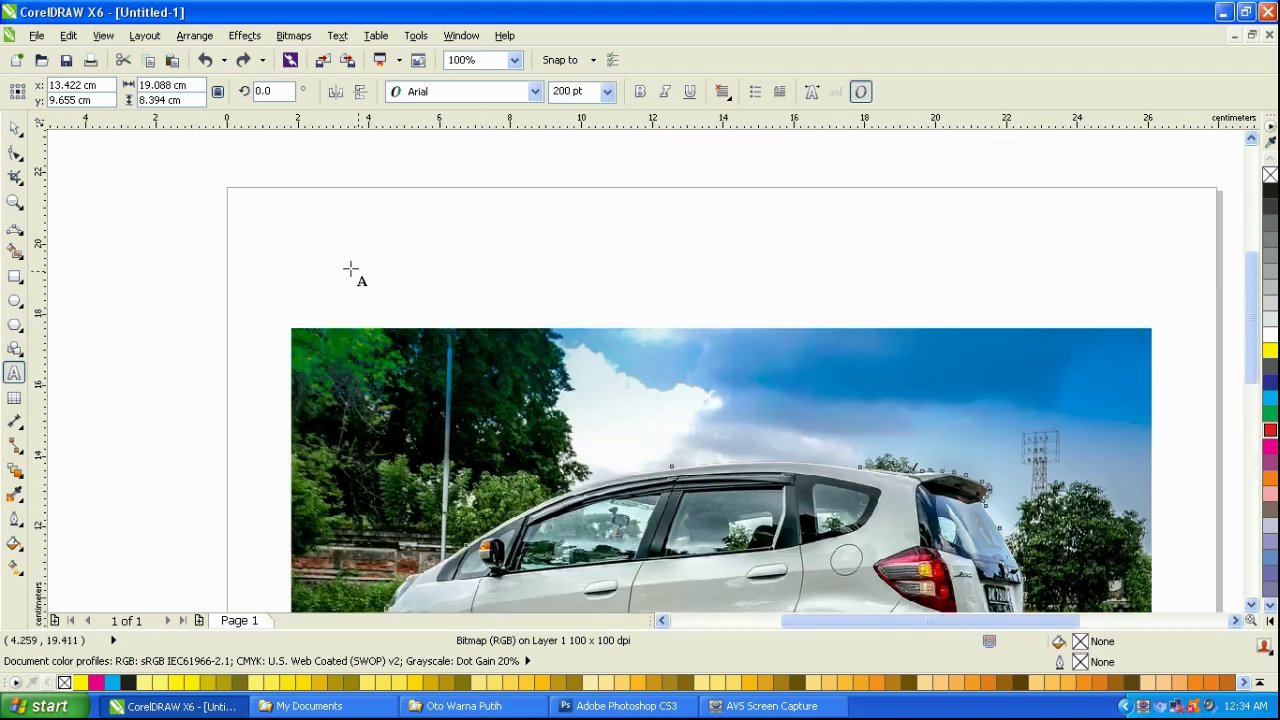
click(351, 262)
Write "MAAF ADA KESALAHAN YA GENG" in the new text and erase it.
text(MAAF )
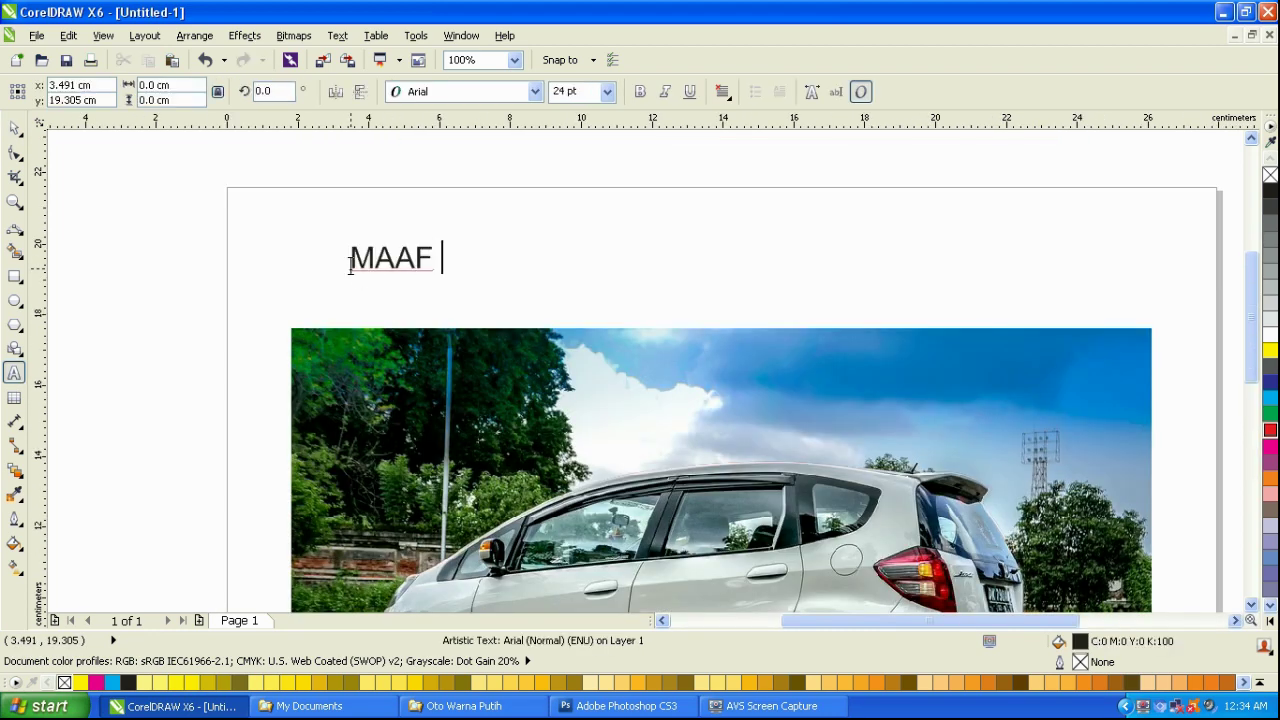
text(ADA KESALAHAN YA)
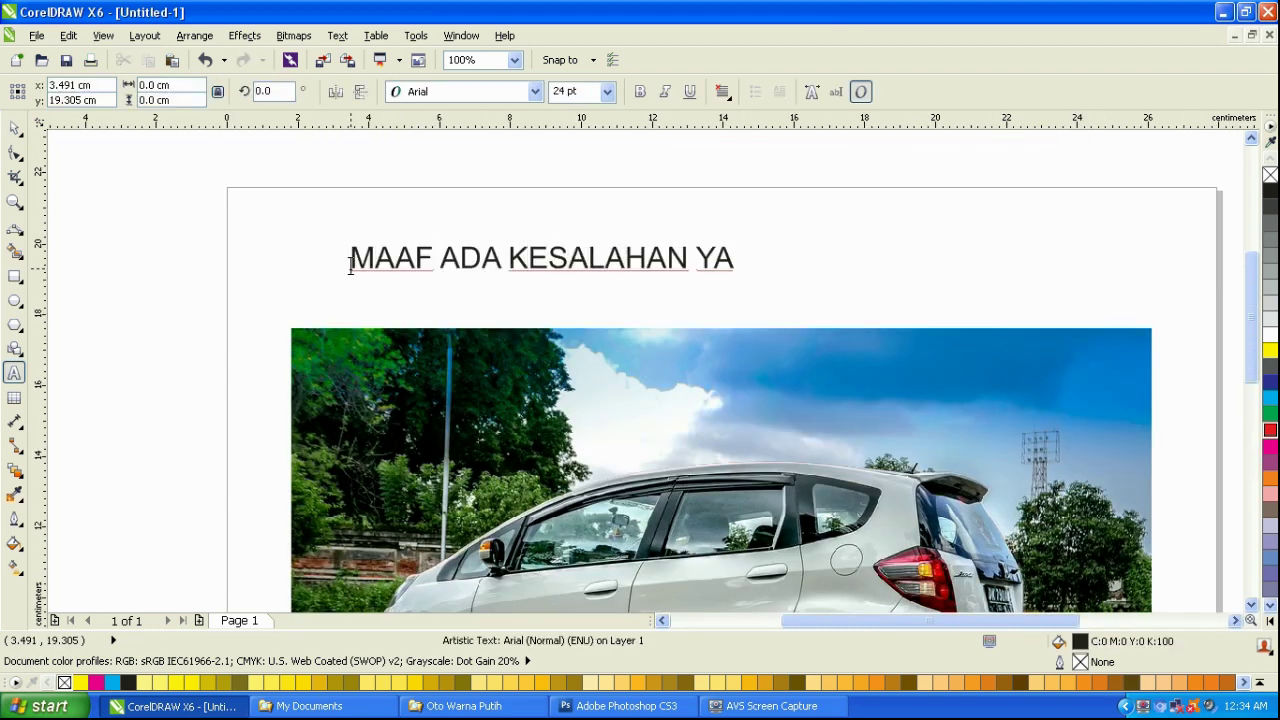
text( GENG)
key(BackSpace)
key(BackSpace)
key(BackSpace)
key(BackSpace)
key(BackSpace)
key(BackSpace)
key(BackSpace)
key(BackSpace)
key(BackSpace)
key(BackSpace)
key(BackSpace)
key(BackSpace)
key(BackSpace)
key(BackSpace)
key(BackSpace)
key(BackSpace)
key(BackSpace)
key(BackSpace)
key(BackSpace)
key(BackSpace)
Write "KITA INTERSECT TERLABIH DAHULU BODI MOBIL BARU KITA TRIM HEHEHEHE" as artistic text above the photo and erase it.
text(KIT)
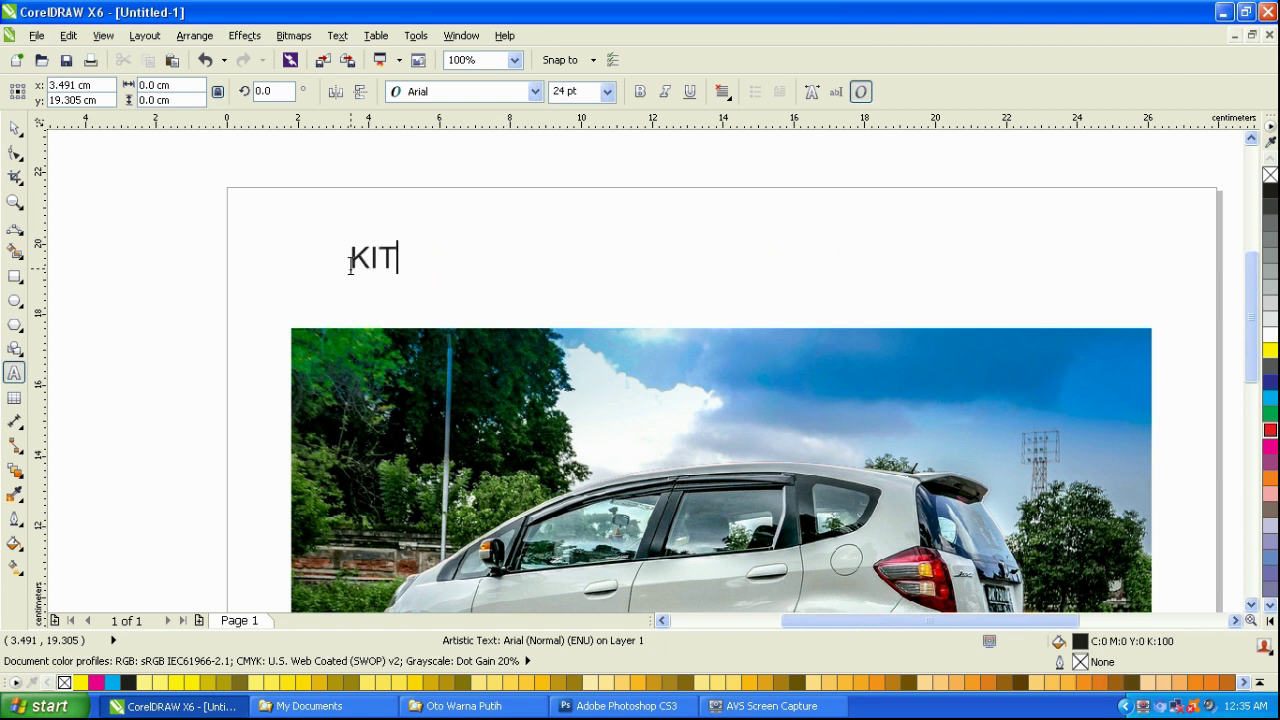
text(A INTER)
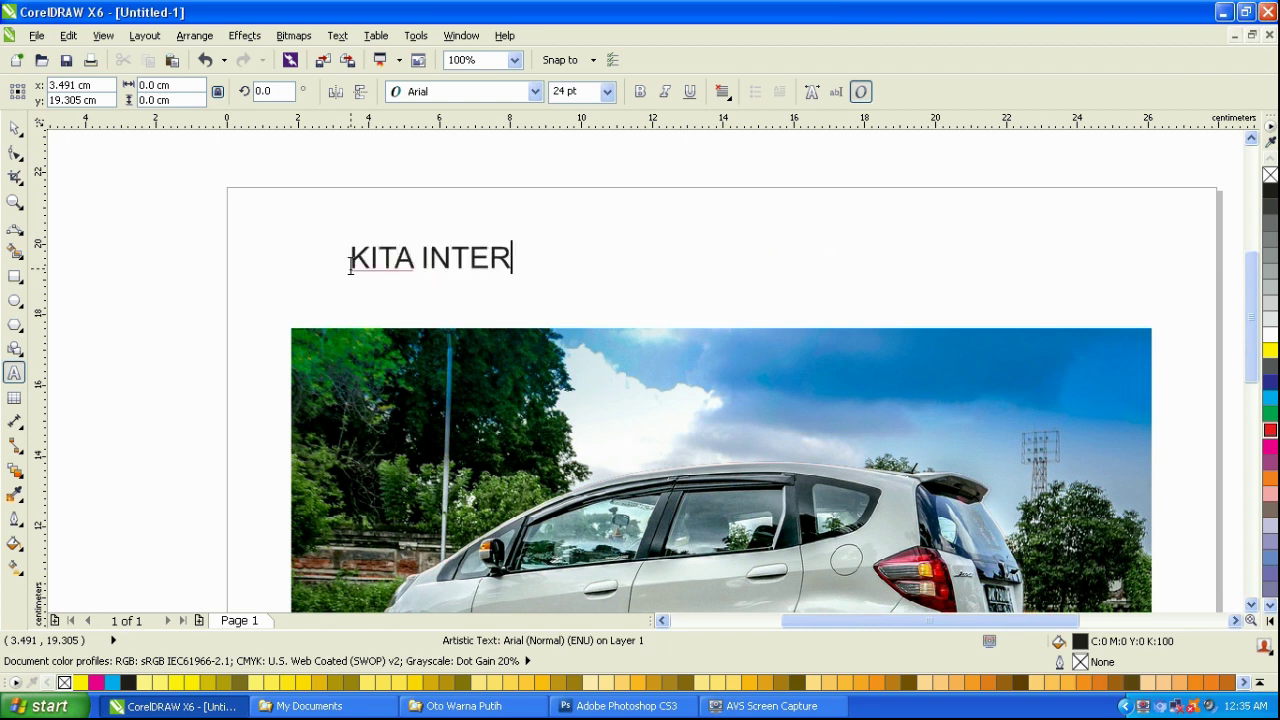
text(SECT)
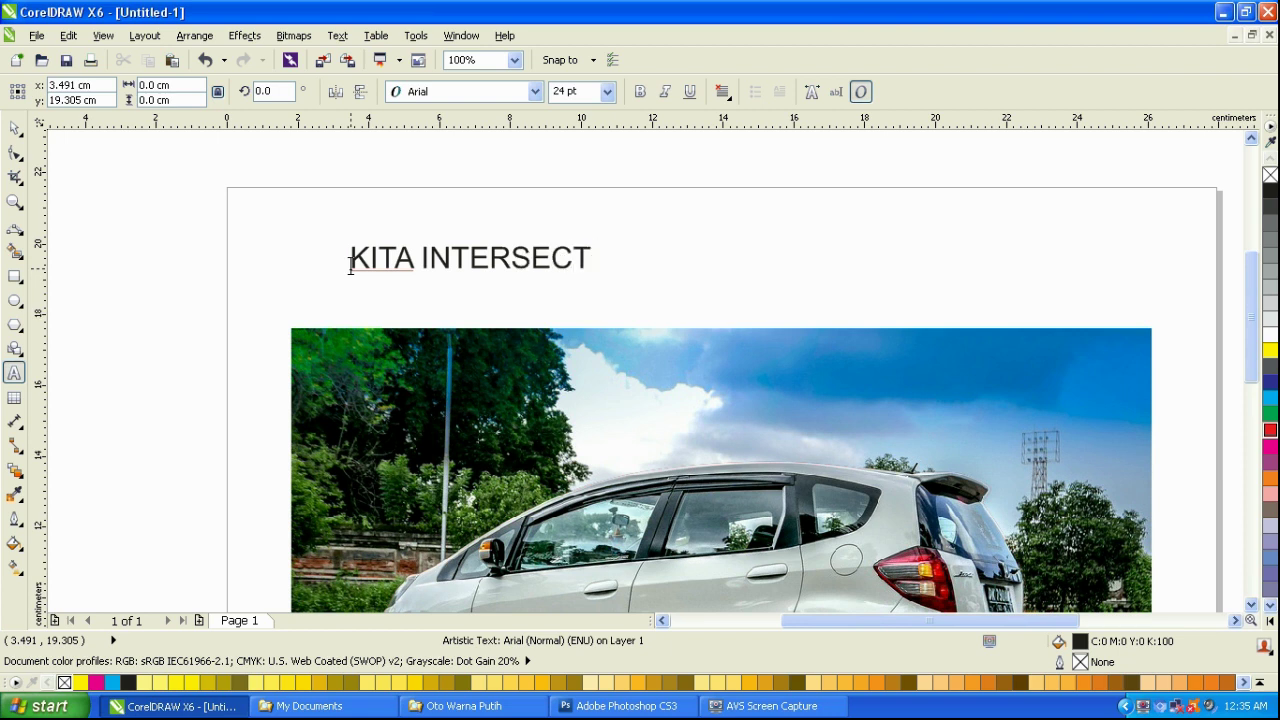
text( TERLABIH)
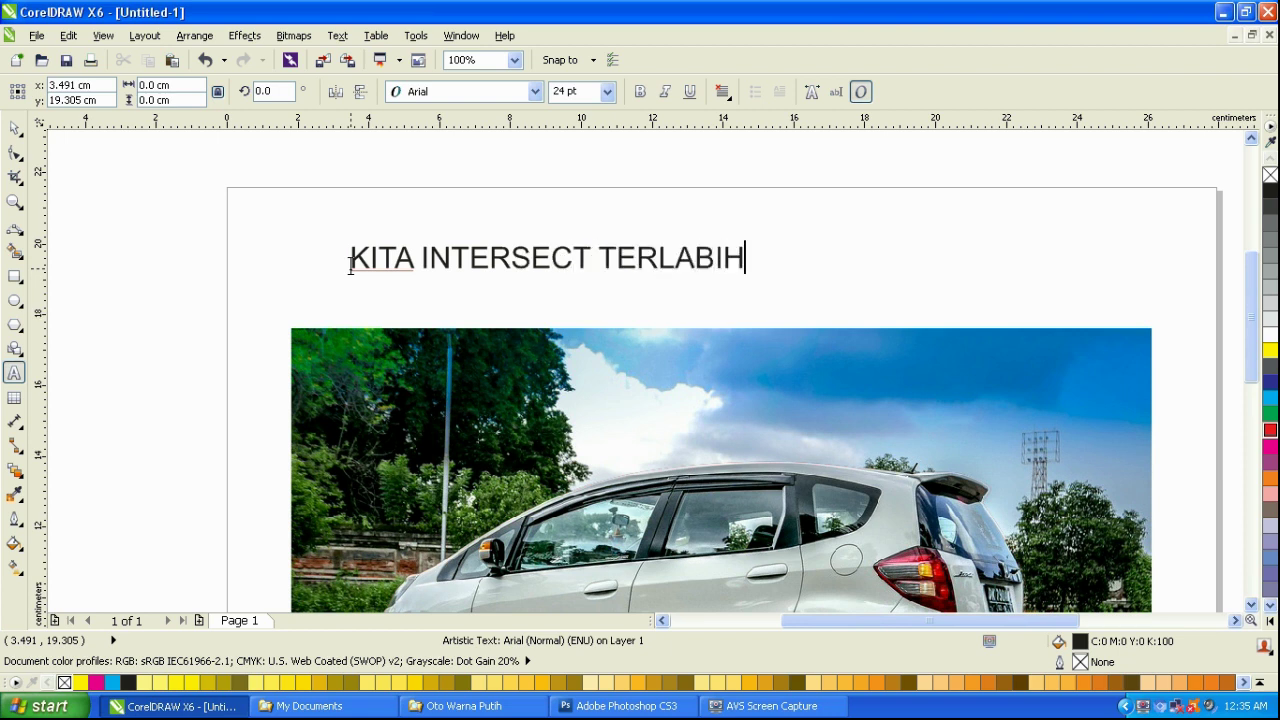
text( DAHULU BODI MOBIL)
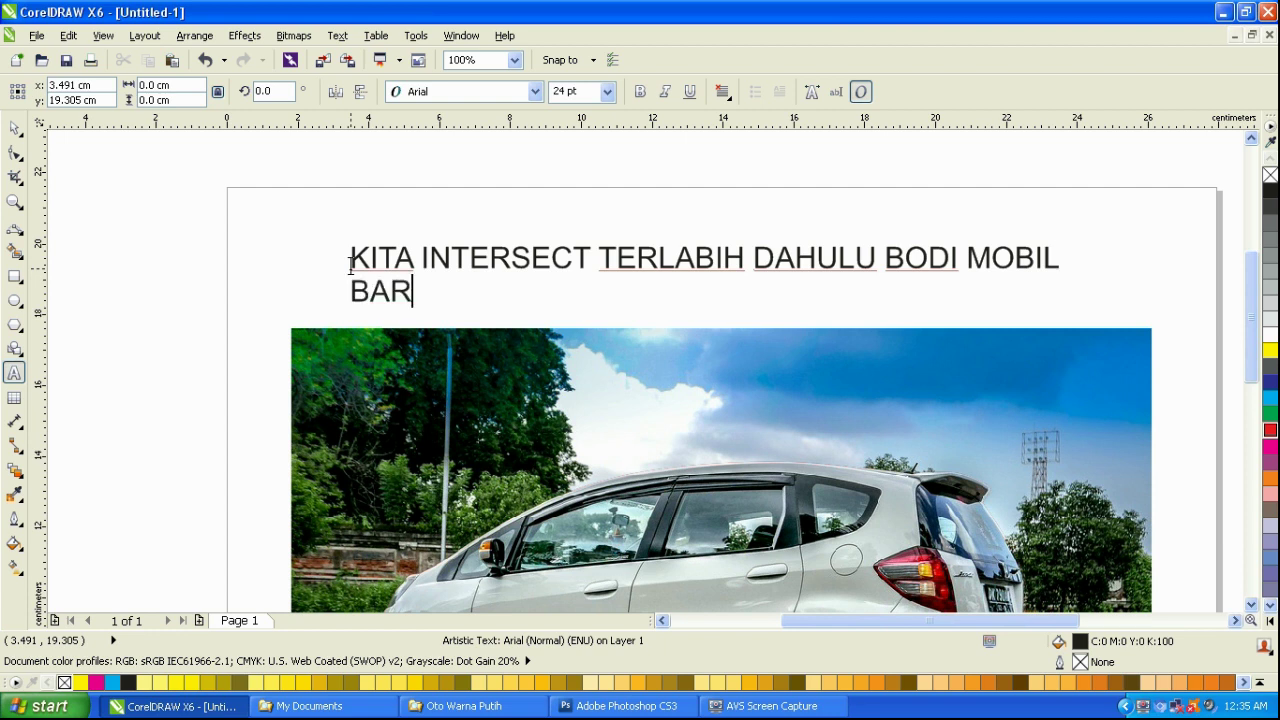
text(KITA TRIM)
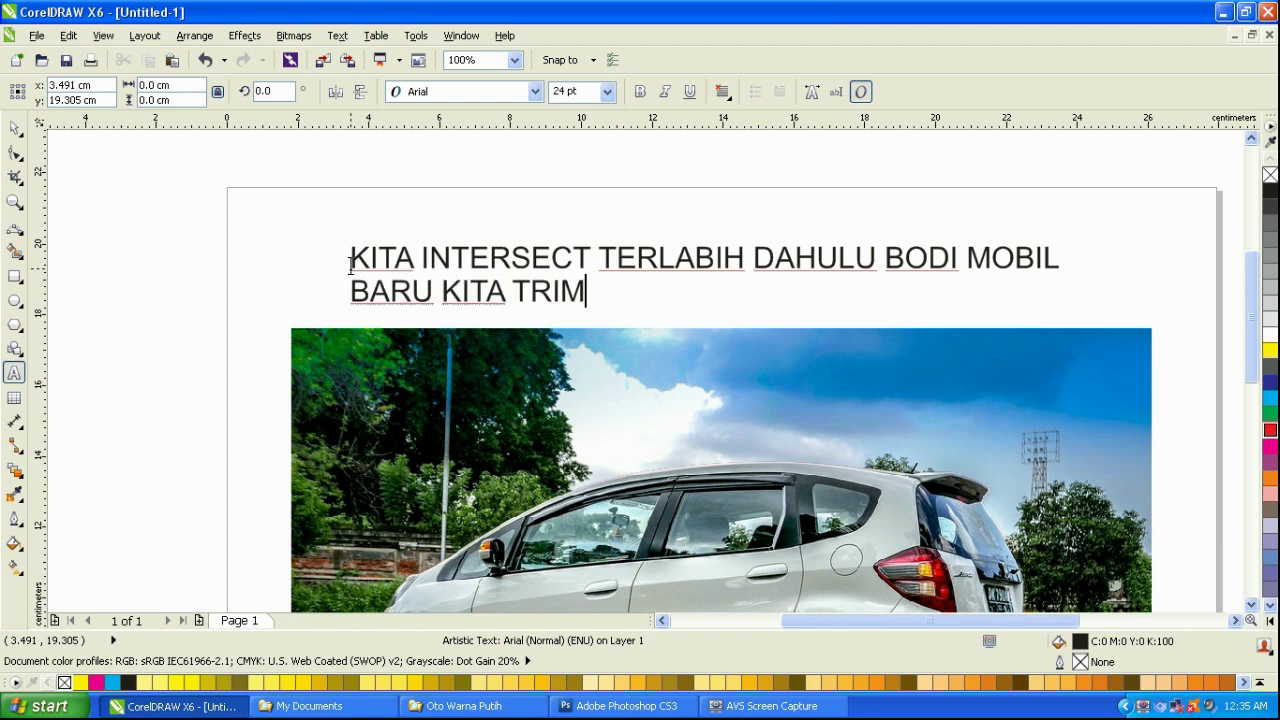
text( HEHEHEHE)
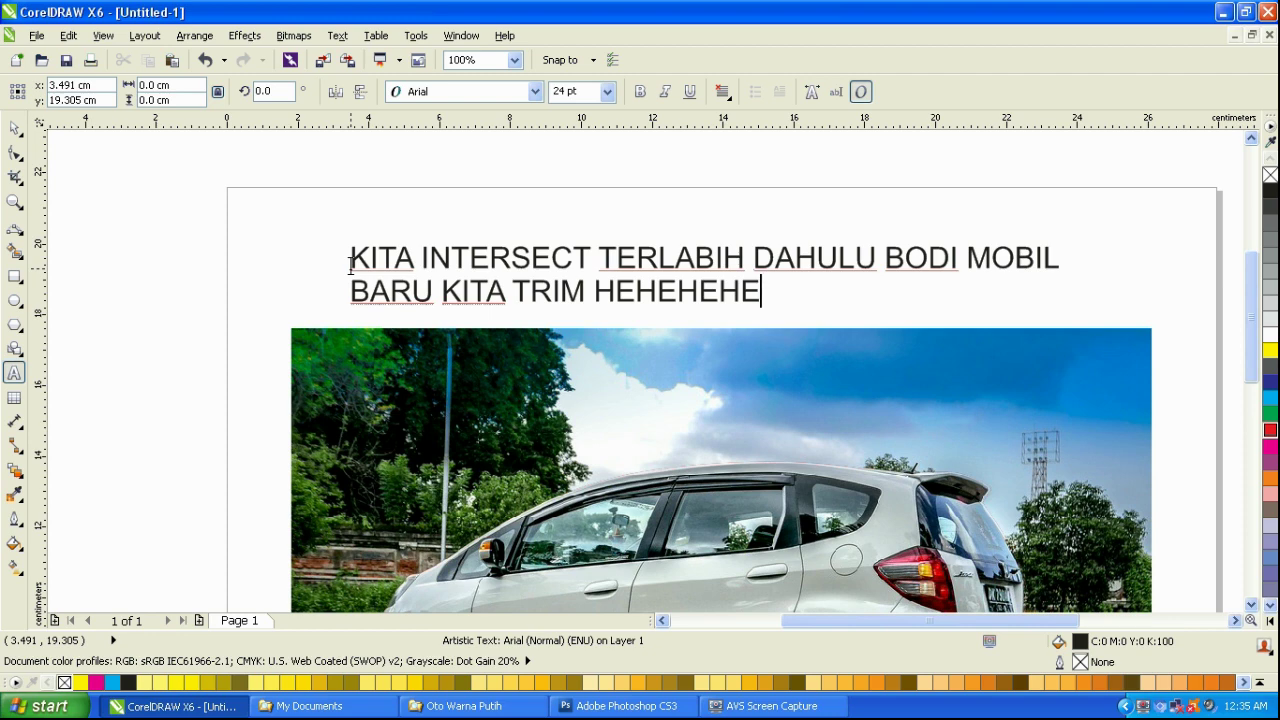
text(....)
key(BackSpace)
key(BackSpace)
key(BackSpace)
key(BackSpace)
key(BackSpace)
key(BackSpace)
key(BackSpace)
key(BackSpace)
key(BackSpace)
key(BackSpace)
key(BackSpace)
key(BackSpace)
key(BackSpace)
key(BackSpace)
key(BackSpace)
key(BackSpace)
key(BackSpace)
key(BackSpace)
key(BackSpace)
key(BackSpace)
key(BackSpace)
key(BackSpace)
key(BackSpace)
key(BackSpace)
key(BackSpace)
key(BackSpace)
key(BackSpace)
key(BackSpace)
key(BackSpace)
key(BackSpace)
key(BackSpace)
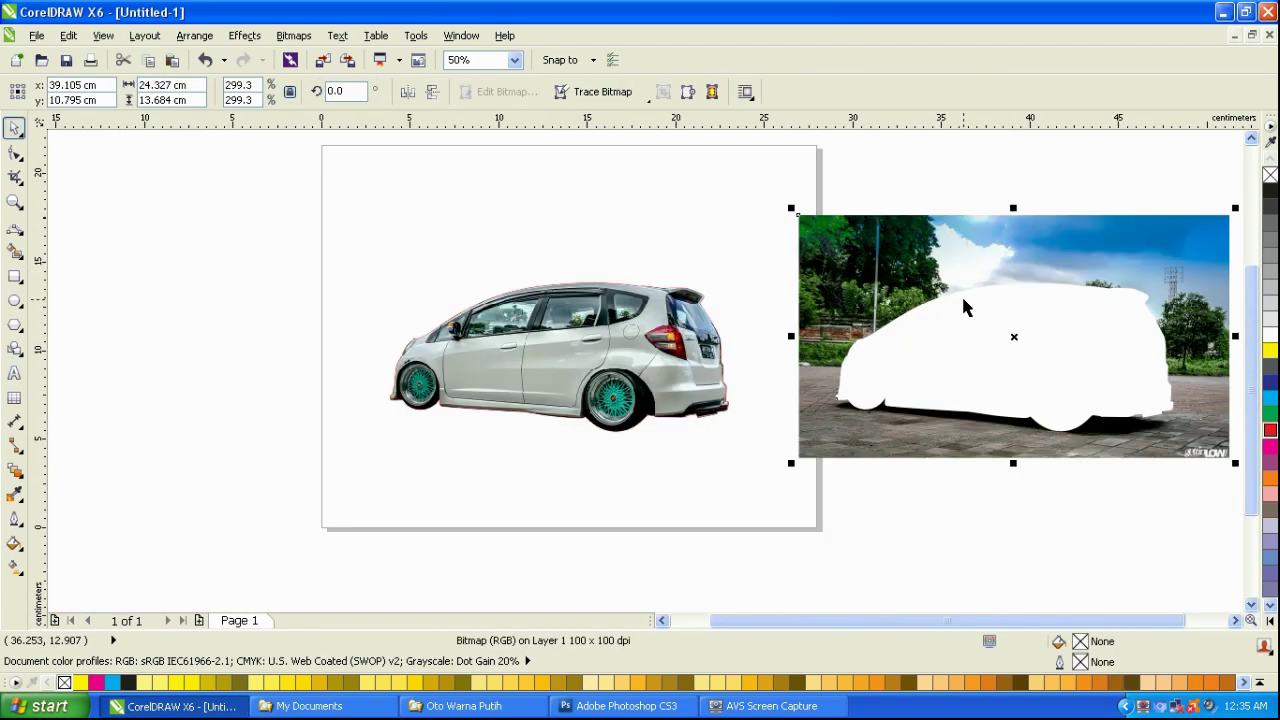
Center the trimmed background photo on the page.
key(p)
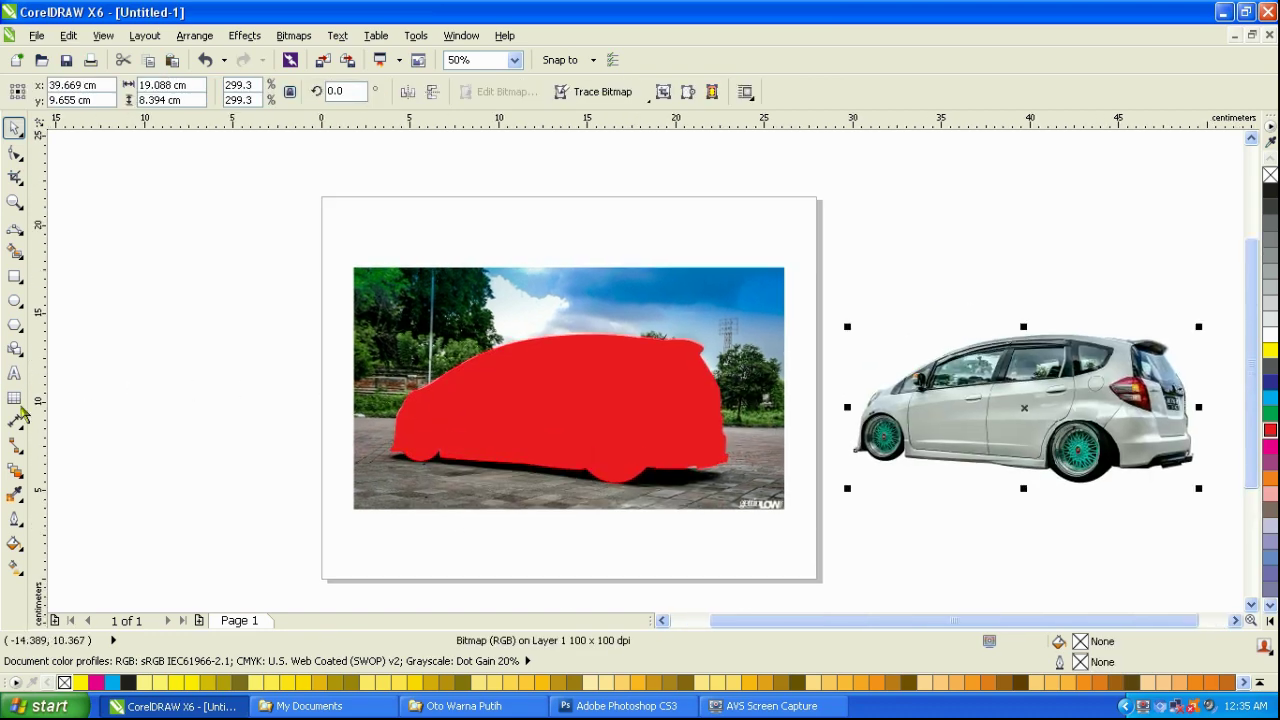
Write "SPT INILAH PENAMPAKANY" as artistic text above the photo and erase it.
click(14, 372)
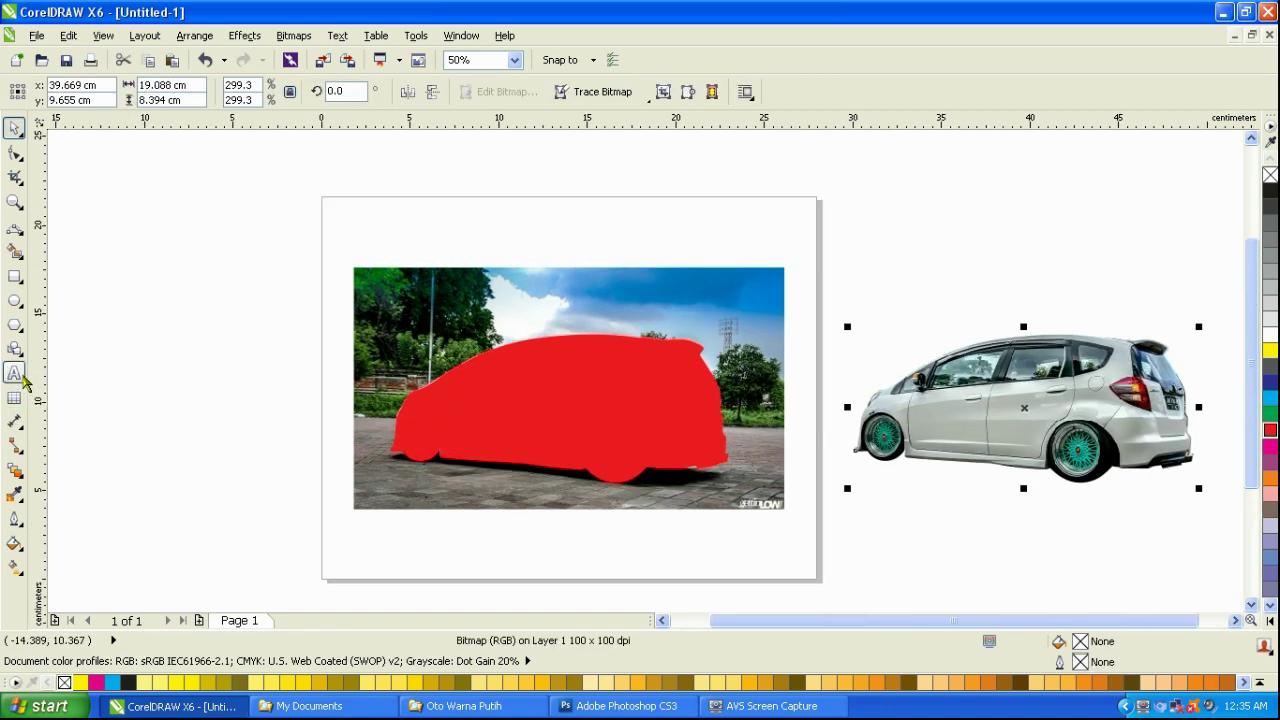
click(492, 232)
text(SPT INILAH PENAMPAKANY)
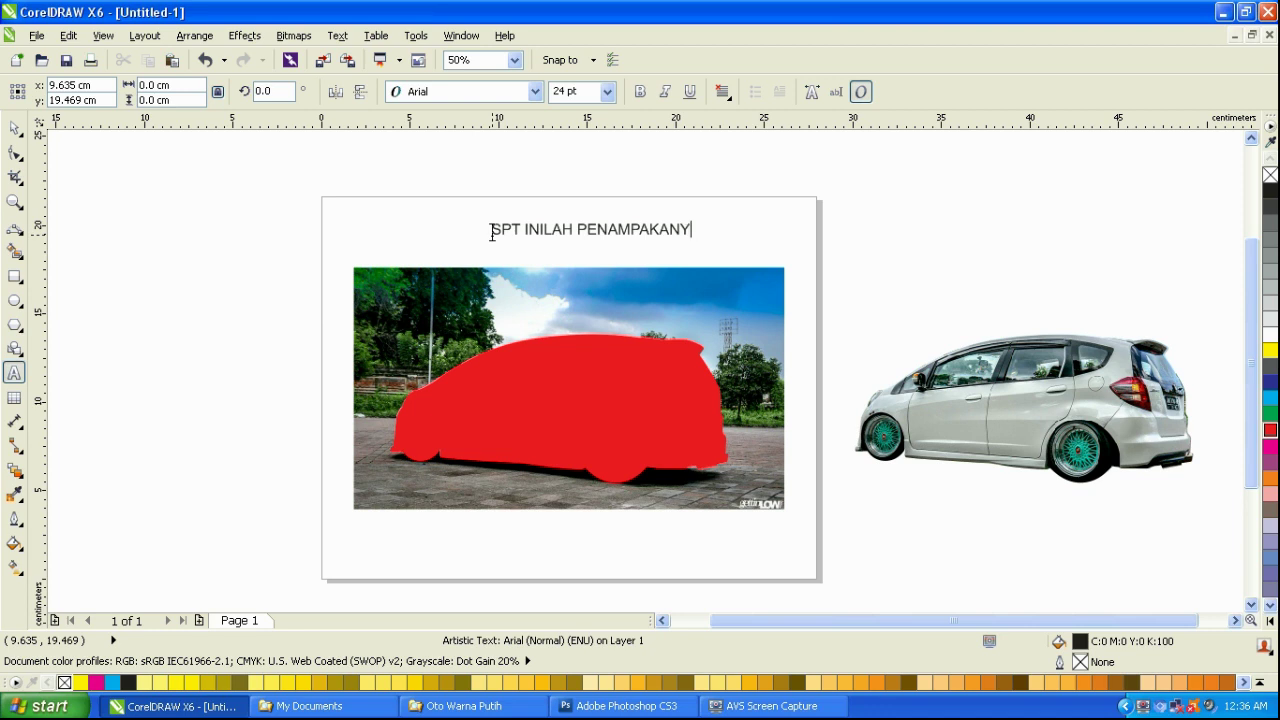
key(BackSpace)
key(BackSpace)
key(BackSpace)
key(BackSpace)
key(BackSpace)
key(BackSpace)
key(BackSpace)
key(BackSpace)
key(BackSpace)
key(BackSpace)
key(BackSpace)
key(BackSpace)
key(BackSpace)
key(BackSpace)
key(BackSpace)
key(BackSpace)
key(BackSpace)
key(BackSpace)
key(BackSpace)
key(BackSpace)
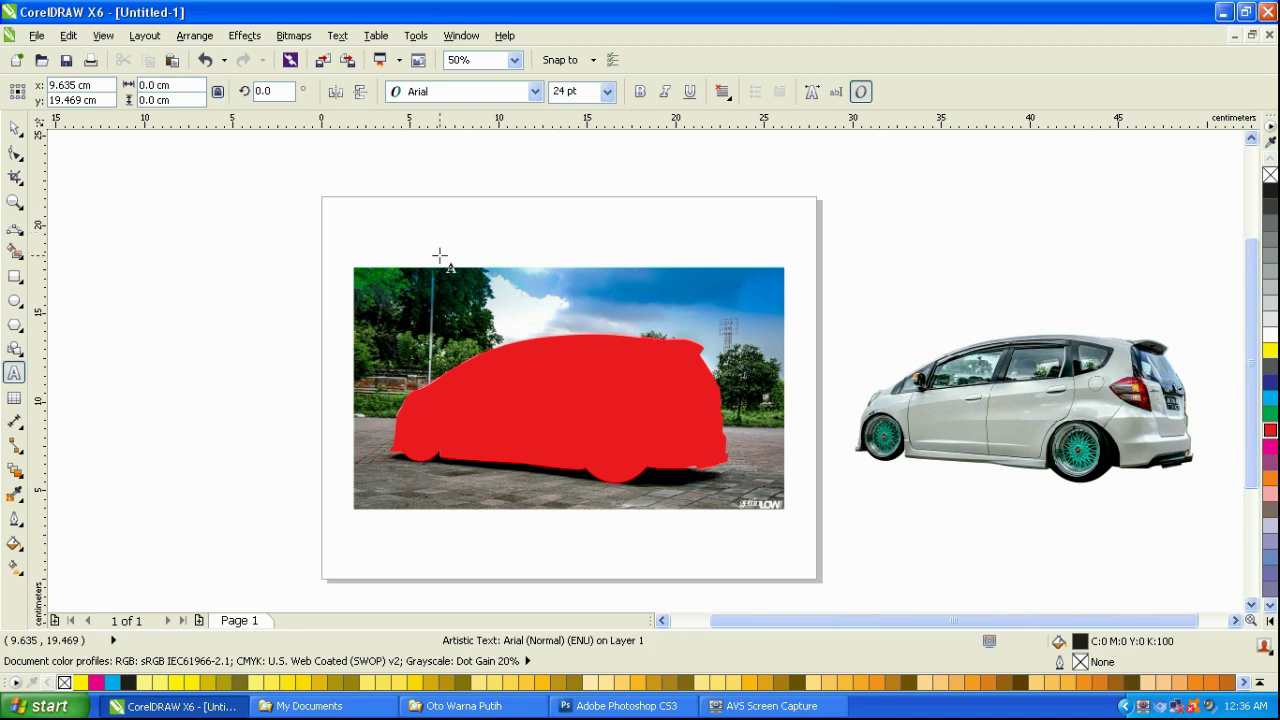
Align the vertical centers of the car cut-out and the red car shape so the cut-out sits back in the photo.
click(14, 129)
click(975, 435)
shift+click(651, 419)
key(c)
click(1043, 442)
scroll(502, 398, up, 1)
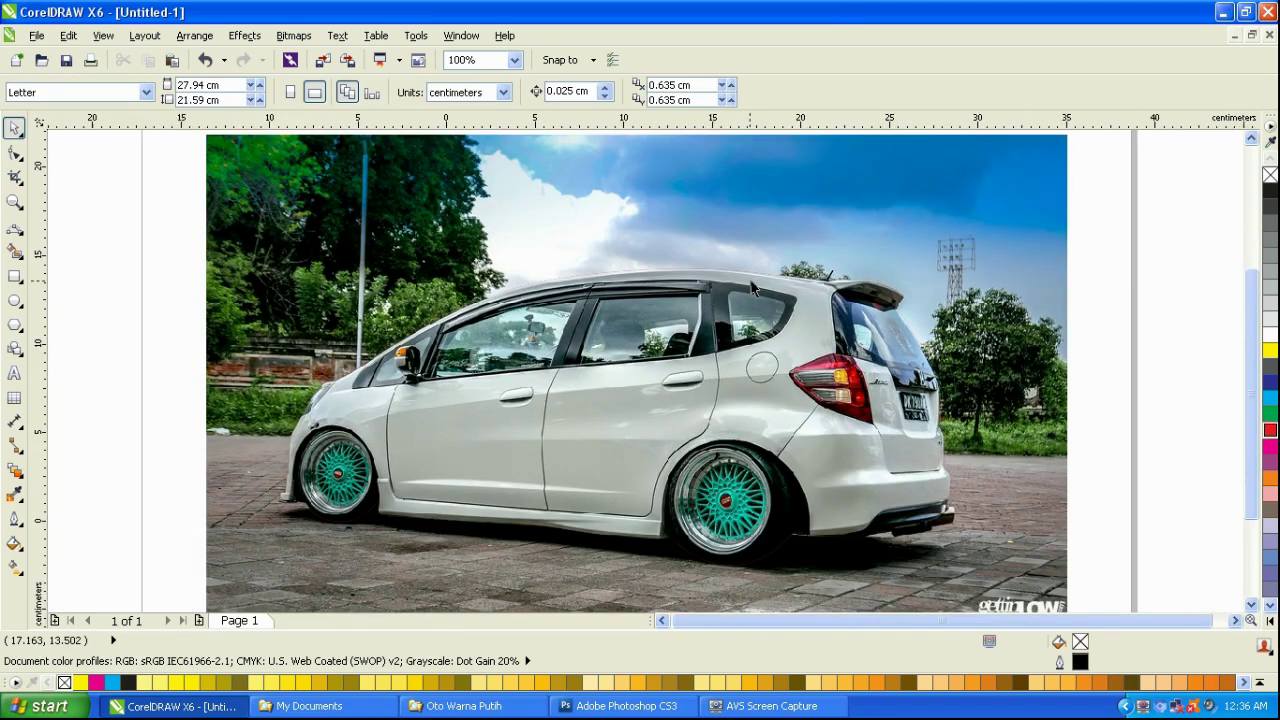
Write "OKE SEKARANG KITA MEMBUAT BACKGROUNDNYA MENJADI HITAM PUTIH ATAU GRAYSCALE" above the photo and delete the text.
scroll(748, 282, down, 1)
click(15, 373)
click(513, 175)
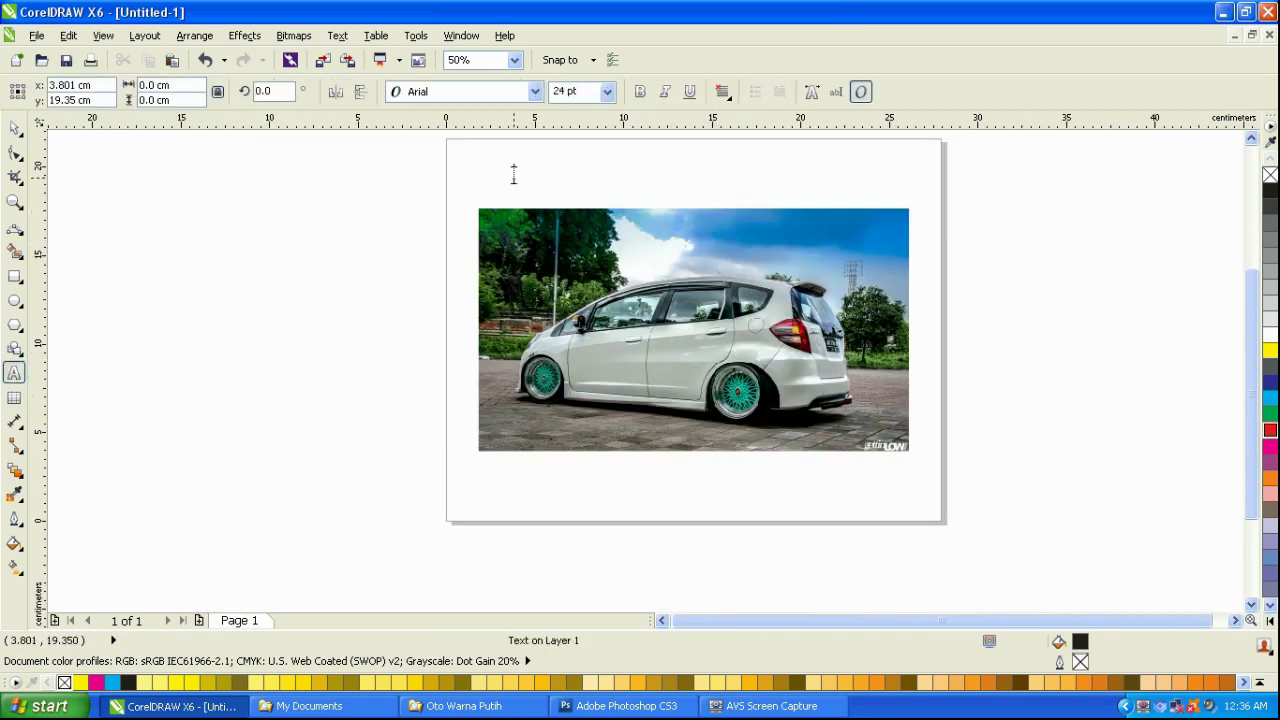
text(PK)
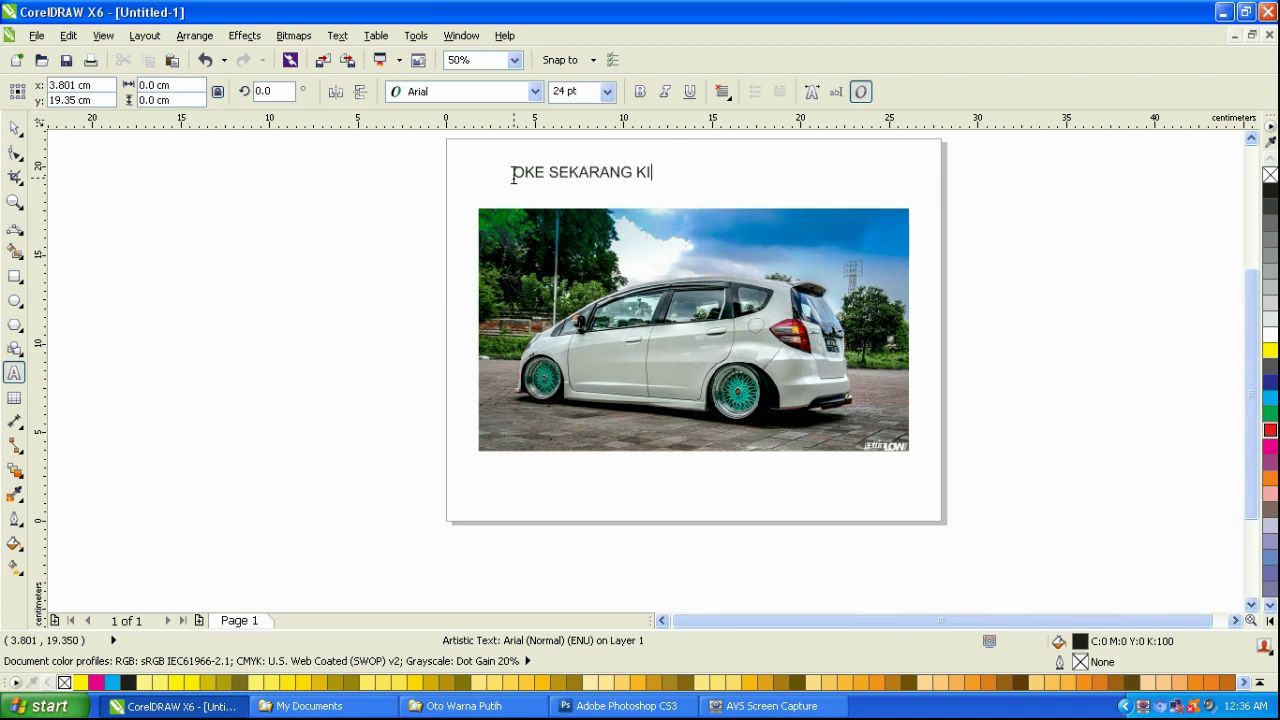
text(BUAT BACKGROUNDNYA MENJADI)
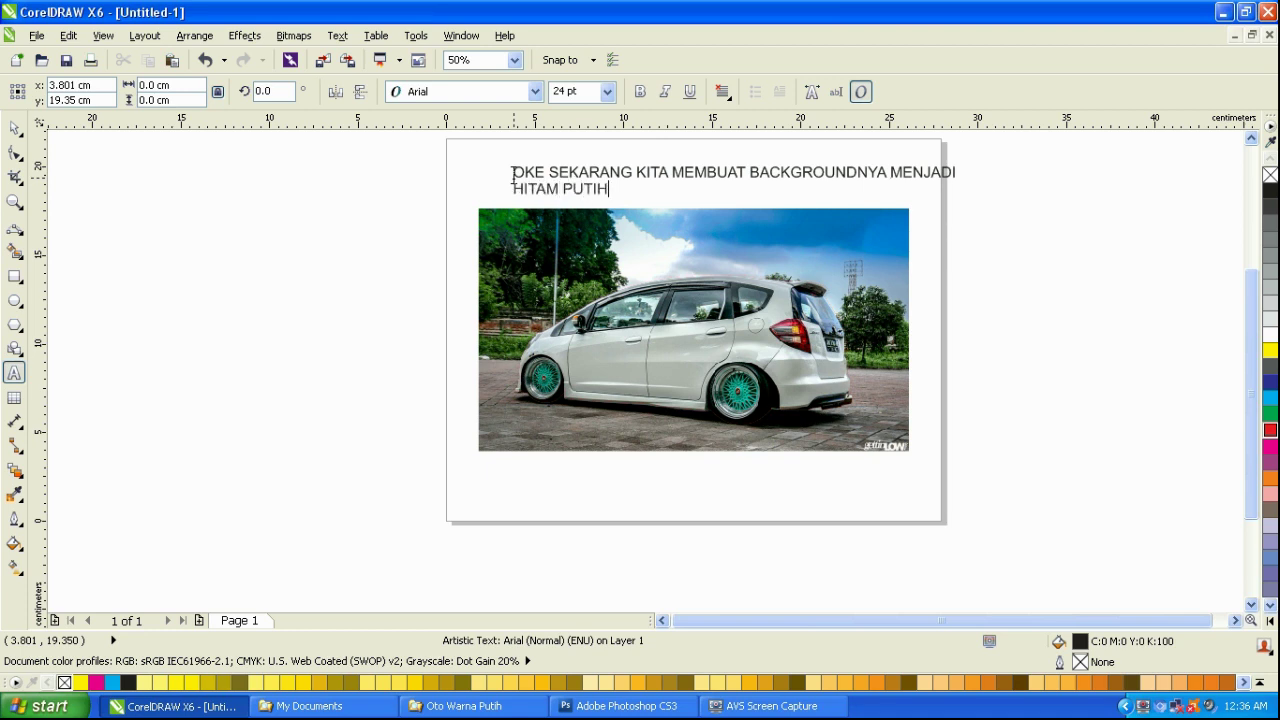
text(TAU GRAYSCALE)
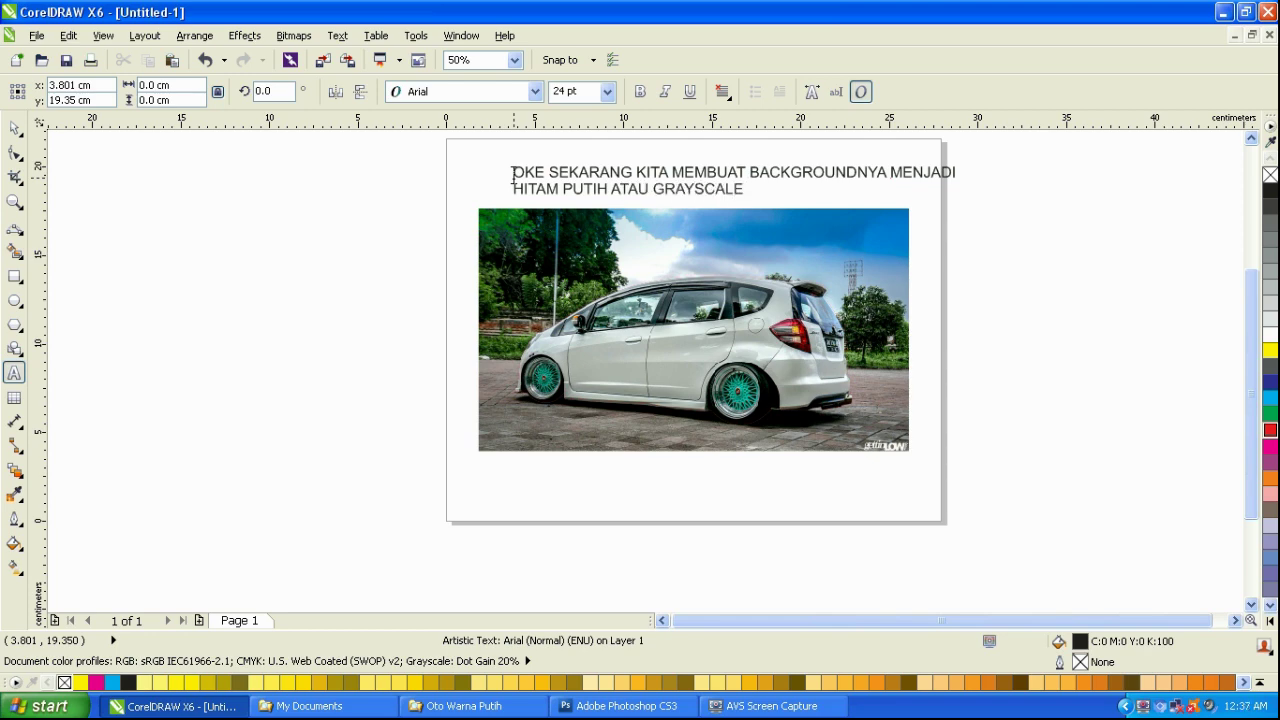
scroll(513, 177, up, 2)
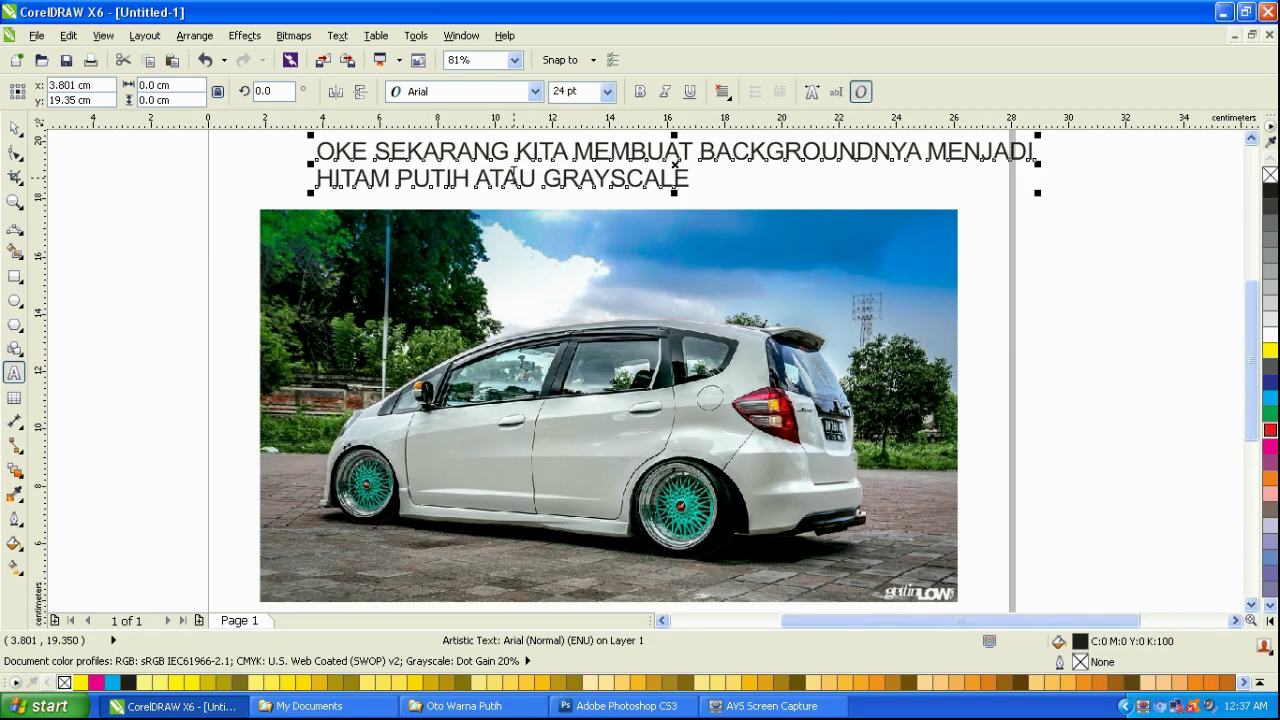
click(14, 128)
click(57, 200)
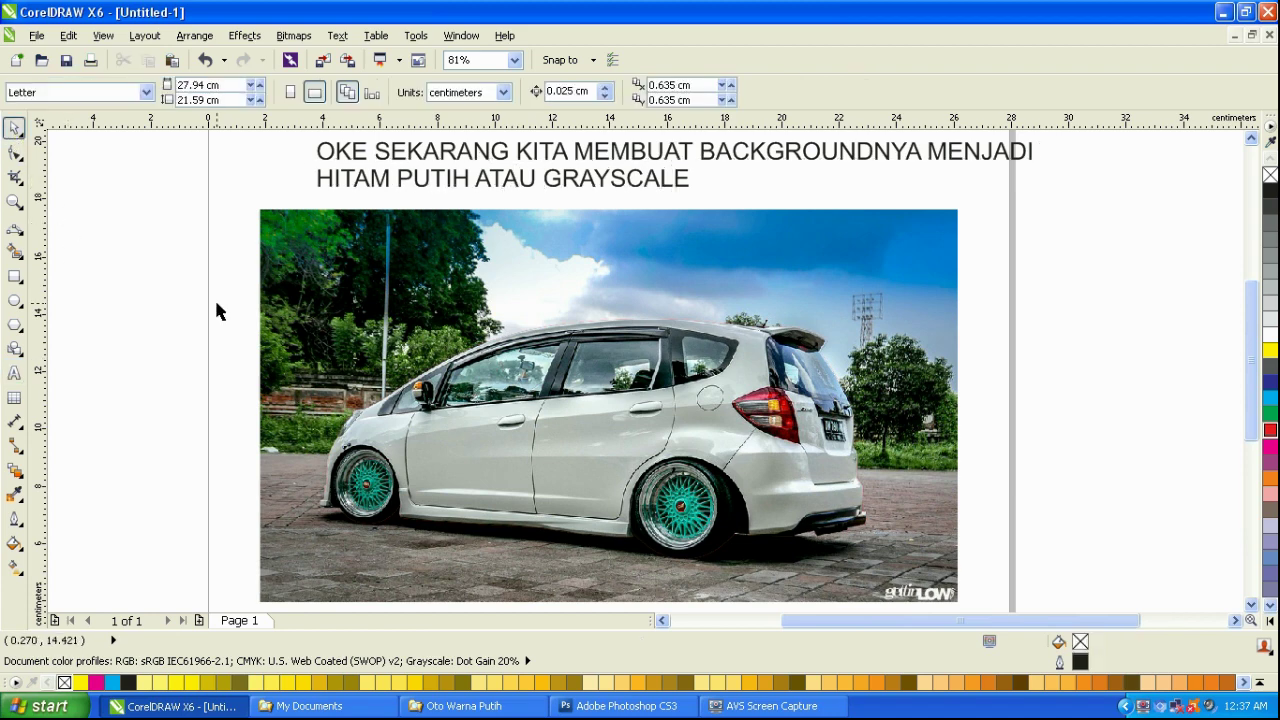
click(519, 180)
key(Delete)
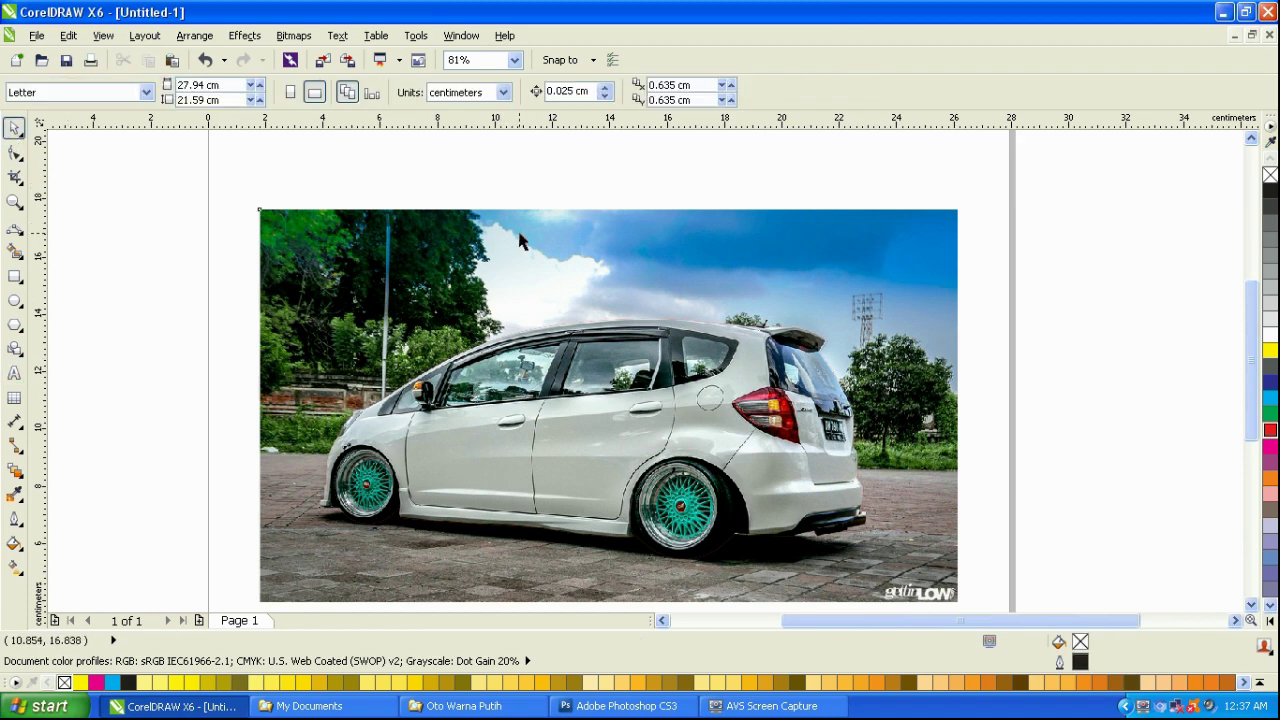
Write the note "KLICK BACKGROUN" above the photo and delete the text.
key(F8)
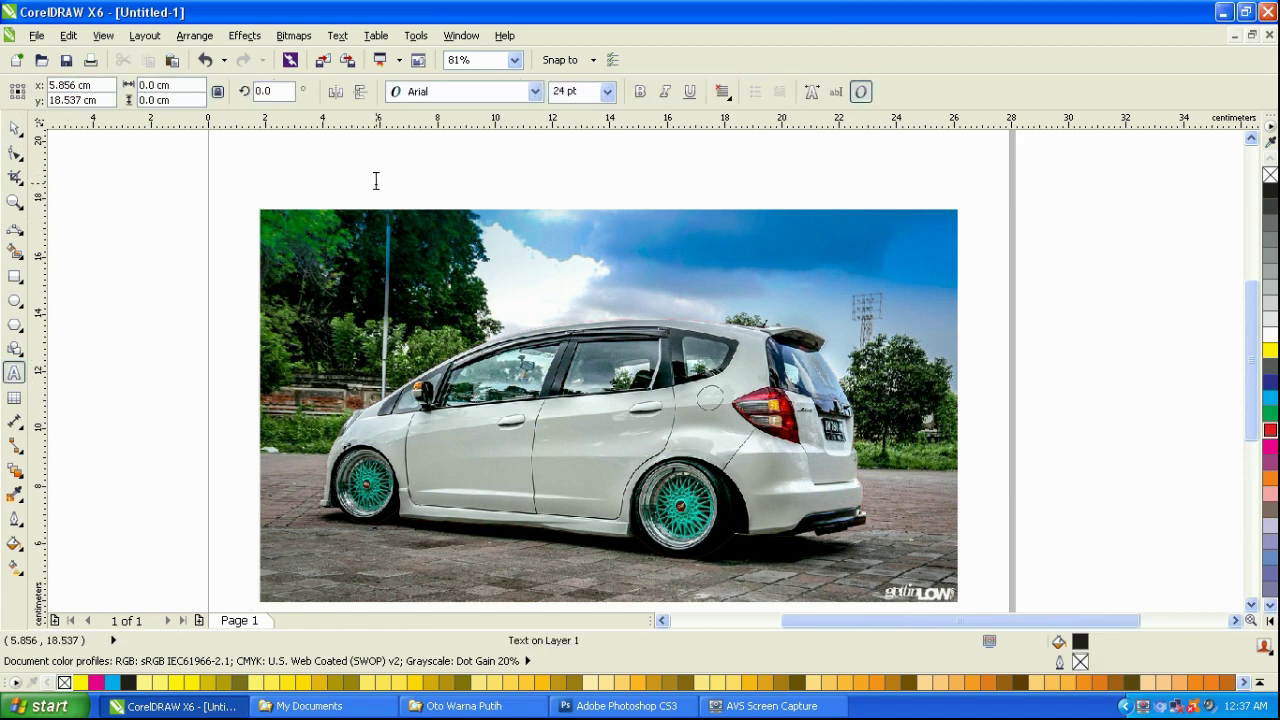
click(376, 180)
text(KLIC)
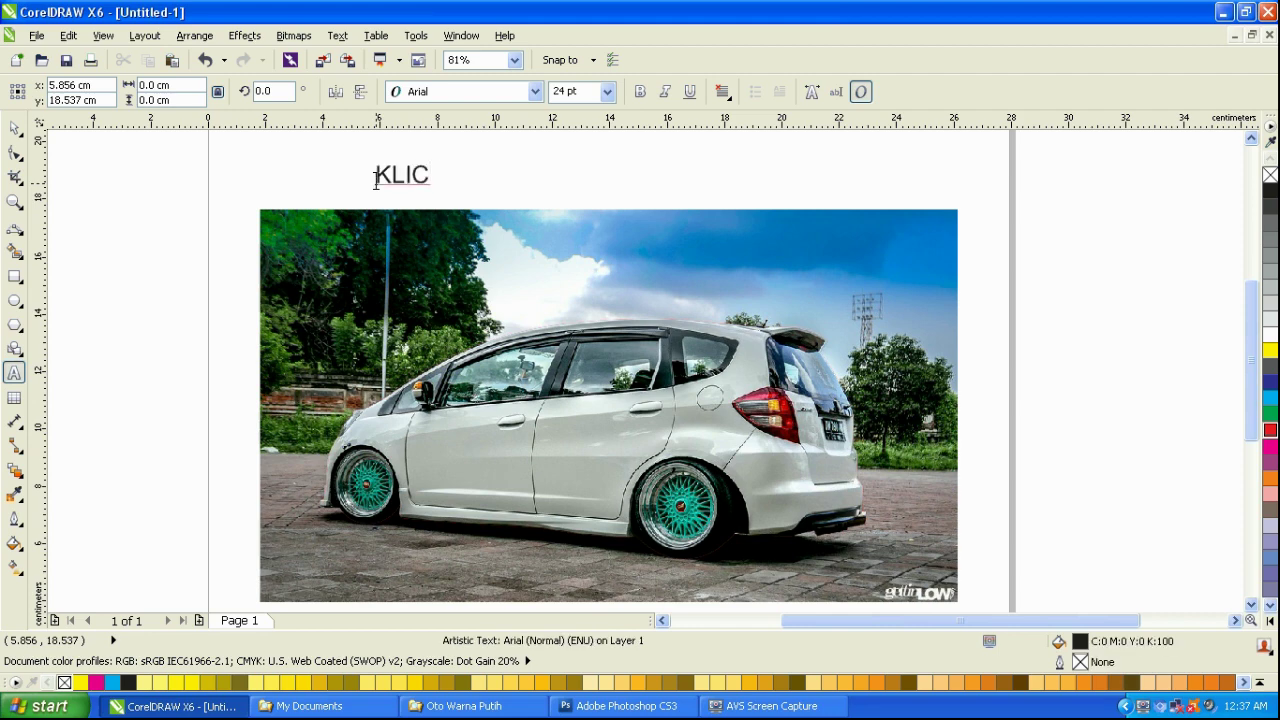
text( BACKGROUD)
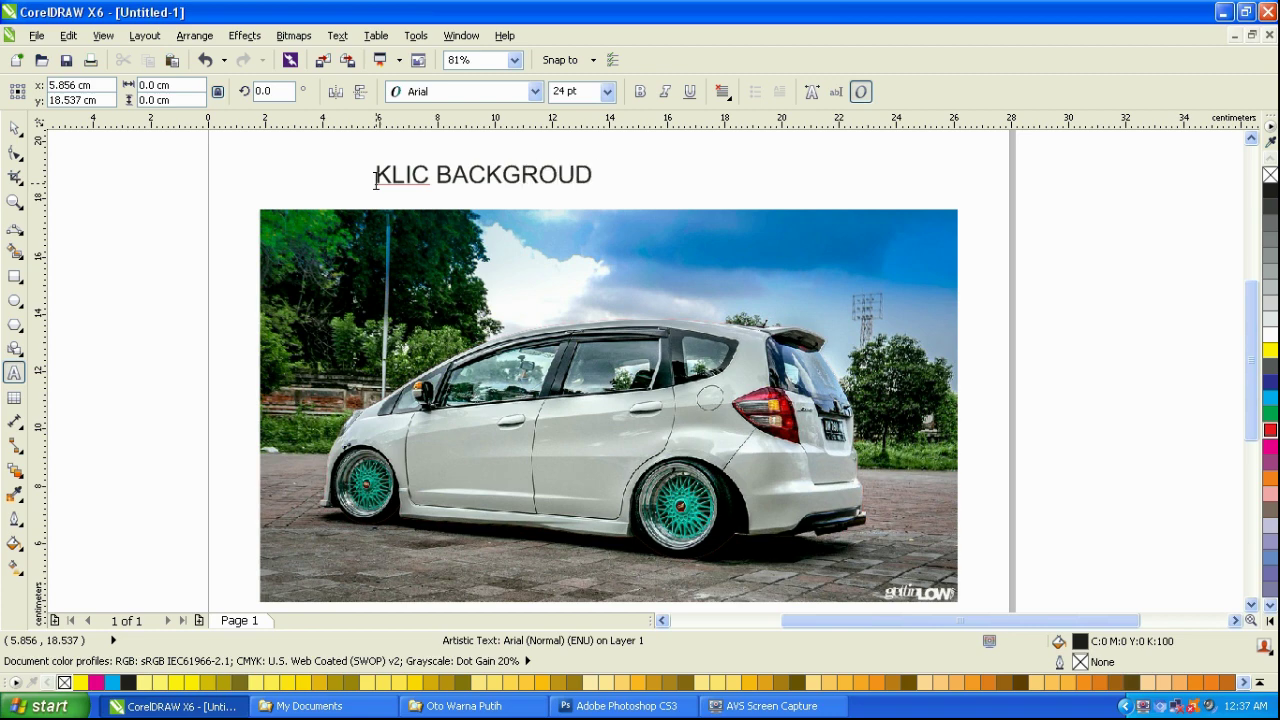
key(BackSpace)
text(N)
click(431, 175)
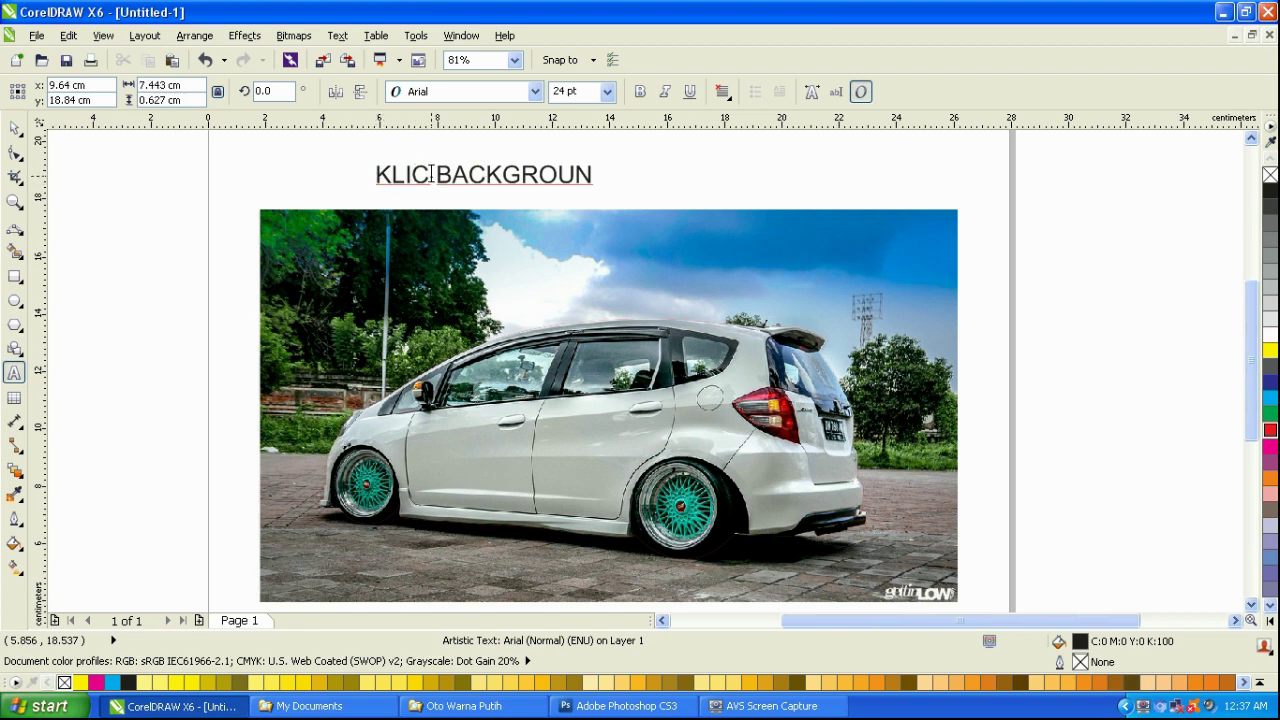
text(K)
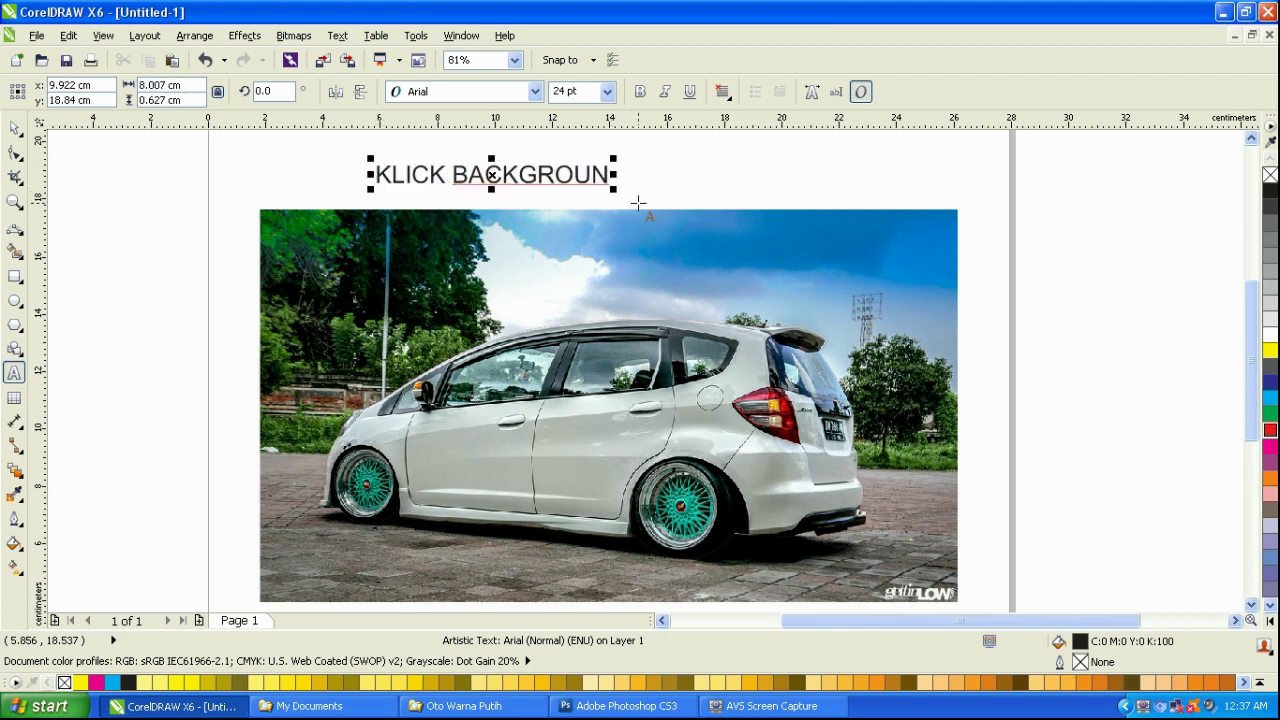
key(ctrl+space)
key(Delete)
Convert the background photo to Grayscale (8-bit) mode and preview the composition full screen.
click(596, 280)
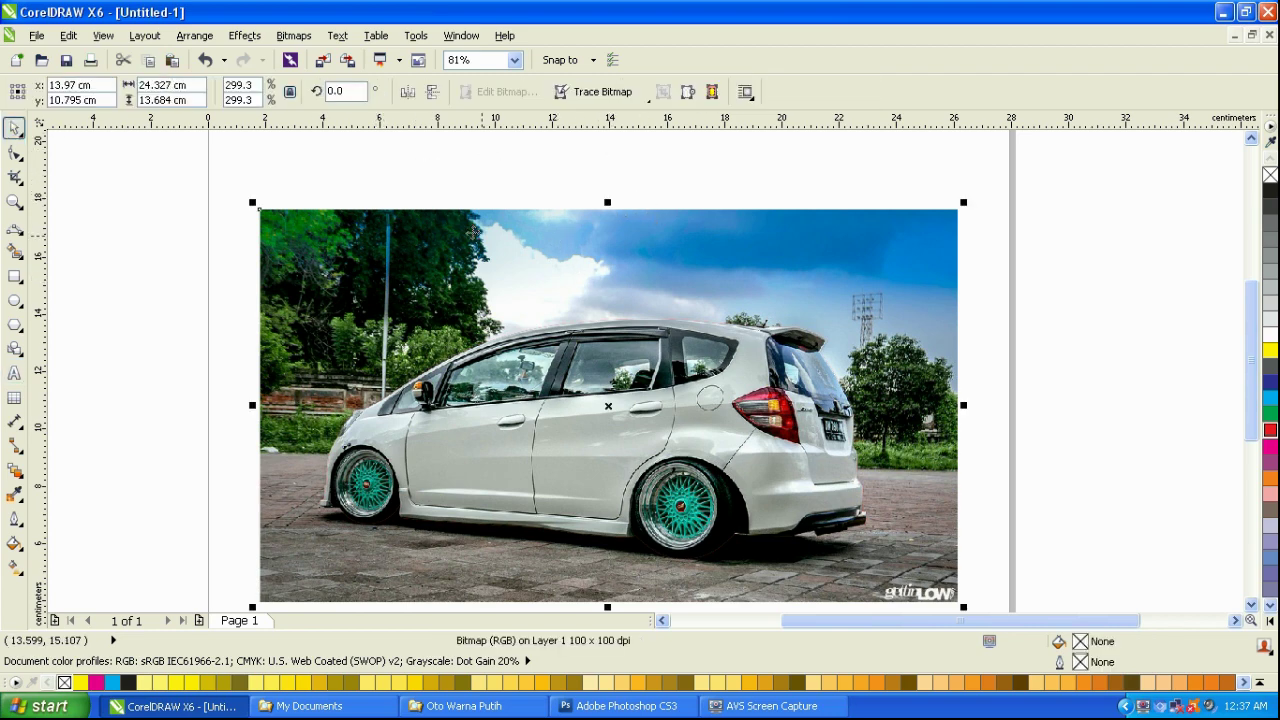
click(300, 38)
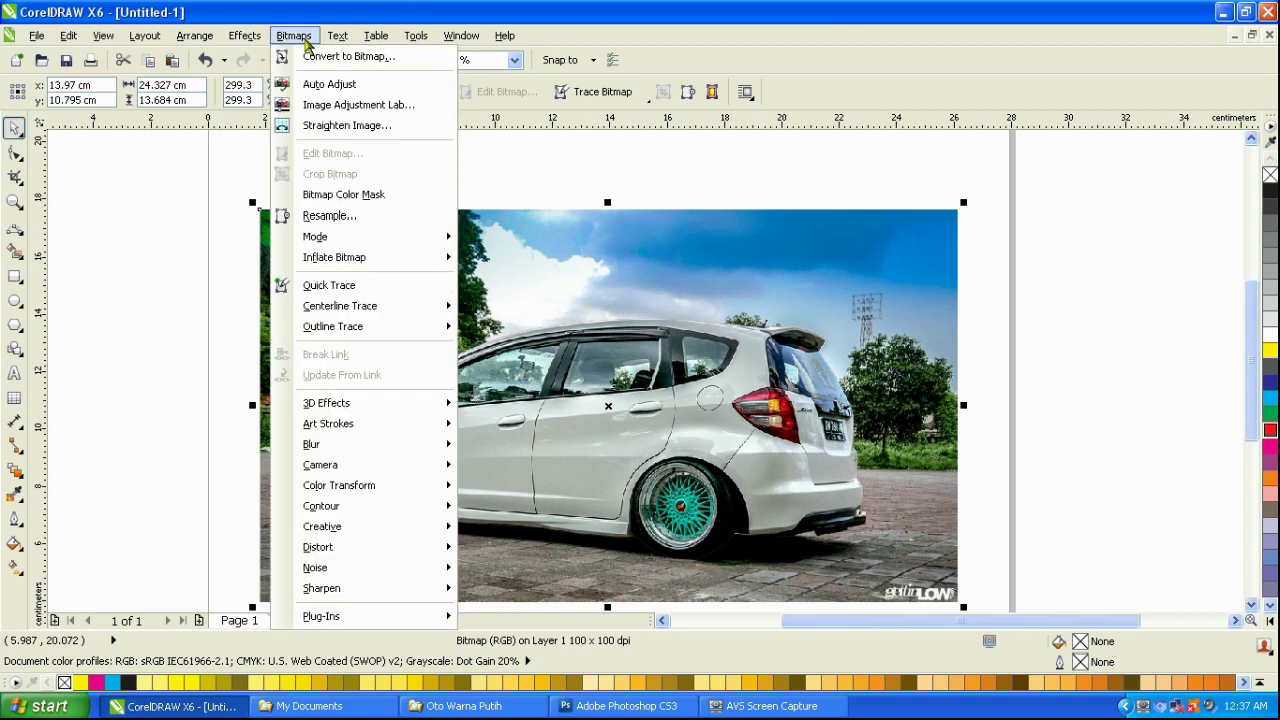
mouse_move(340, 240)
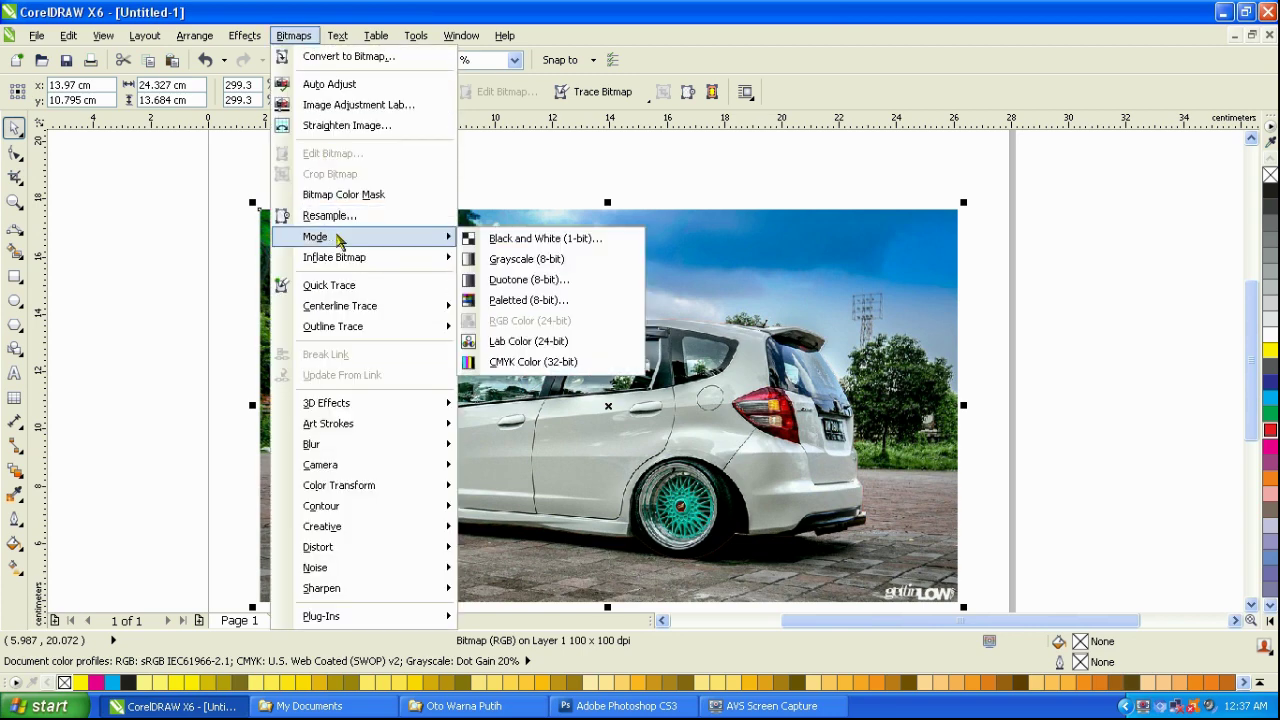
click(558, 259)
click(641, 175)
key(F4)
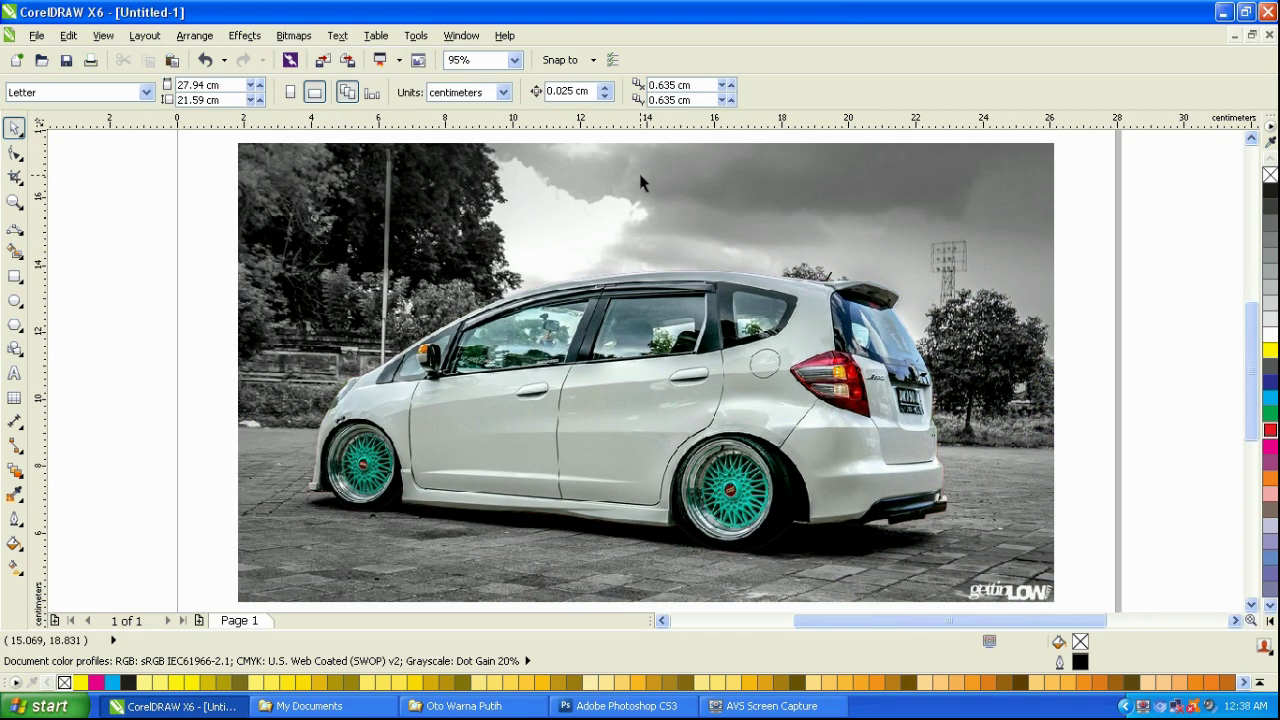
key(F9)
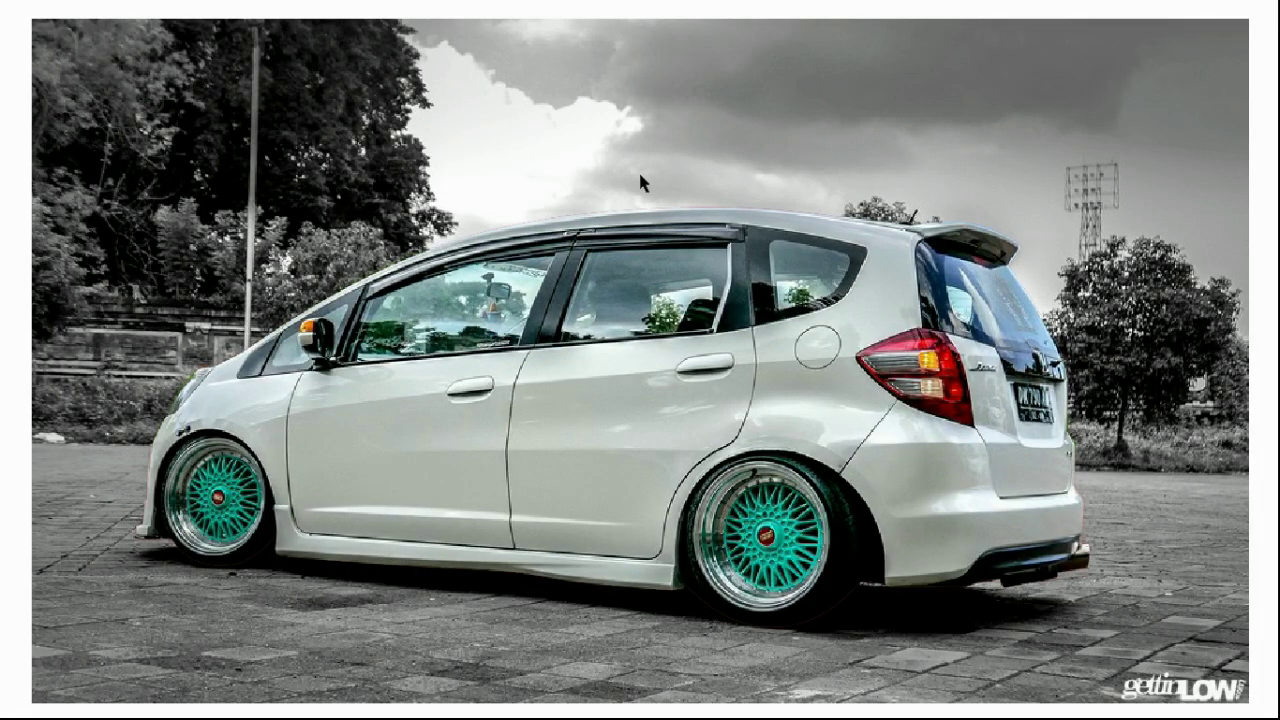
click(640, 176)
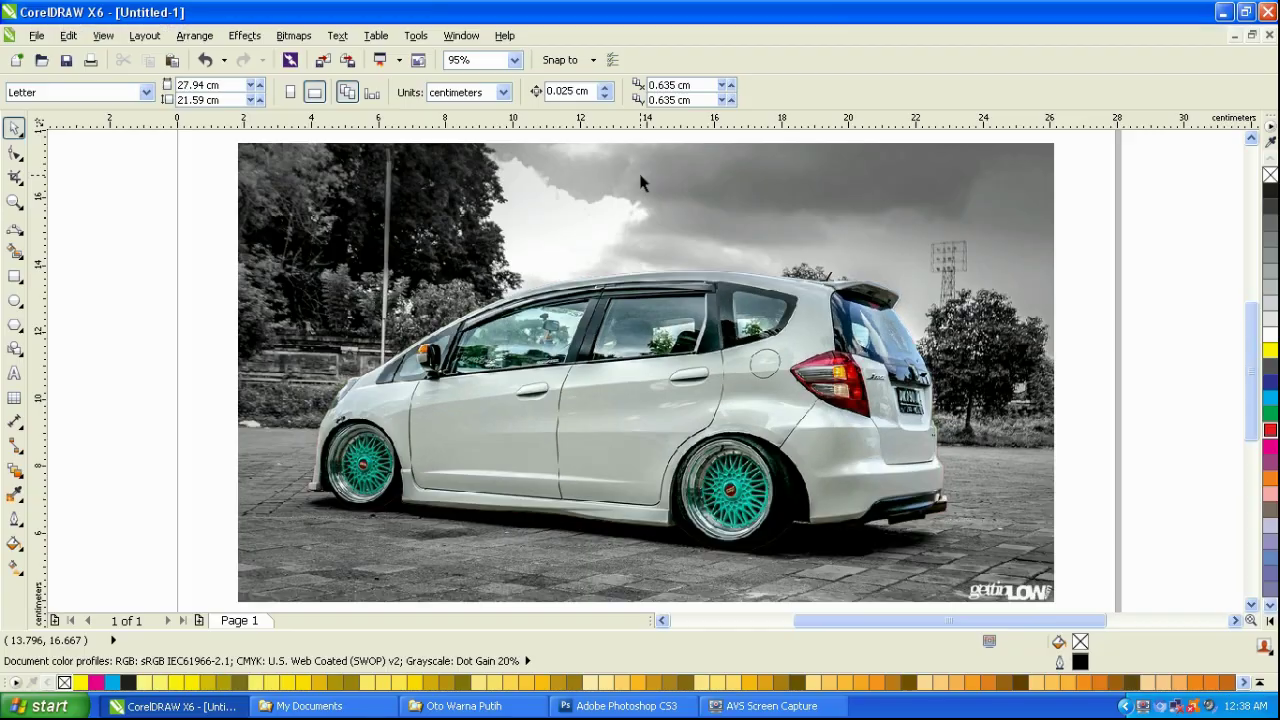
Set the grayscale background's Brightness to -5, Contrast to 11 and Intensity to -2, then preview the composition full screen.
click(294, 36)
mouse_move(244, 36)
mouse_move(272, 60)
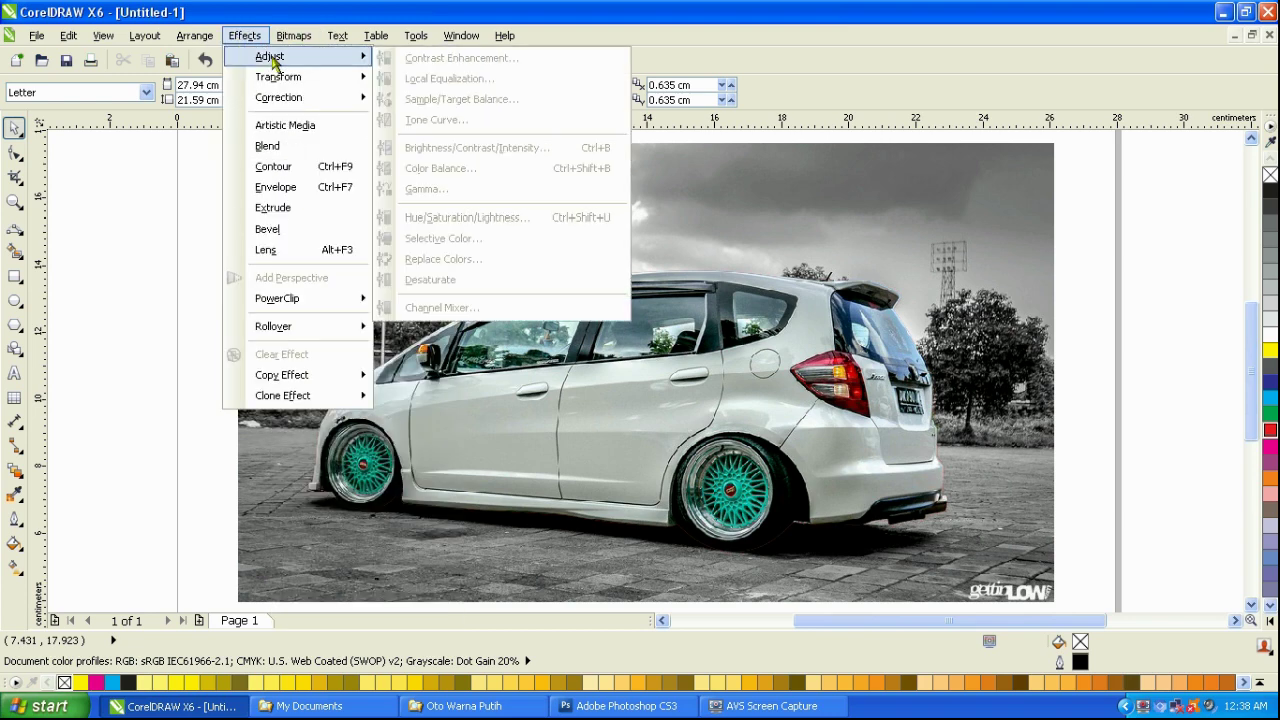
click(925, 218)
click(244, 36)
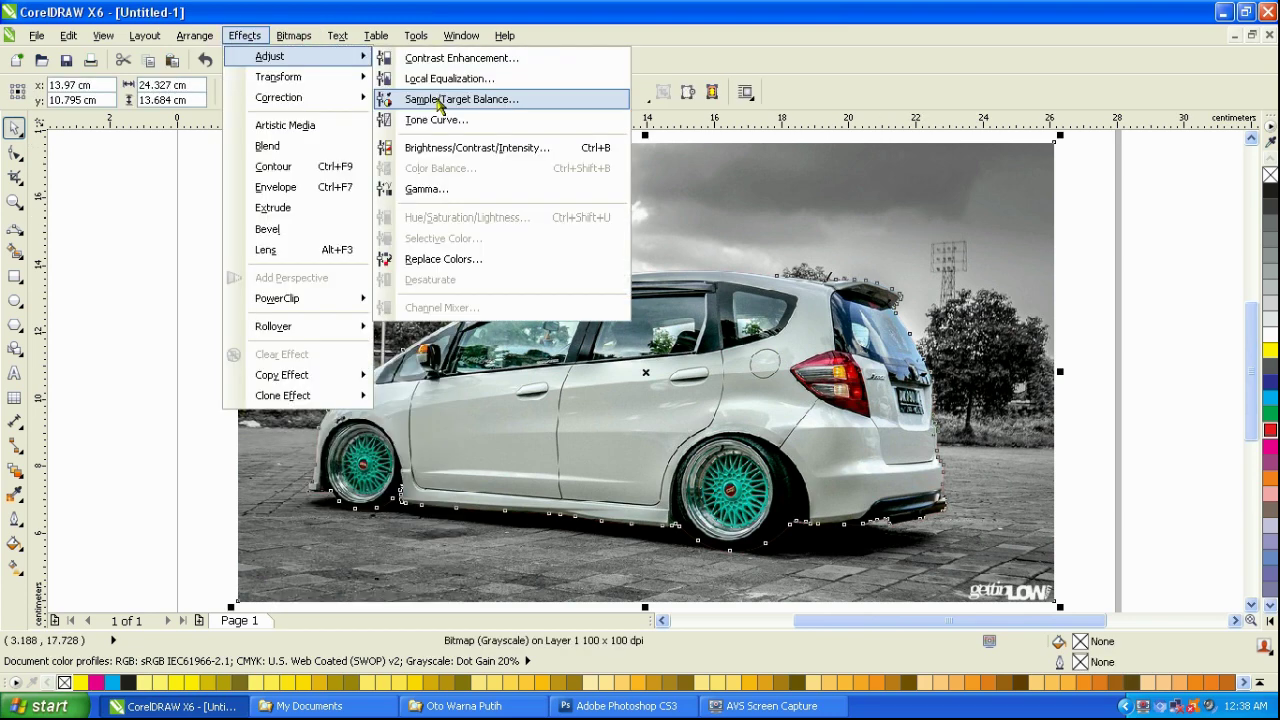
click(452, 150)
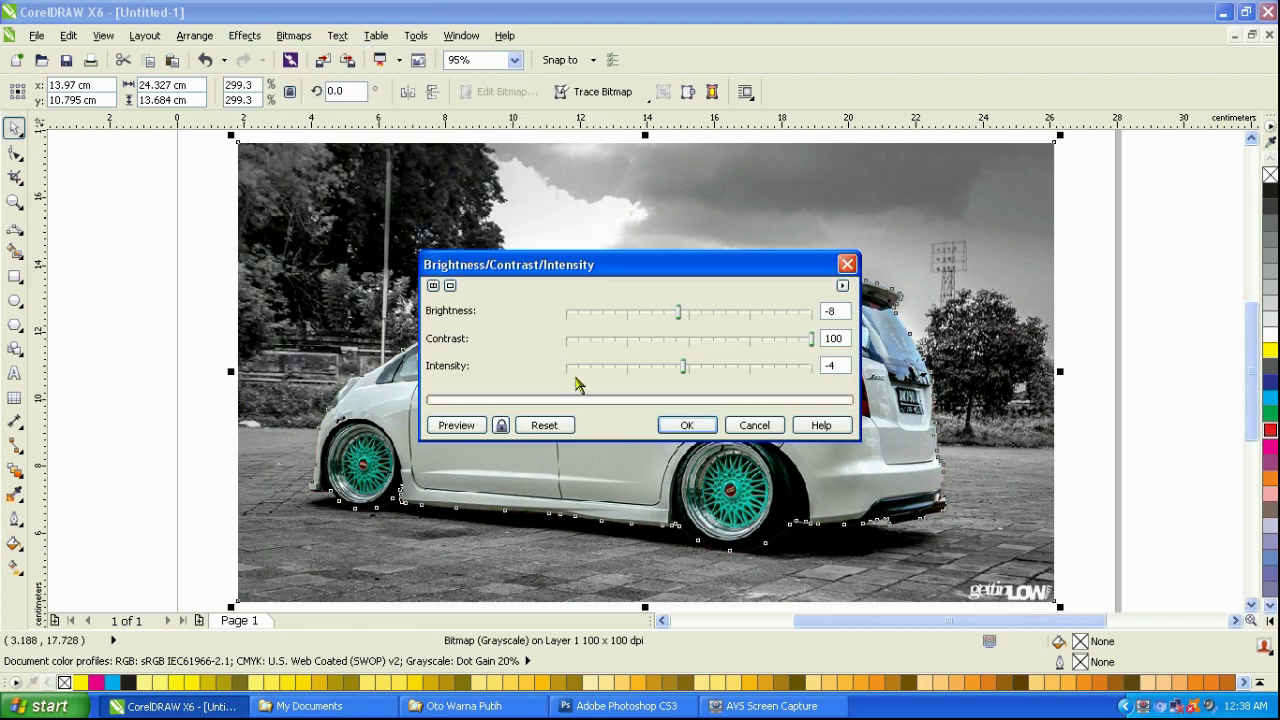
click(502, 426)
drag(630, 273, 310, 228)
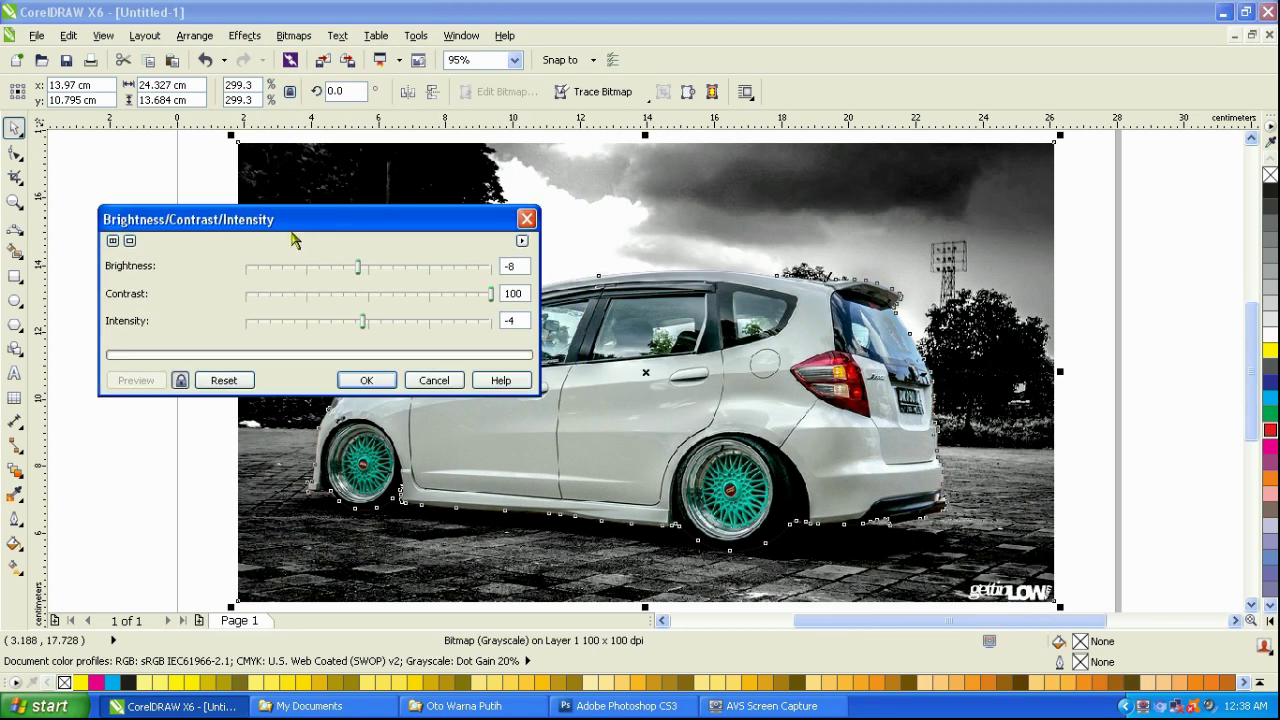
drag(490, 303, 361, 272)
drag(300, 219, 274, 47)
drag(337, 150, 338, 102)
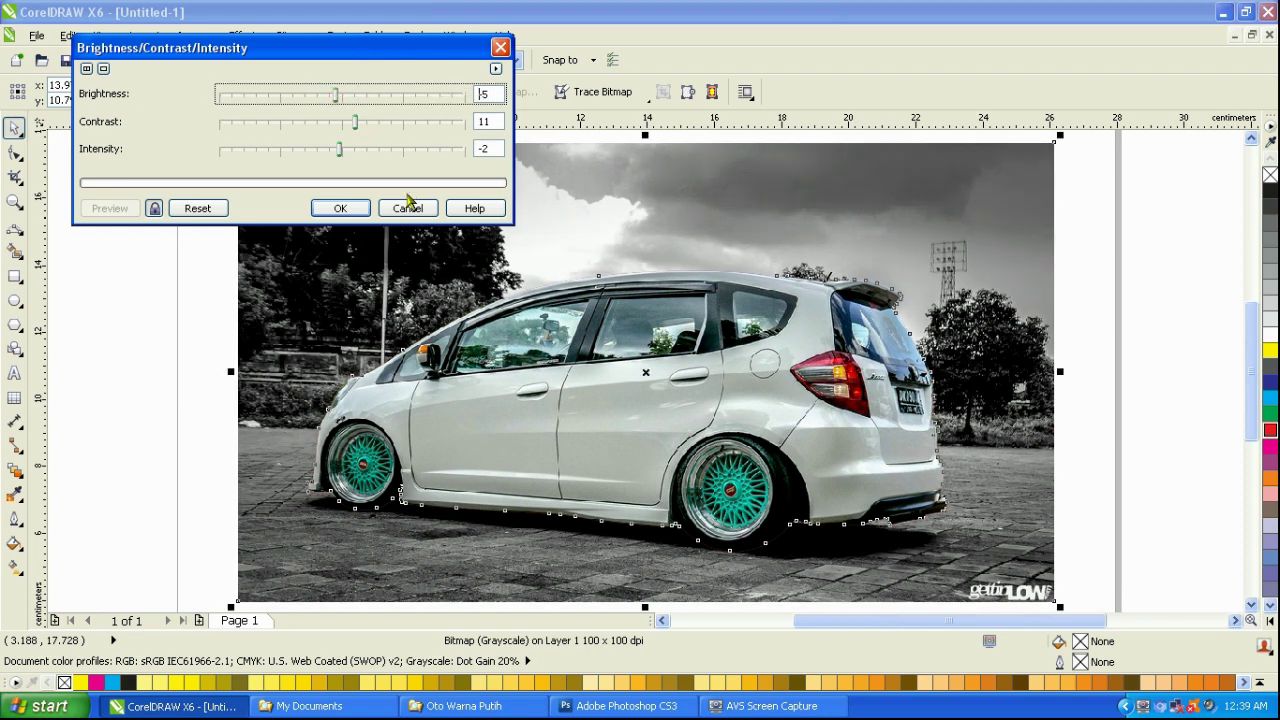
click(340, 208)
click(201, 235)
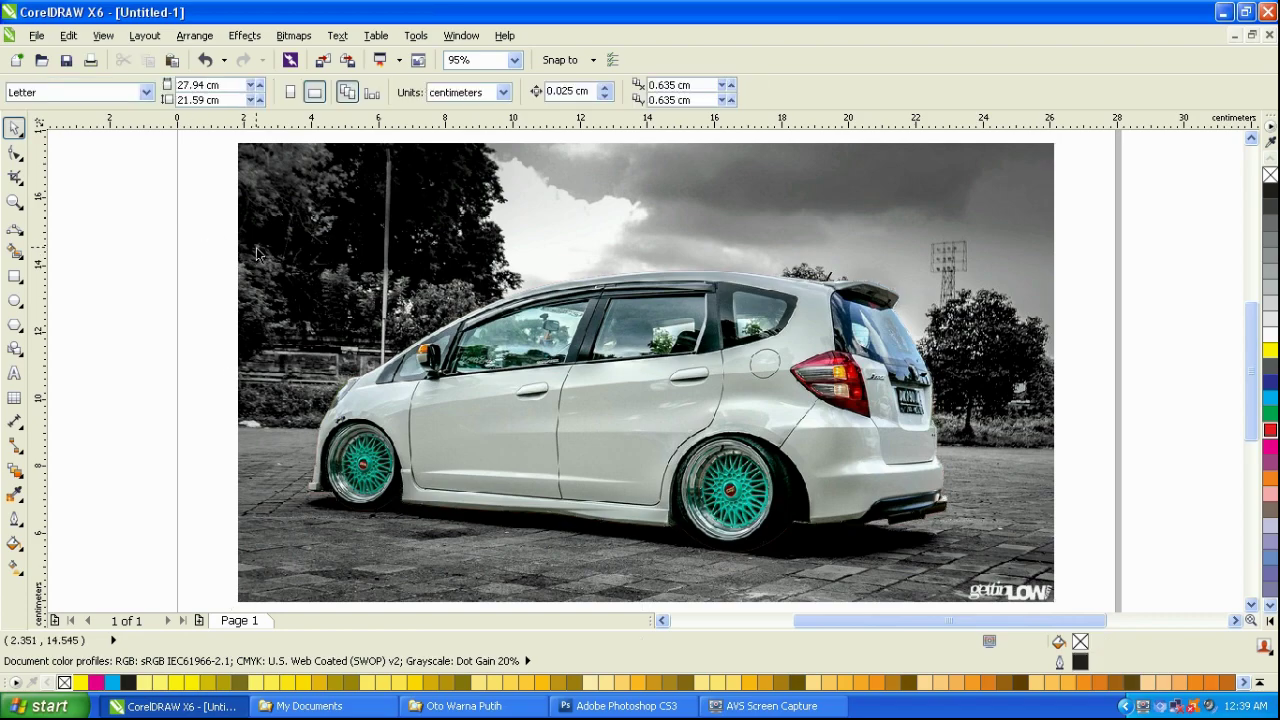
key(F9)
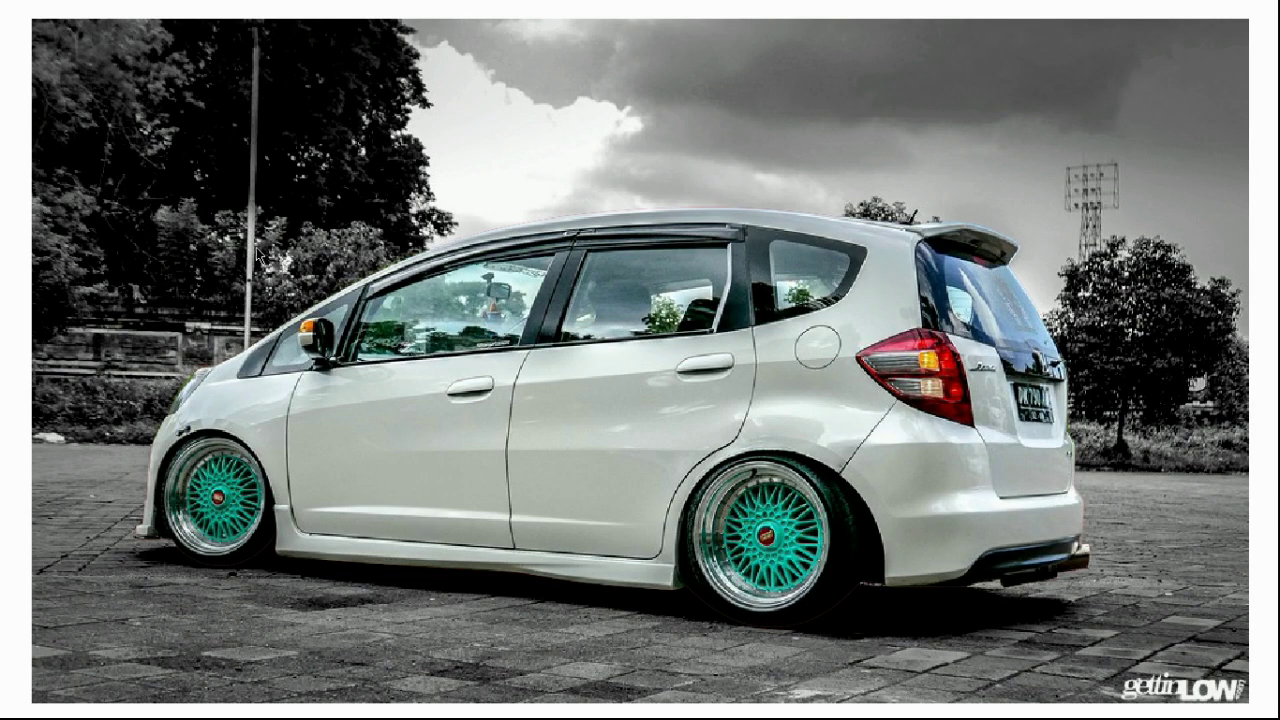
key(Escape)
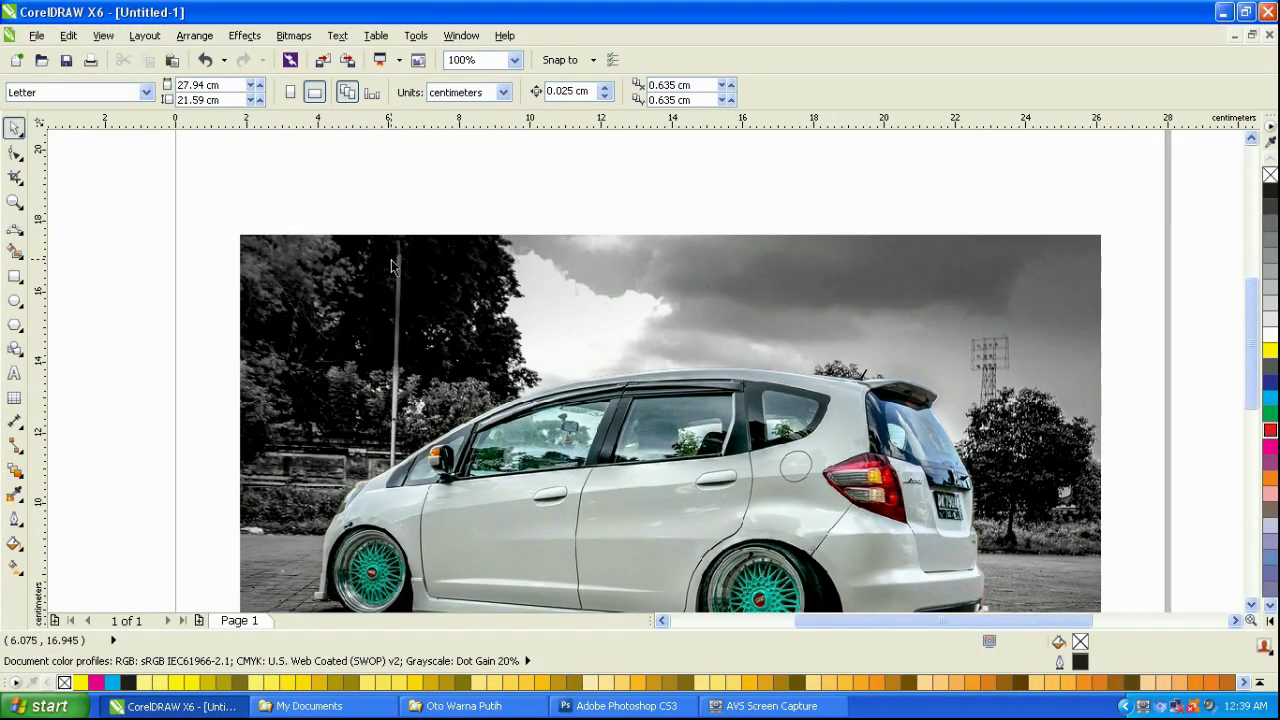
Send the color car cut-out one level back behind the red car shape, and give that shape a yellow outline without fill.
scroll(591, 462, down, 1)
click(613, 449)
key(ctrl+Page_Down)
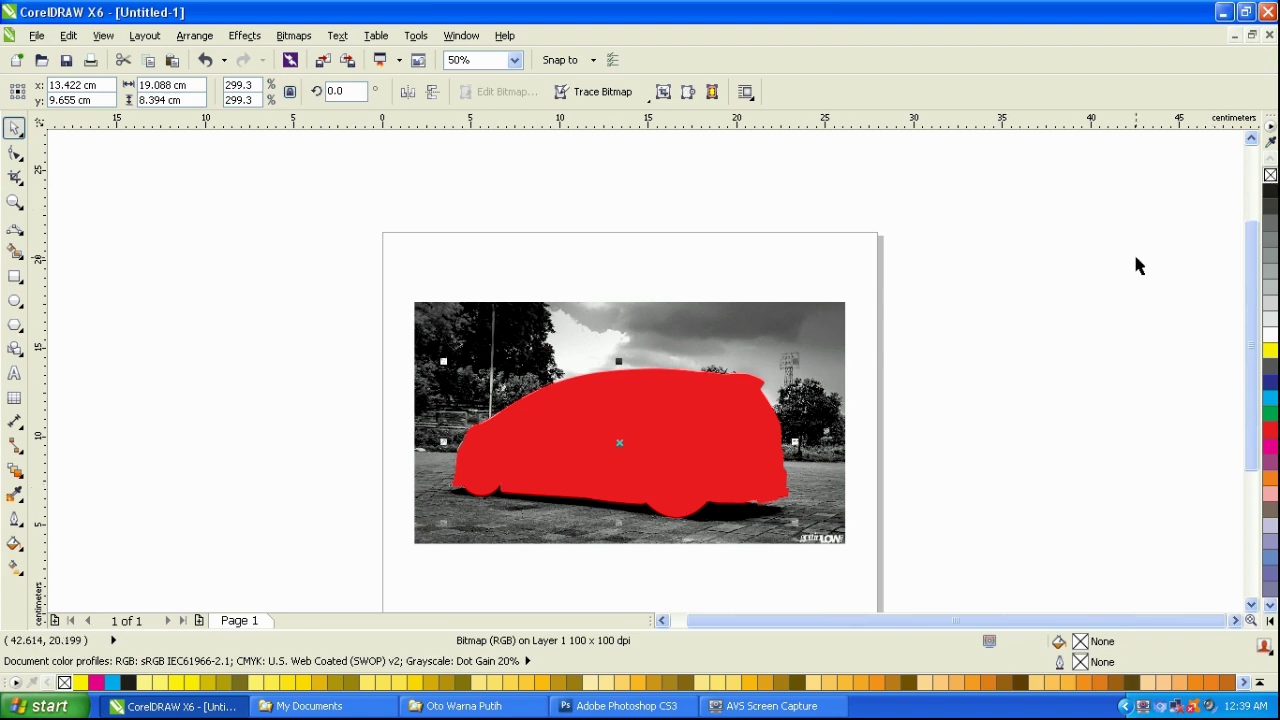
drag(700, 455, 538, 519)
key(ctrl+z)
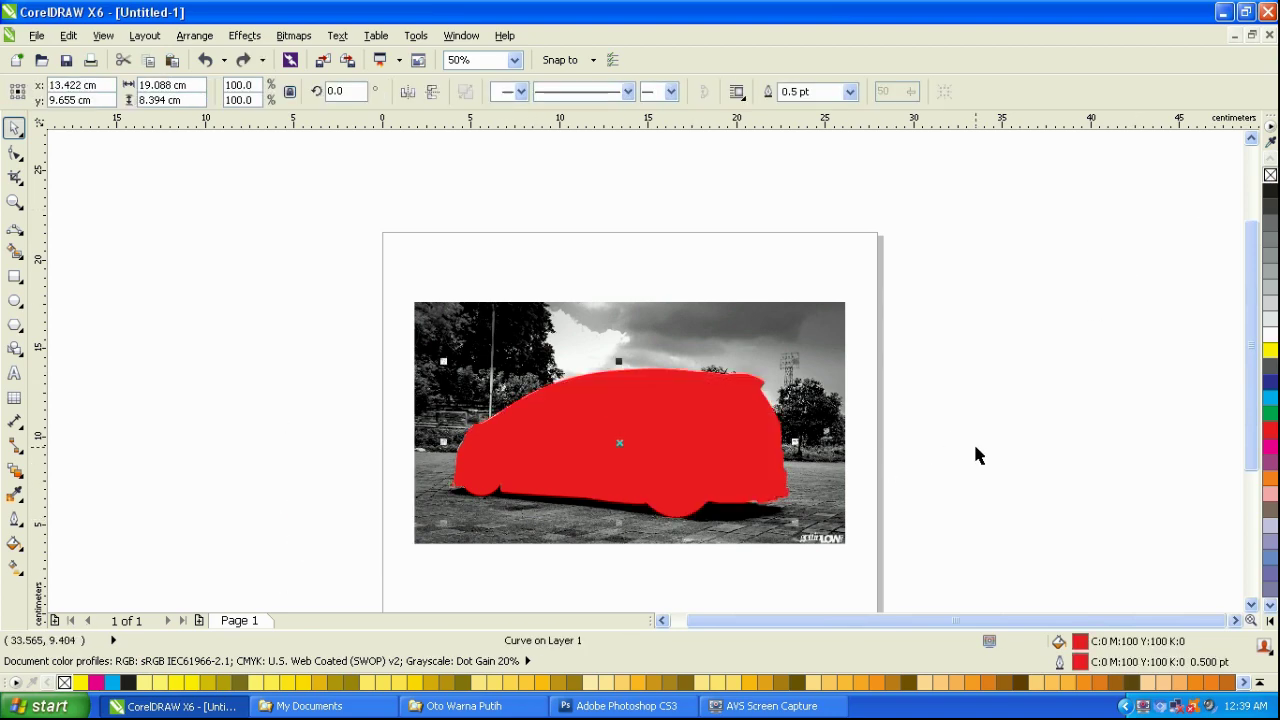
right_click(1270, 349)
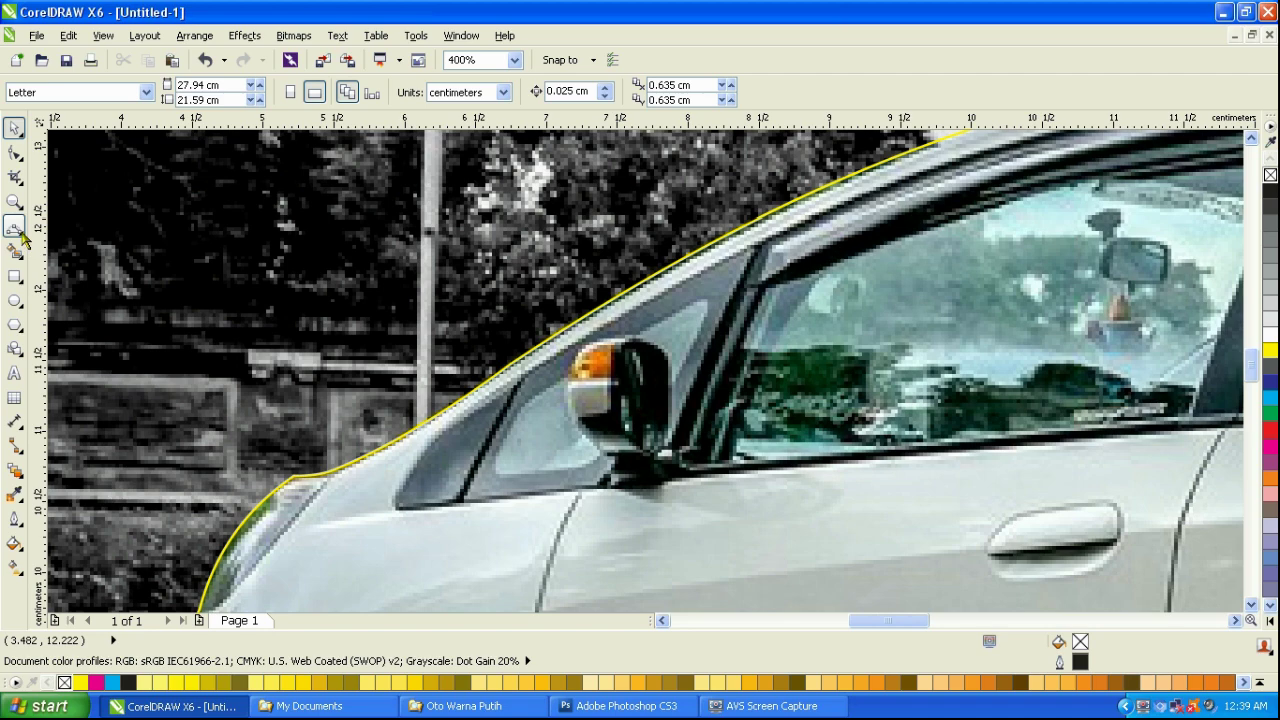
Draw a B-spline about 3.1 cm wide from the front quarter window's front corner up the window frame's upper edge and outline it yellow.
click(14, 225)
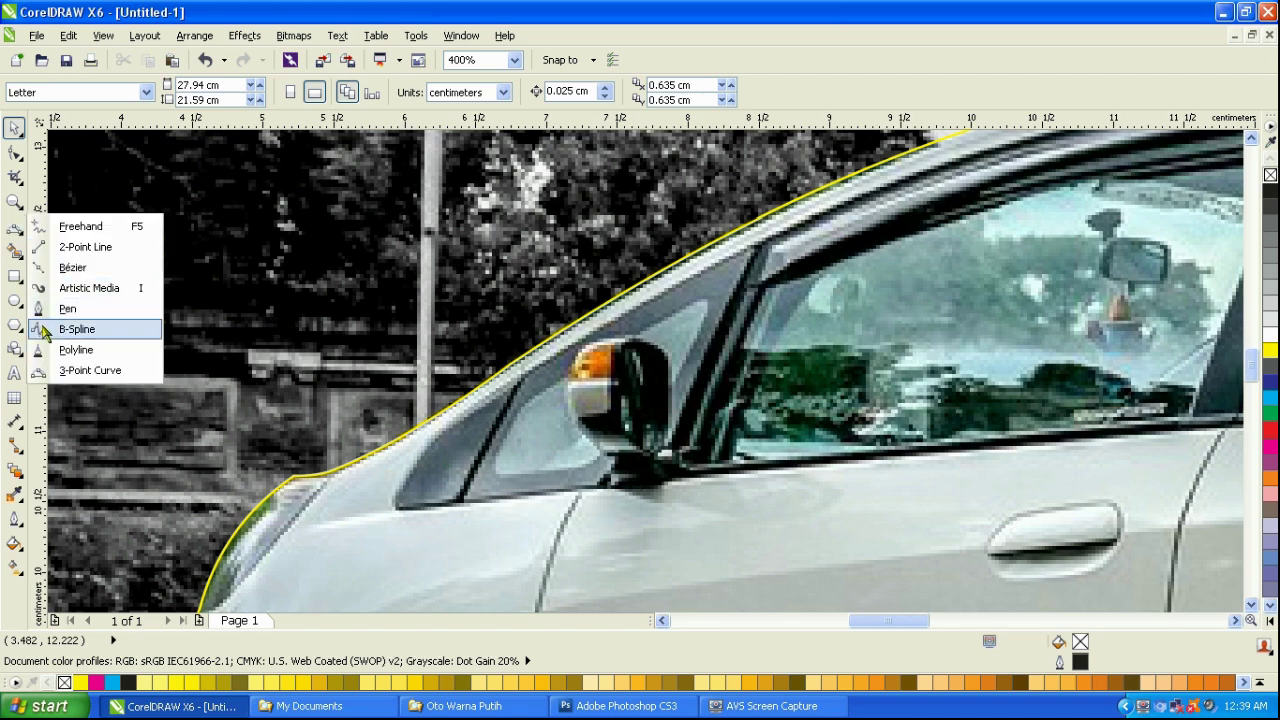
click(90, 331)
scroll(405, 490, up, 1)
click(390, 522)
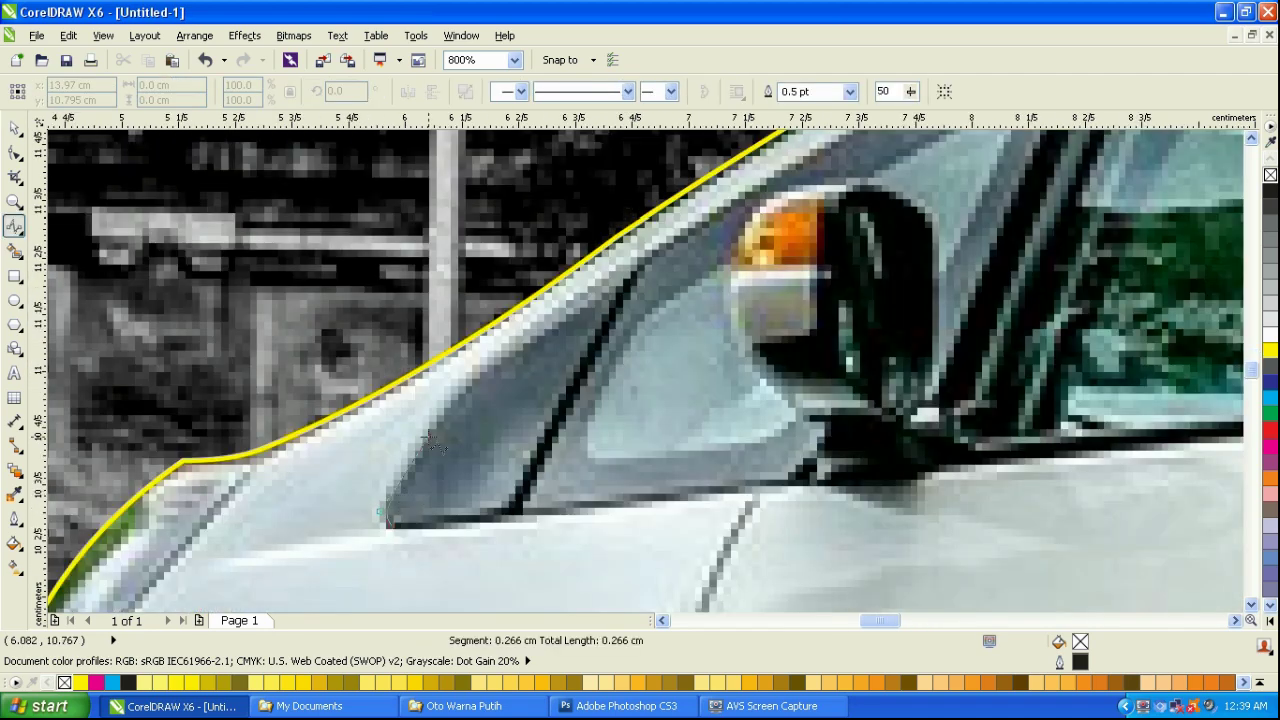
click(465, 390)
click(665, 248)
drag(665, 248, 430, 462)
click(628, 337)
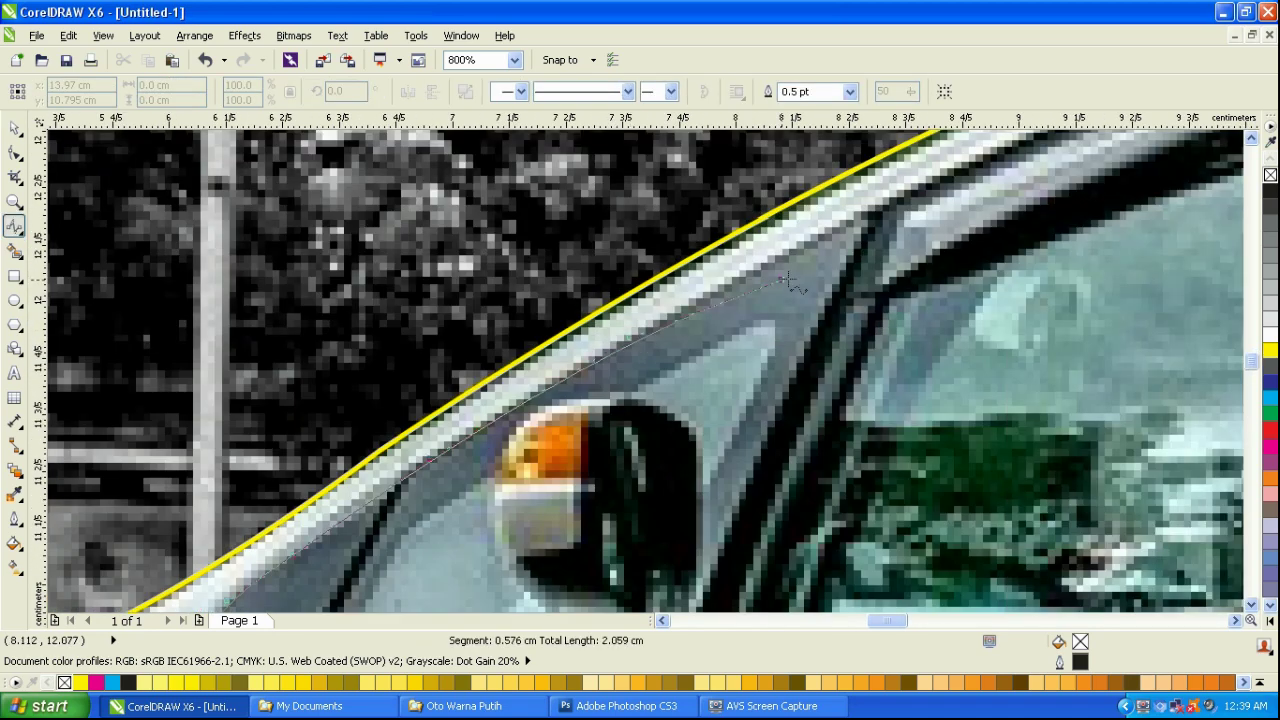
click(866, 210)
double_click(1025, 138)
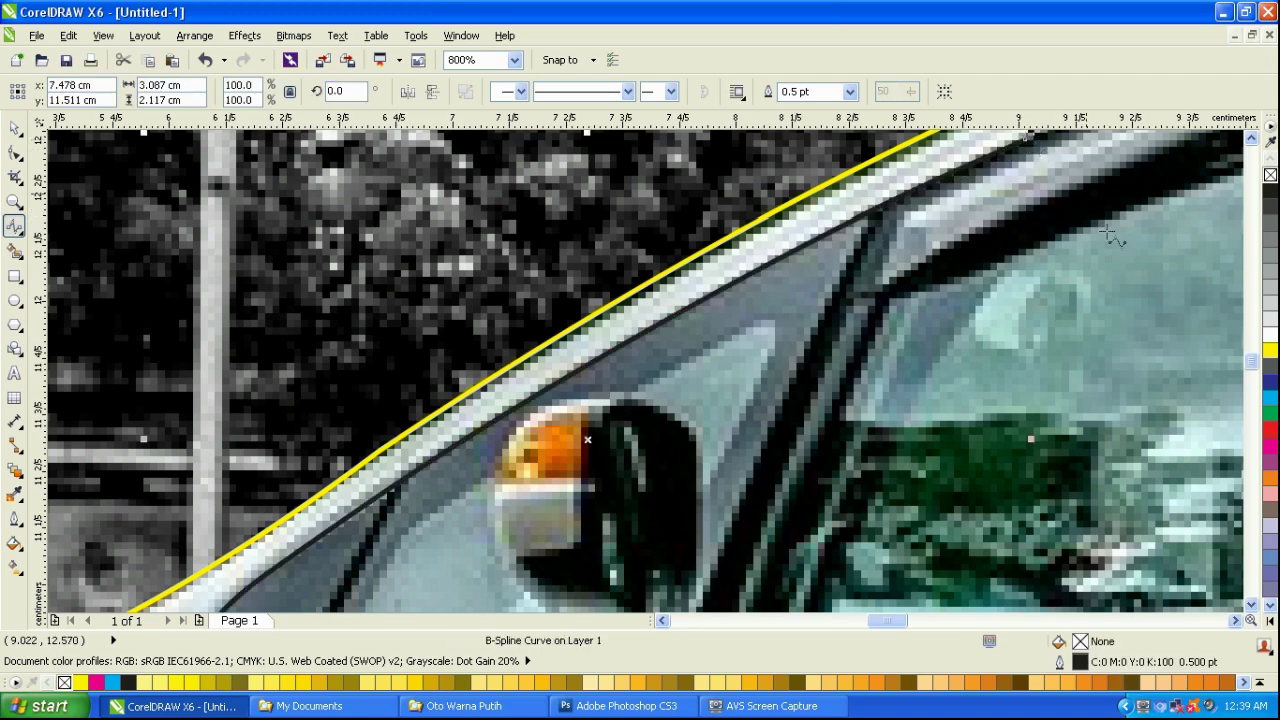
right_click(1269, 350)
Continue the B-spline backward along the upper edge of the front and rear door windows to the rear quarter window.
scroll(266, 414, down, 2)
scroll(454, 332, up, 1)
click(461, 364)
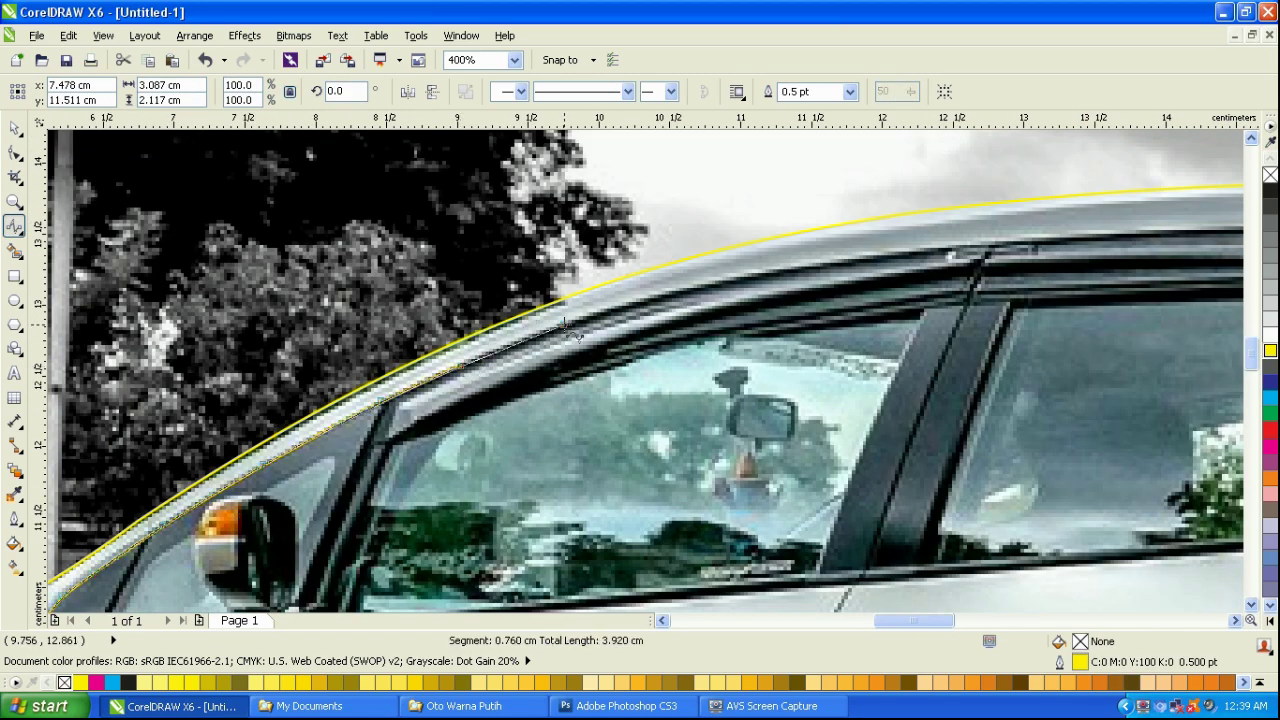
click(566, 322)
click(743, 276)
click(988, 243)
click(1115, 237)
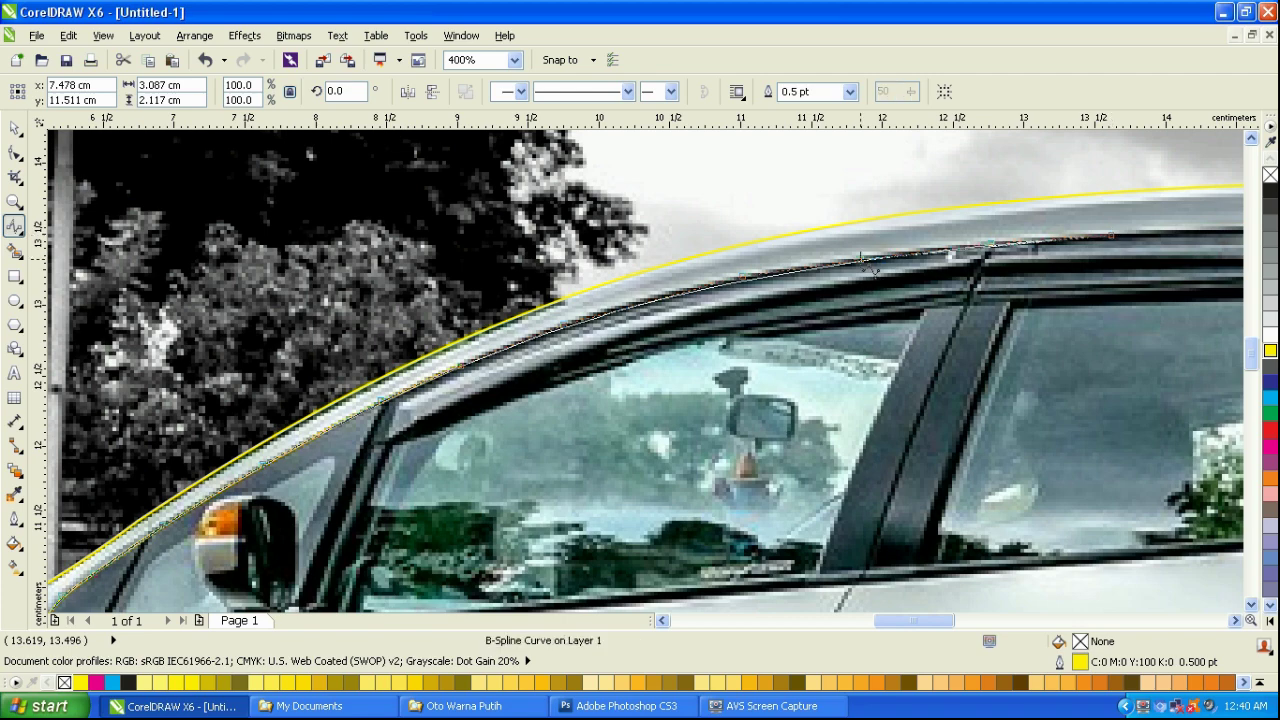
scroll(1180, 236, up, 1)
click(721, 237)
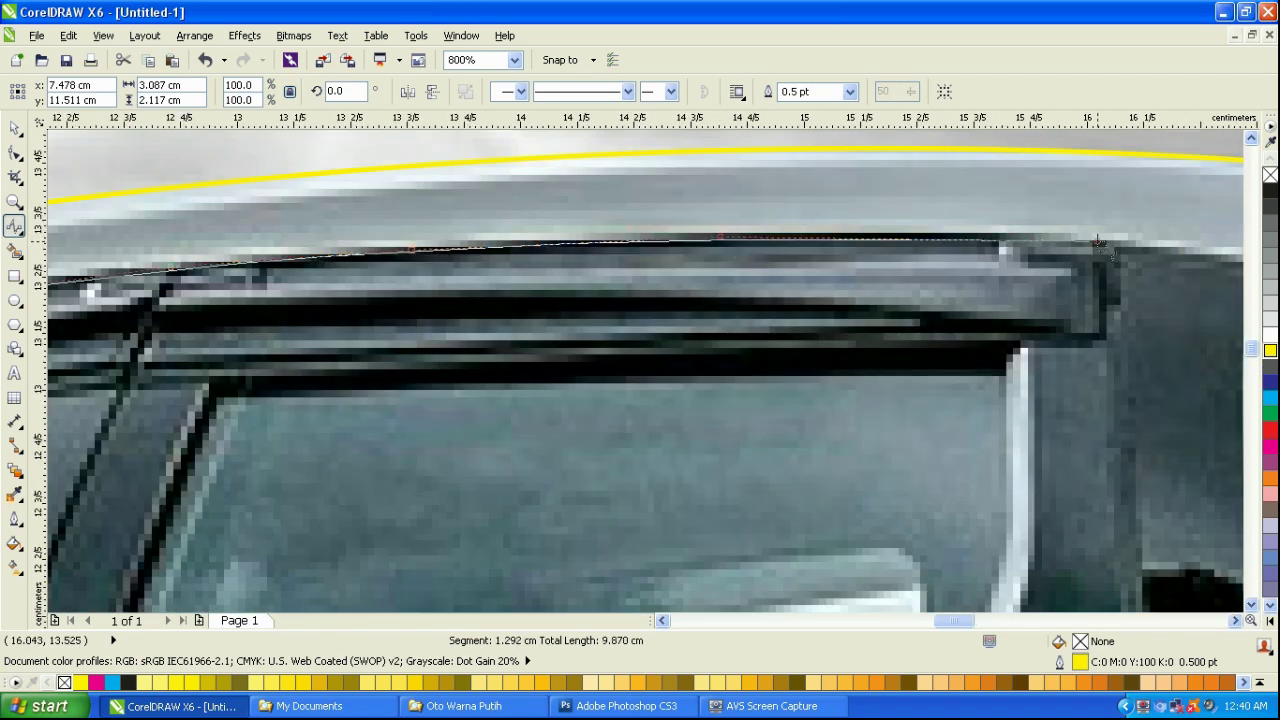
click(1108, 241)
double_click(1208, 257)
Continue the B-spline around the rear quarter window's pointed corner and forward along its lower edge to the rear door window.
scroll(1208, 257, down, 3)
scroll(830, 405, up, 2)
click(266, 199)
click(390, 217)
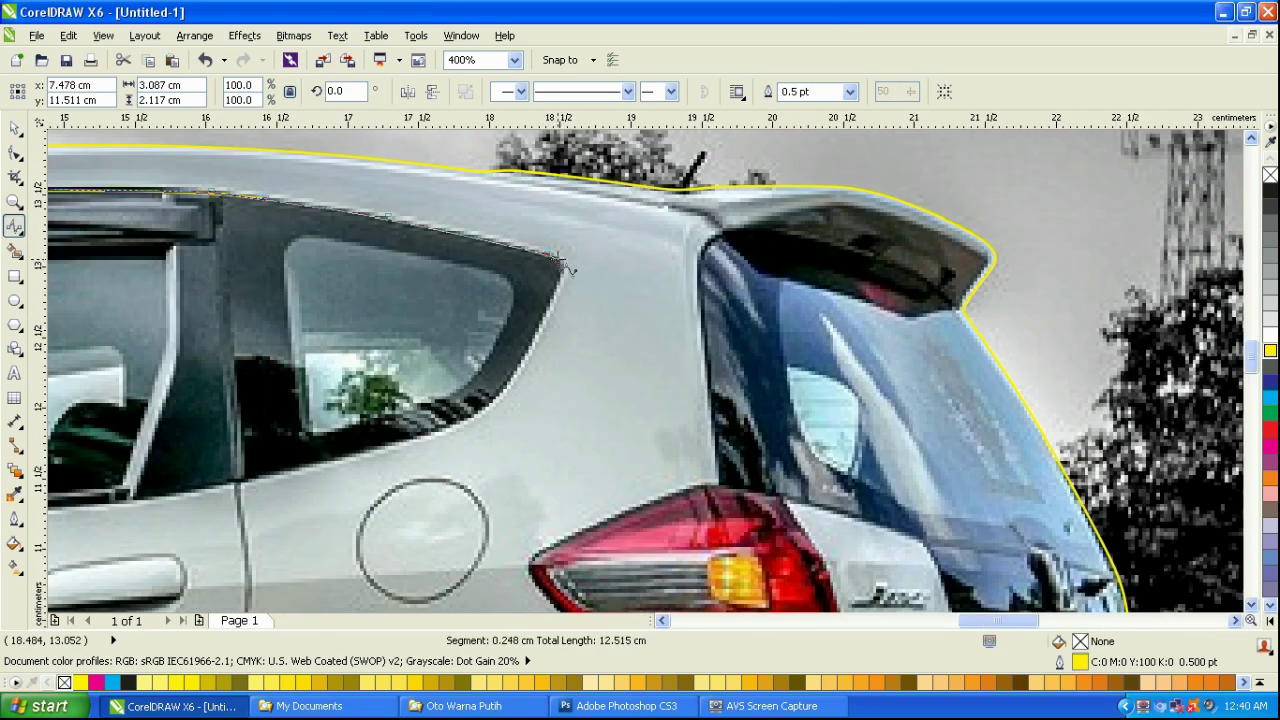
click(557, 262)
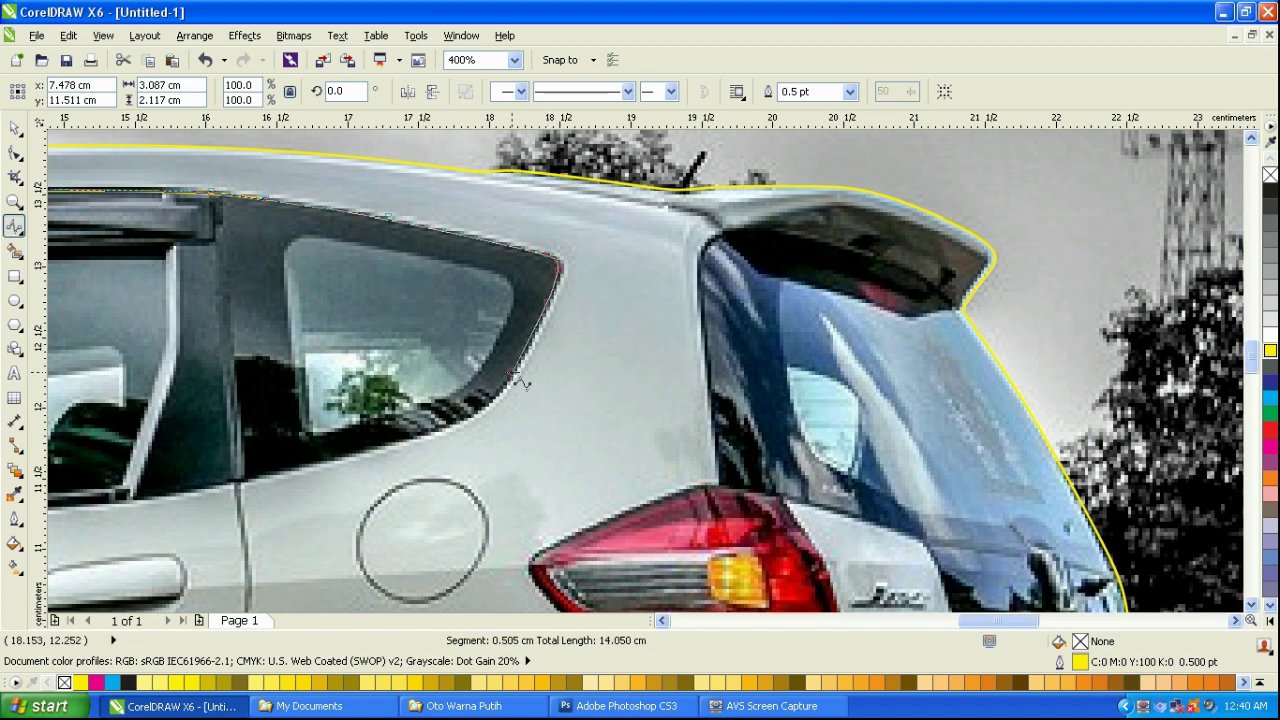
click(498, 405)
click(372, 447)
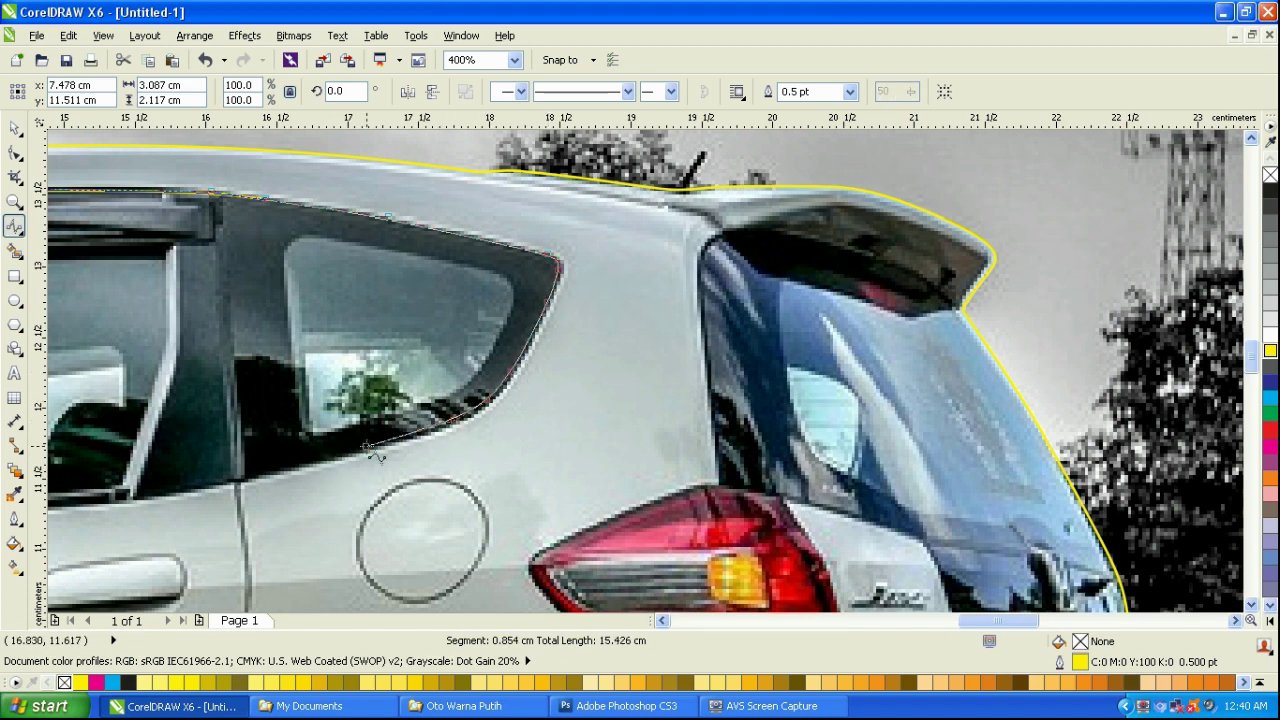
click(253, 473)
click(150, 493)
double_click(87, 495)
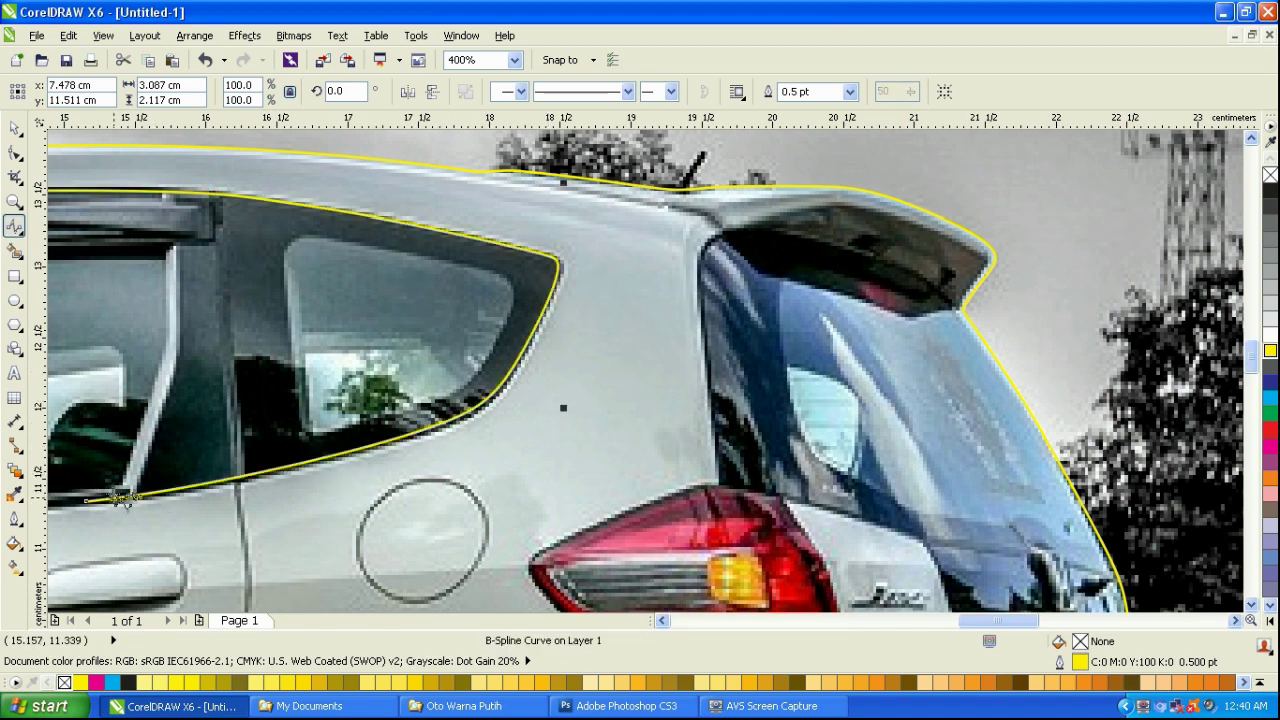
Extend the B-spline forward along the lower edge of the rear door window and onto the front door window.
drag(74, 516, 1017, 357)
click(1030, 340)
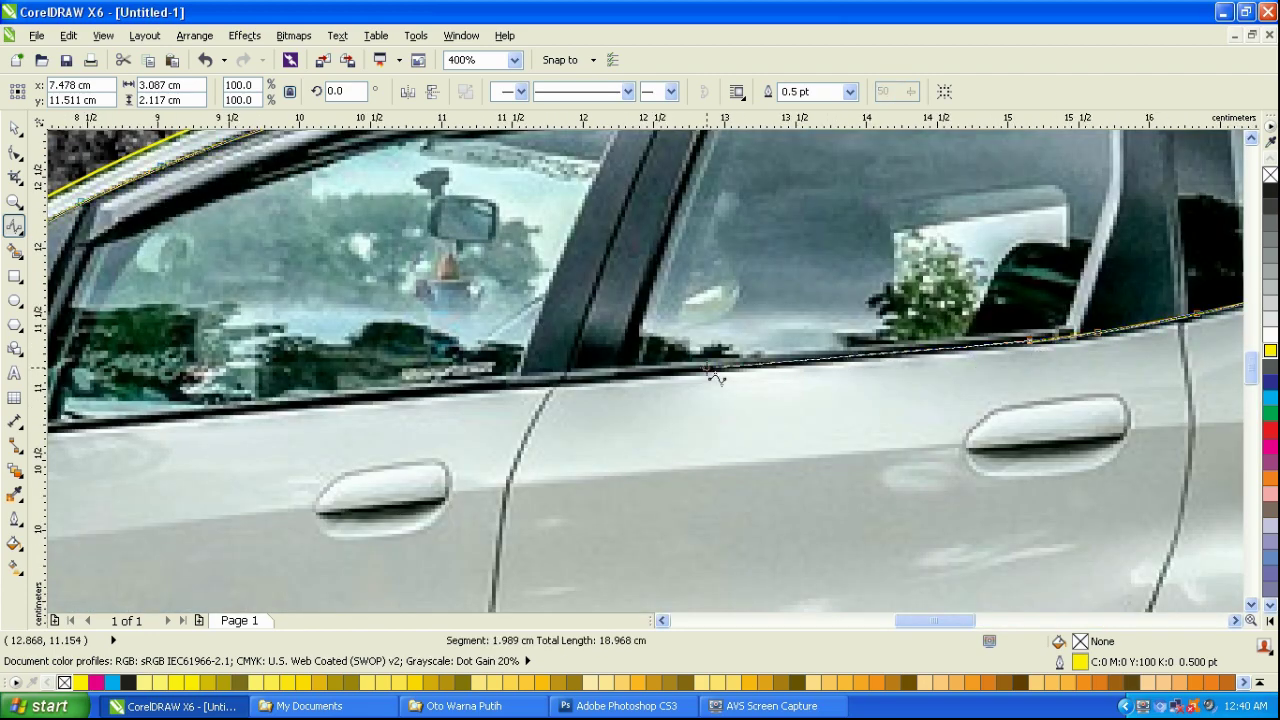
click(731, 367)
click(492, 386)
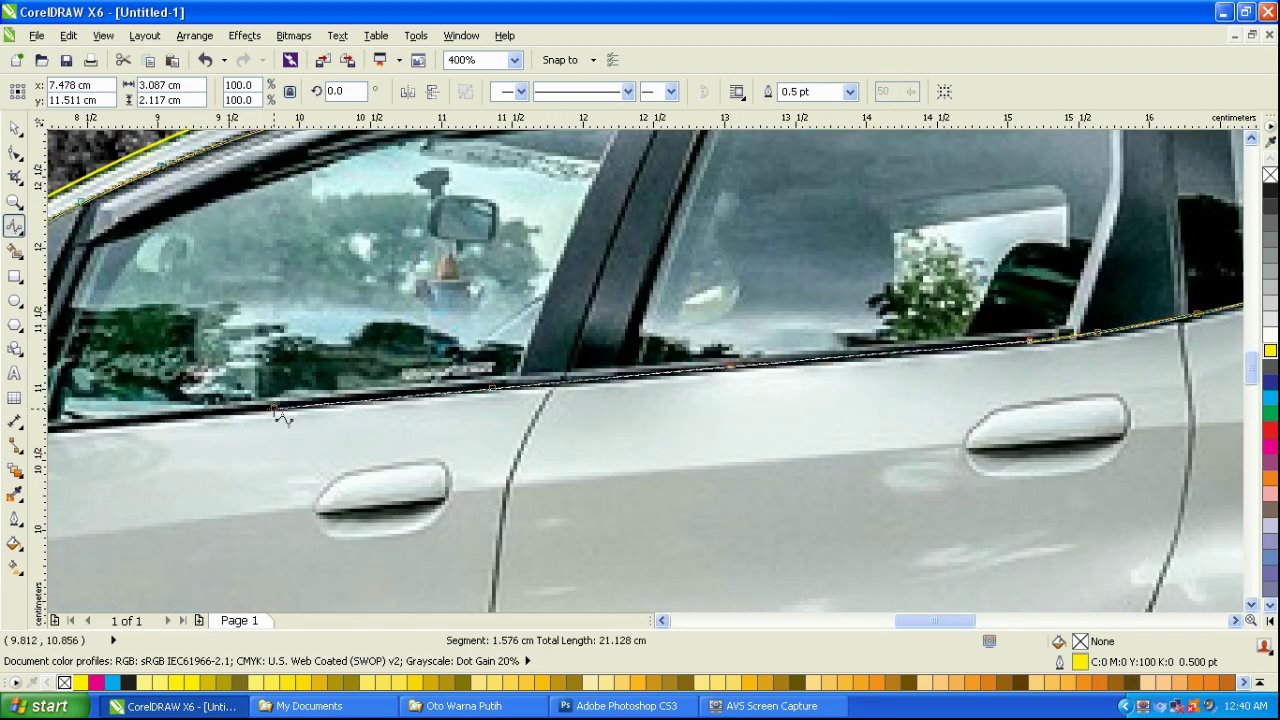
click(278, 409)
drag(278, 409, 851, 371)
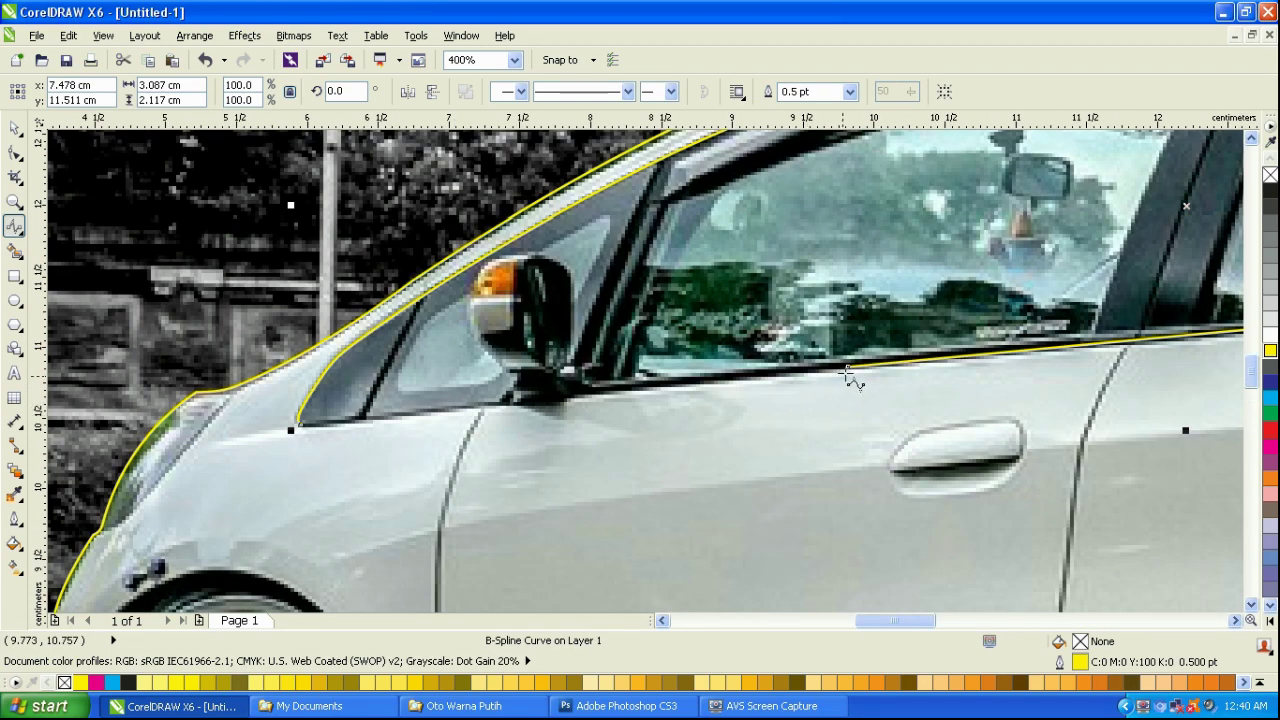
Trace the remaining lower window edge beneath the side mirror and close the window outline at its front corner.
click(634, 388)
click(576, 398)
click(559, 408)
click(507, 404)
click(300, 424)
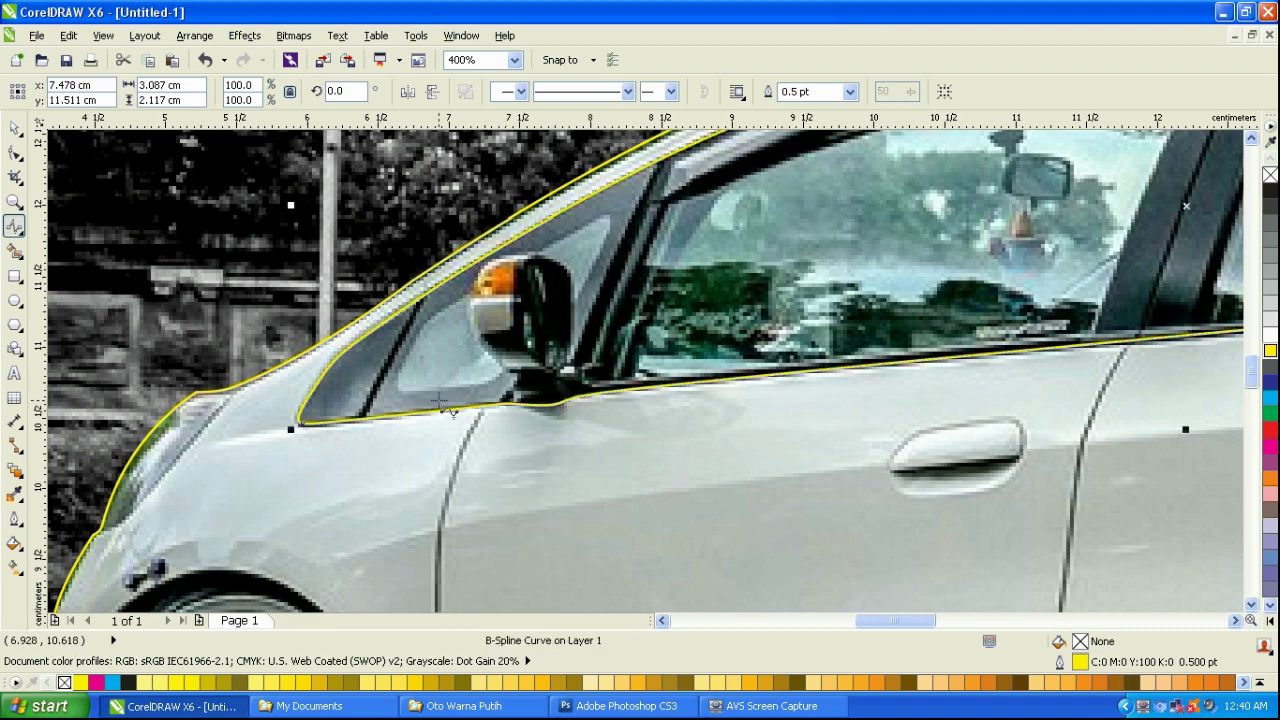
Draw a B-spline about 1.3 cm wide along the tail light's upper edge and around its front tip, and outline it yellow.
scroll(439, 400, down, 2)
scroll(914, 377, up, 2)
scroll(814, 350, up, 1)
click(816, 346)
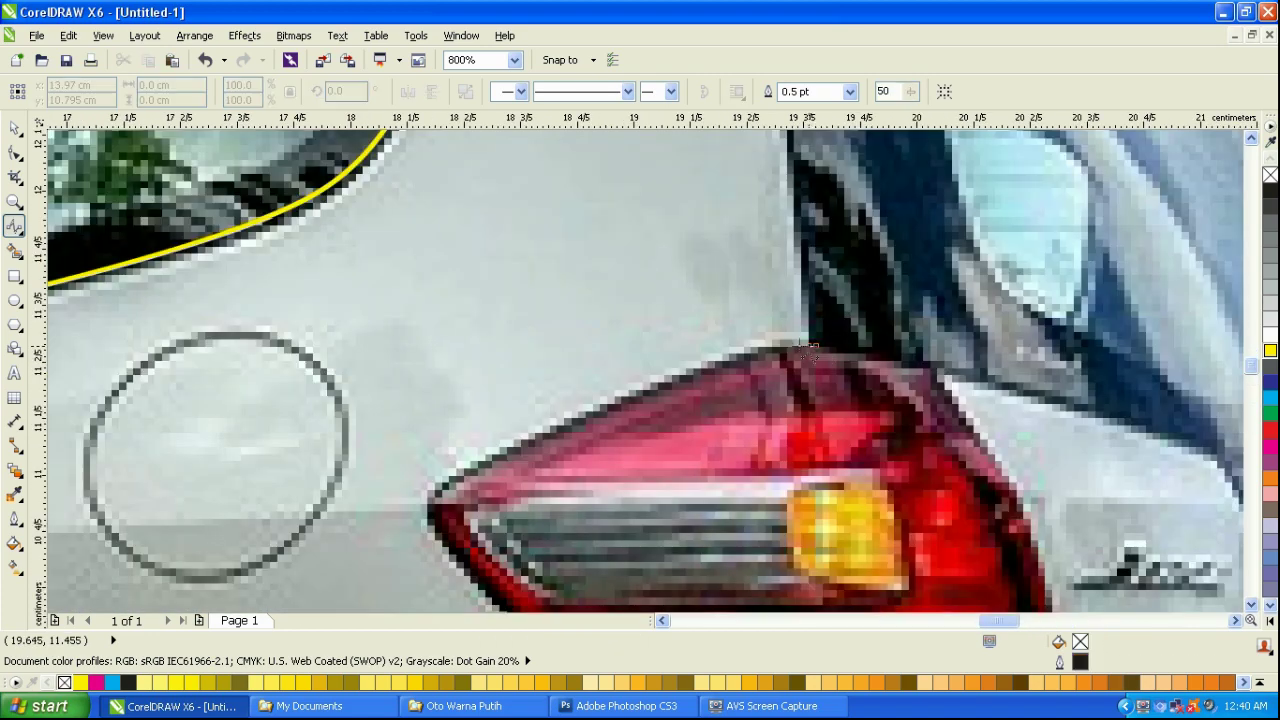
click(770, 346)
click(543, 436)
click(444, 492)
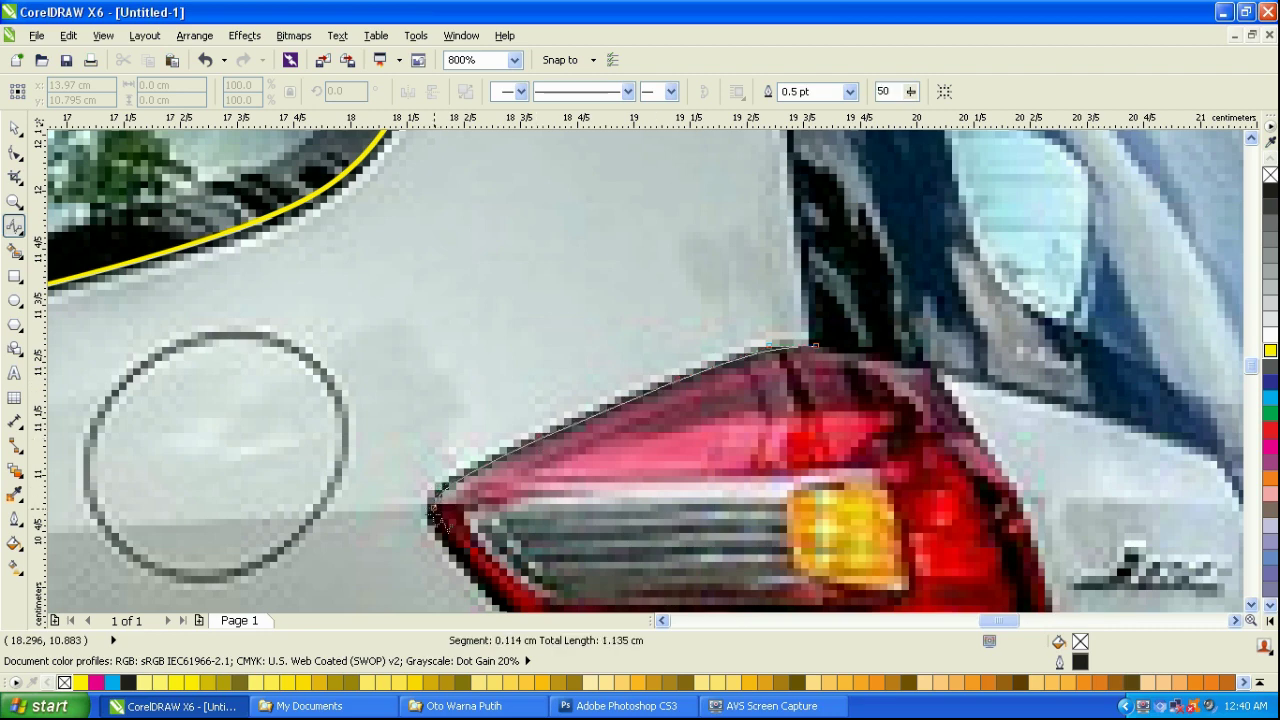
click(440, 534)
click(469, 567)
double_click(469, 566)
scroll(495, 391, down, 1)
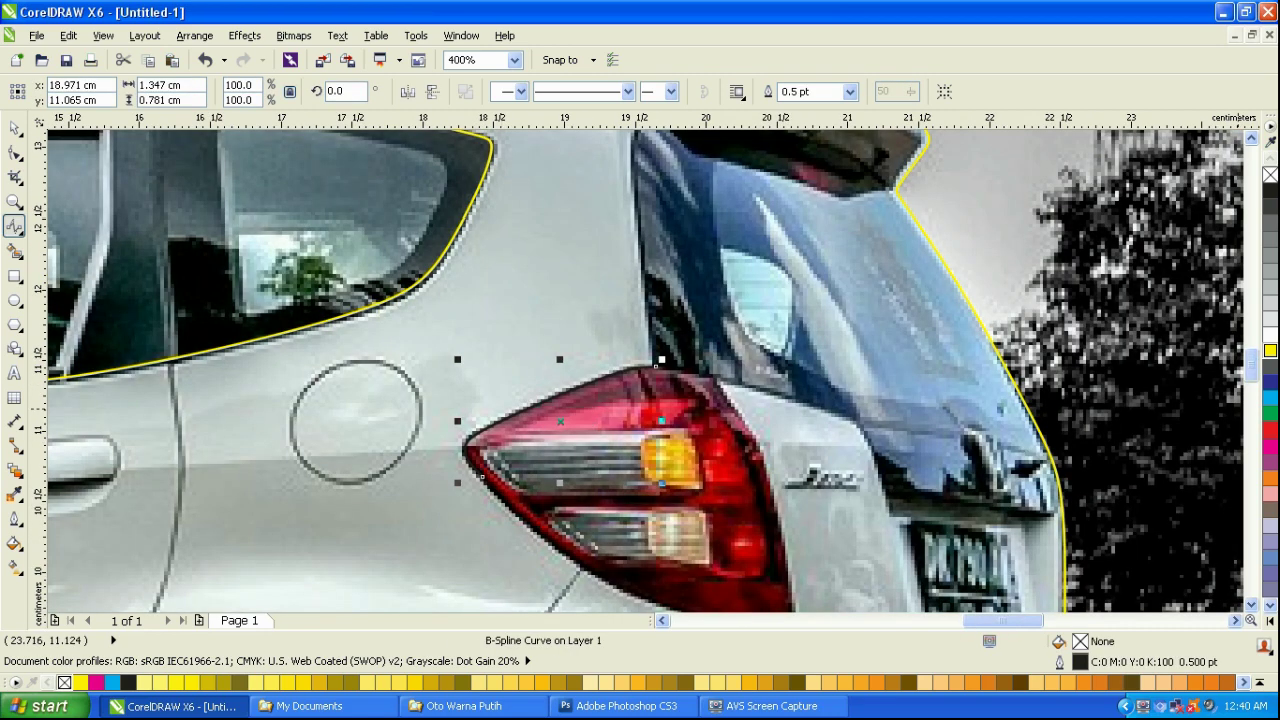
right_click(1270, 352)
Continue the tail light B-spline along its lower edge to the bottom corner and up its rear edge.
scroll(712, 370, down, 1)
scroll(646, 527, up, 1)
click(548, 320)
click(627, 392)
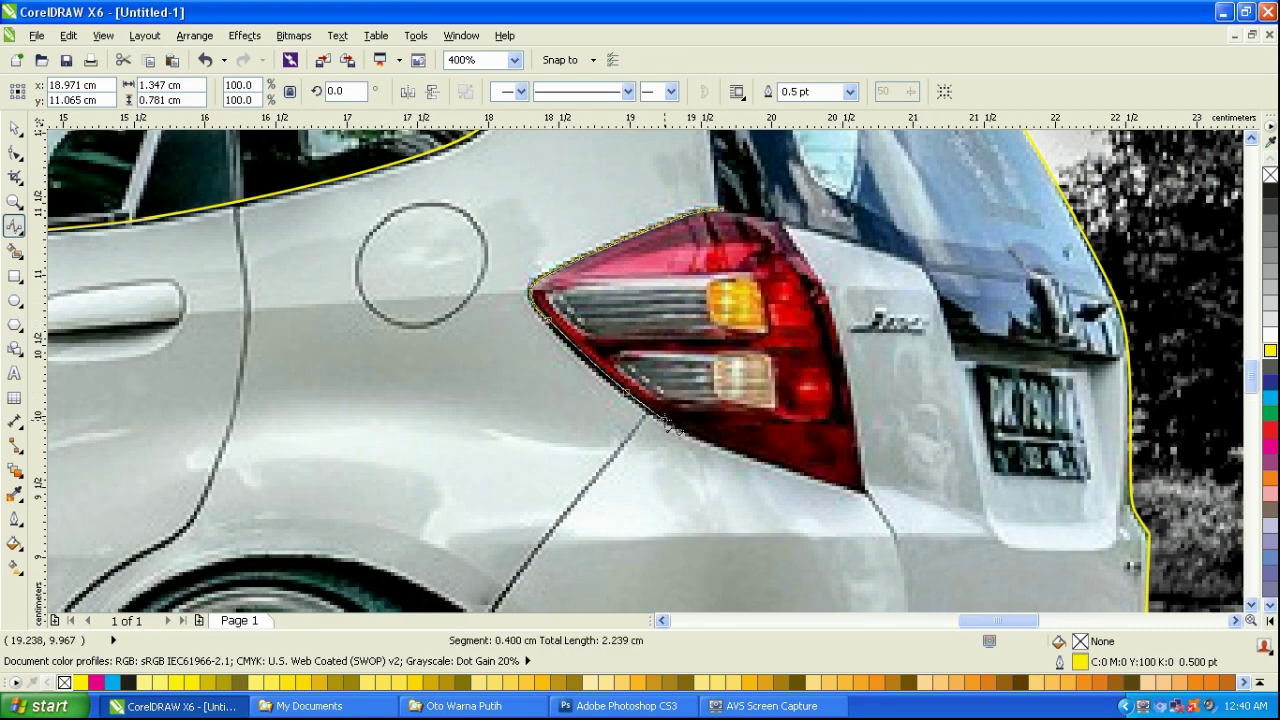
click(665, 425)
click(862, 488)
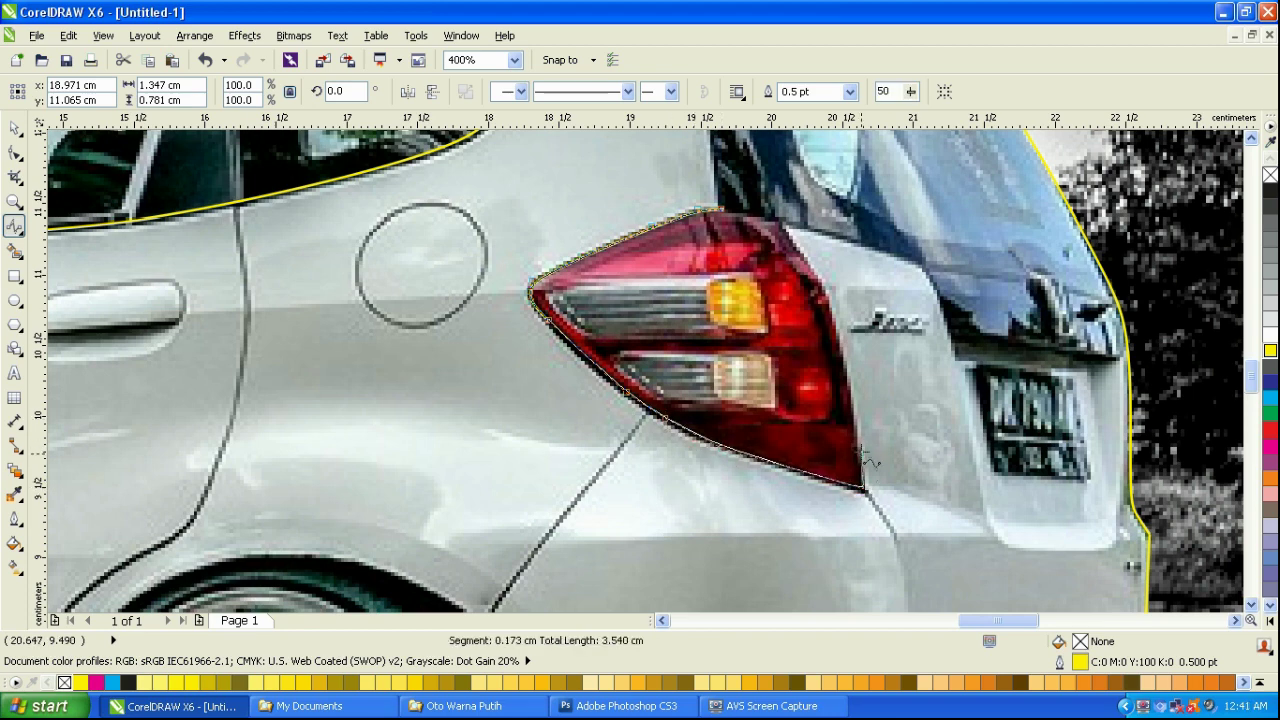
drag(860, 446, 833, 322)
drag(822, 298, 780, 222)
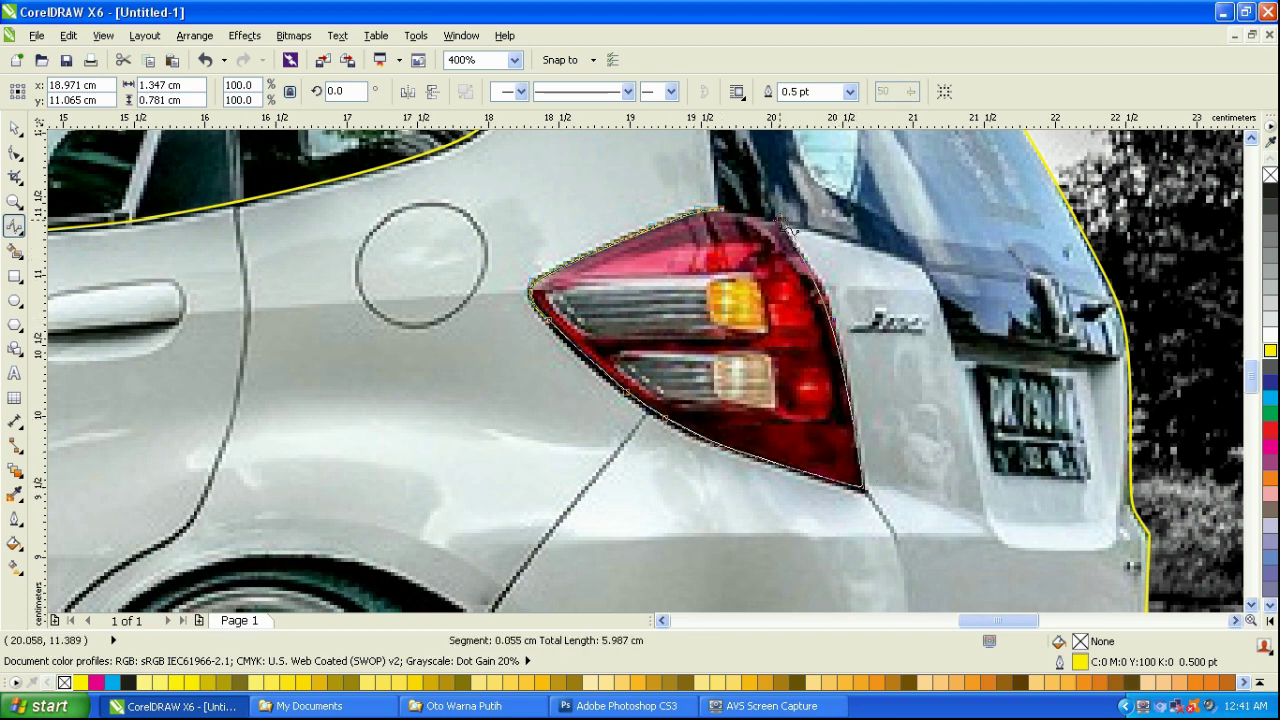
Extend the B-spline from the tail light's top along the rear windshield's lower edge and tailgate trim to the car outline.
click(858, 242)
click(925, 263)
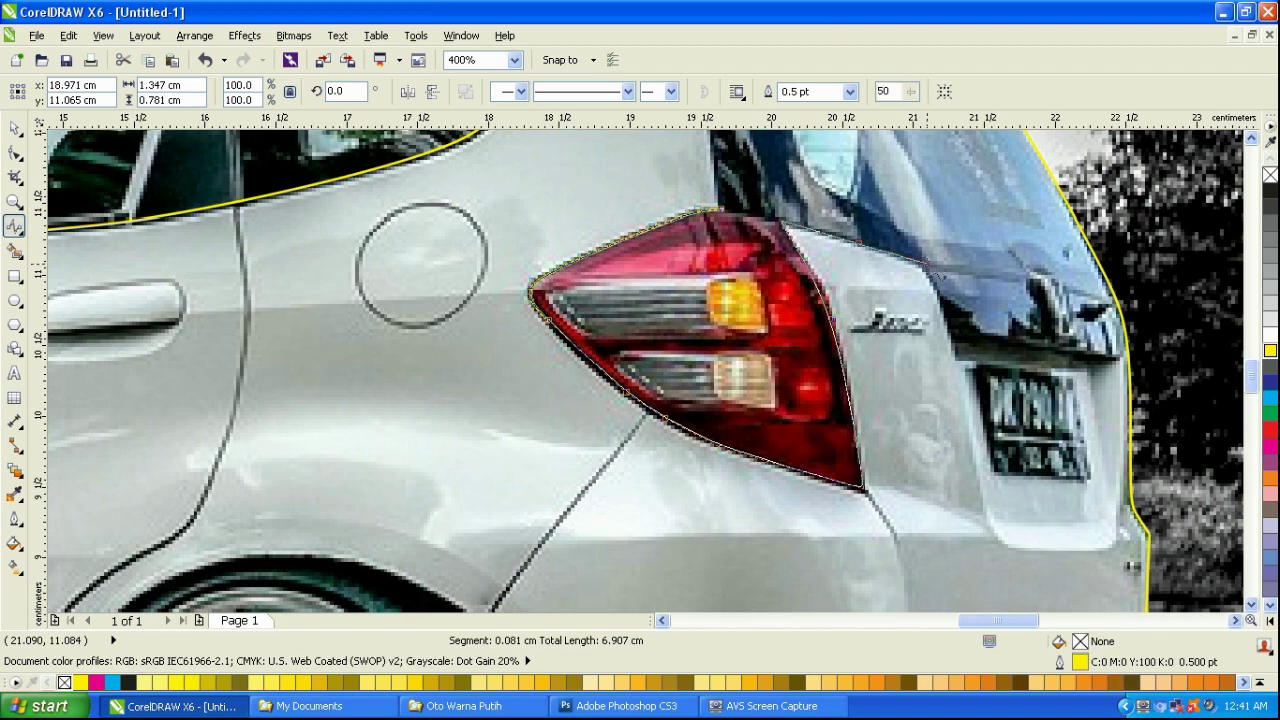
click(953, 330)
click(1123, 357)
double_click(1150, 290)
Draw a closed B-spline about 0.8 cm wide around the rear license plate and outline it yellow.
scroll(644, 274, down, 1)
scroll(860, 372, up, 2)
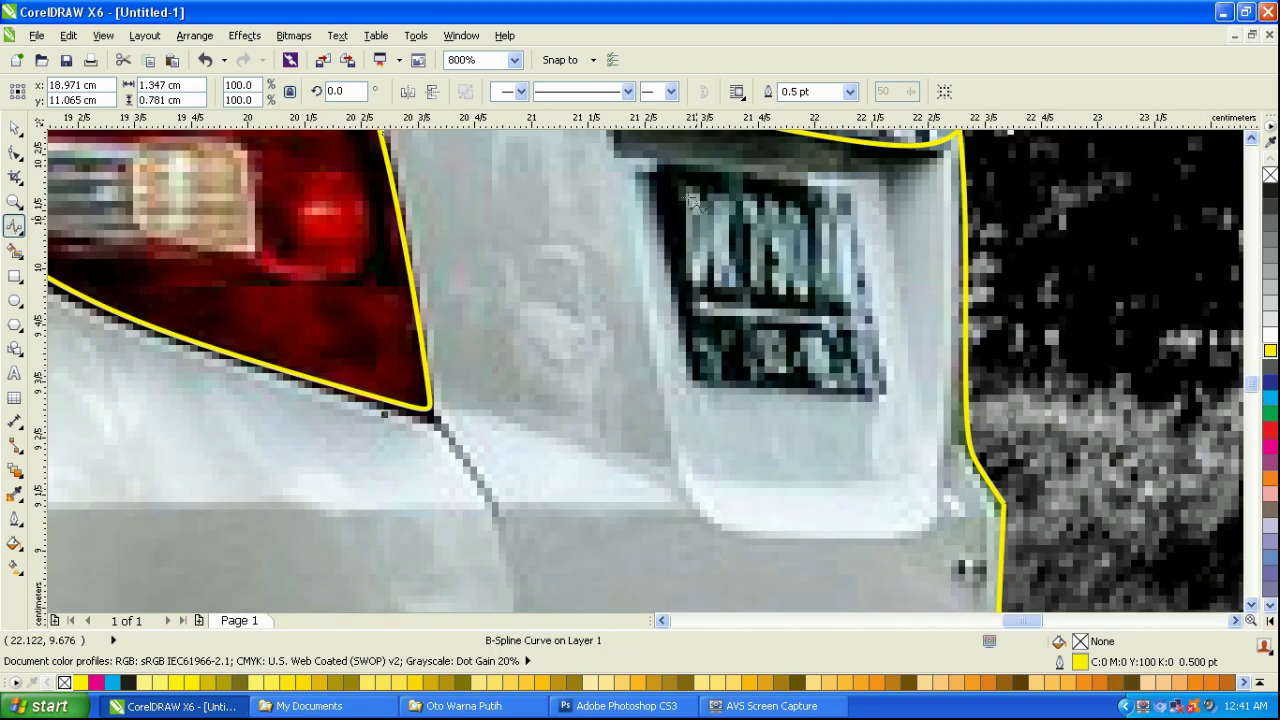
click(643, 160)
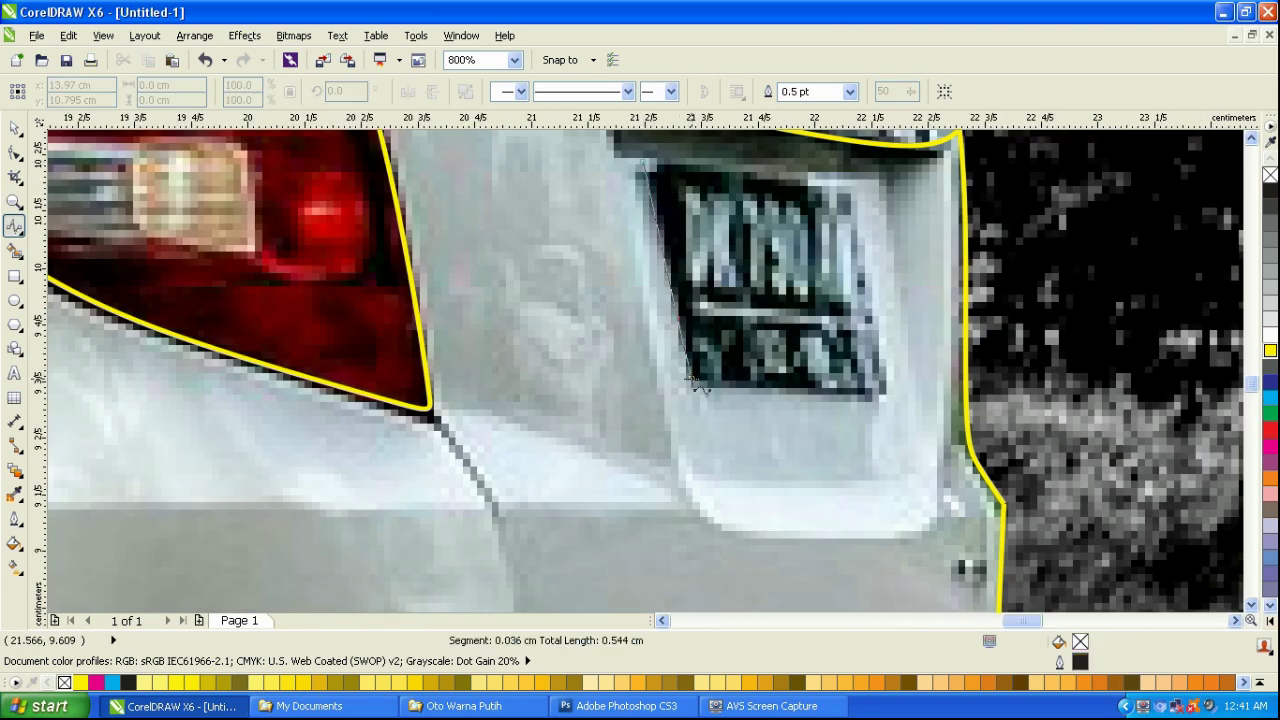
click(881, 391)
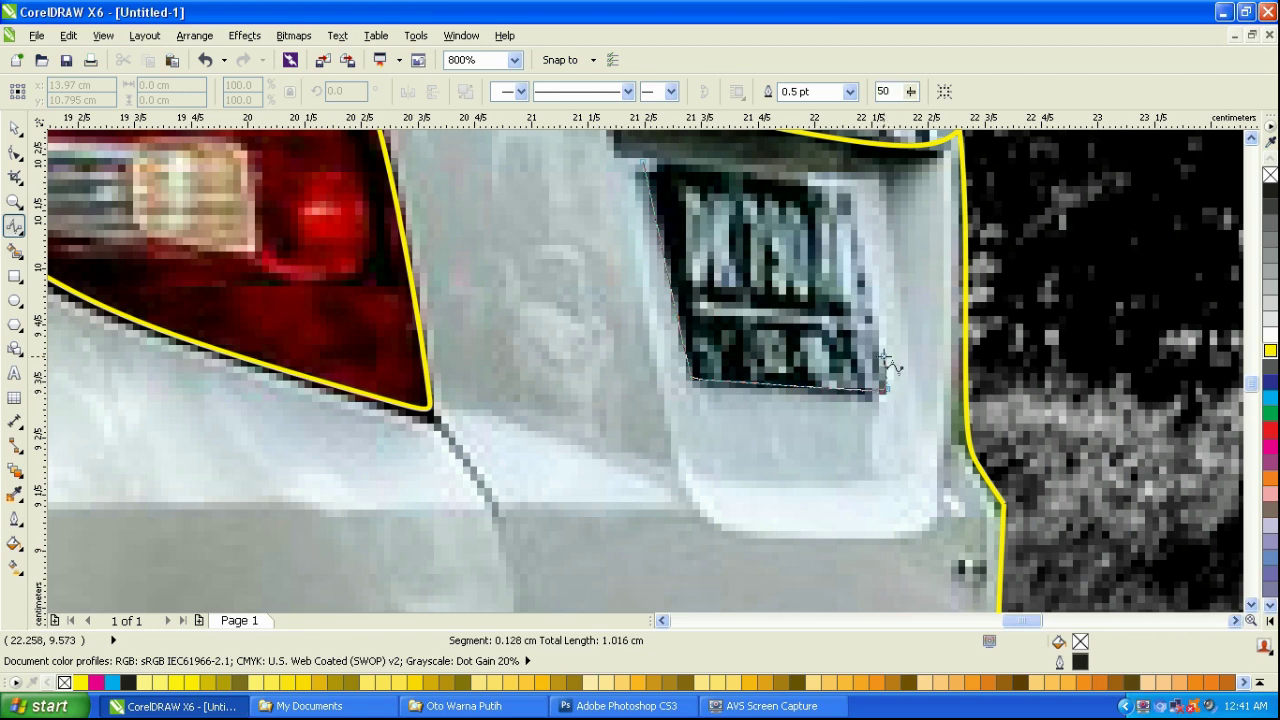
click(857, 190)
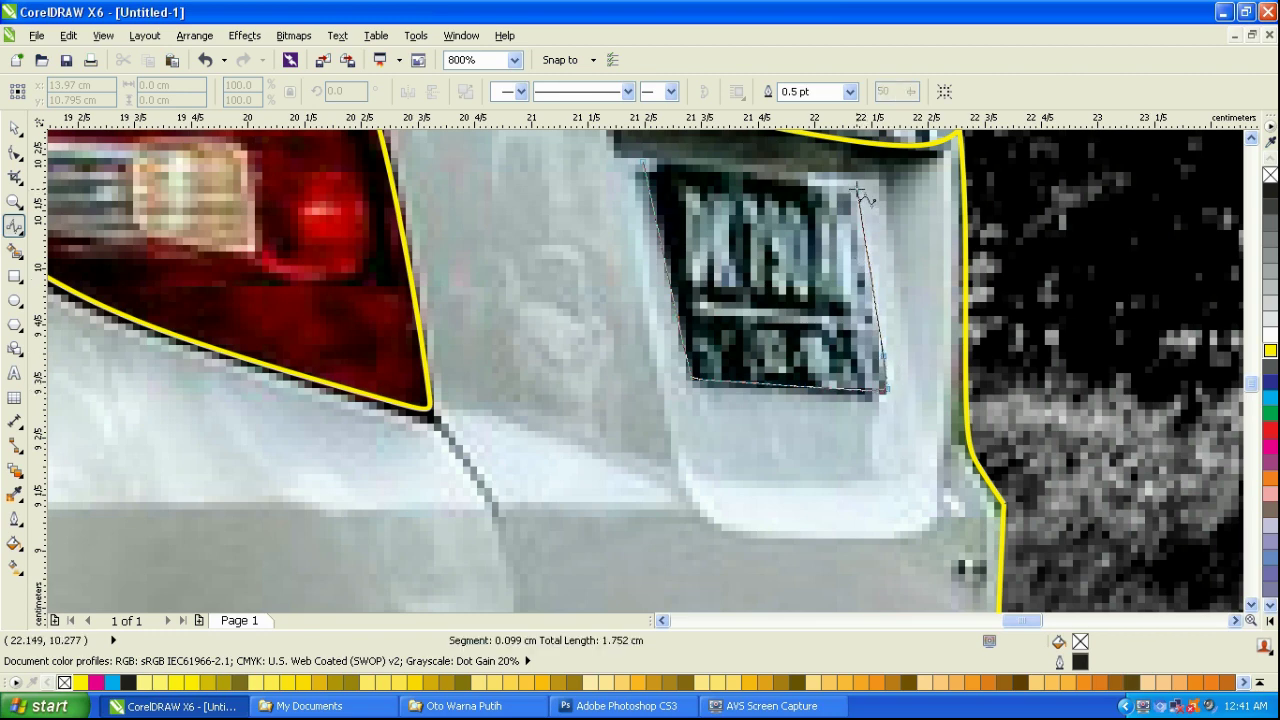
click(647, 162)
scroll(687, 263, down, 2)
right_click(1270, 350)
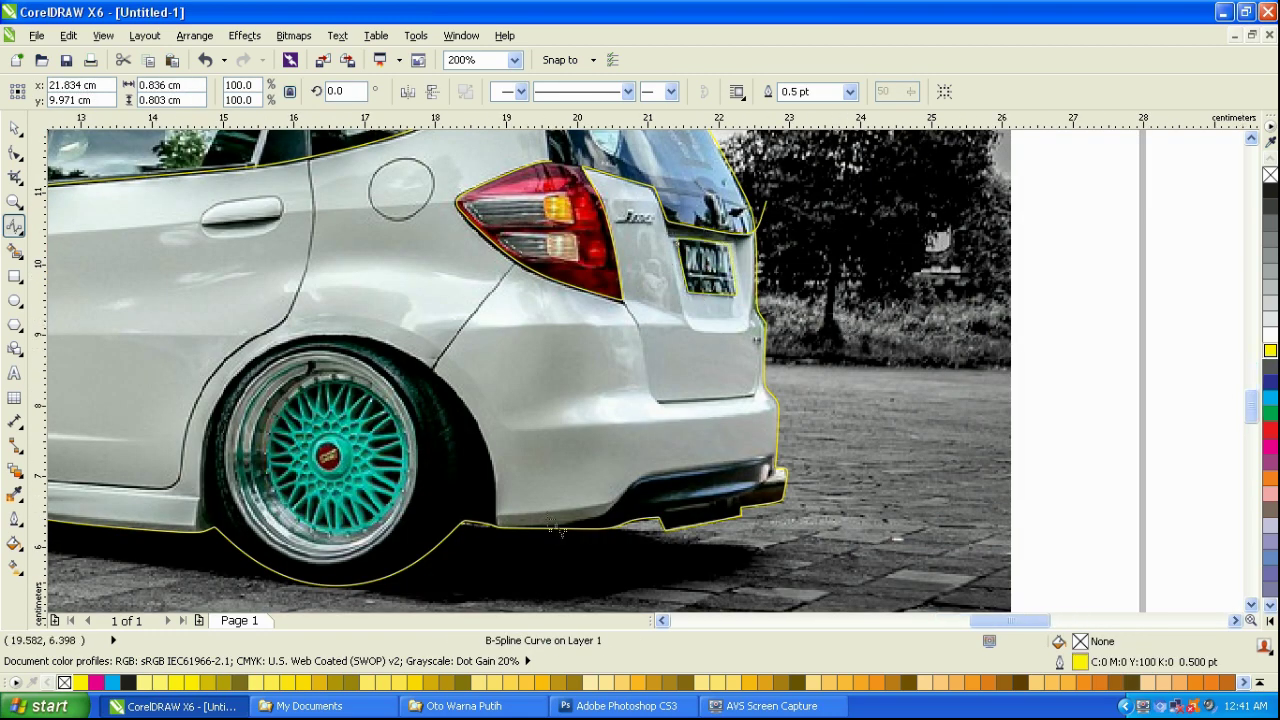
Draw a yellow B-spline about 4.2 cm wide along the rear bumper's lower edge, from behind the rear wheel to the car outline.
scroll(553, 527, up, 1)
click(450, 535)
click(601, 527)
click(678, 505)
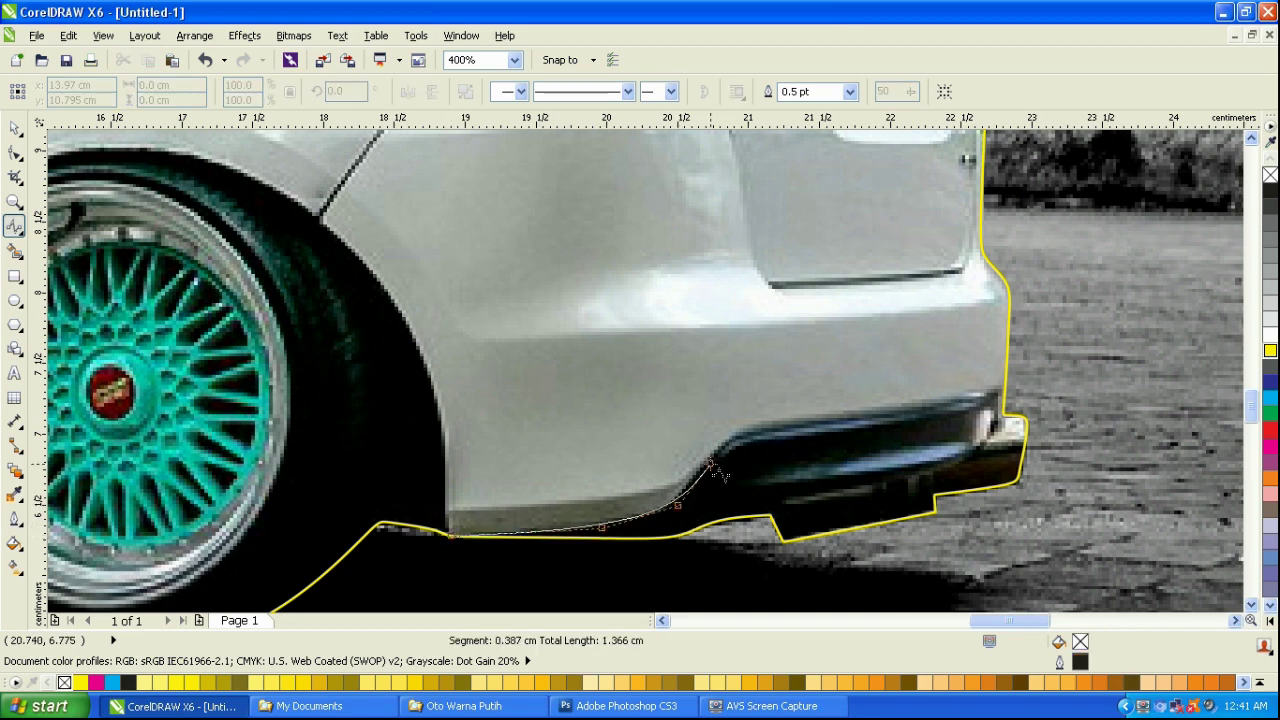
click(709, 463)
click(733, 440)
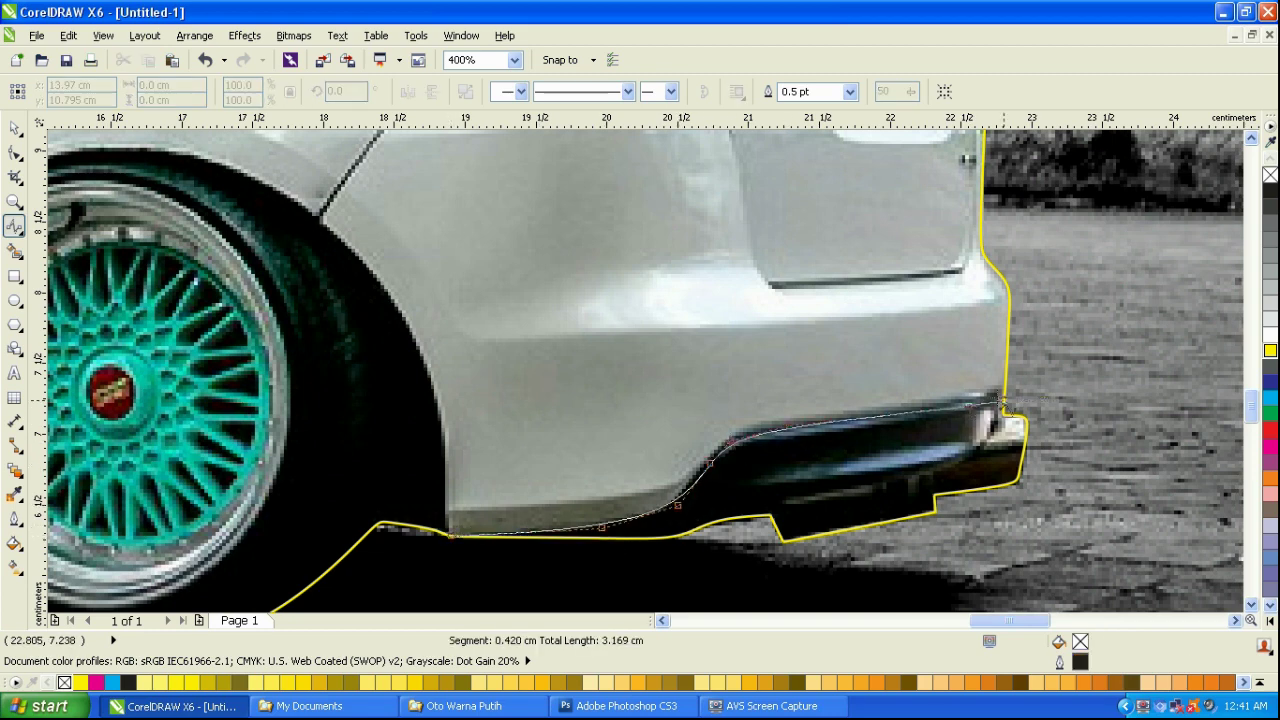
double_click(1003, 404)
scroll(1012, 392, down, 1)
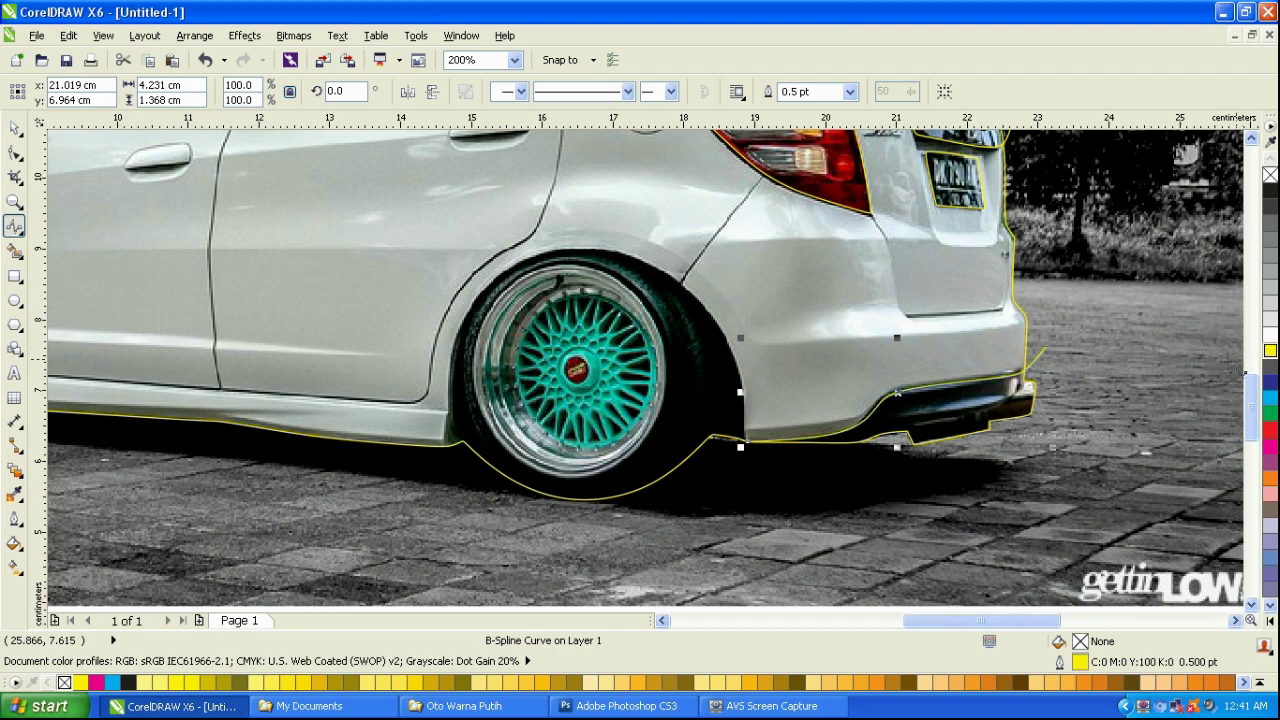
Trace the rear wheel arch with the Pen tool from its front base over the tire to the bumper side, with a white outline.
scroll(560, 369, up, 1)
click(18, 230)
click(100, 326)
click(369, 547)
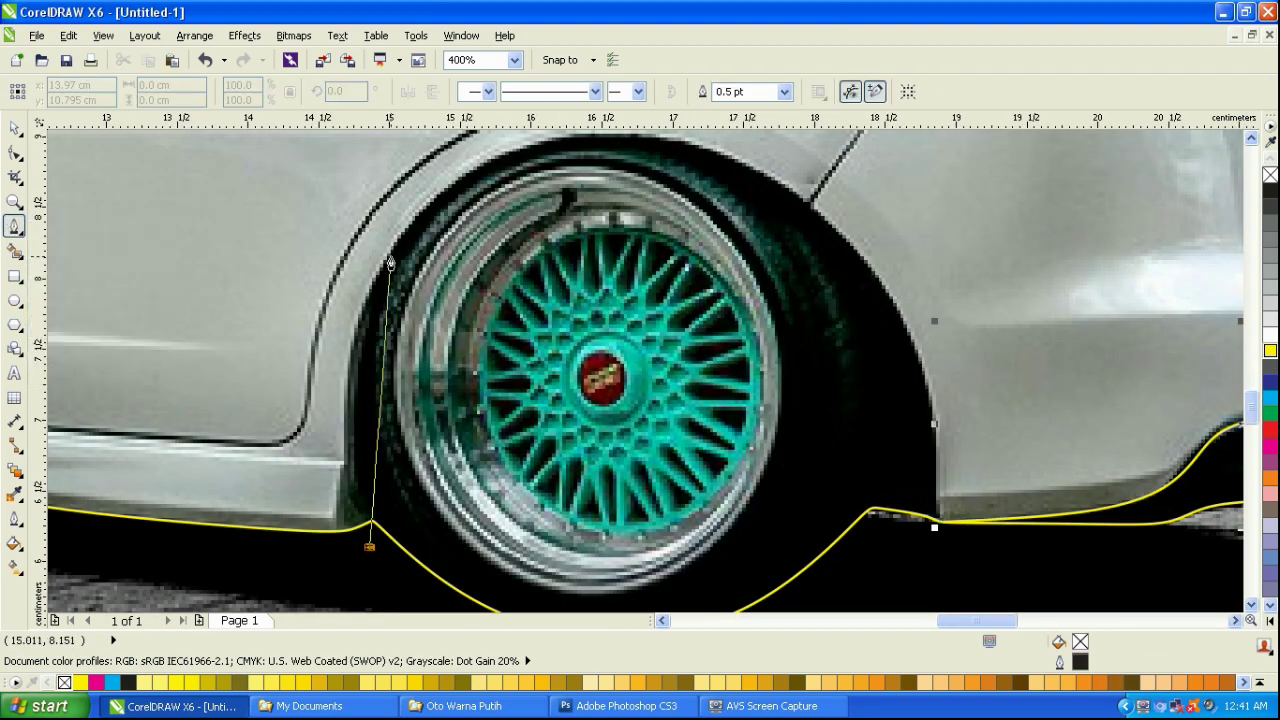
drag(390, 258, 449, 156)
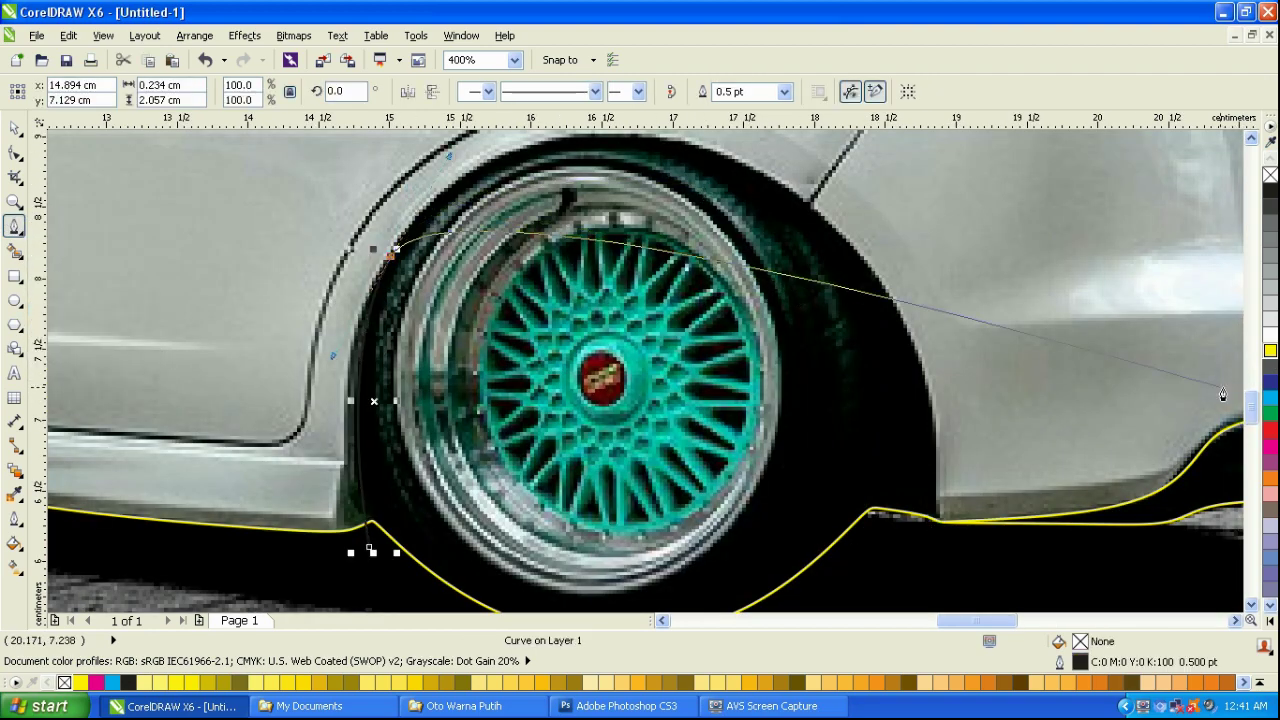
right_click(1271, 332)
drag(660, 140, 766, 176)
scroll(812, 352, down, 1)
scroll(855, 488, up, 1)
drag(895, 401, 878, 640)
scroll(680, 396, down, 1)
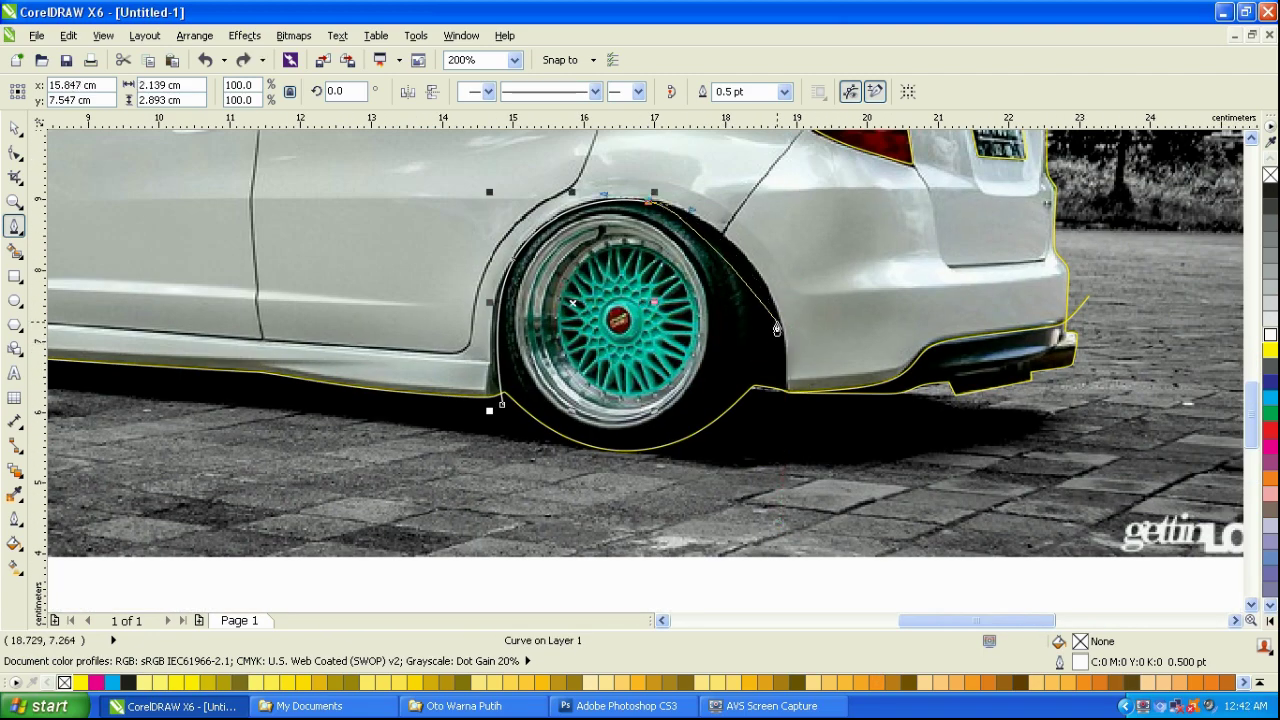
drag(776, 328, 799, 396)
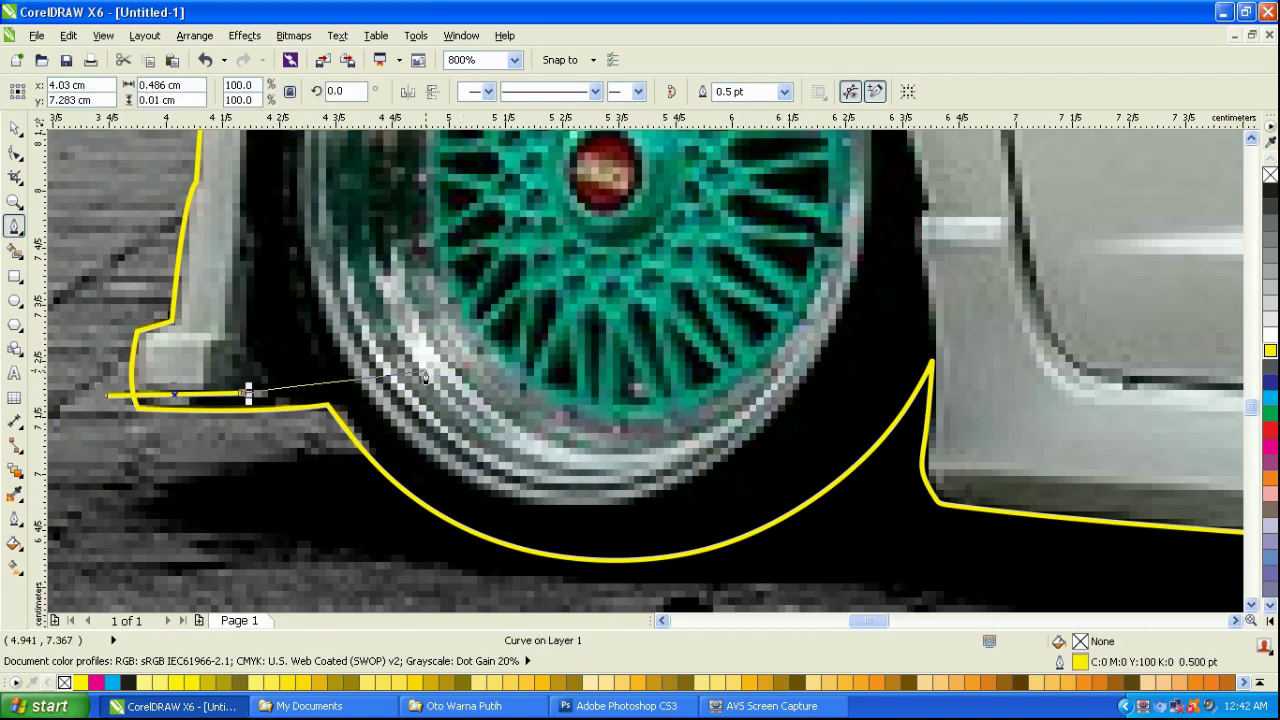
Trace the front wheel arch with a yellow Pen curve about 2.9 cm wide, from the front bumper's base to the side skirt.
scroll(260, 345, down, 3)
scroll(294, 283, up, 2)
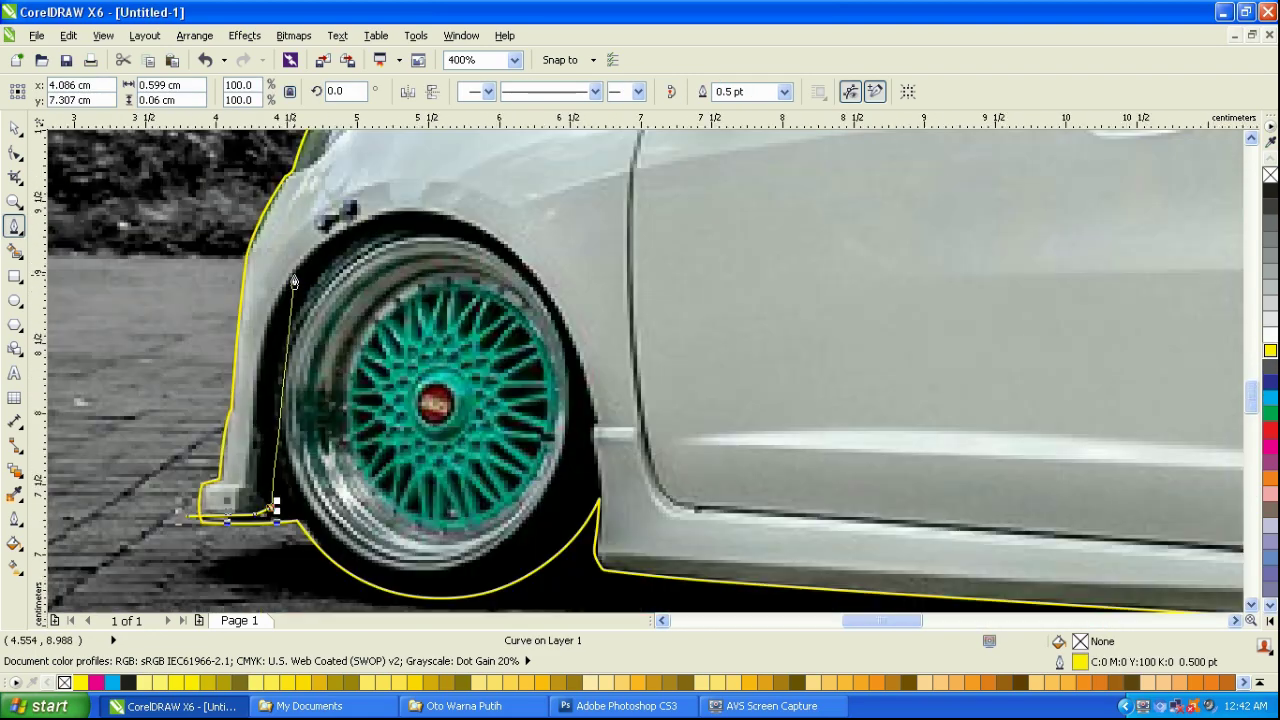
drag(297, 271, 348, 178)
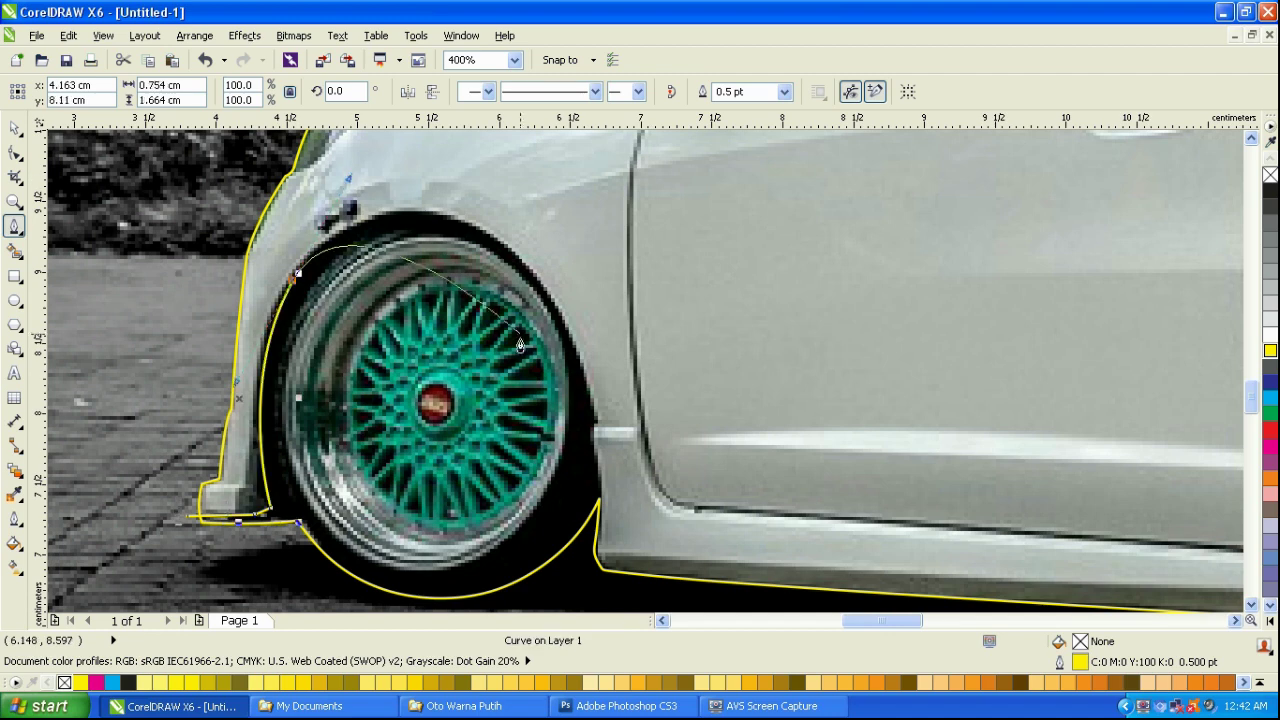
drag(586, 418, 616, 530)
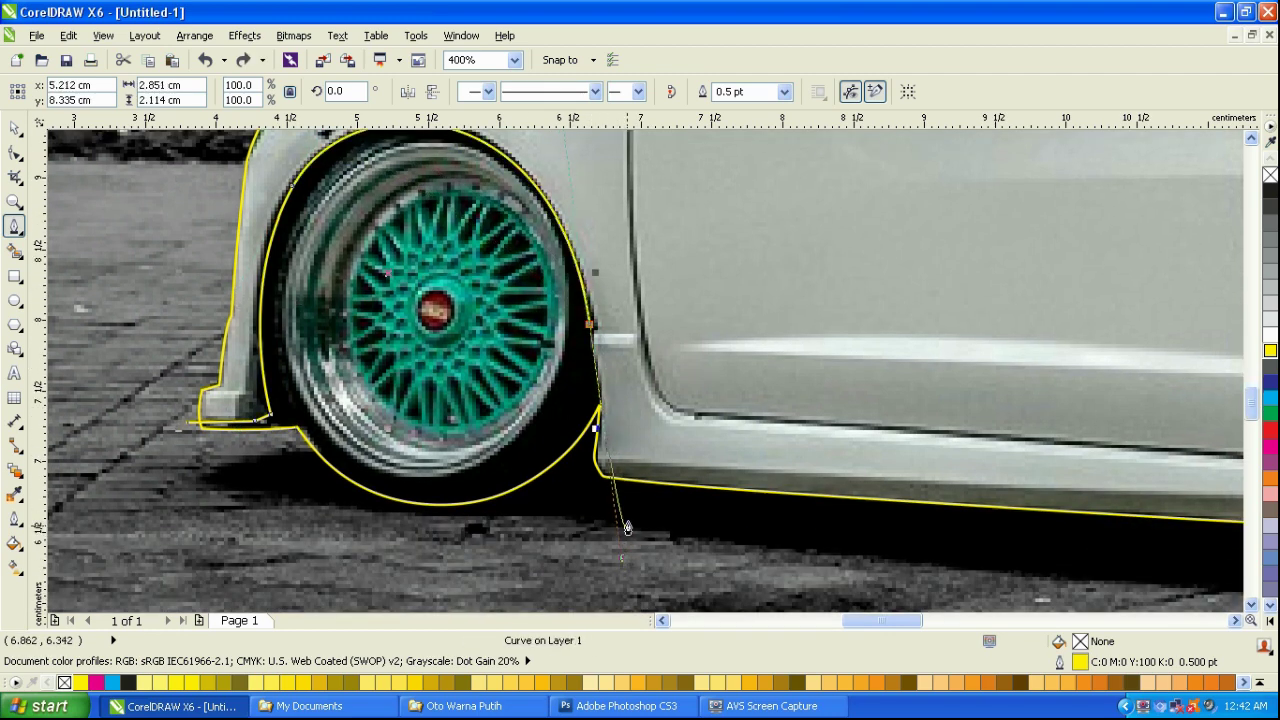
scroll(587, 331, up, 2)
drag(575, 320, 574, 362)
key(ctrl+z)
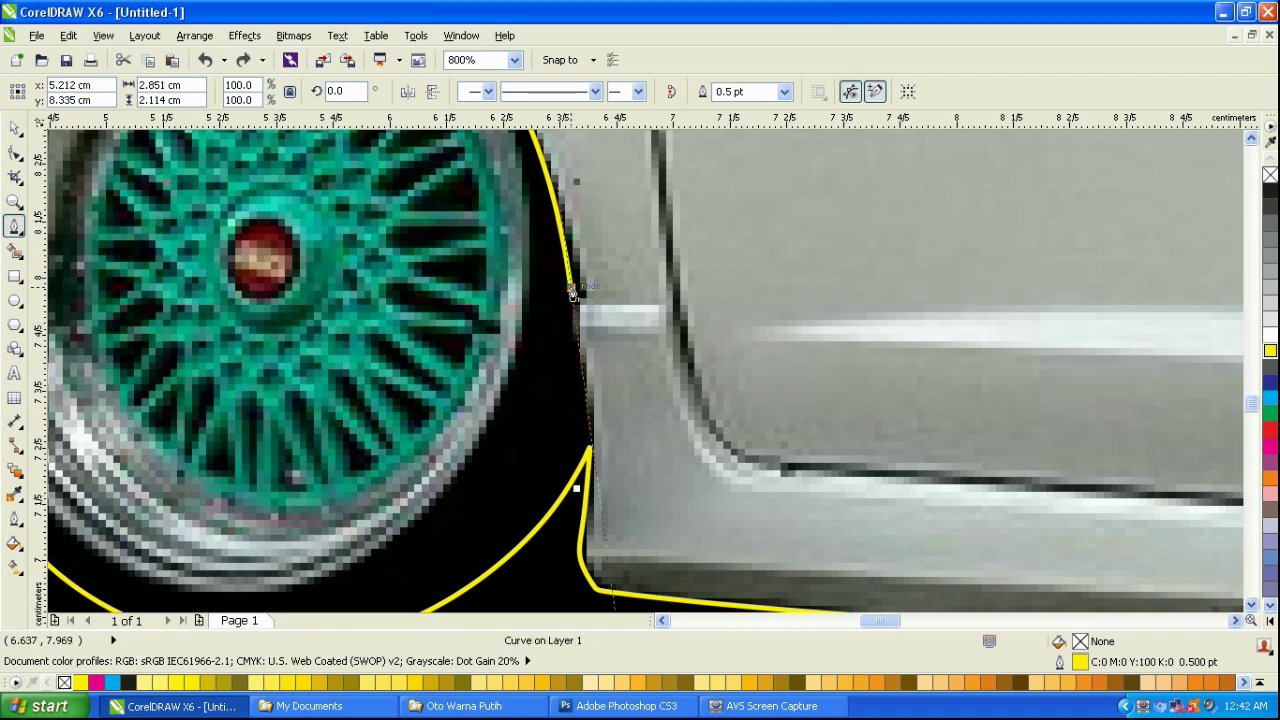
click(574, 306)
drag(582, 381, 591, 417)
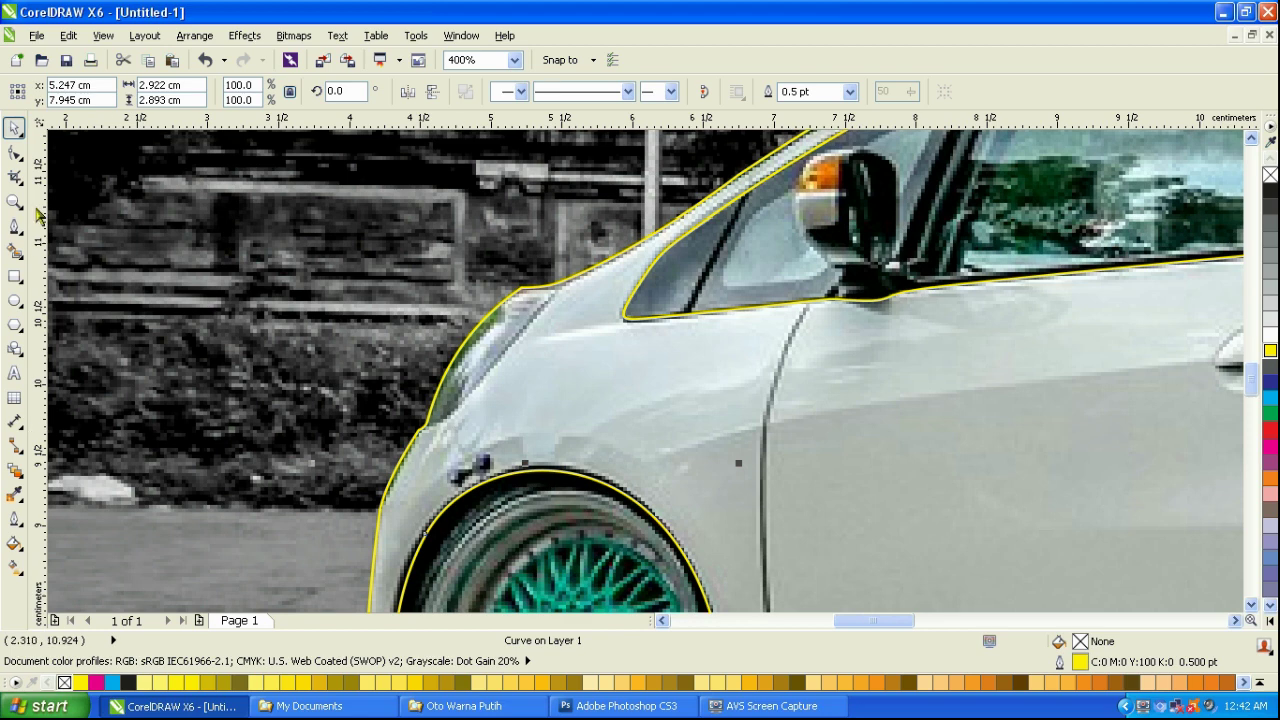
Draw a Pen curve about 1.4 cm wide along the headlight's rear edge, from the front car outline up to the hood.
click(15, 226)
scroll(395, 405, up, 2)
click(443, 450)
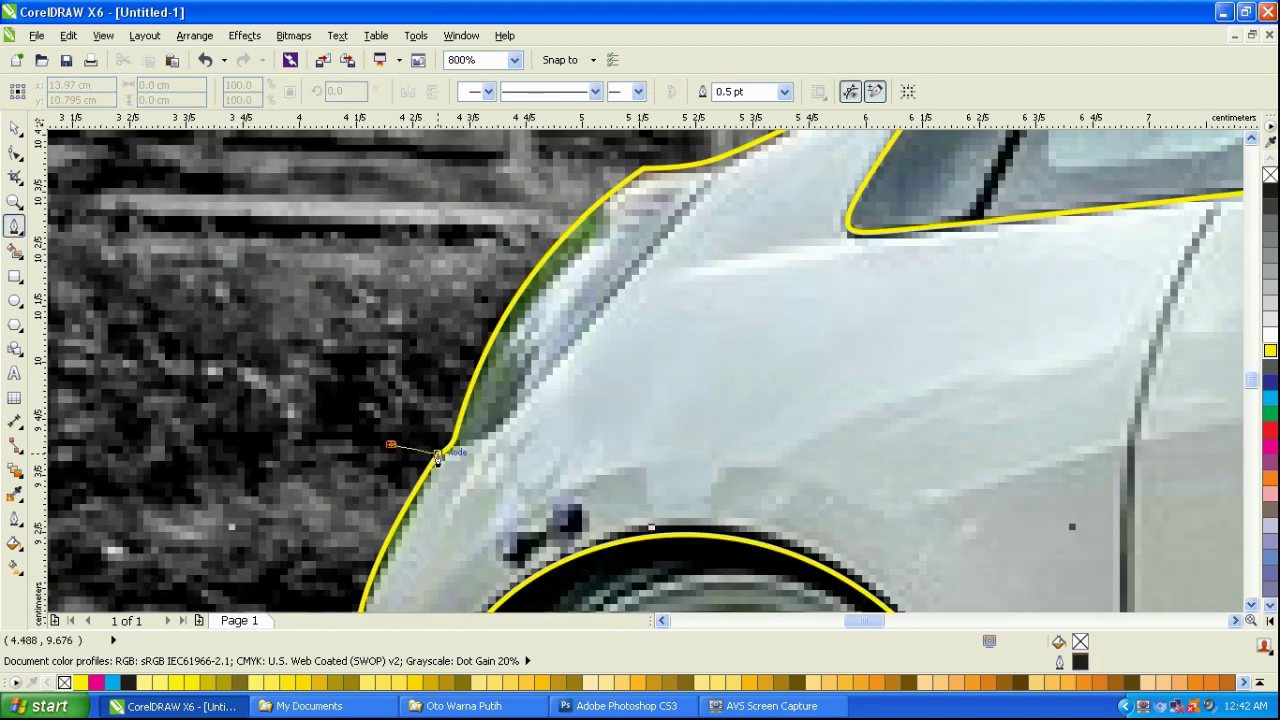
drag(592, 315, 678, 197)
drag(679, 198, 626, 341)
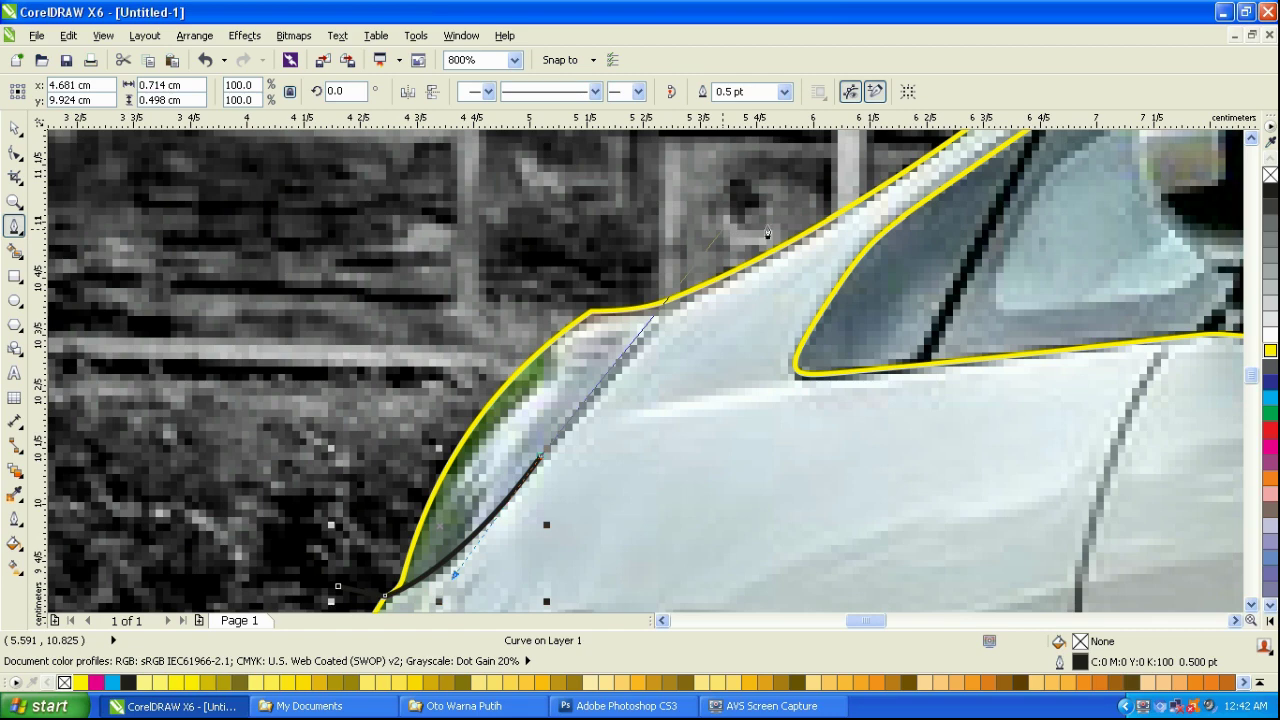
scroll(740, 230, down, 1)
scroll(740, 230, down, 2)
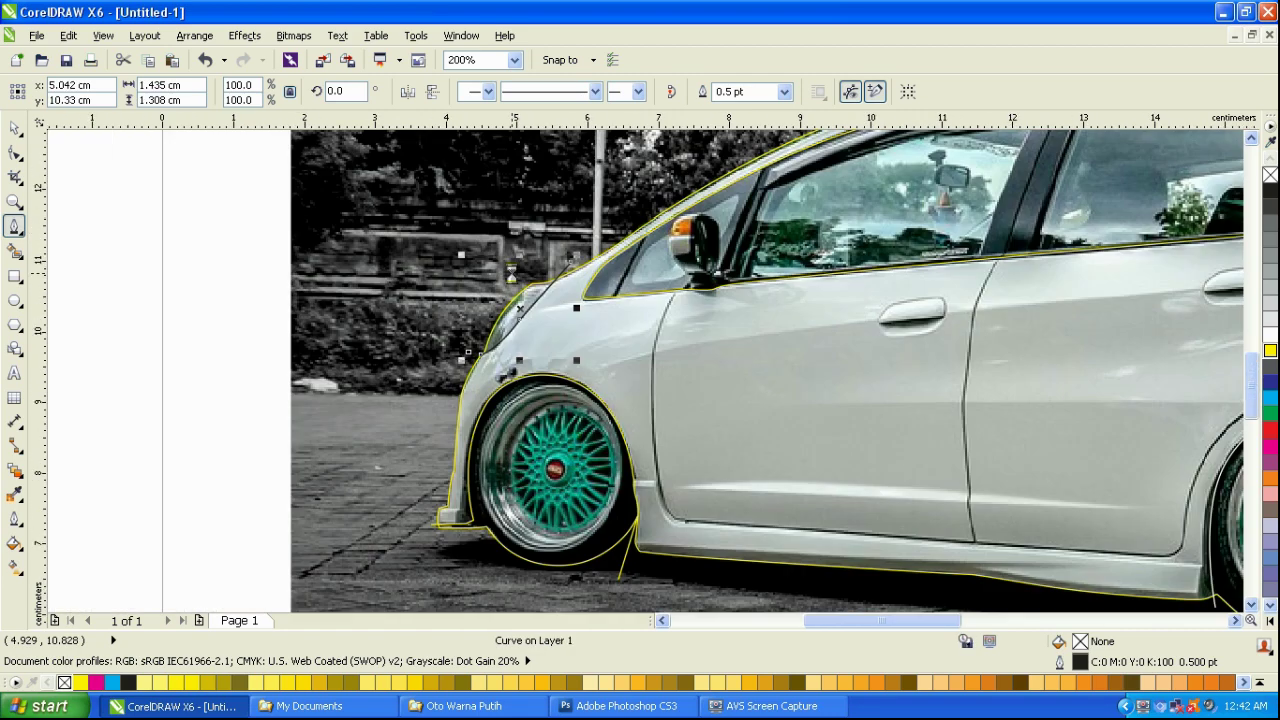
Try to apply Smart Fill to the car body.
scroll(1137, 297, up, 1)
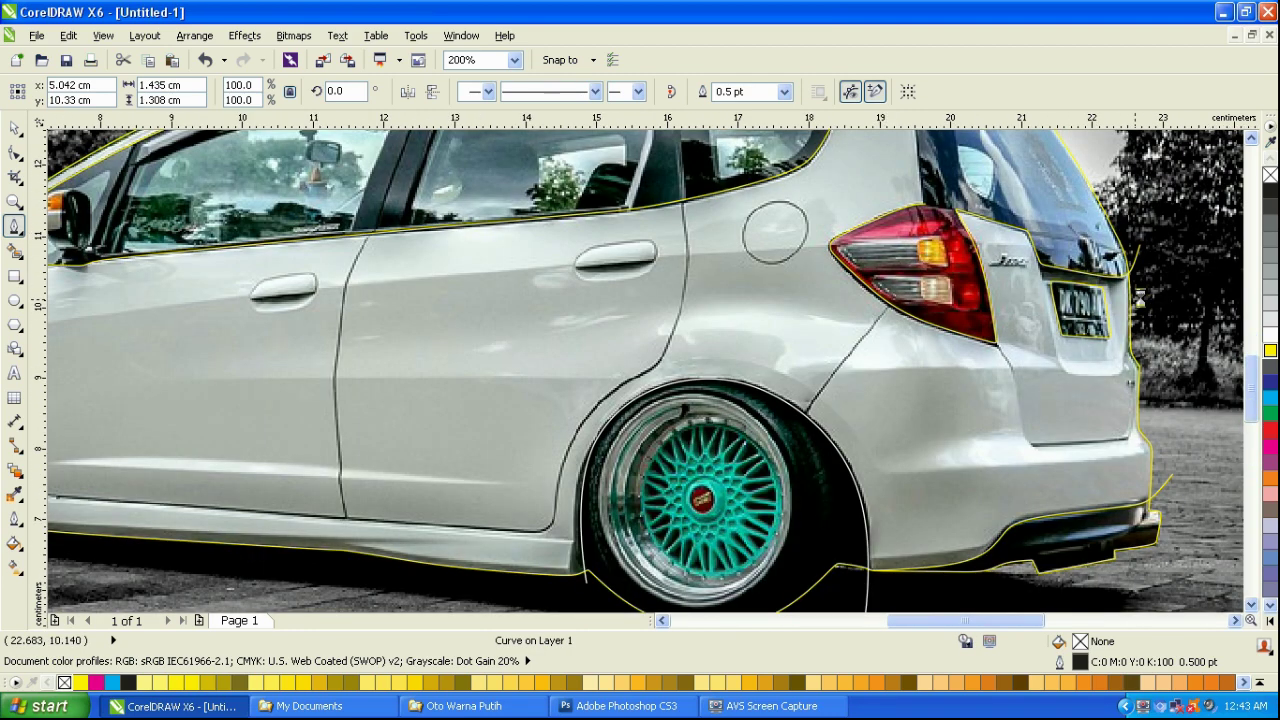
scroll(1137, 297, down, 1)
click(14, 251)
click(740, 340)
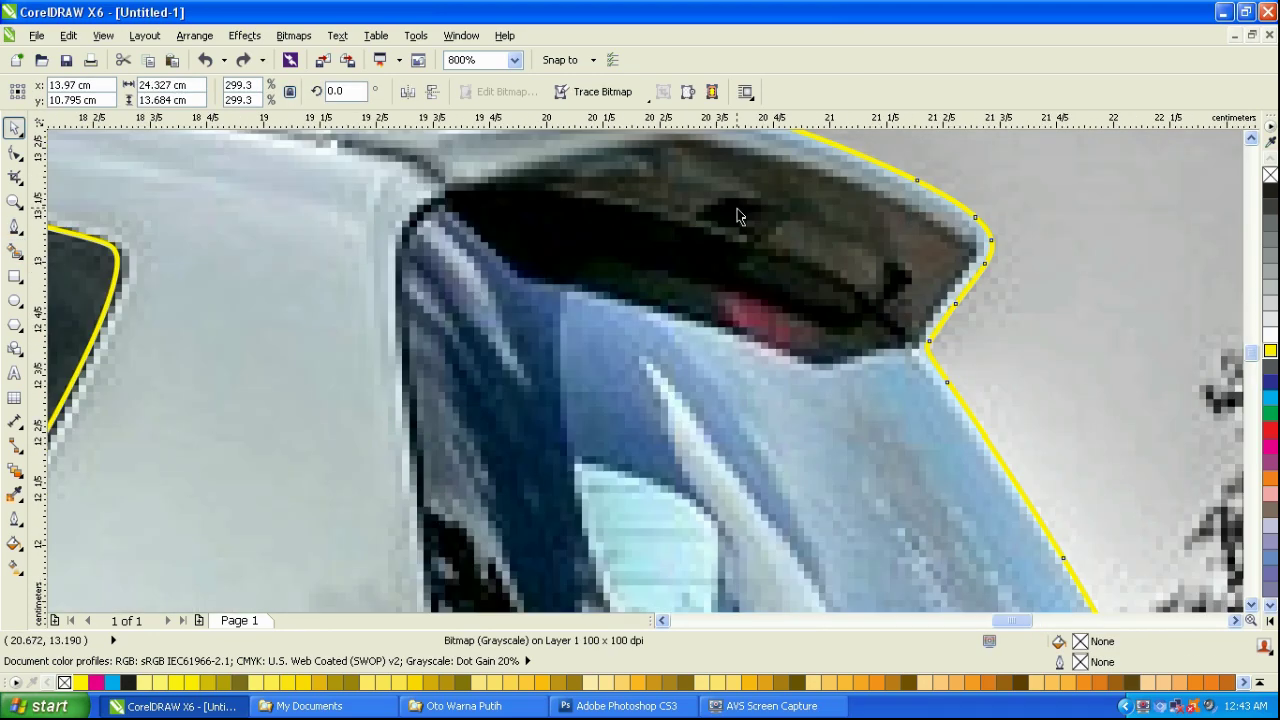
Start a B-spline at the car outline beneath the spoiler's tip and run it forward along the spoiler's dark underside.
click(20, 230)
click(45, 308)
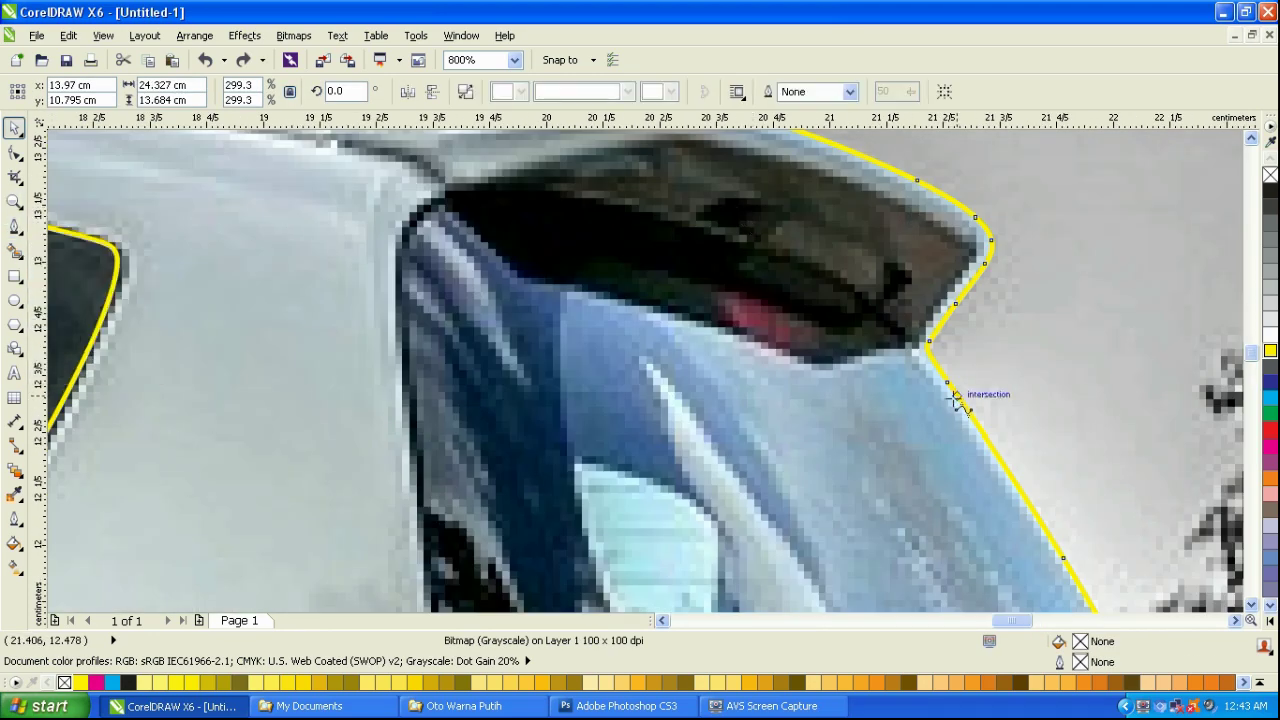
click(929, 341)
click(910, 333)
click(858, 282)
click(774, 239)
click(686, 219)
click(586, 191)
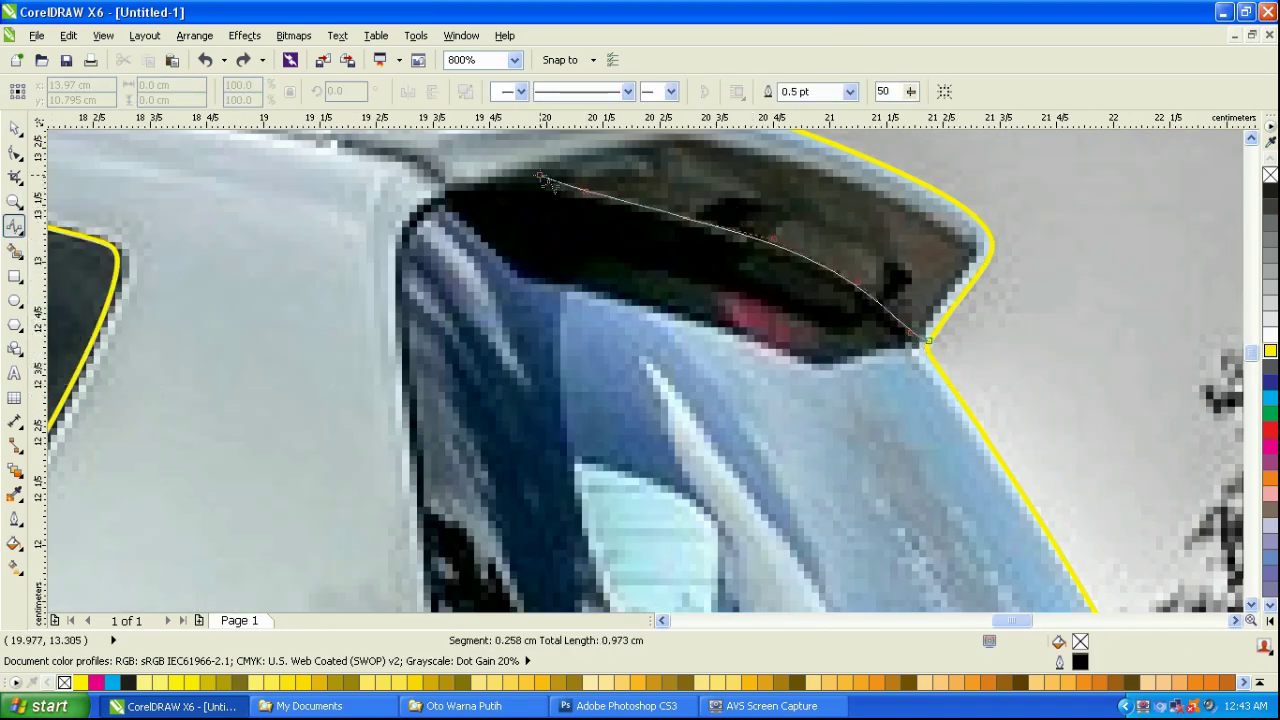
Continue the B-spline around the rear windshield's top corner and down its side edge, and outline it yellow.
click(540, 175)
click(527, 171)
click(462, 184)
click(443, 199)
click(412, 219)
click(400, 244)
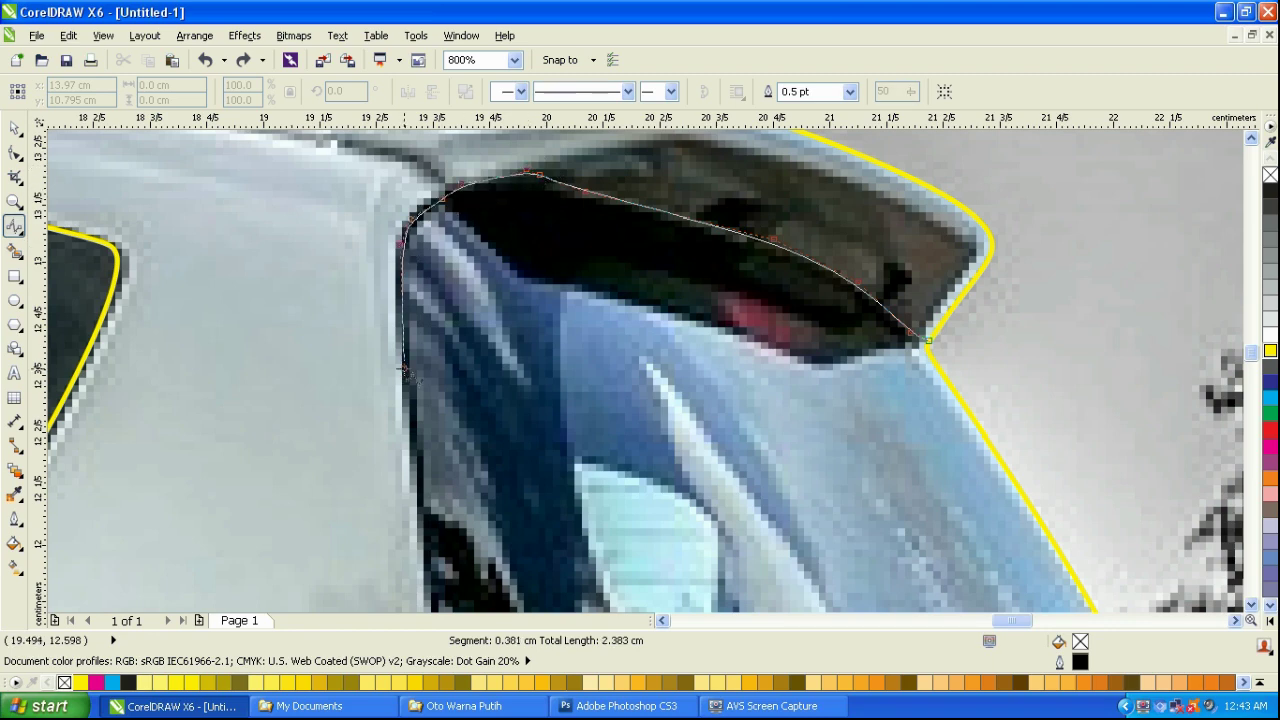
click(405, 369)
double_click(427, 514)
right_click(1270, 350)
scroll(771, 213, down, 1)
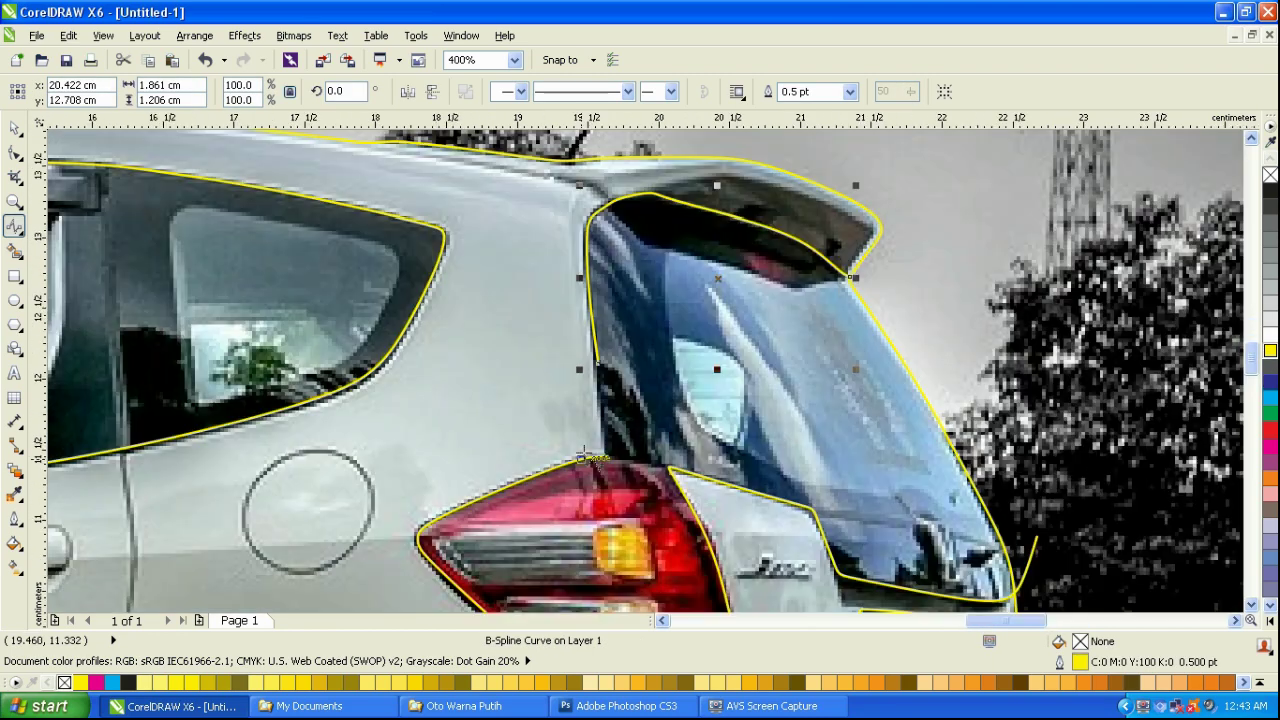
Create a filled body shape with Smart Fill from the area enclosed by the traced curves.
scroll(583, 455, up, 1)
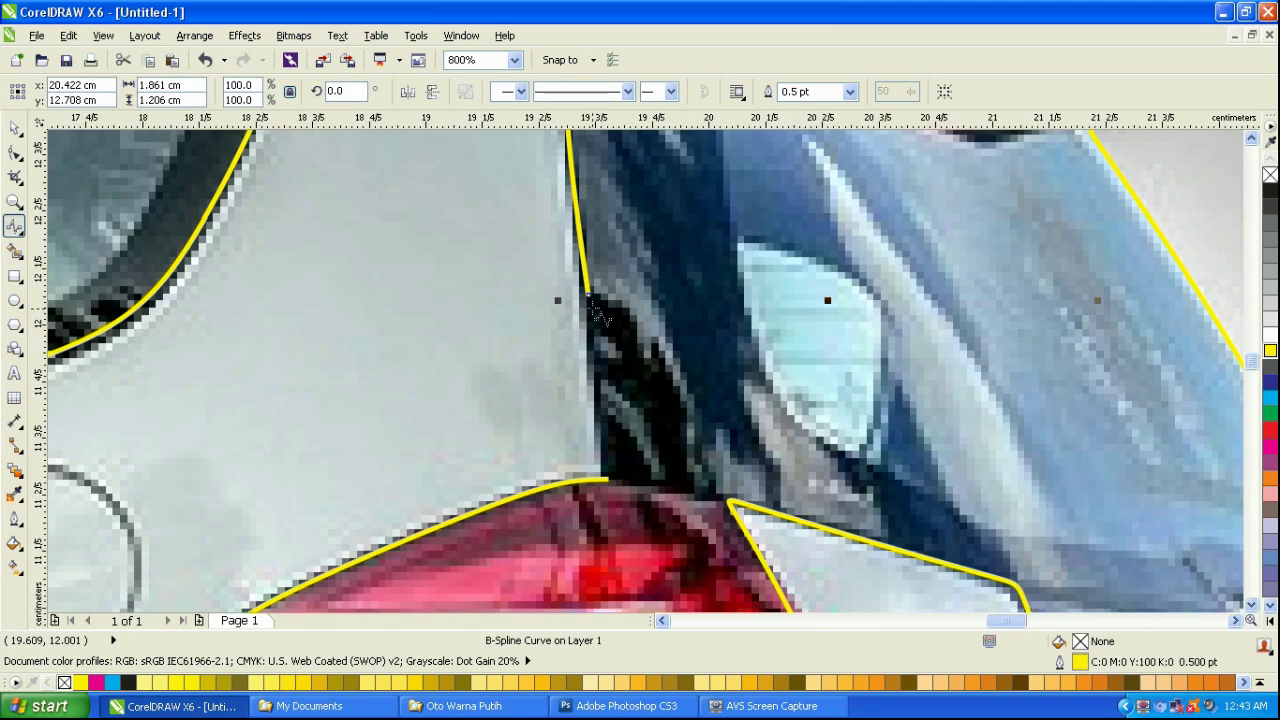
click(16, 257)
click(440, 348)
scroll(470, 350, down, 3)
key(space)
Delete the original car outline and the tracing curves around the rear of the car.
click(751, 490)
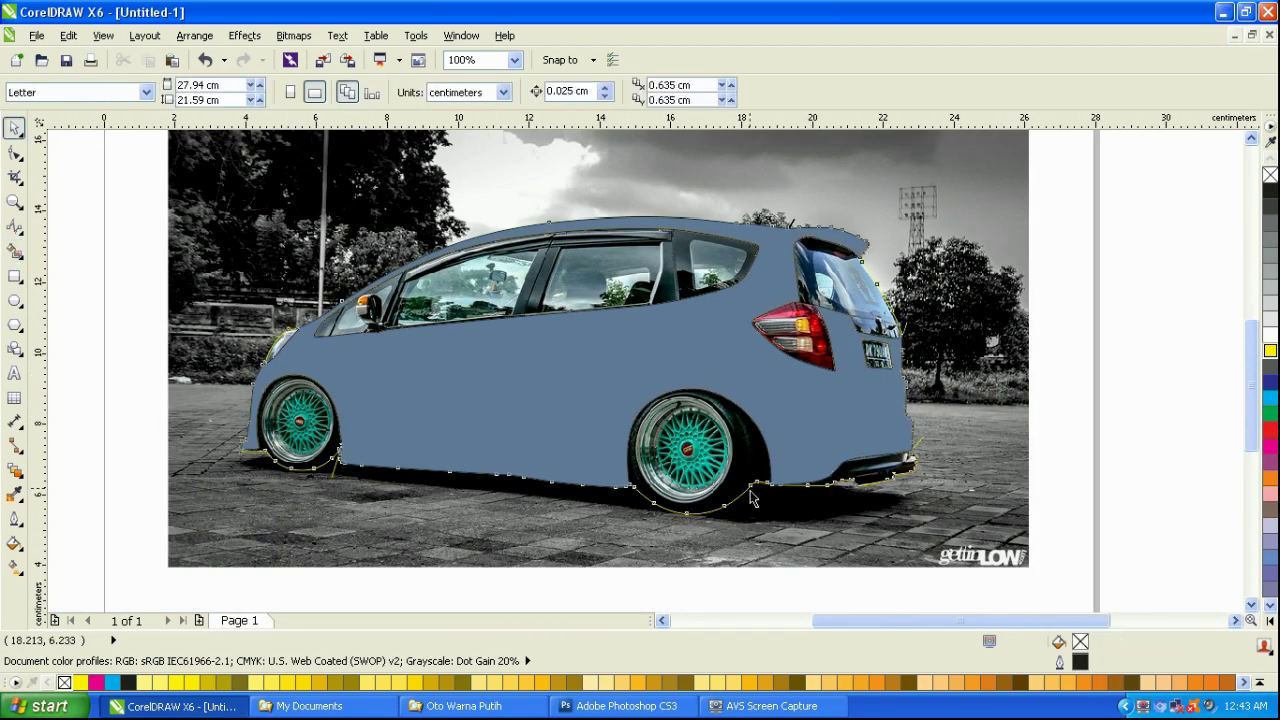
key(Delete)
click(802, 455)
drag(1229, 200, 624, 437)
key(Delete)
Give the filled body shape a yellow outline and no fill, keeping it in place over the car.
click(898, 405)
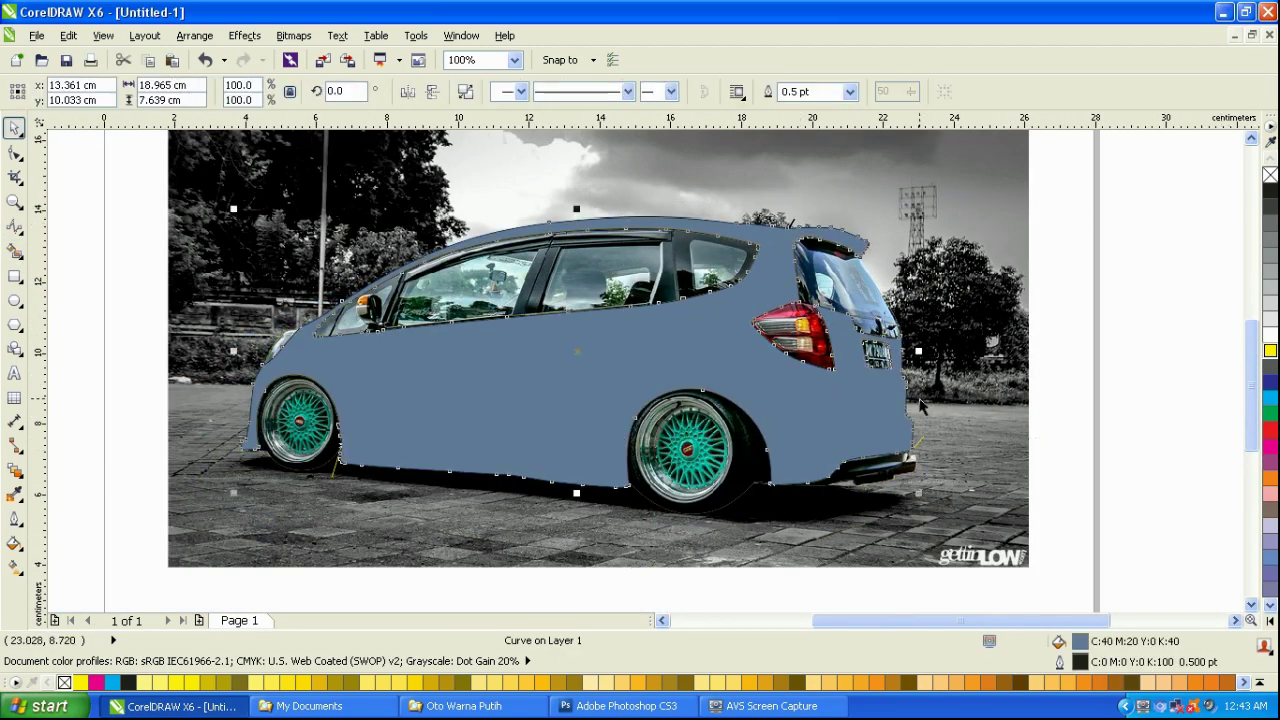
right_click(1270, 350)
click(1270, 175)
drag(847, 472, 767, 520)
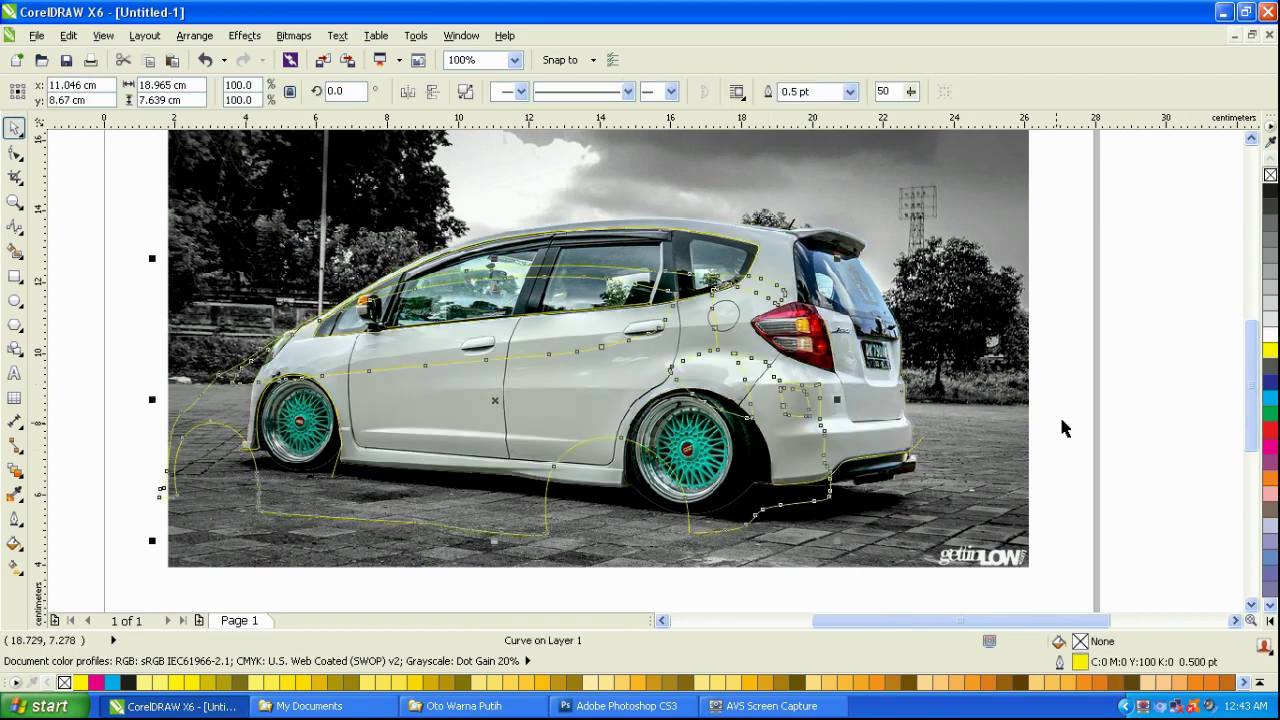
key(ctrl+z)
Delete the leftover tracing curves at the rear of the car.
scroll(1095, 385, down, 1)
drag(1173, 218, 757, 516)
key(Delete)
scroll(869, 391, up, 1)
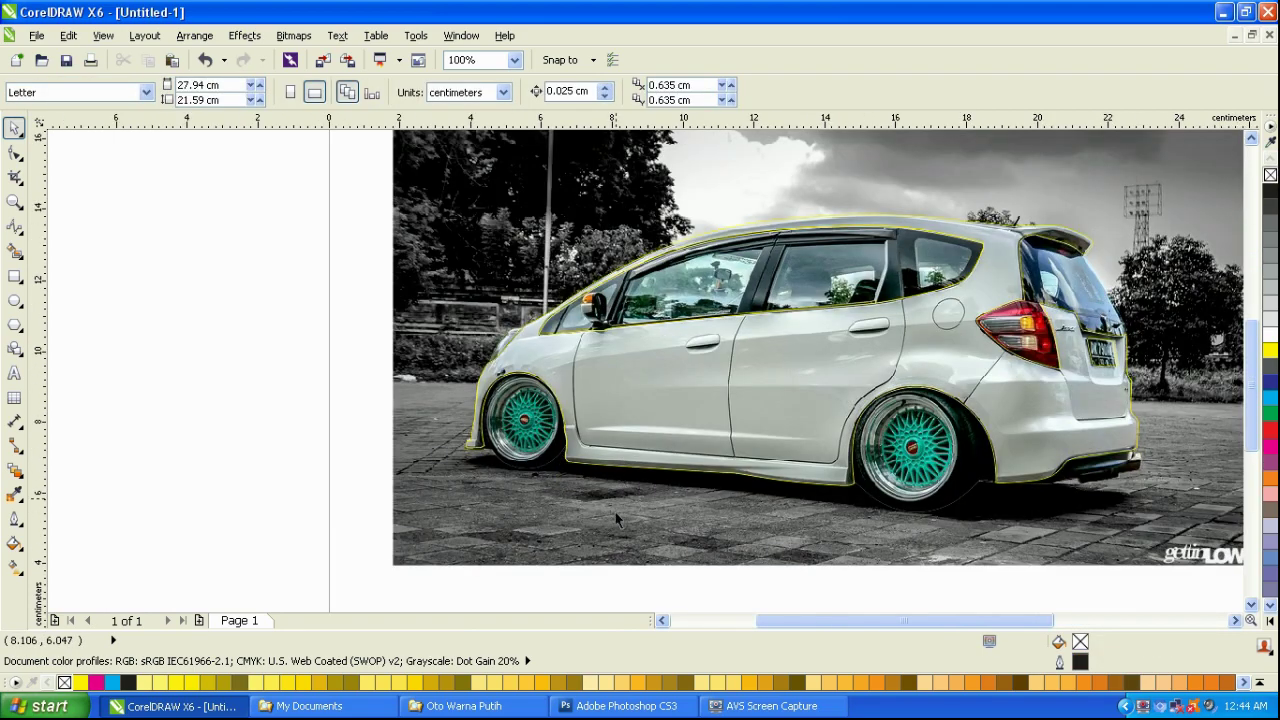
Lock the black and white background bitmap in place and fit all objects in view.
drag(735, 413, 648, 449)
right_click(647, 531)
click(722, 290)
drag(711, 350, 672, 418)
key(ctrl+z)
right_click(824, 440)
click(899, 199)
key(F4)
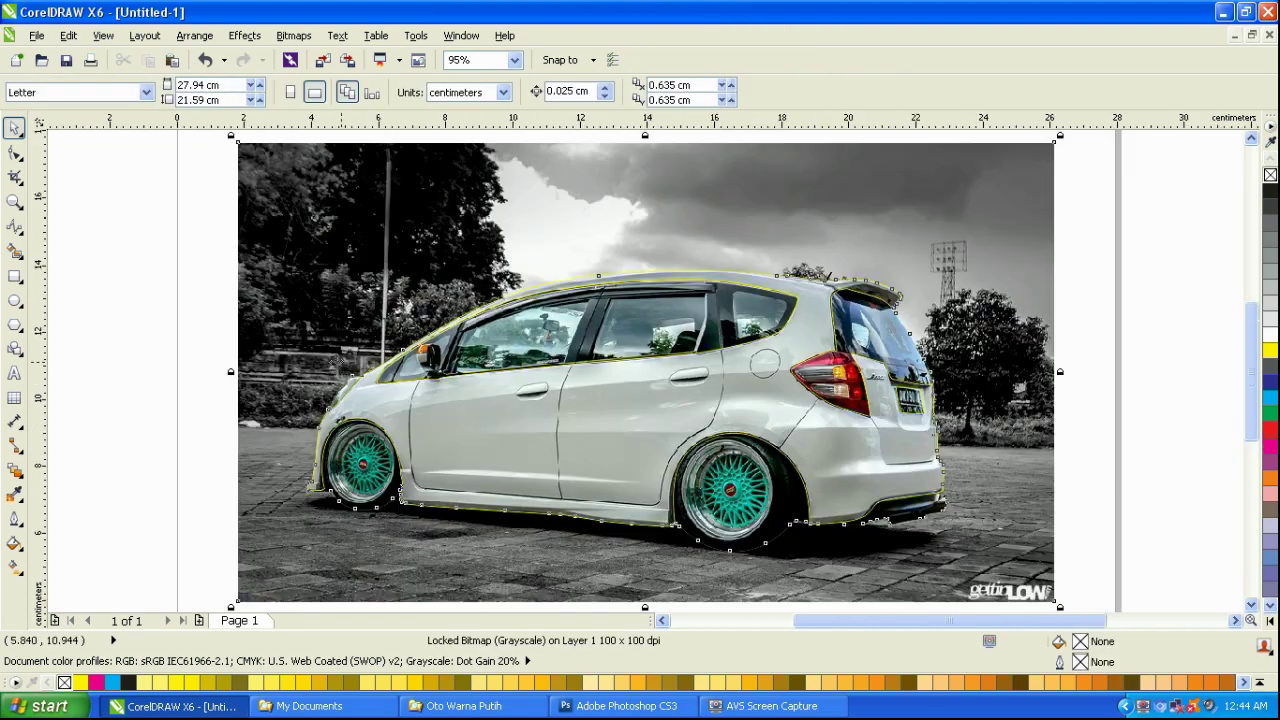
Fill the body shape yellow and intersect it with the color car bitmap.
click(376, 366)
click(1270, 350)
shift+click(754, 492)
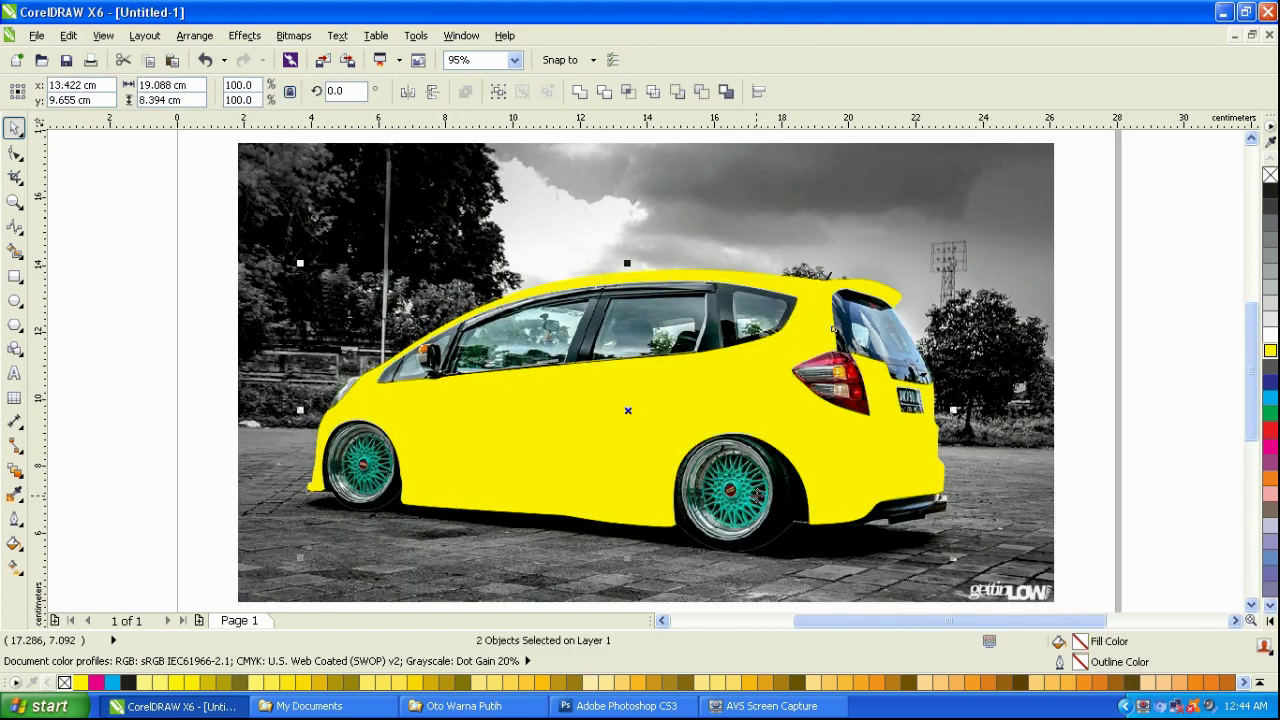
click(628, 91)
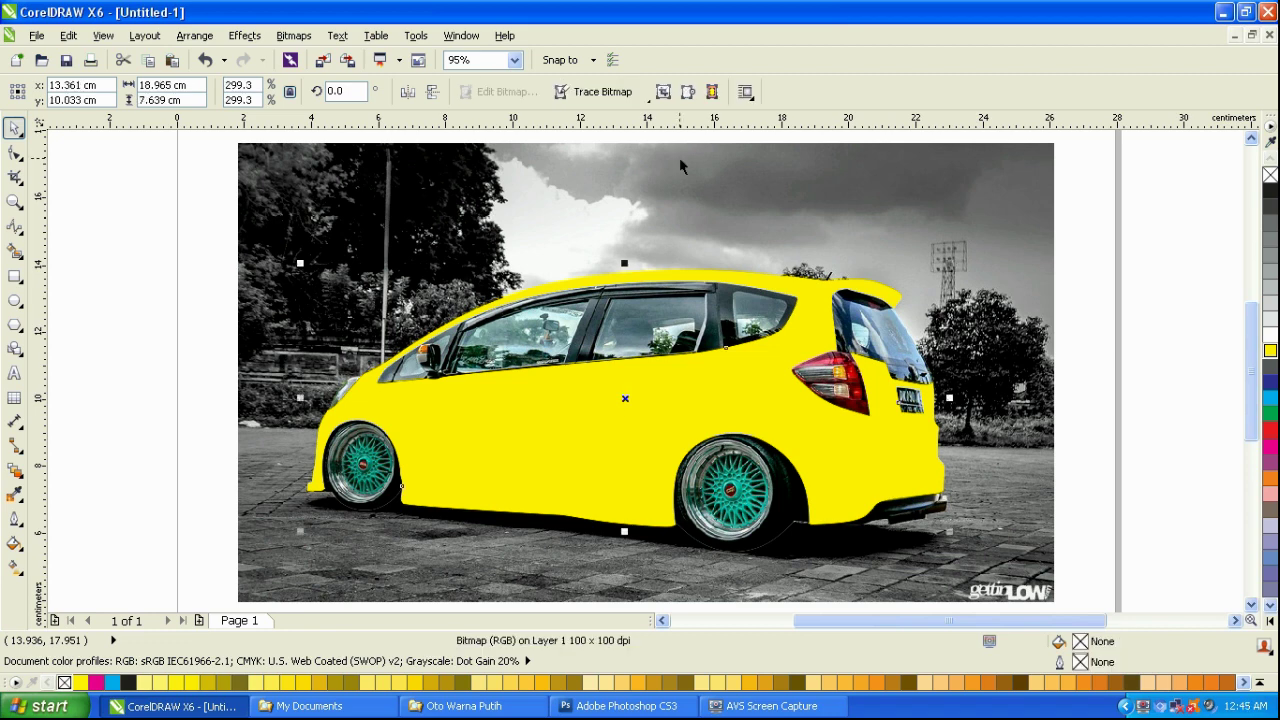
Move the yellow body shape and the cut-out bitmap aside to check the layers beneath, and undo the trial changes.
click(1117, 457)
drag(859, 434, 681, 531)
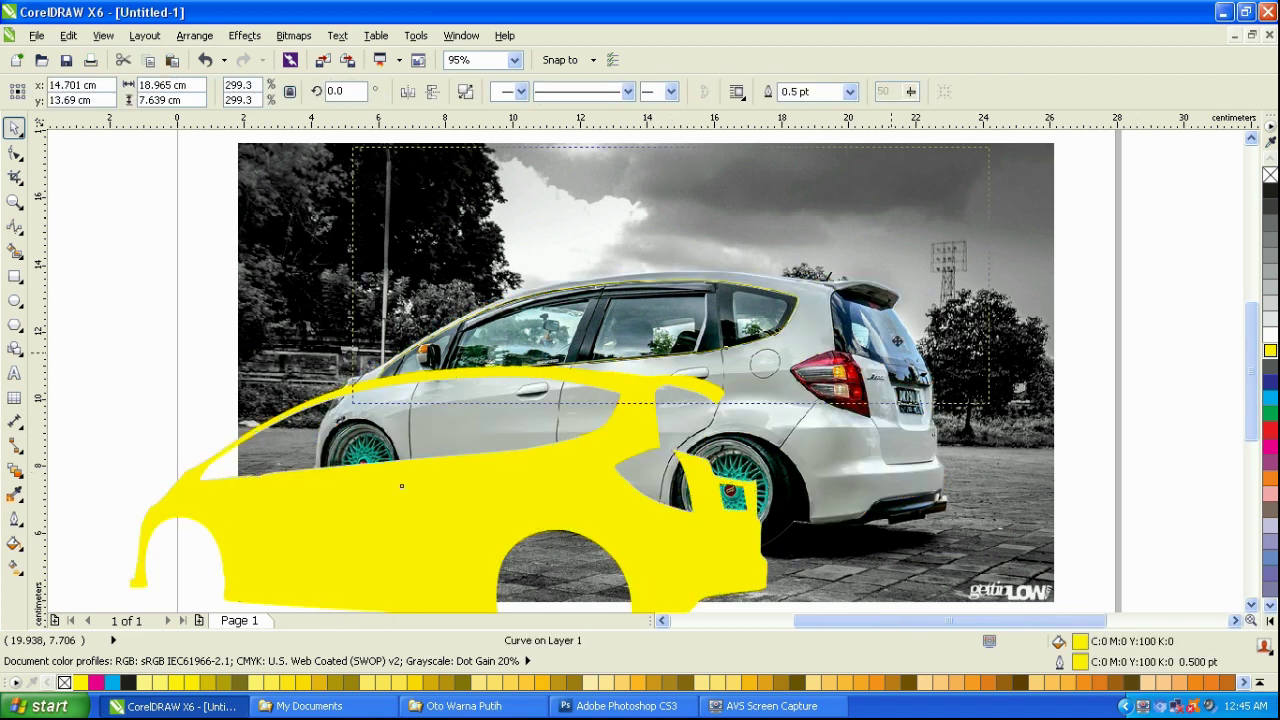
drag(847, 473, 905, 320)
key(ctrl+z)
key(ctrl+z)
key(ctrl+z)
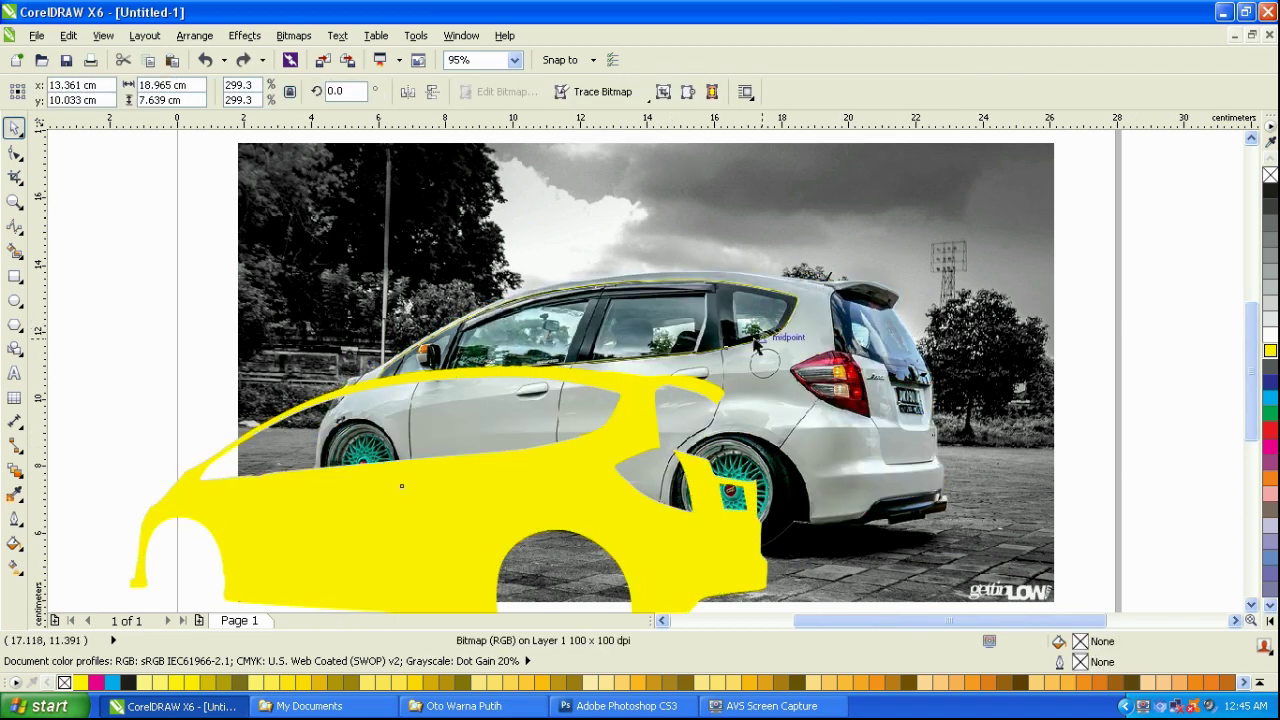
key(Delete)
click(771, 373)
key(shift+Page_Down)
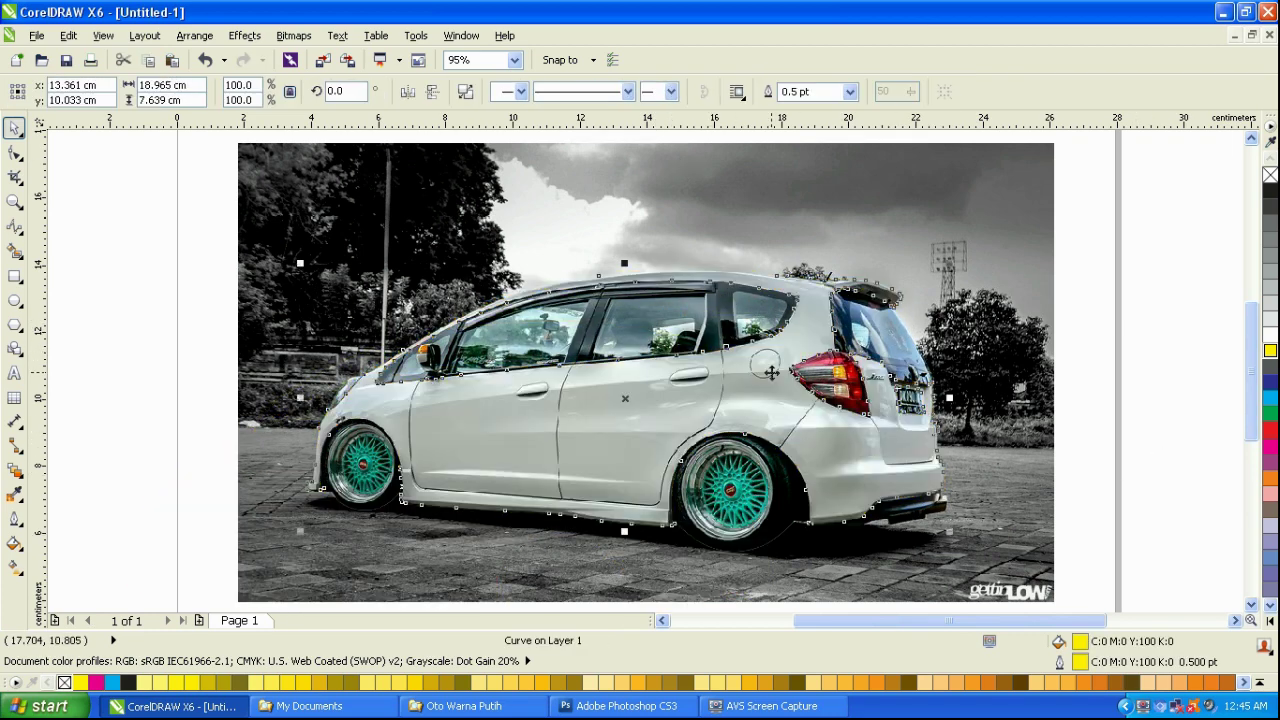
drag(747, 405, 503, 443)
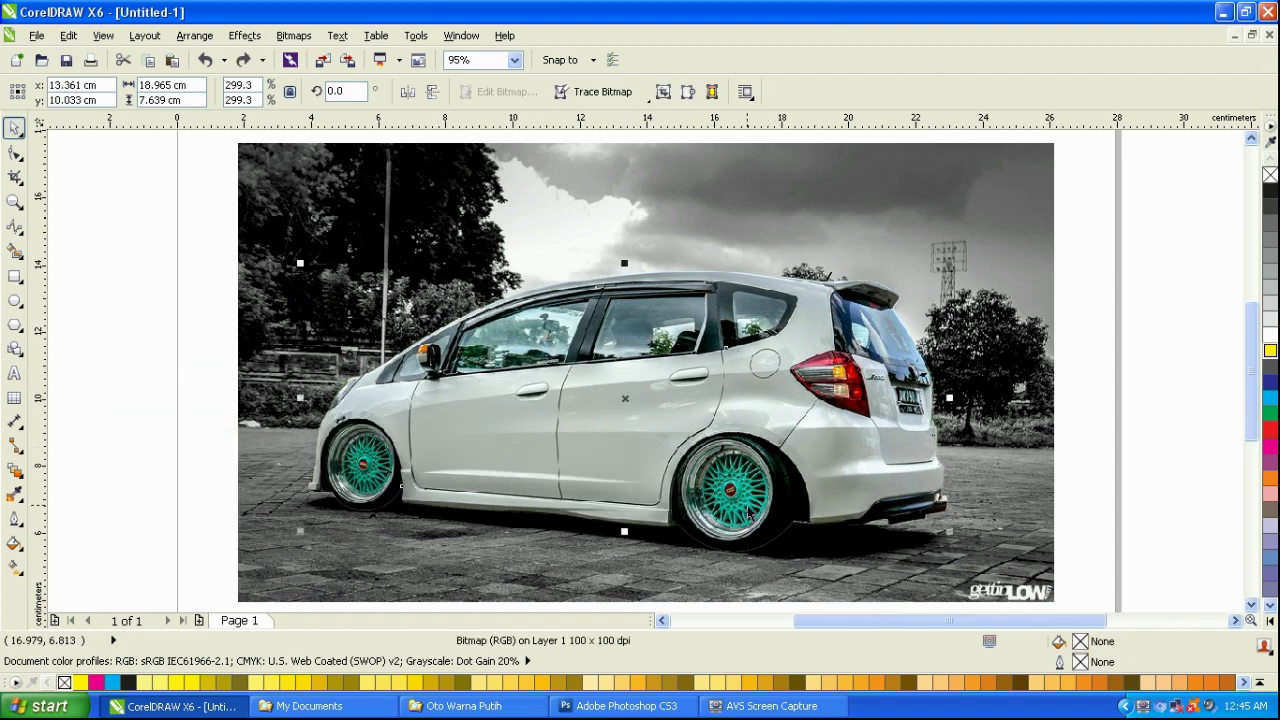
key(ctrl+z)
drag(864, 482, 700, 505)
key(ctrl+z)
key(ctrl+z)
Trim the color car bitmap with the yellow body shape and move the body cut-out to the empty area beside the page.
shift+click(742, 497)
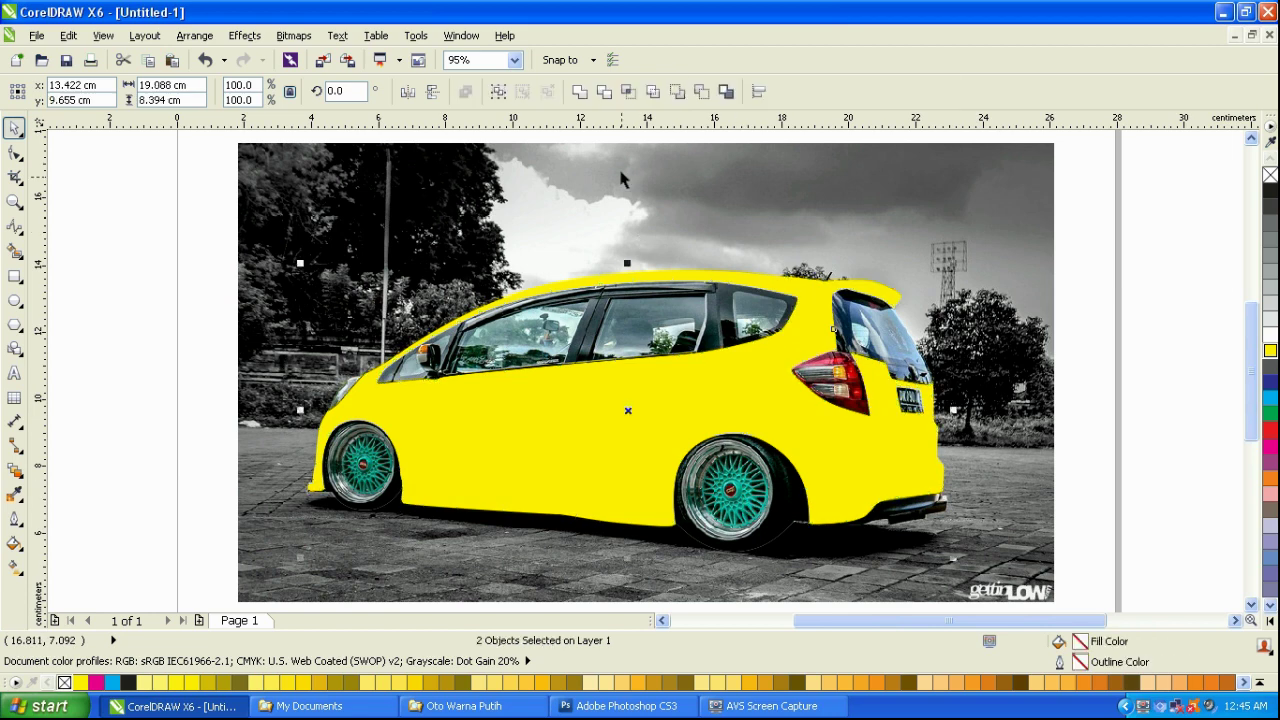
click(606, 93)
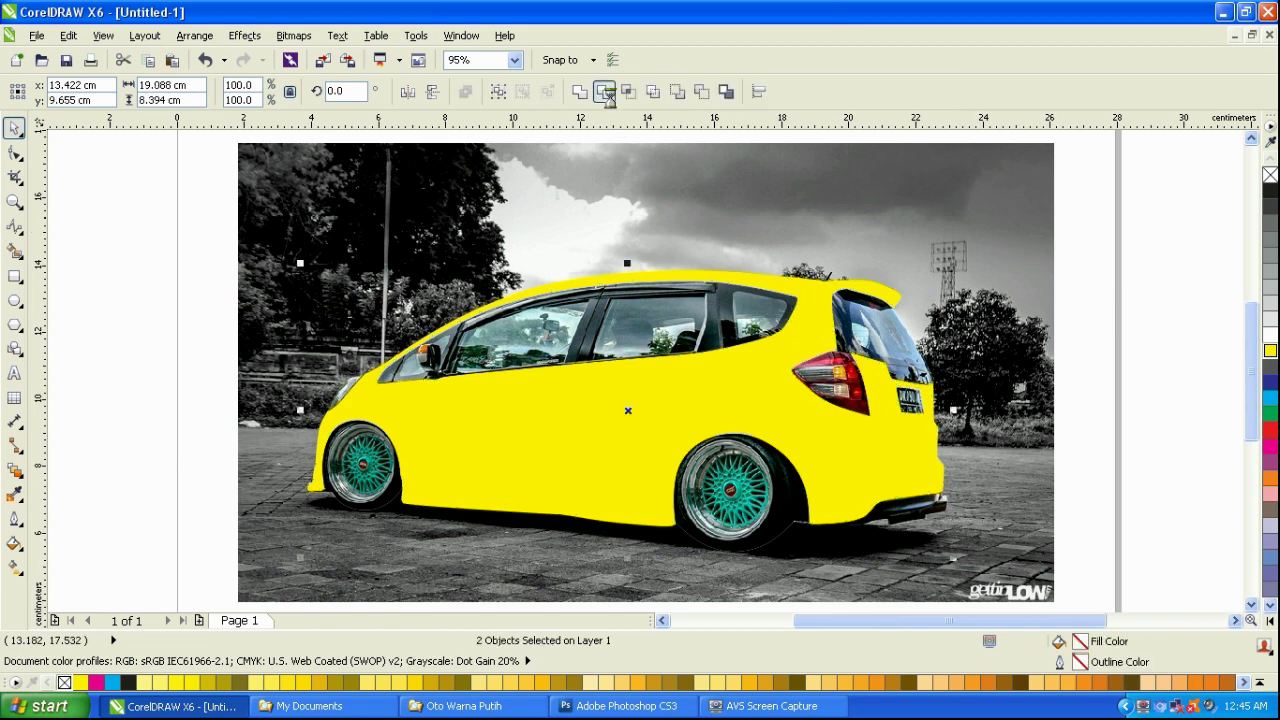
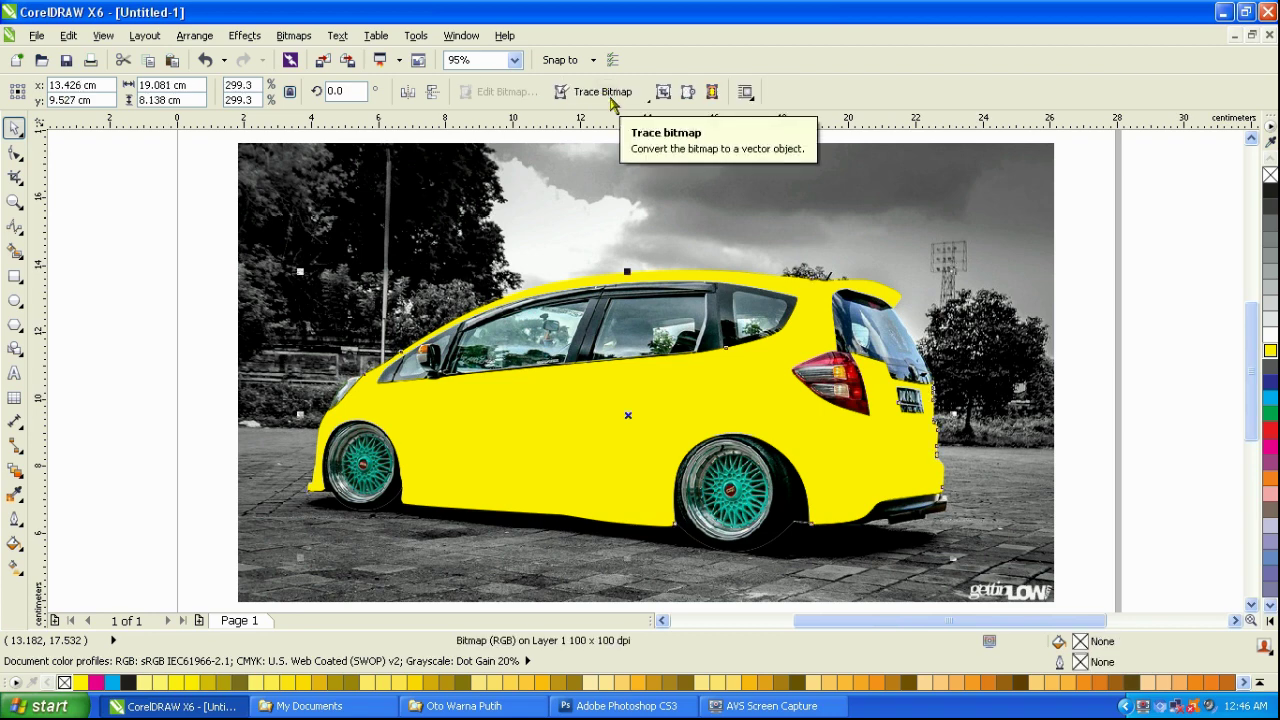
click(894, 440)
drag(894, 440, 603, 463)
key(ctrl+z)
scroll(685, 433, down, 2)
drag(681, 410, 265, 257)
drag(288, 402, 679, 471)
Draw a rectangle about 24 by 21 cm behind the body cut-out, filled with 70% black, and shift the cut-out slightly over it.
click(15, 276)
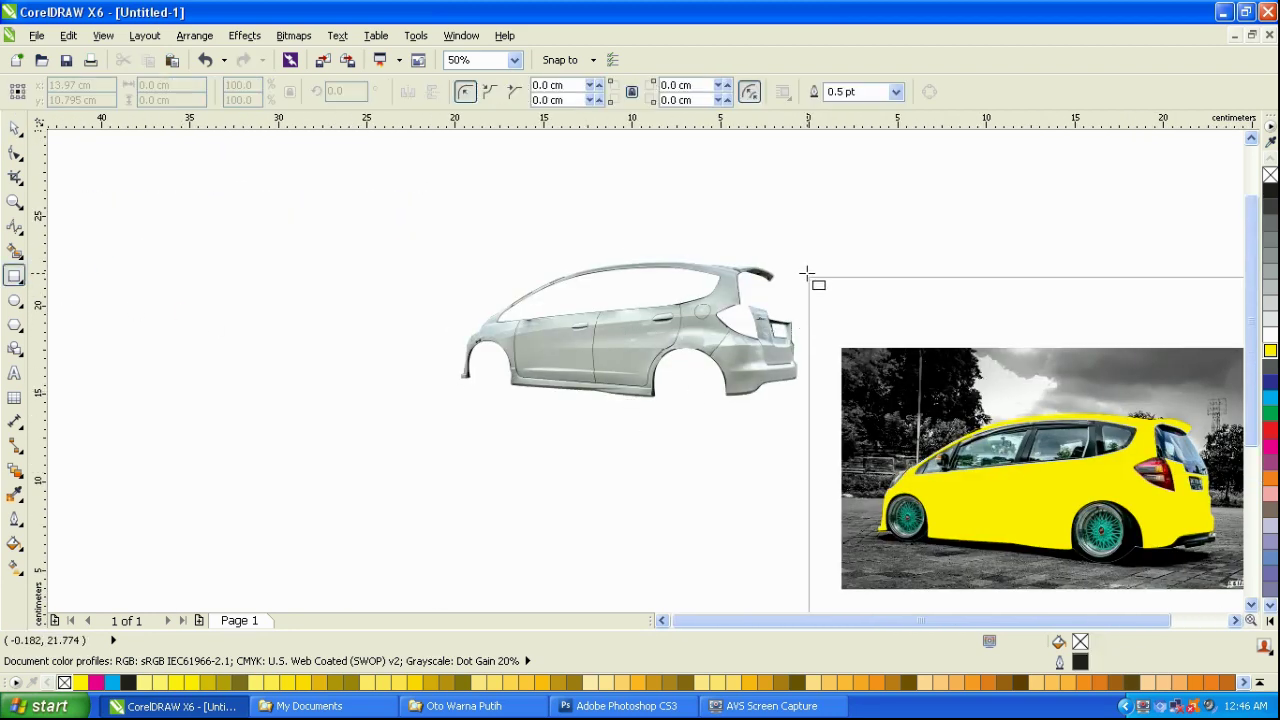
drag(812, 272, 382, 613)
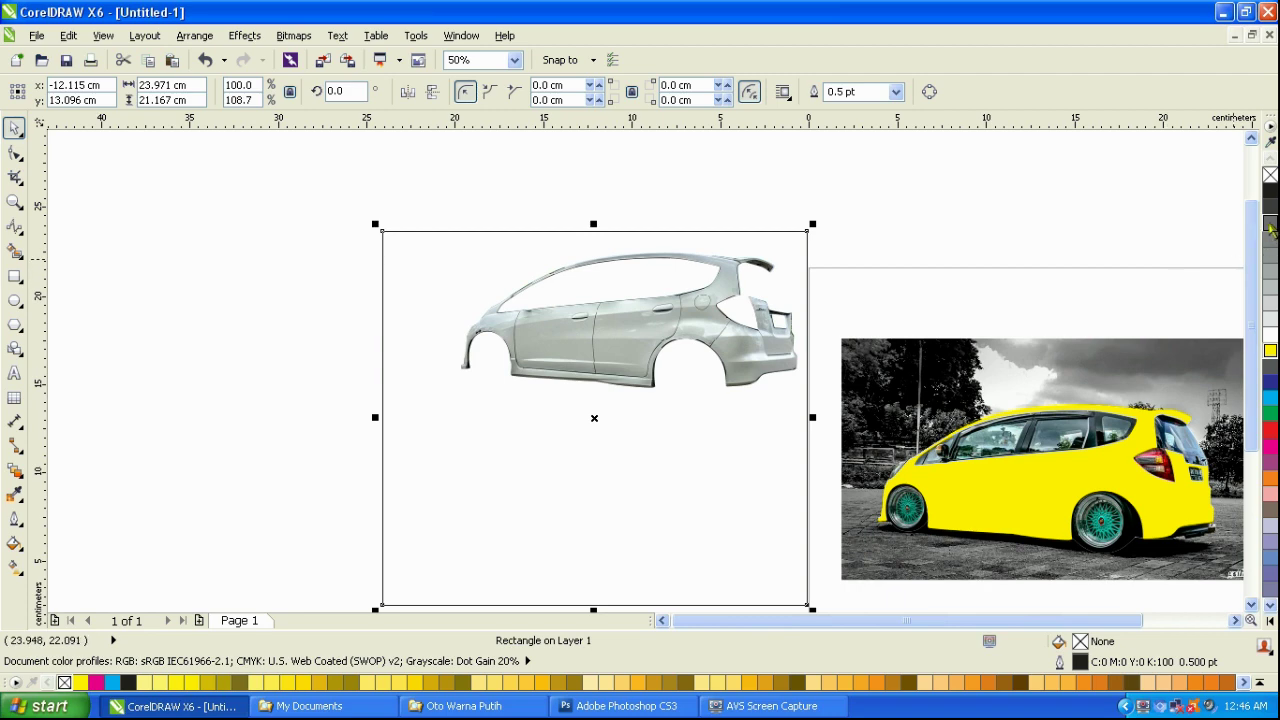
click(1269, 222)
click(949, 289)
drag(669, 328, 640, 325)
scroll(660, 384, down, 1)
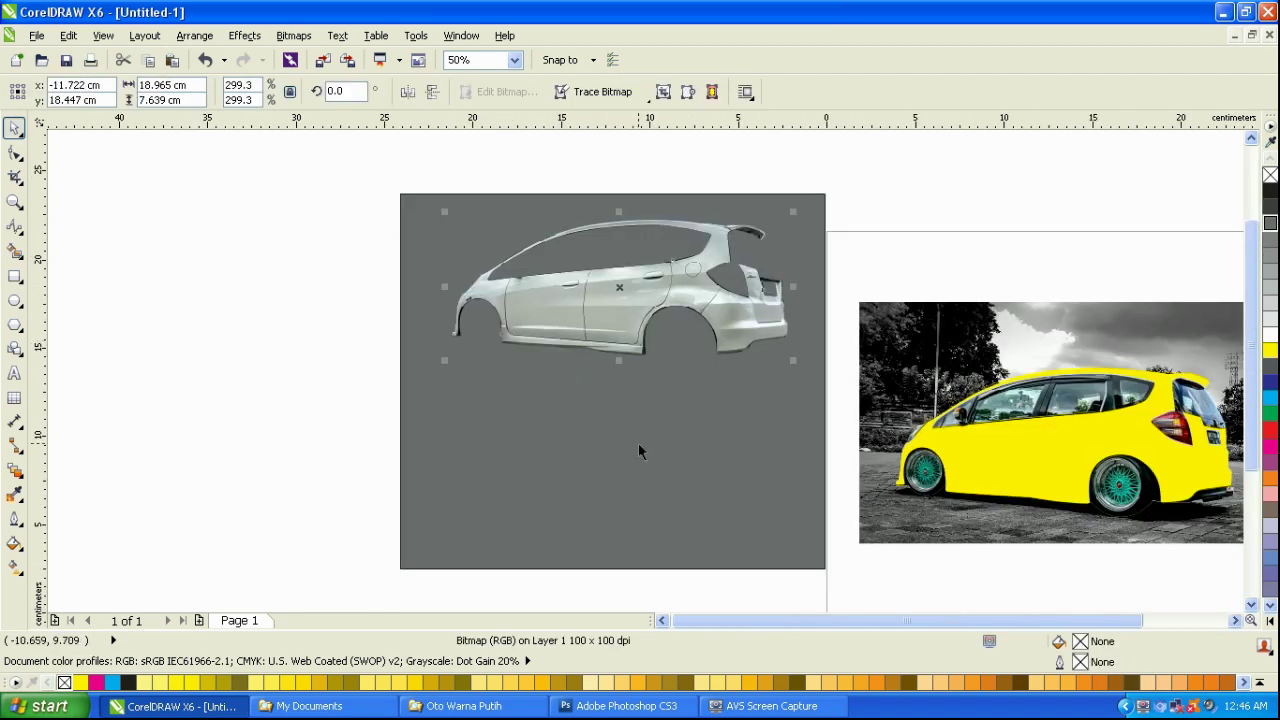
Enlarge the grey rectangle downward and sideways to about 32 by 36 cm.
click(638, 446)
drag(628, 501, 629, 615)
drag(515, 449, 446, 449)
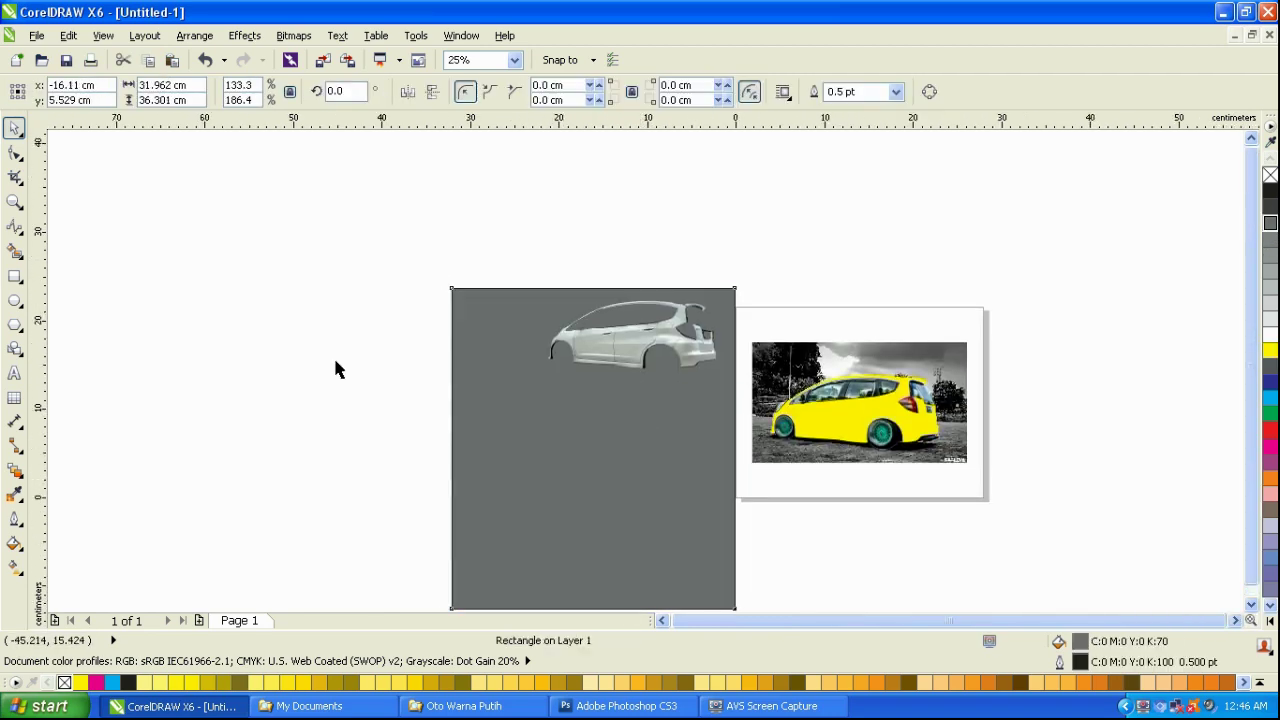
click(334, 369)
Duplicate the body cut-out twice below the original and line up all three on a common vertical center line.
scroll(605, 368, up, 1)
drag(620, 337, 656, 525)
scroll(664, 452, down, 1)
right_click(656, 525)
drag(512, 289, 783, 587)
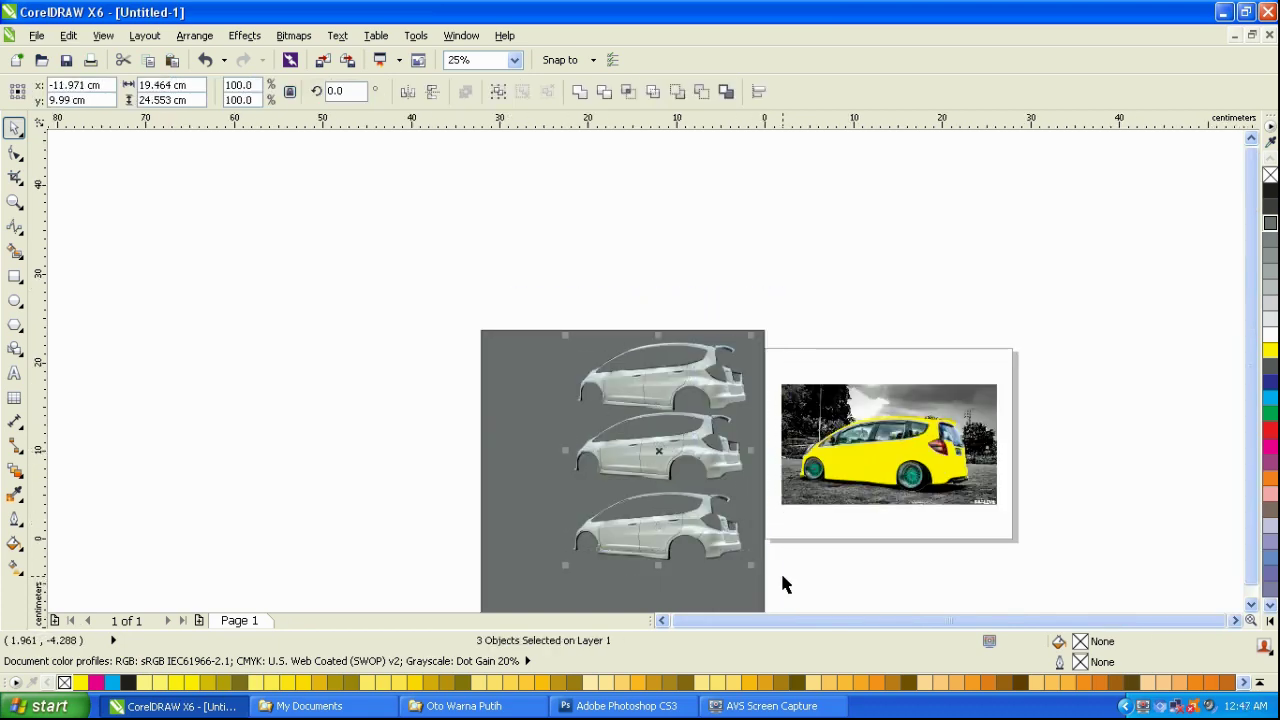
key(c)
click(783, 584)
scroll(629, 417, up, 1)
click(676, 369)
shift+click(701, 484)
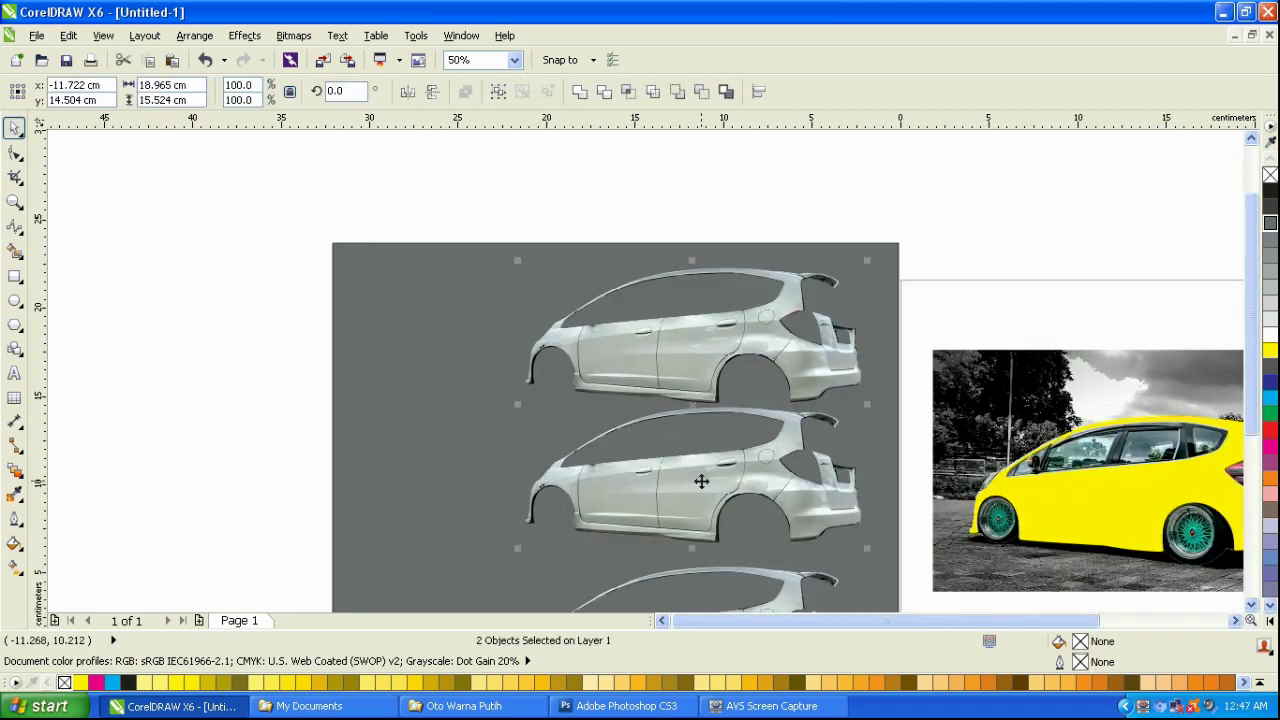
click(699, 238)
scroll(702, 242, down, 1)
scroll(700, 366, up, 1)
click(689, 212)
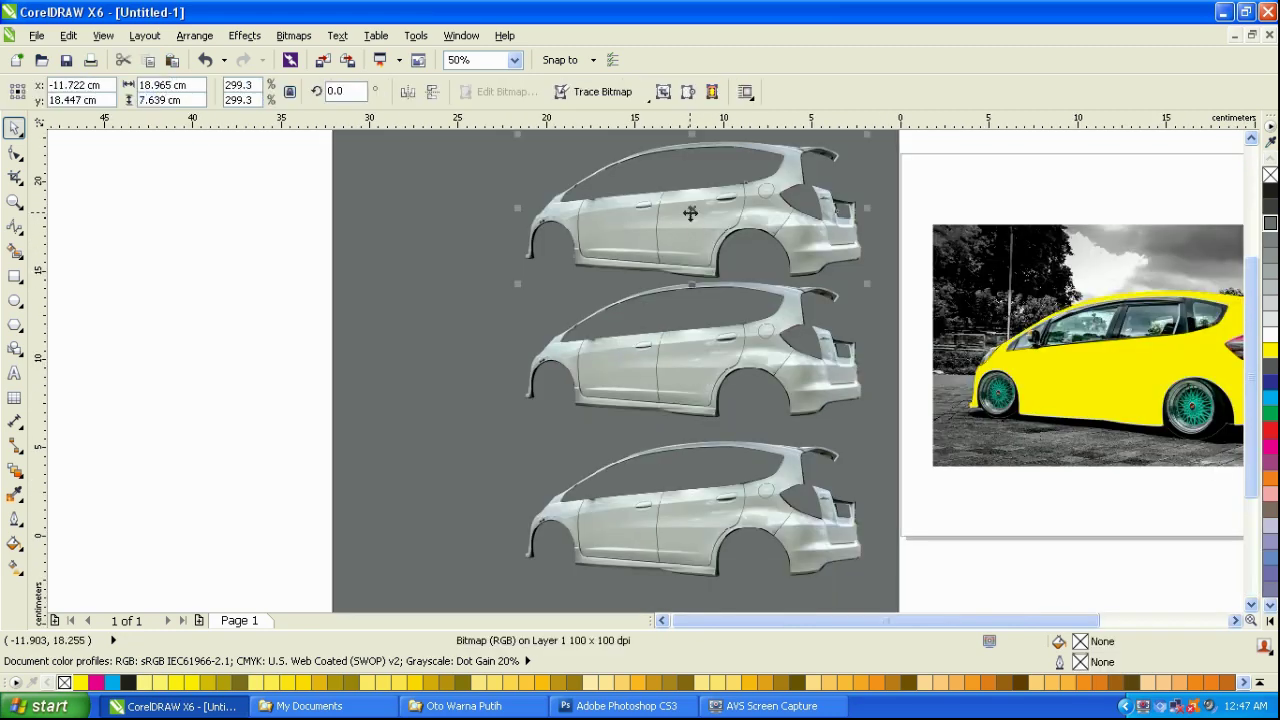
click(682, 374)
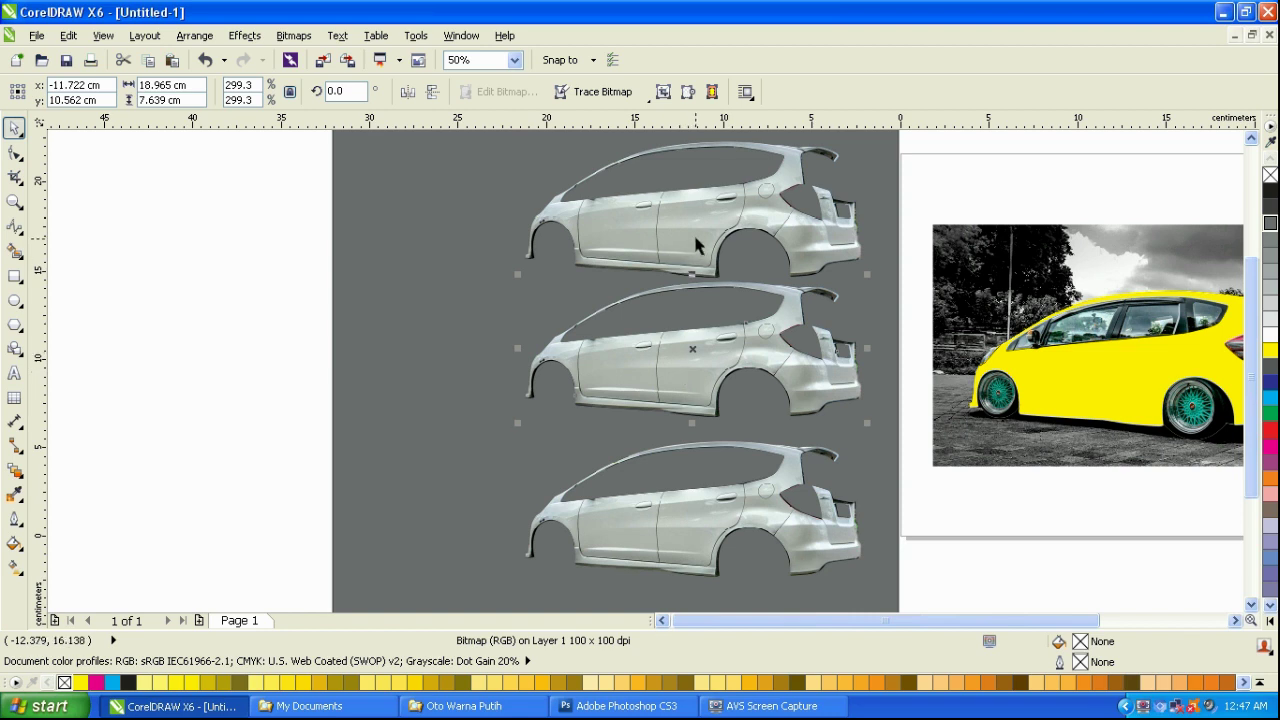
Give the uppermost cut-out a Uniform transparency in Subtract mode with a starting transparency of 0.
click(697, 244)
shift+click(691, 381)
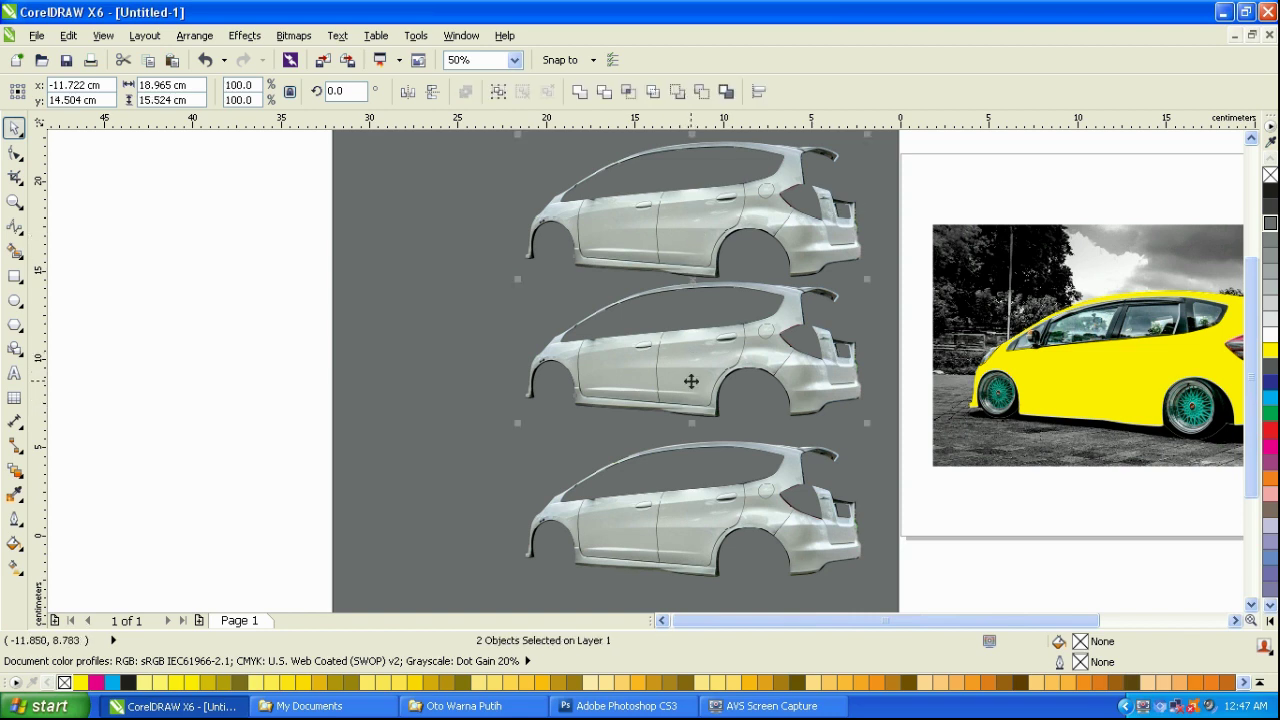
shift+click(691, 381)
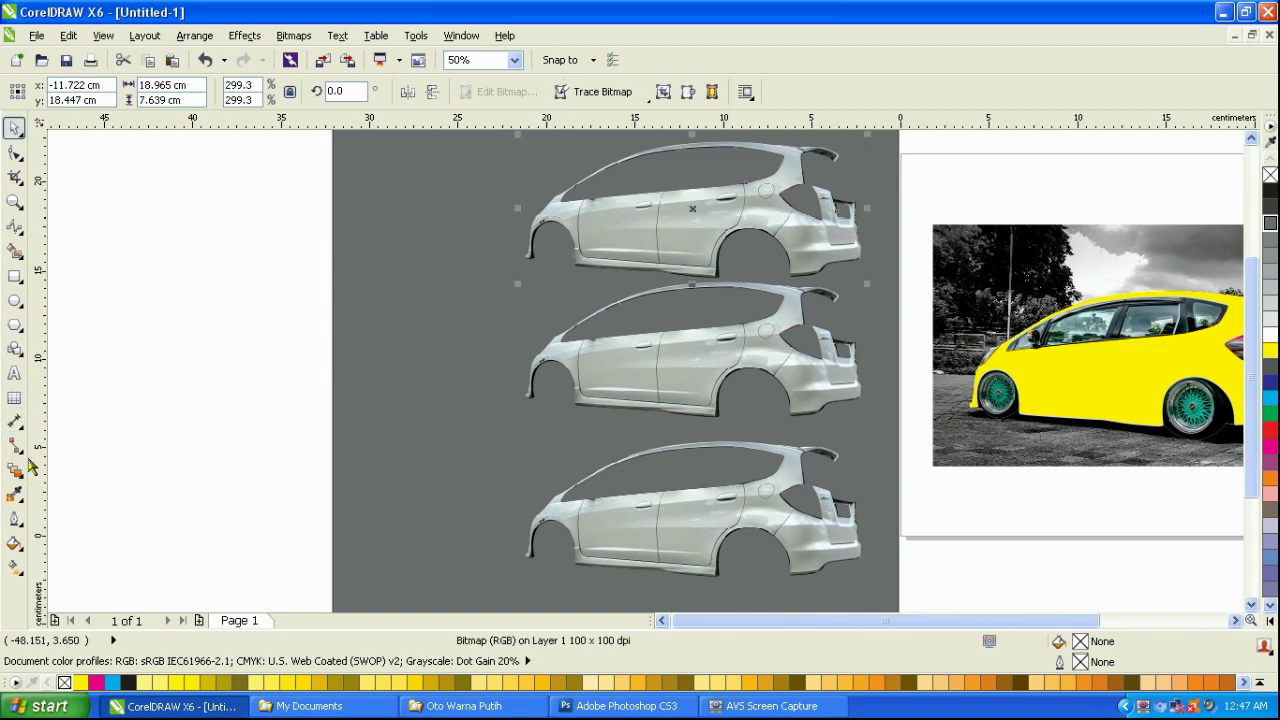
click(18, 472)
click(90, 593)
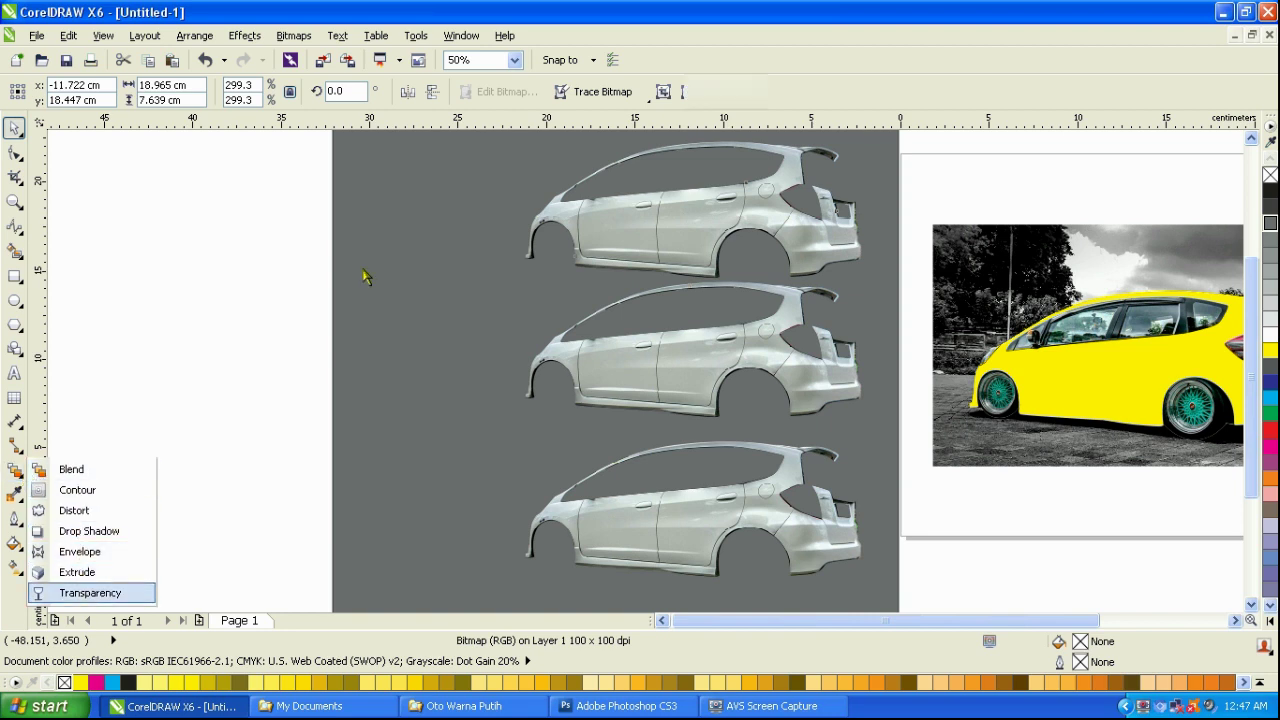
click(130, 92)
click(105, 125)
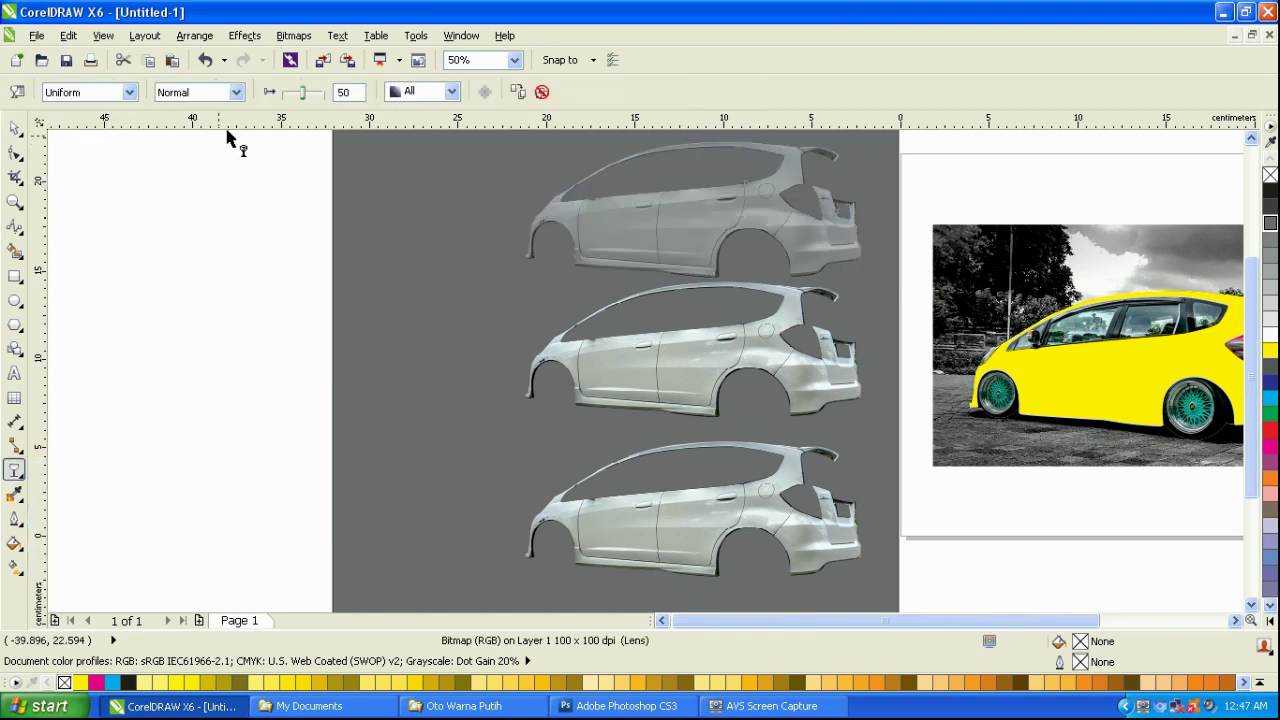
click(236, 92)
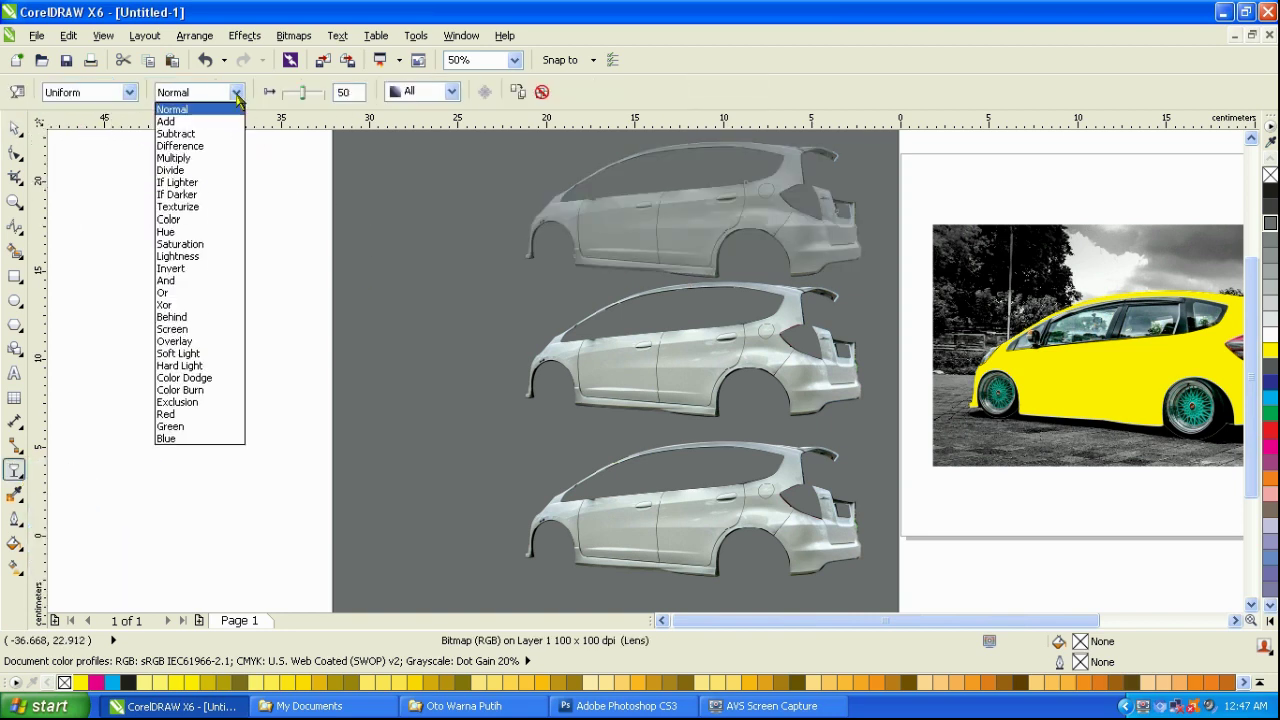
click(200, 133)
drag(306, 98, 272, 94)
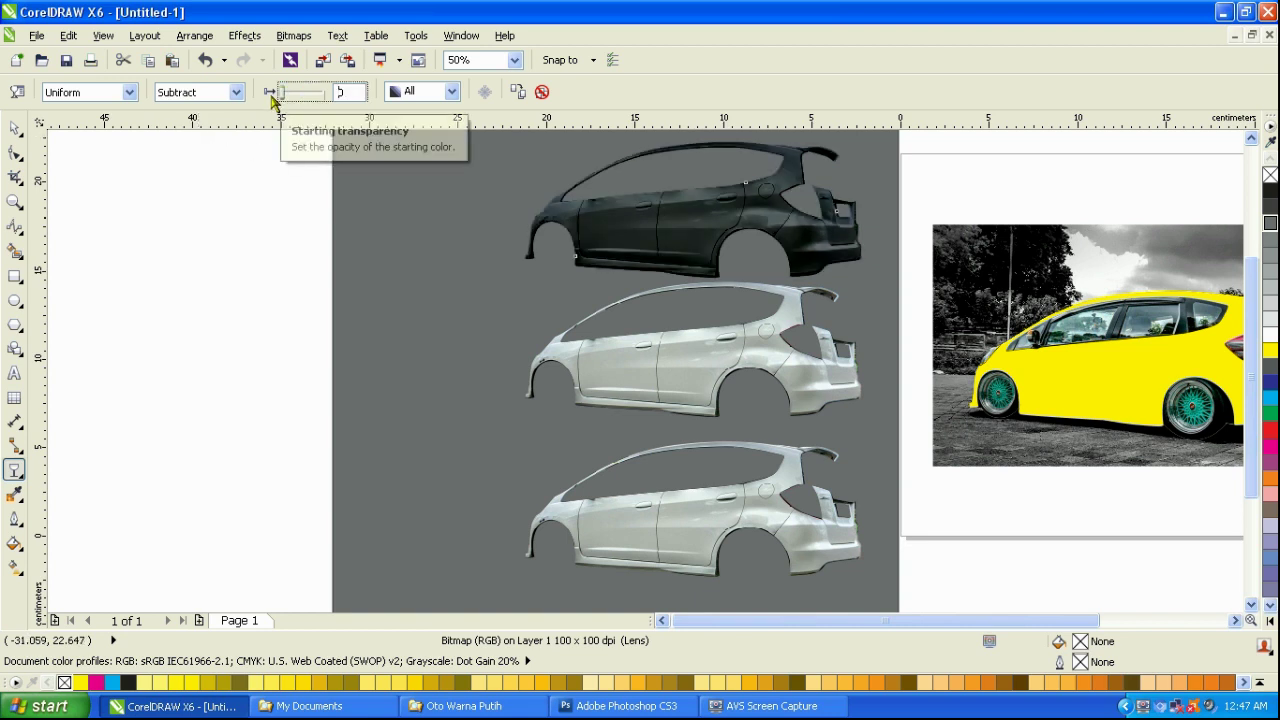
Give the middle cut-out a Uniform transparency in Multiply mode.
click(670, 380)
click(130, 92)
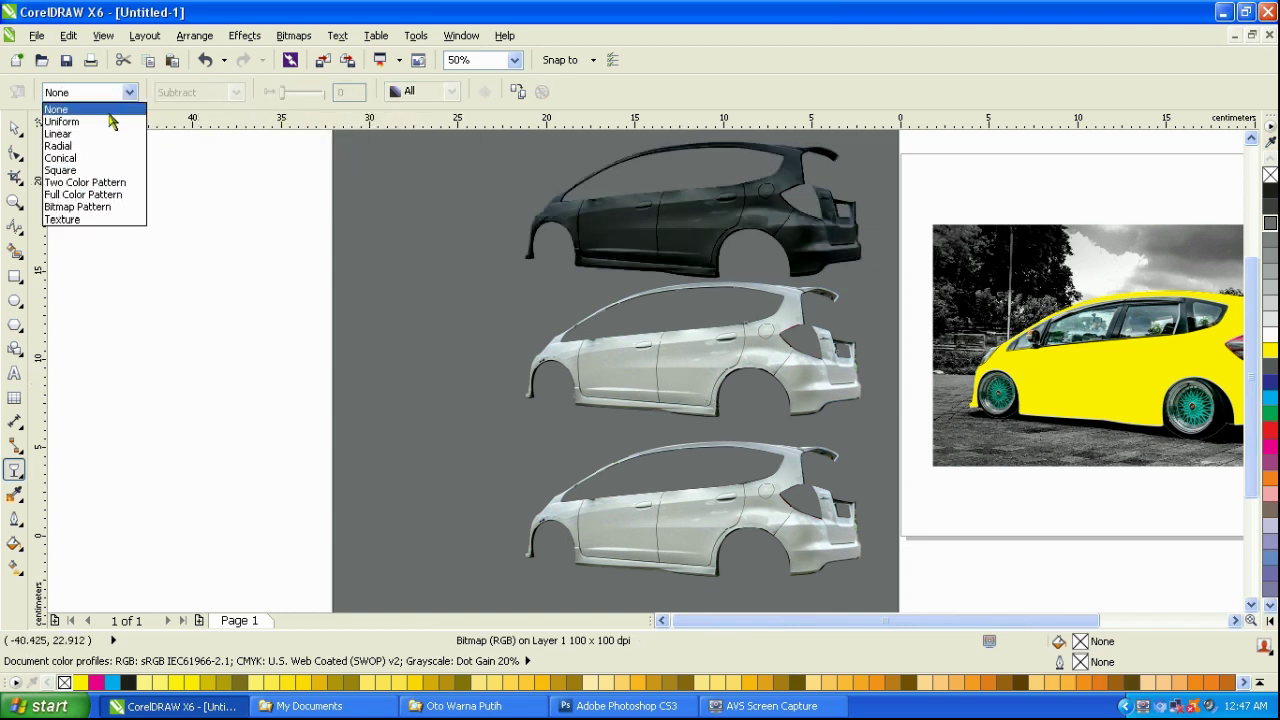
click(105, 123)
click(236, 92)
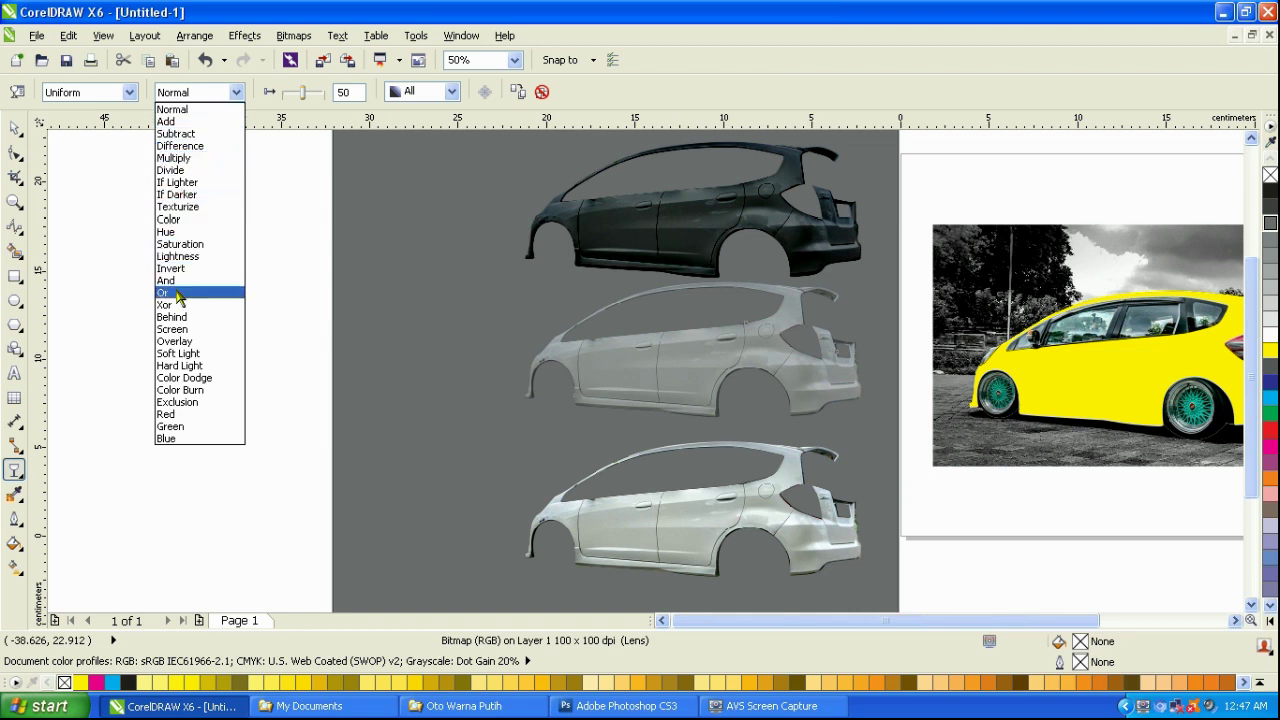
click(180, 158)
key(space)
Align the Subtract and Multiply cut-outs on top of each other and center them over the yellow body shape.
shift+click(694, 216)
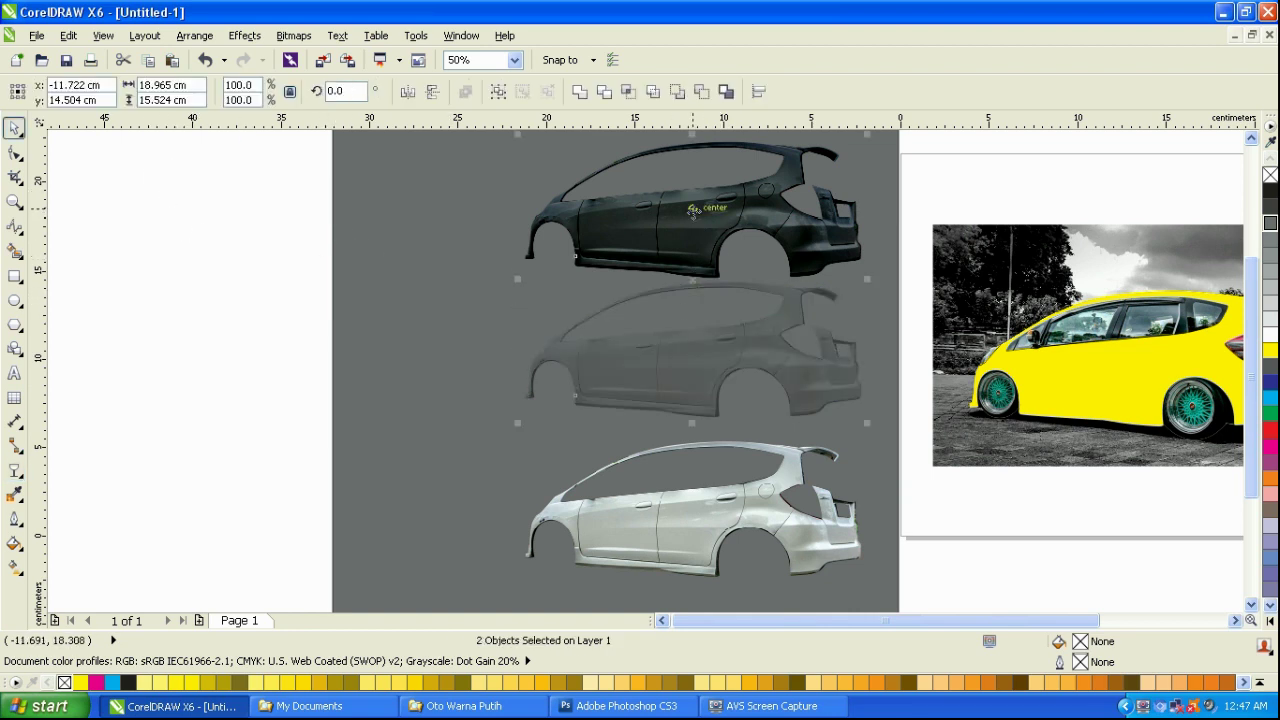
key(c)
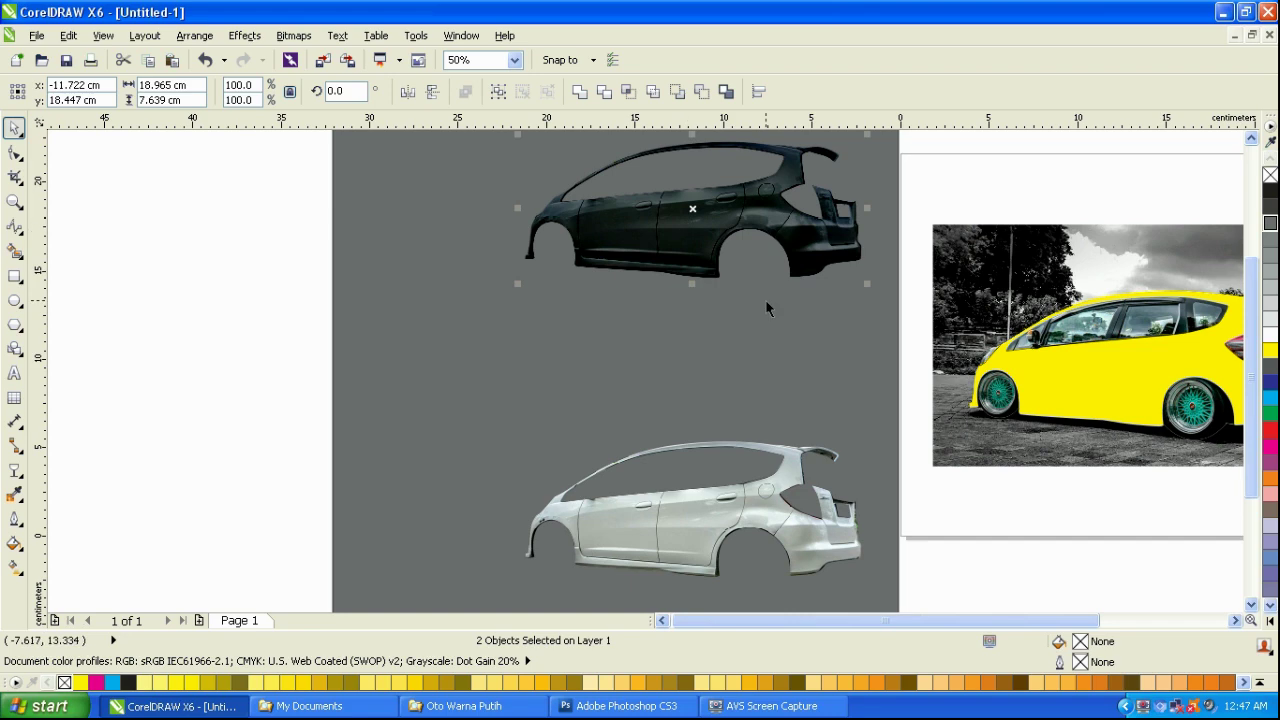
shift+click(1046, 362)
key(e)
key(c)
scroll(702, 317, down, 1)
scroll(1004, 327, up, 2)
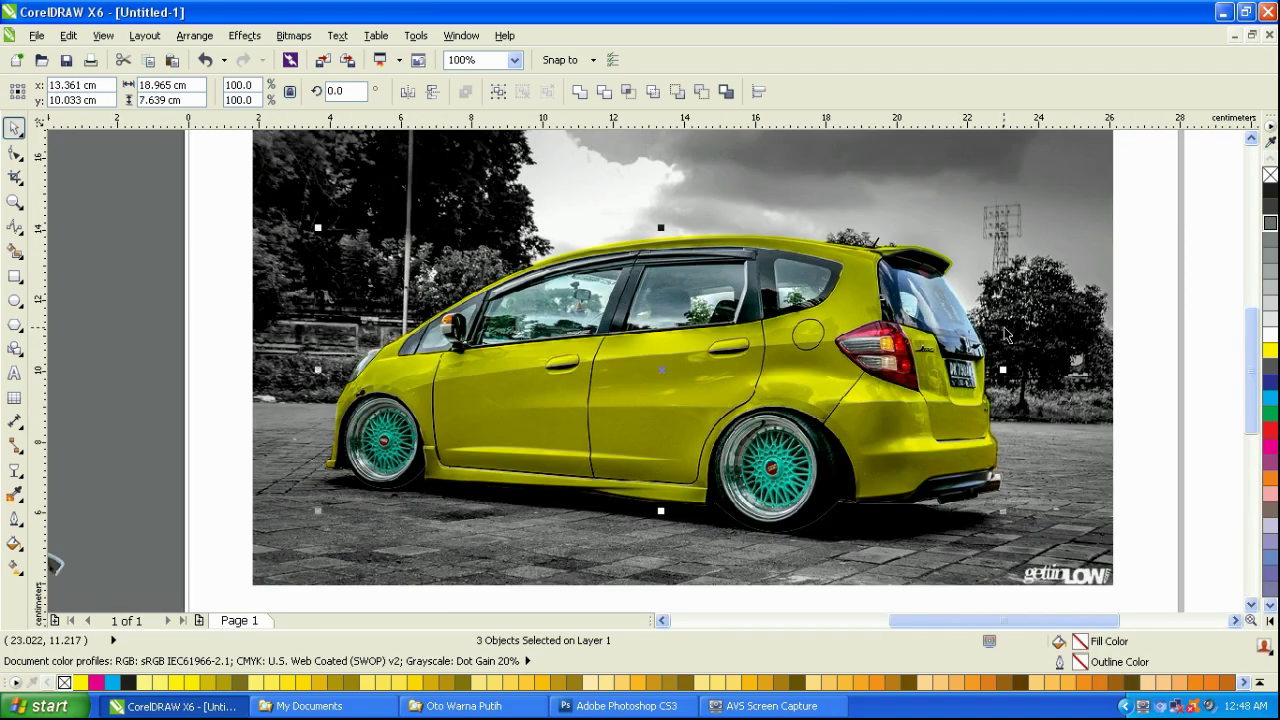
Undo the alignment of the two transparent cut-outs with the yellow body shape.
scroll(992, 335, down, 1)
key(ctrl+z)
key(ctrl+z)
key(ctrl+z)
Change the middle cut-out's transparency mode to Screen.
click(1075, 434)
click(300, 380)
scroll(410, 350, down, 1)
scroll(410, 350, up, 1)
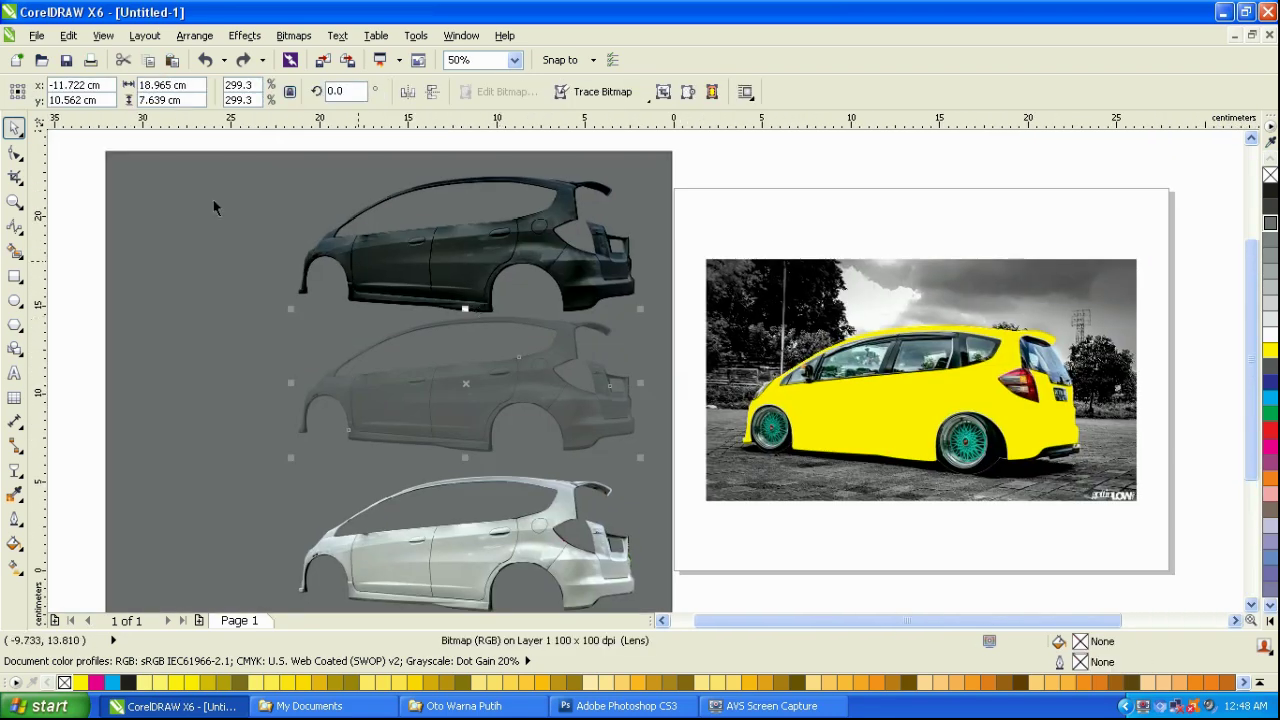
click(15, 470)
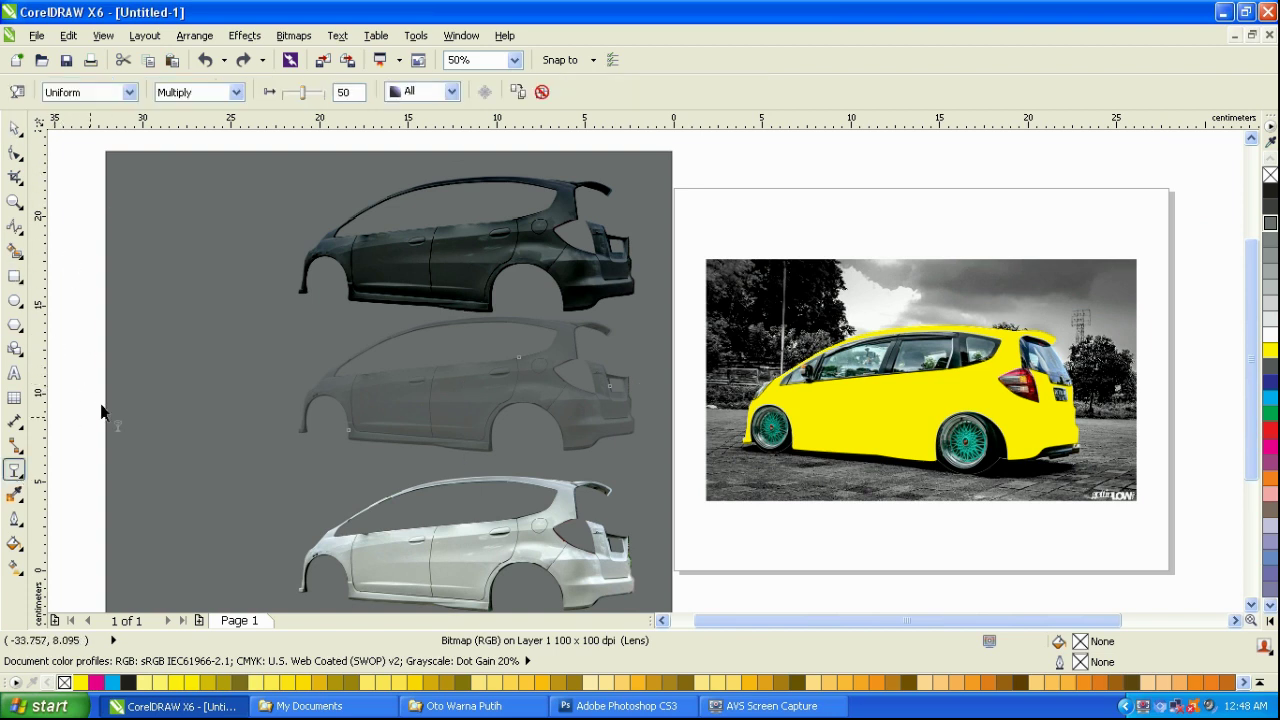
click(236, 92)
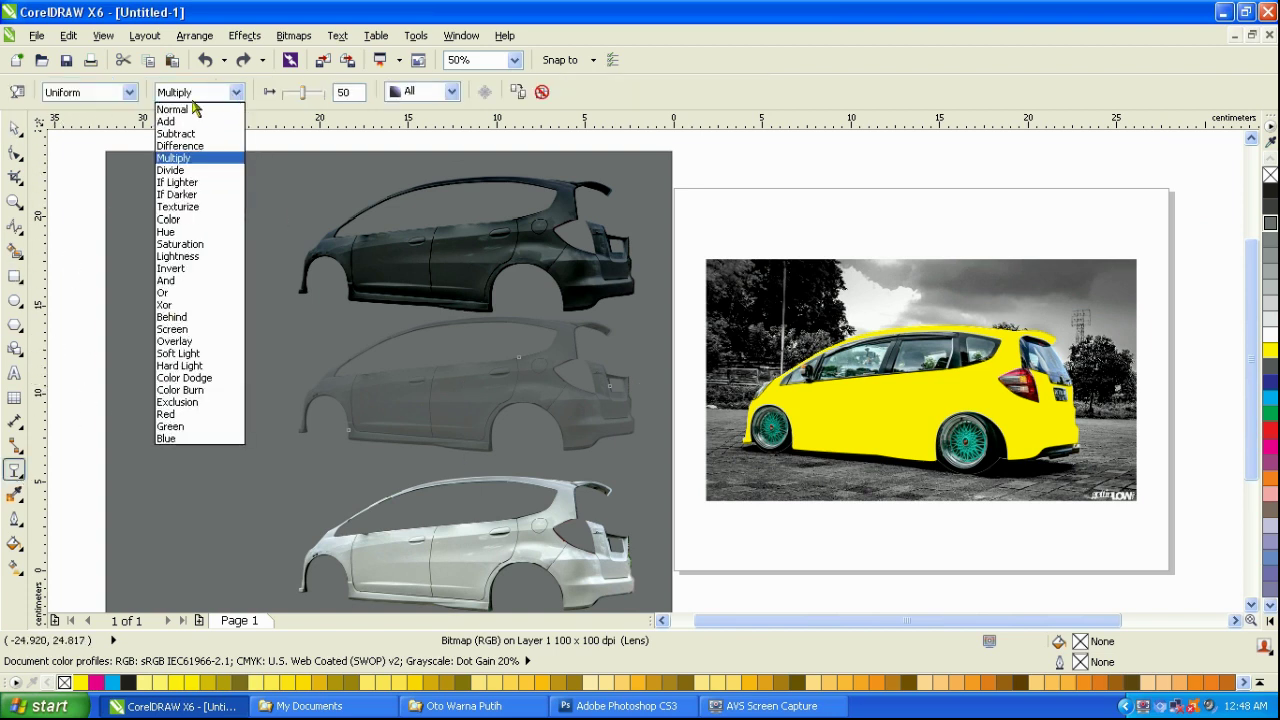
click(200, 333)
key(space)
Center the Subtract and Screen cut-outs on each other, group them, and center the group over the yellow body shape.
shift+click(432, 257)
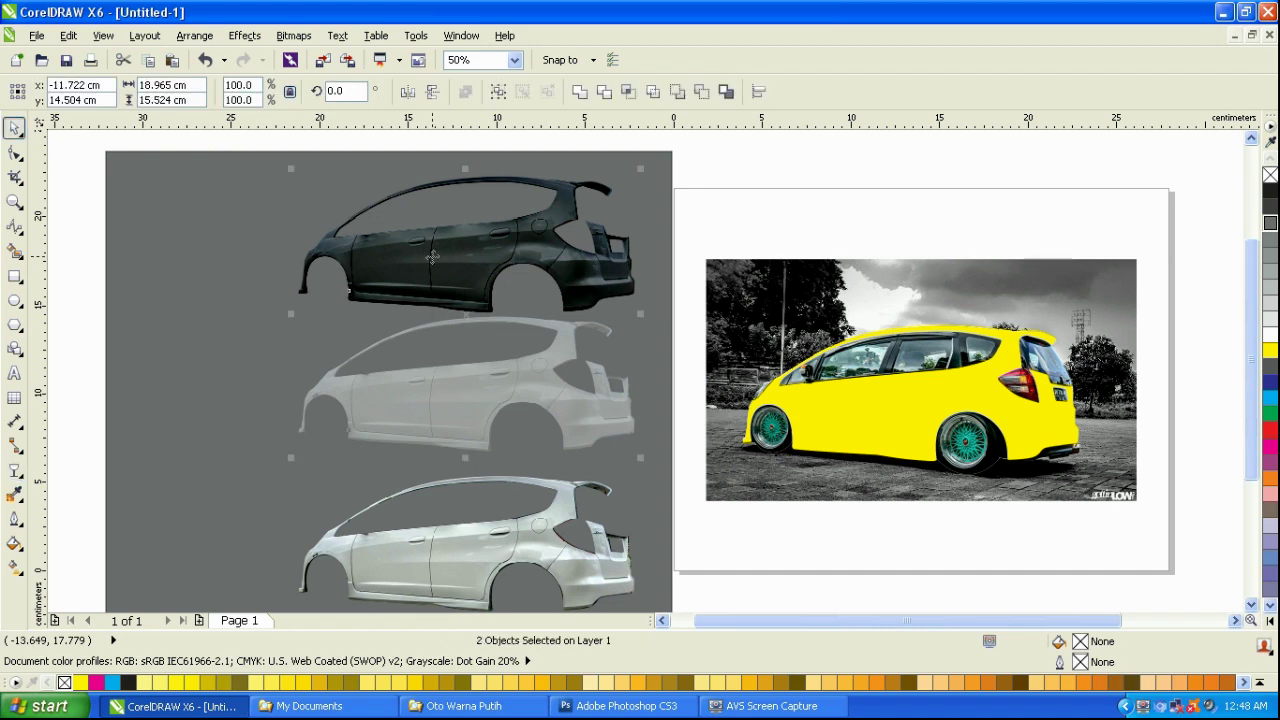
key(e)
key(ctrl+g)
shift+click(806, 400)
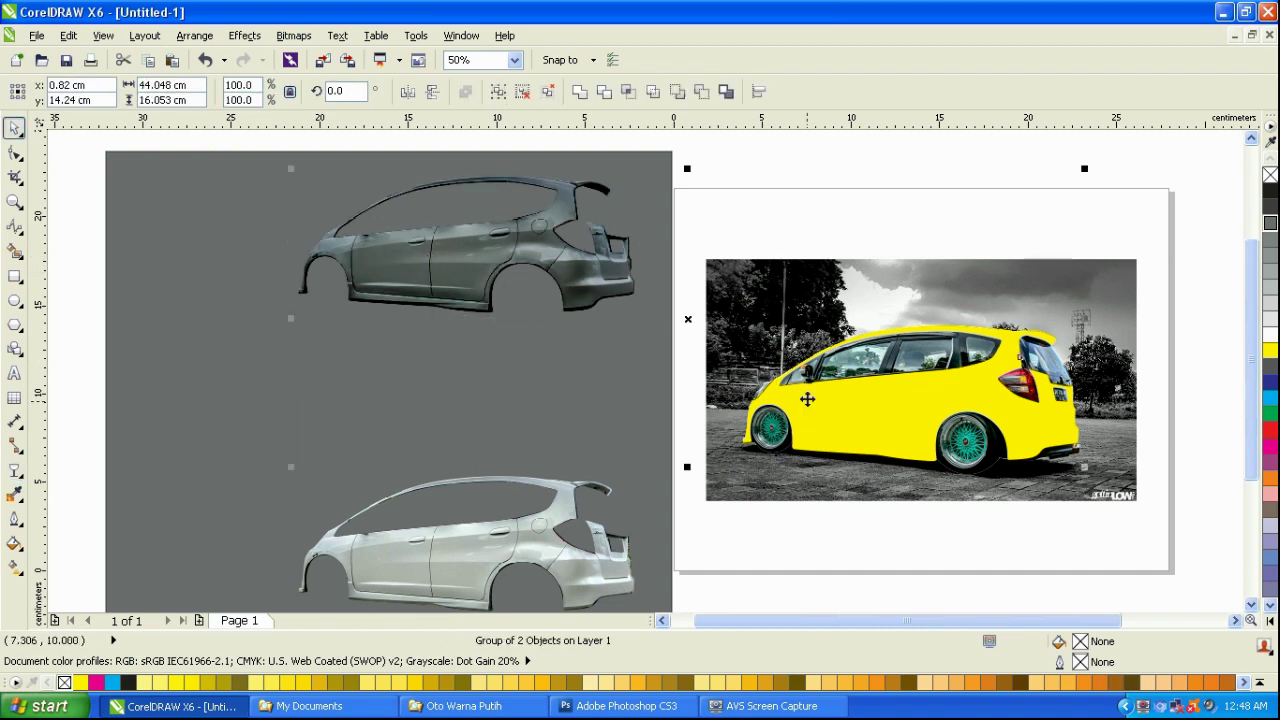
key(e)
key(c)
key(Escape)
scroll(974, 388, up, 1)
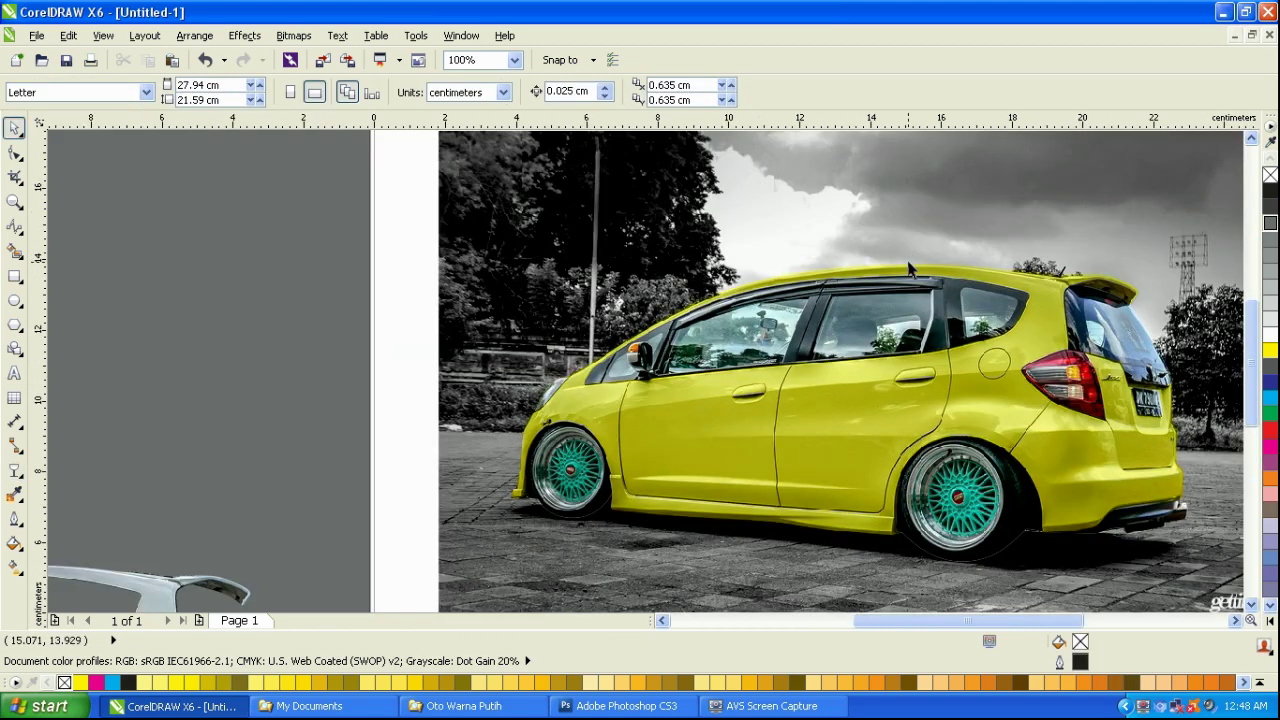
Delete the spare body cut-out and the grey rectangle beside the page.
scroll(908, 264, down, 1)
click(566, 506)
key(Delete)
click(577, 451)
key(Delete)
scroll(866, 360, up, 1)
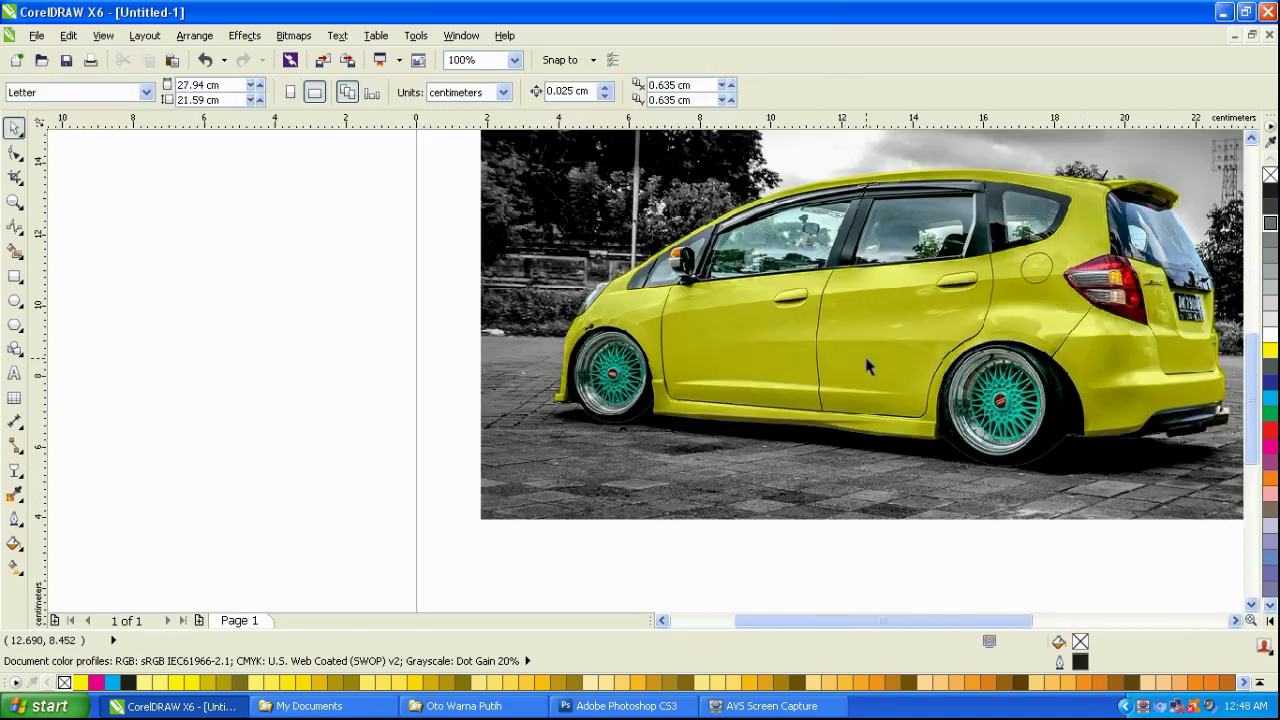
Move the grouped cut-outs off the photo, and undo back to the separate, unaligned cut-outs on the grey rectangle.
scroll(866, 360, down, 1)
drag(866, 360, 505, 288)
key(ctrl+z)
key(ctrl+z)
key(ctrl+z)
key(ctrl+z)
key(ctrl+z)
key(ctrl+z)
key(ctrl+z)
key(ctrl+z)
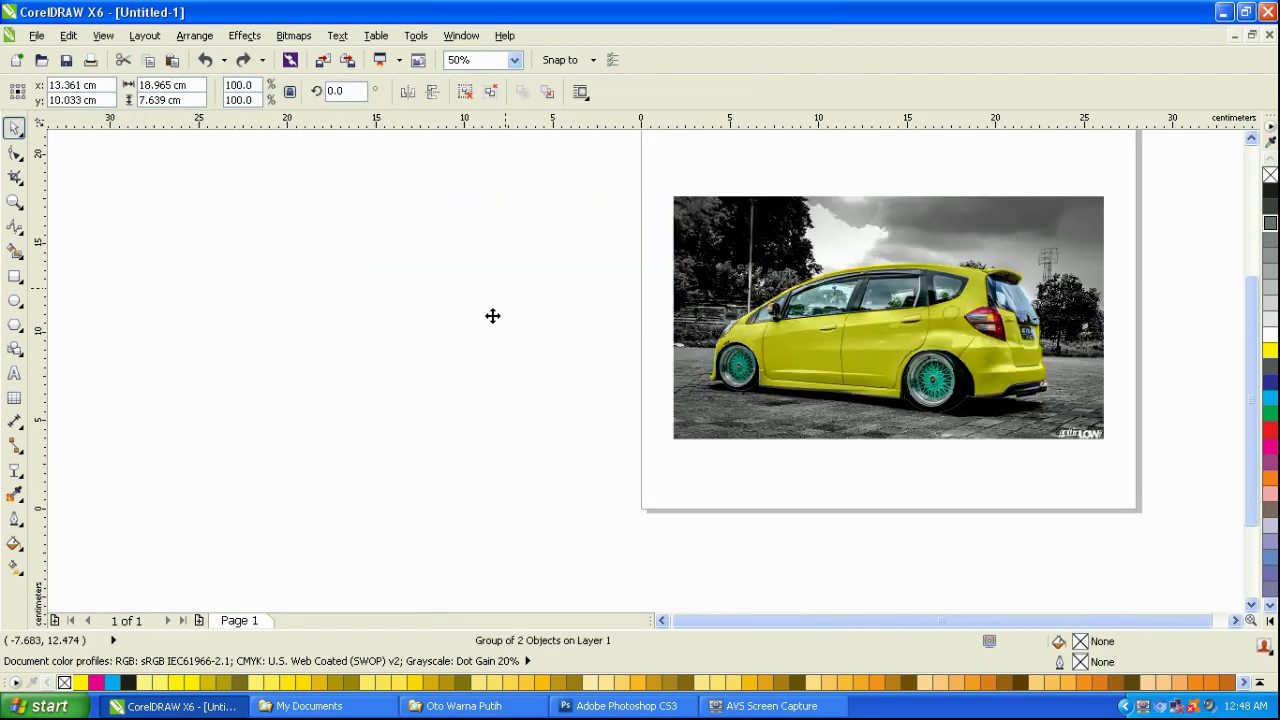
Set the starting transparency of the Screen-mode body cut-out to 60.
click(15, 469)
double_click(349, 92)
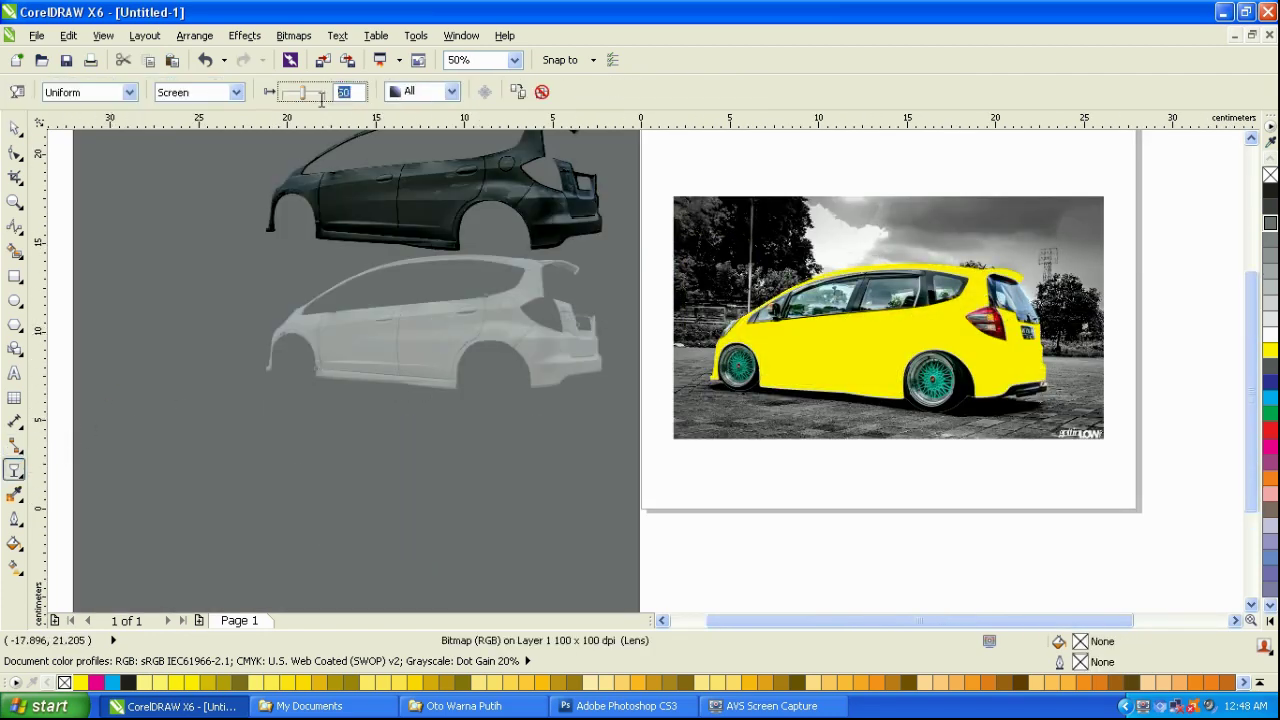
text(5)
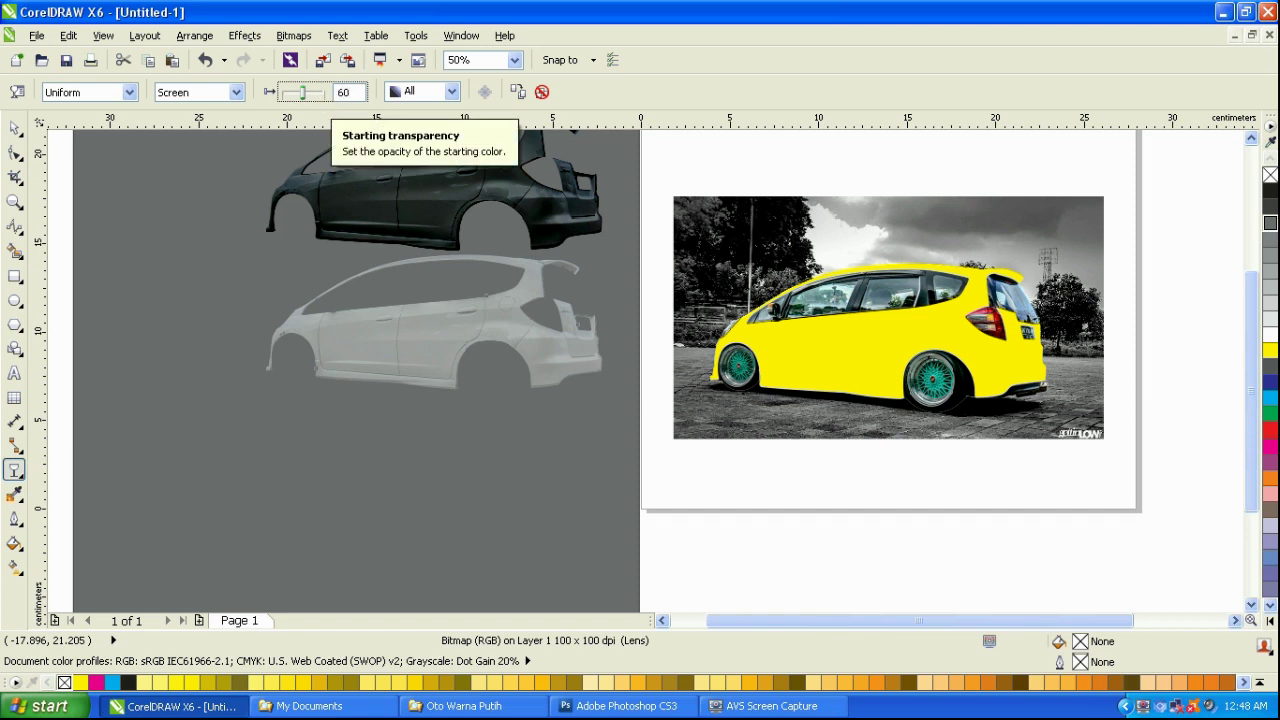
key(Return)
key(space)
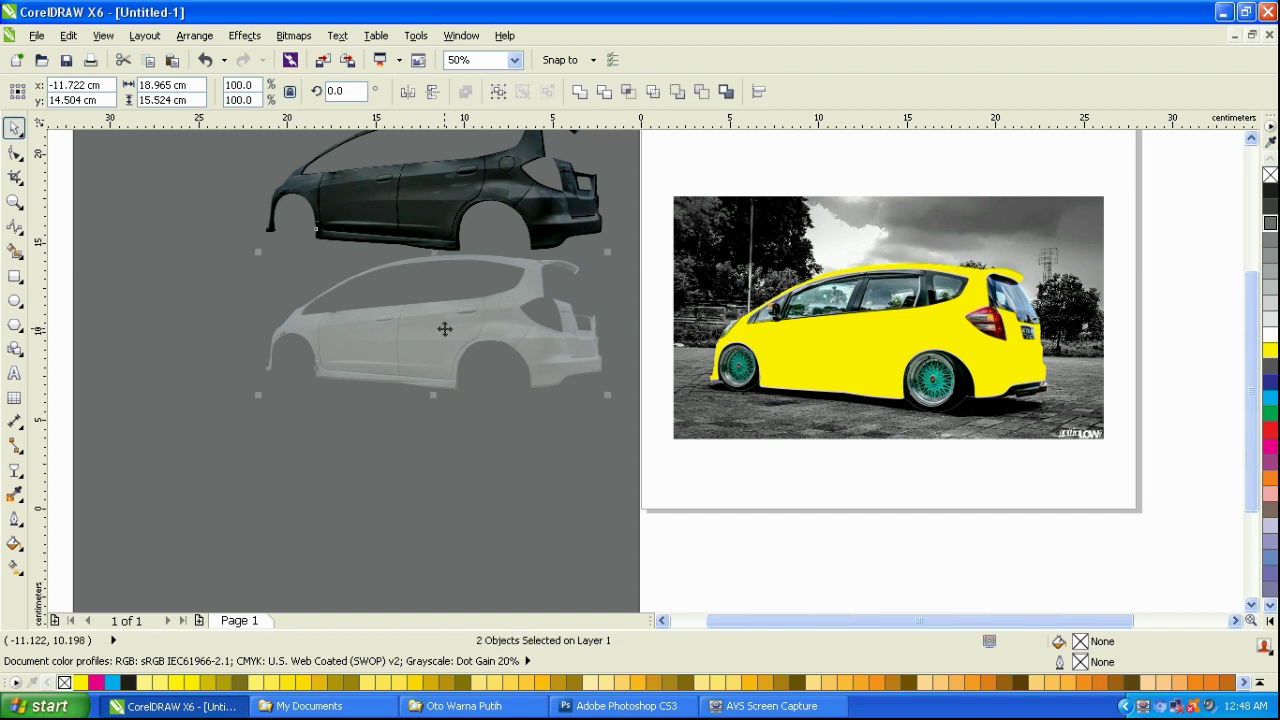
Align the centers of the Subtract and Screen cut-outs, group them, and center the group over the yellow body shape.
key(e)
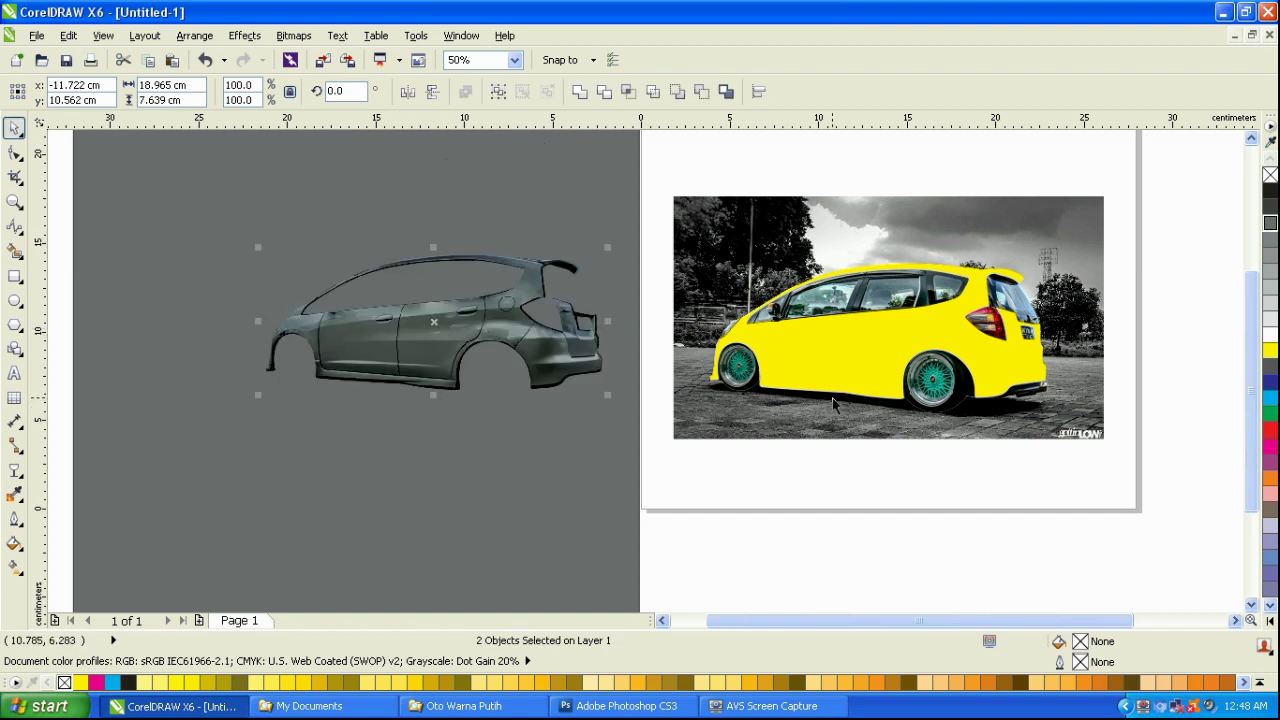
key(ctrl+g)
shift+click(822, 368)
key(e)
key(c)
Delete the grey rectangle and the spare cut-out beside the page.
click(535, 378)
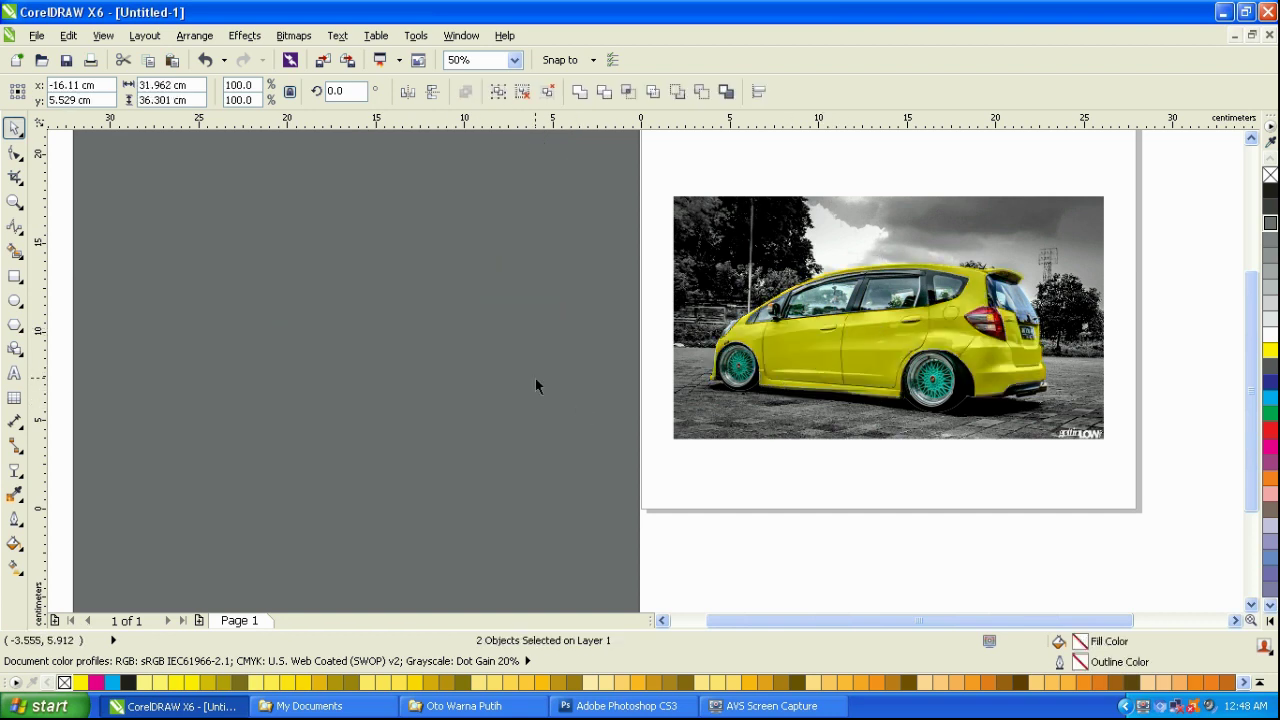
click(535, 380)
key(Delete)
key(F4)
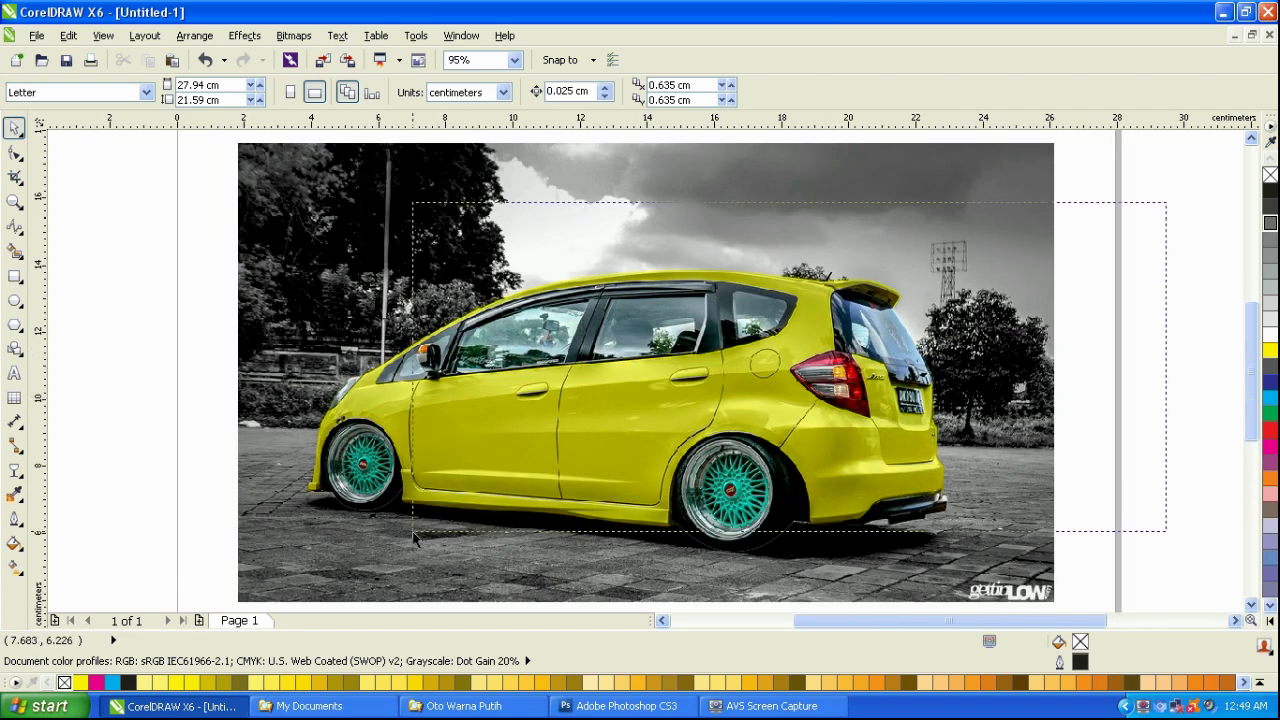
Select the car body shapes, float and enlarge the CMYK palette, and try light yellow and green fills.
drag(413, 533, 414, 533)
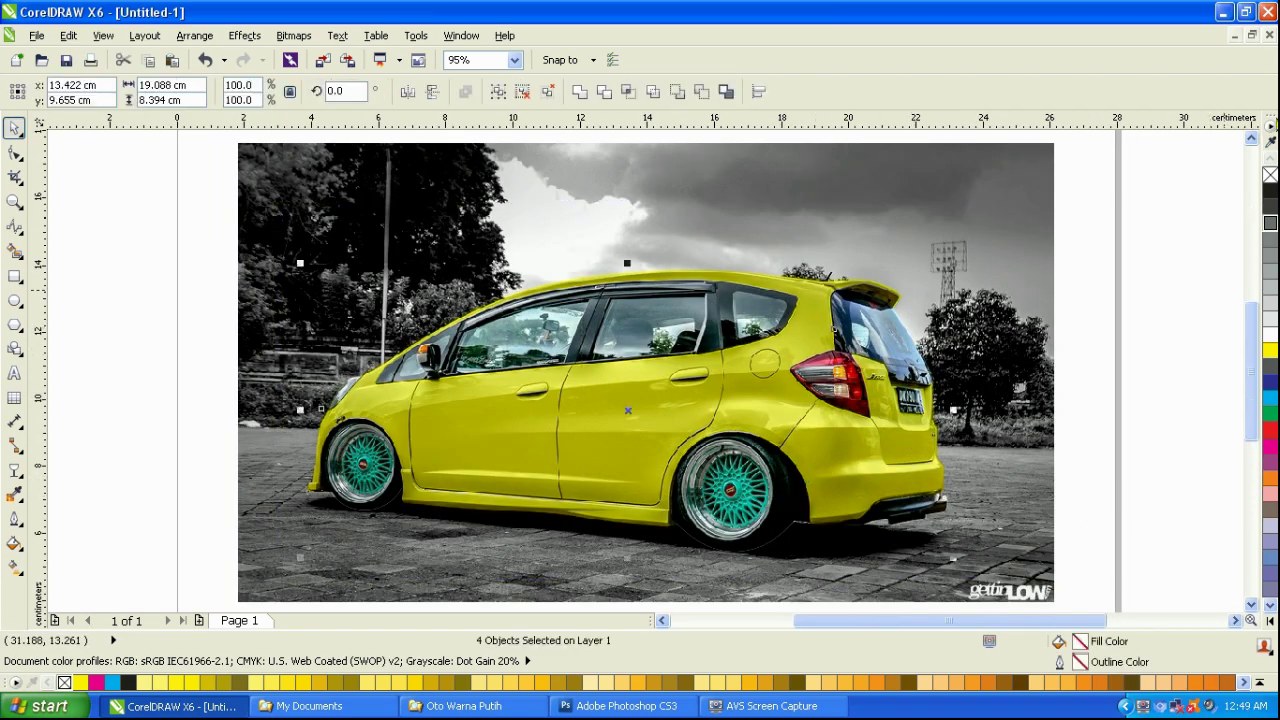
drag(1268, 124, 1040, 146)
click(1157, 242)
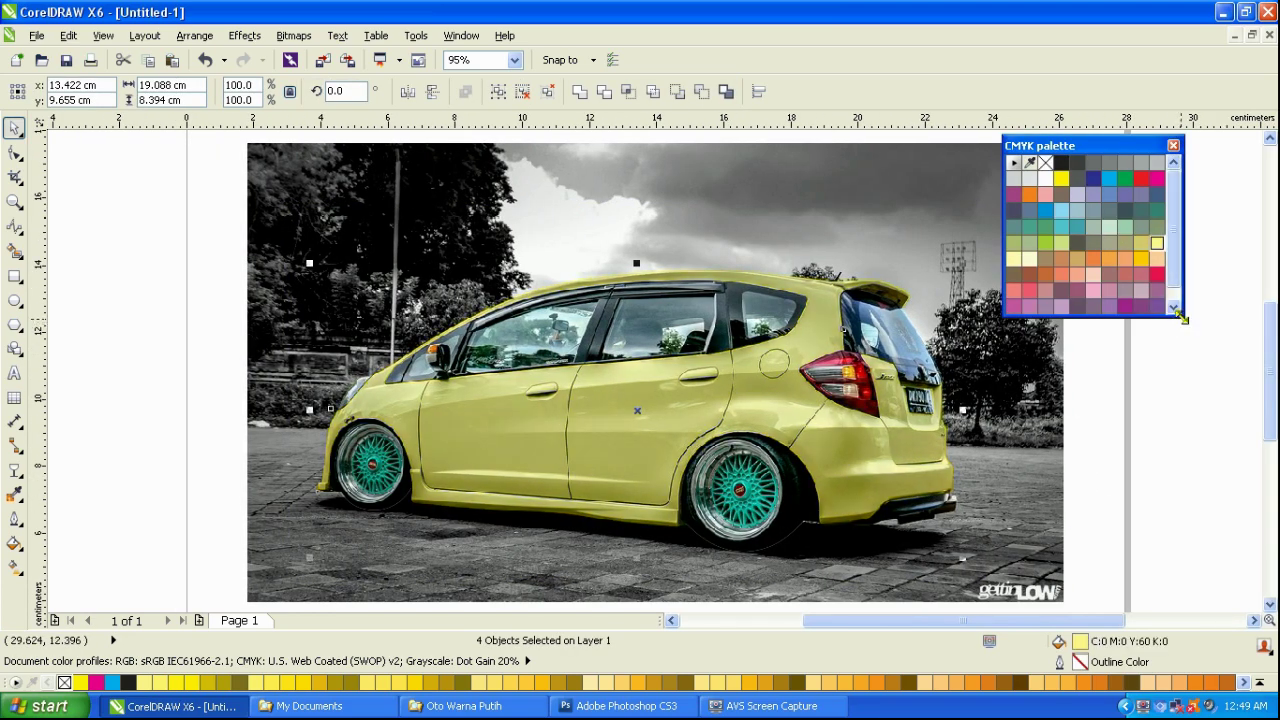
drag(1181, 317, 1270, 472)
click(1078, 211)
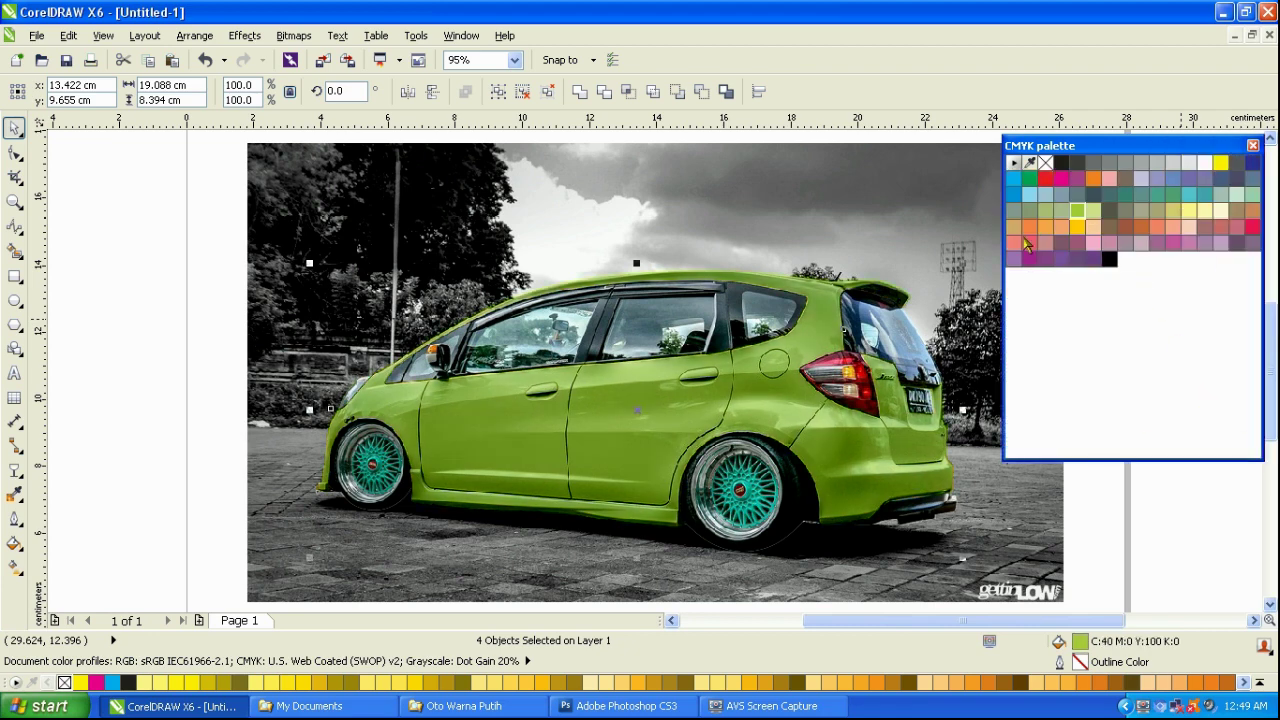
drag(1040, 146, 989, 164)
Try cyan and magenta on the car body, fill it with deep yellow (C0 M20 Y100 K0), and dock the palette again.
click(962, 197)
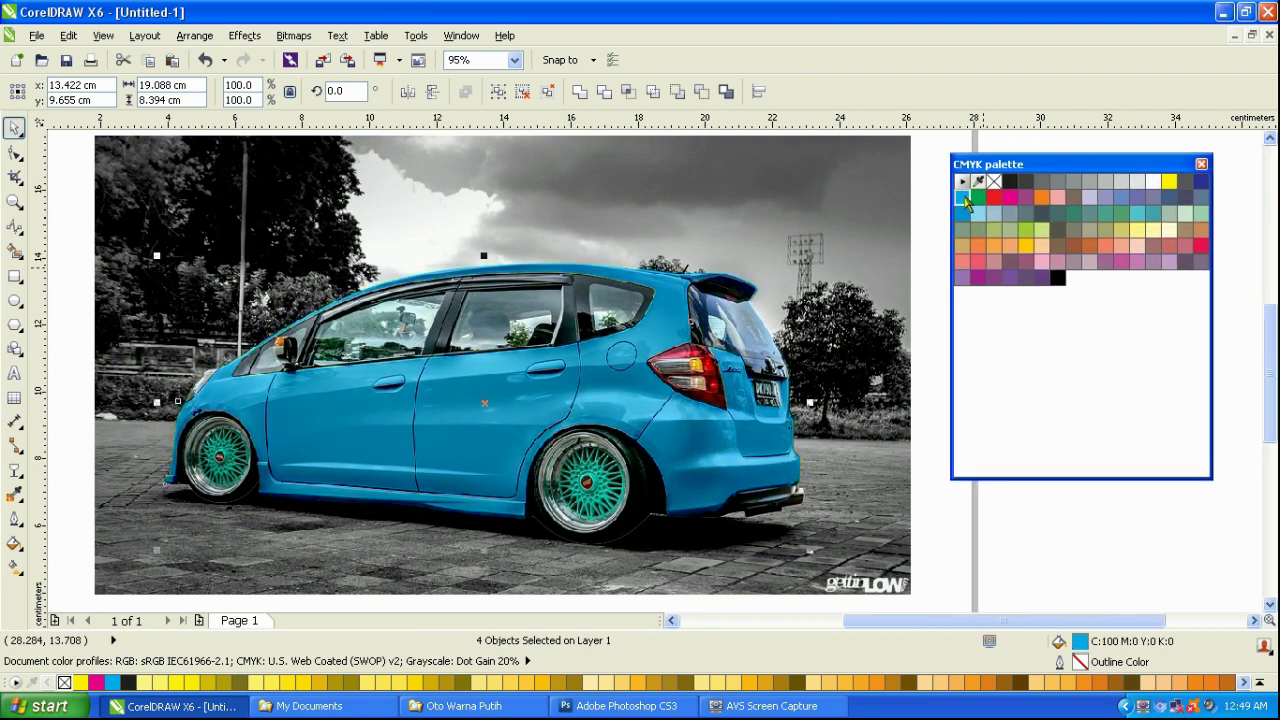
click(1010, 197)
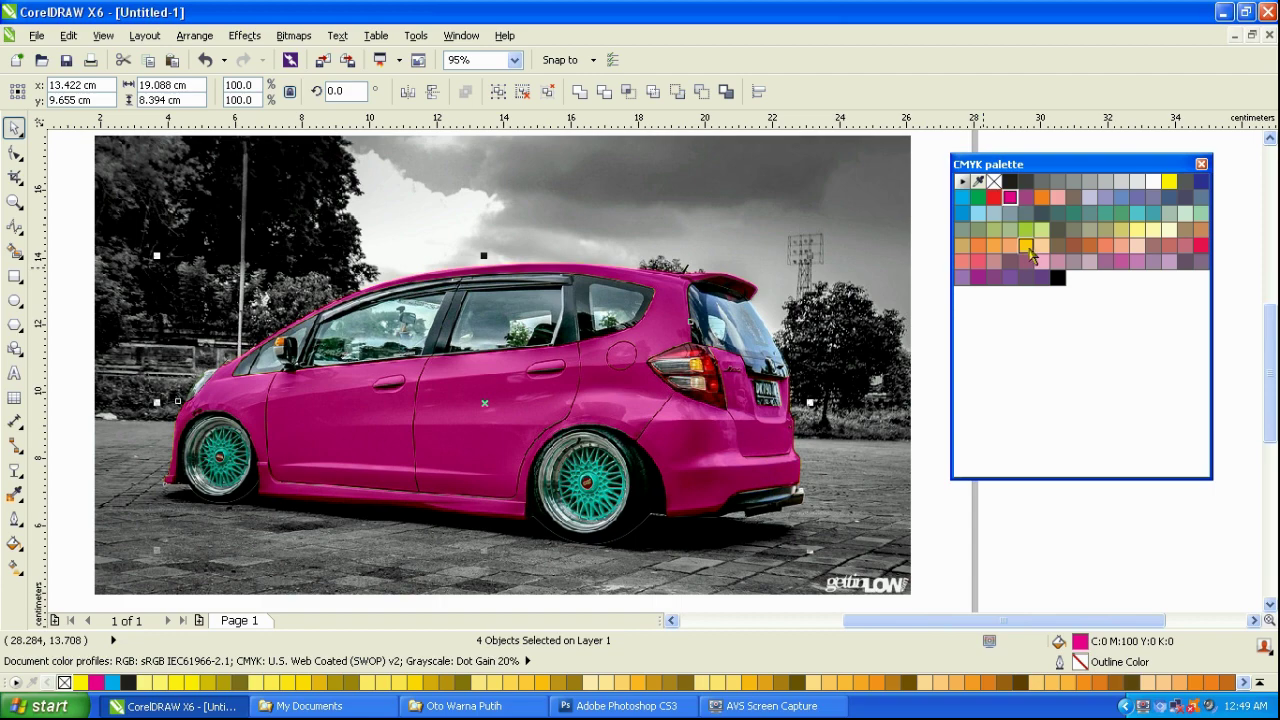
click(1025, 245)
double_click(1179, 165)
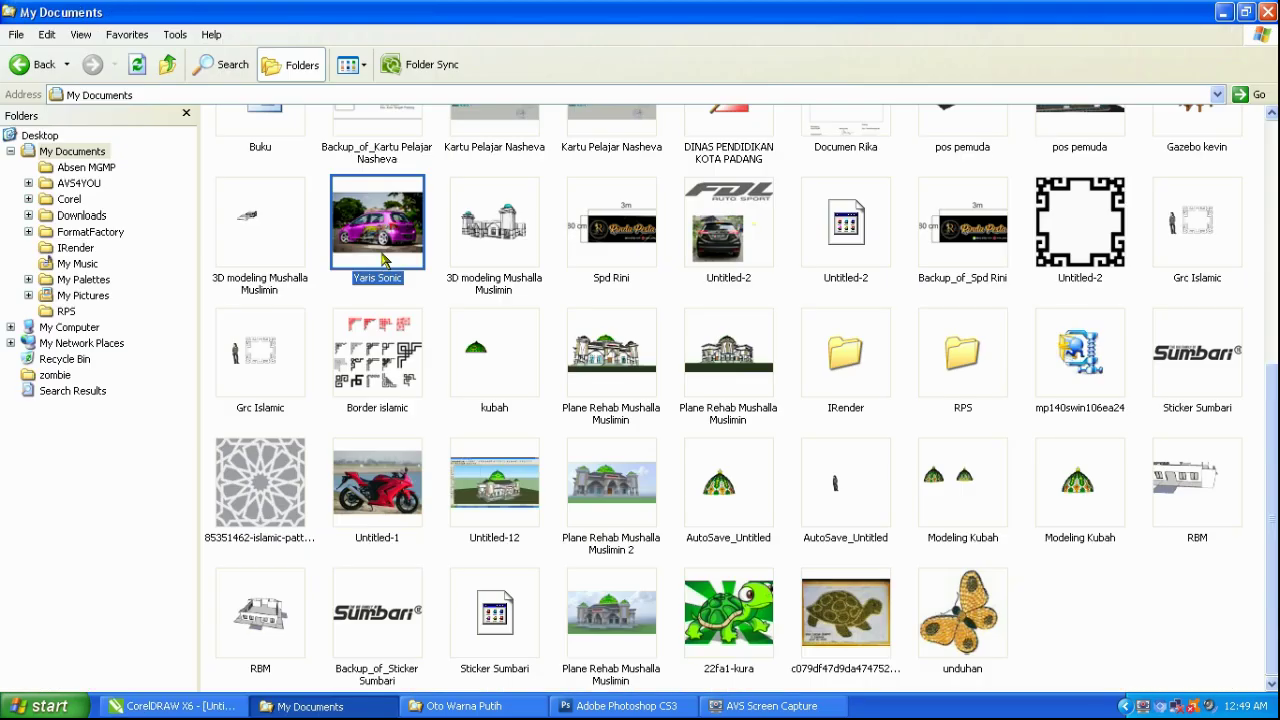
Open the Yaris Sonic drawing from My Documents and separate the shading overlay from the magenta car body.
double_click(382, 256)
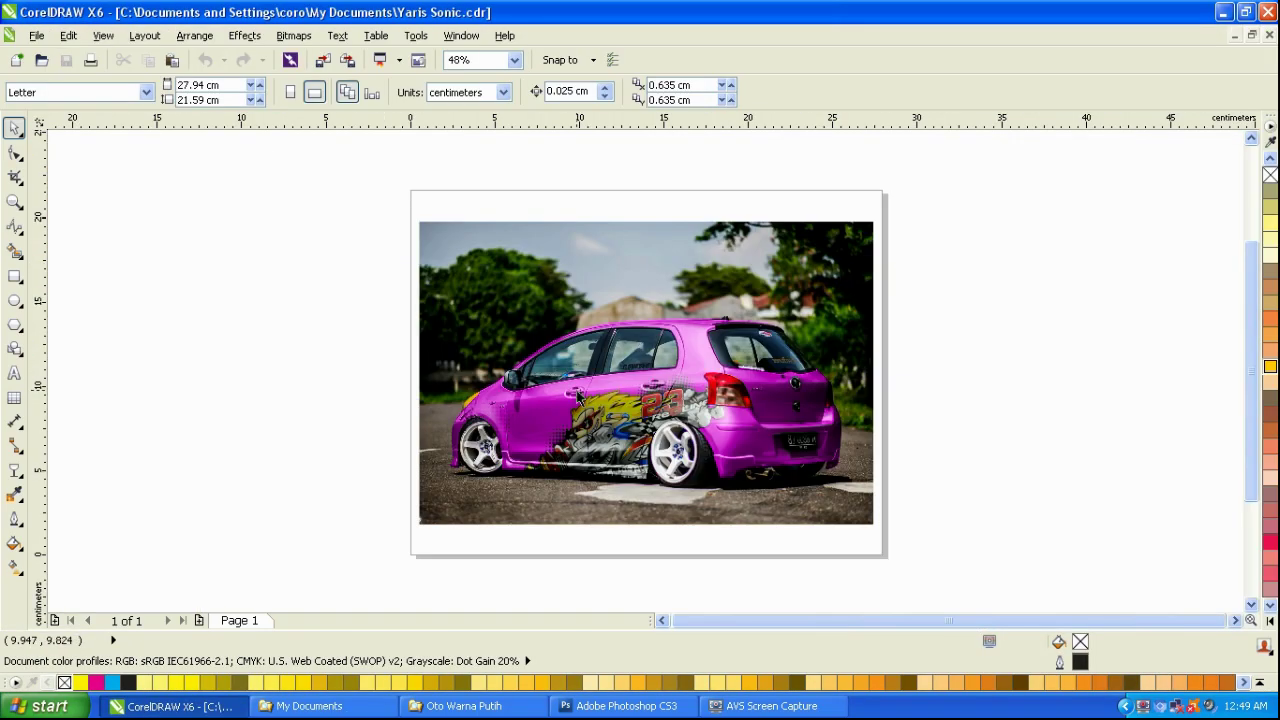
click(515, 383)
key(ctrl+u)
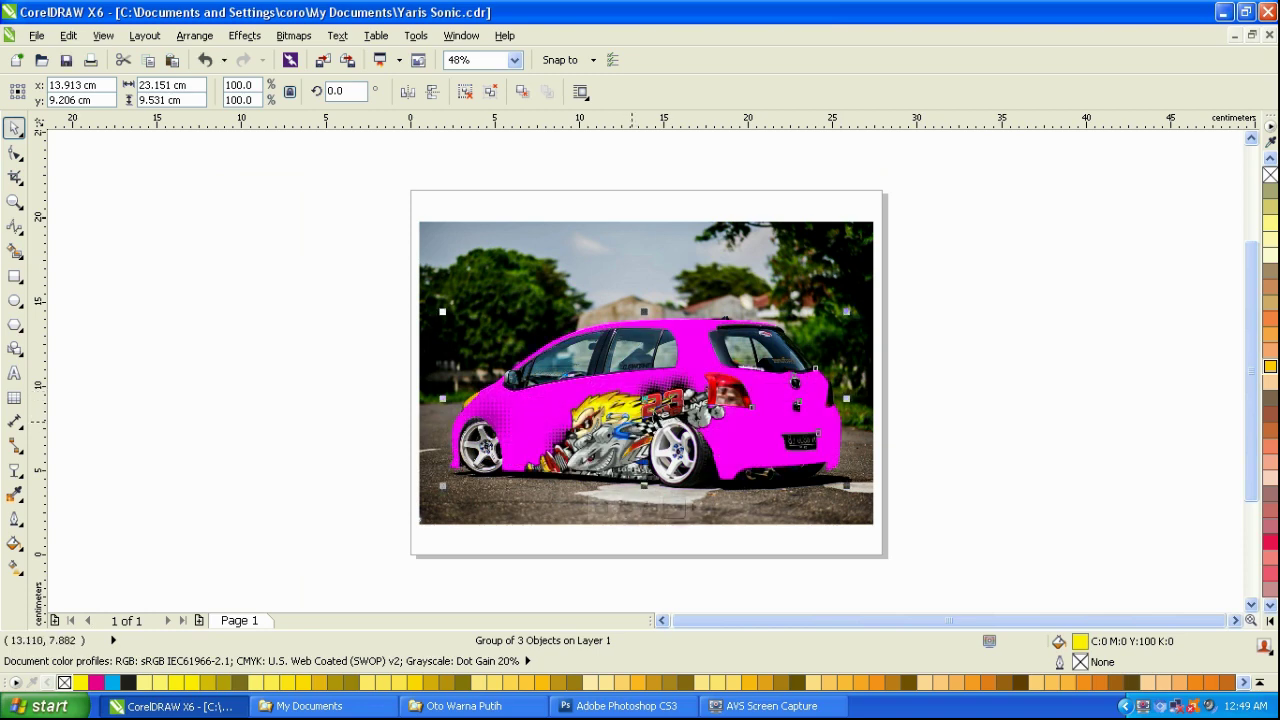
drag(650, 414, 563, 478)
key(ctrl+z)
Duplicate the magenta body beside the page, extract its PowerClip contents, and copy the cartoon graphic into the Untitled-1 document.
mouse_move(585, 408)
mouse_down()
mouse_move(396, 410)
mouse_move(248, 340)
mouse_move(183, 343)
mouse_up()
right_click(185, 343)
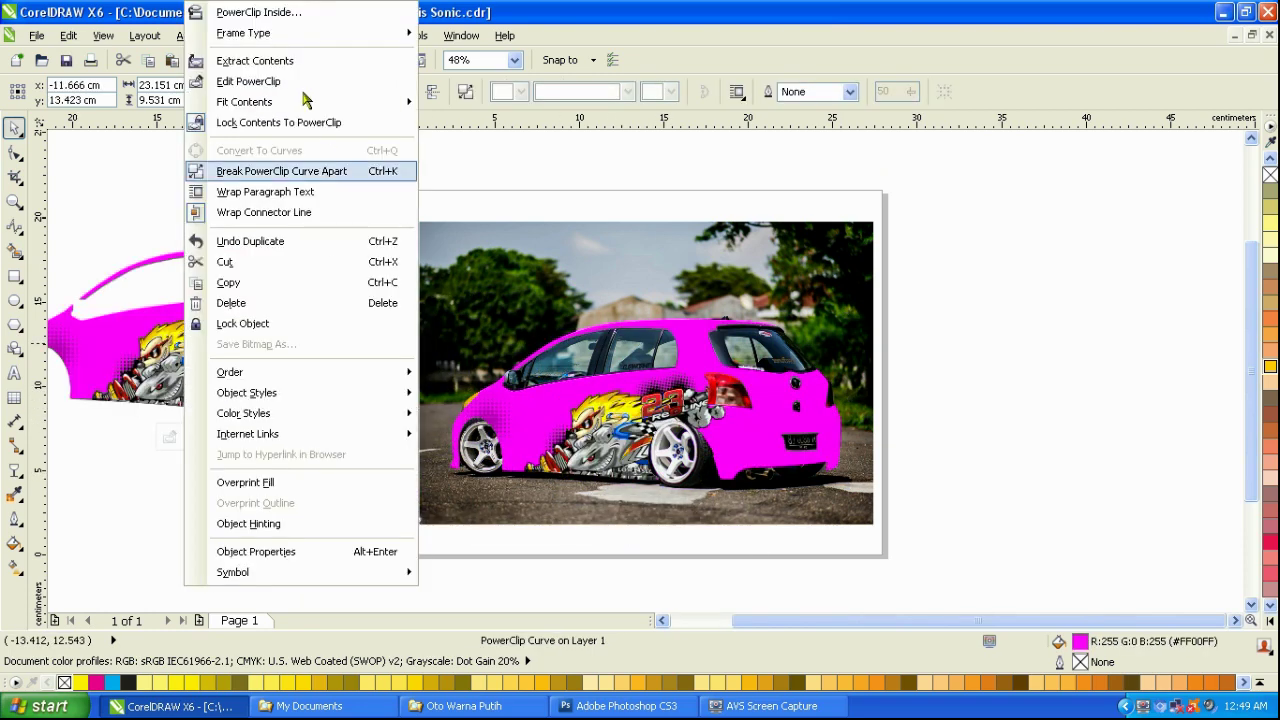
click(255, 61)
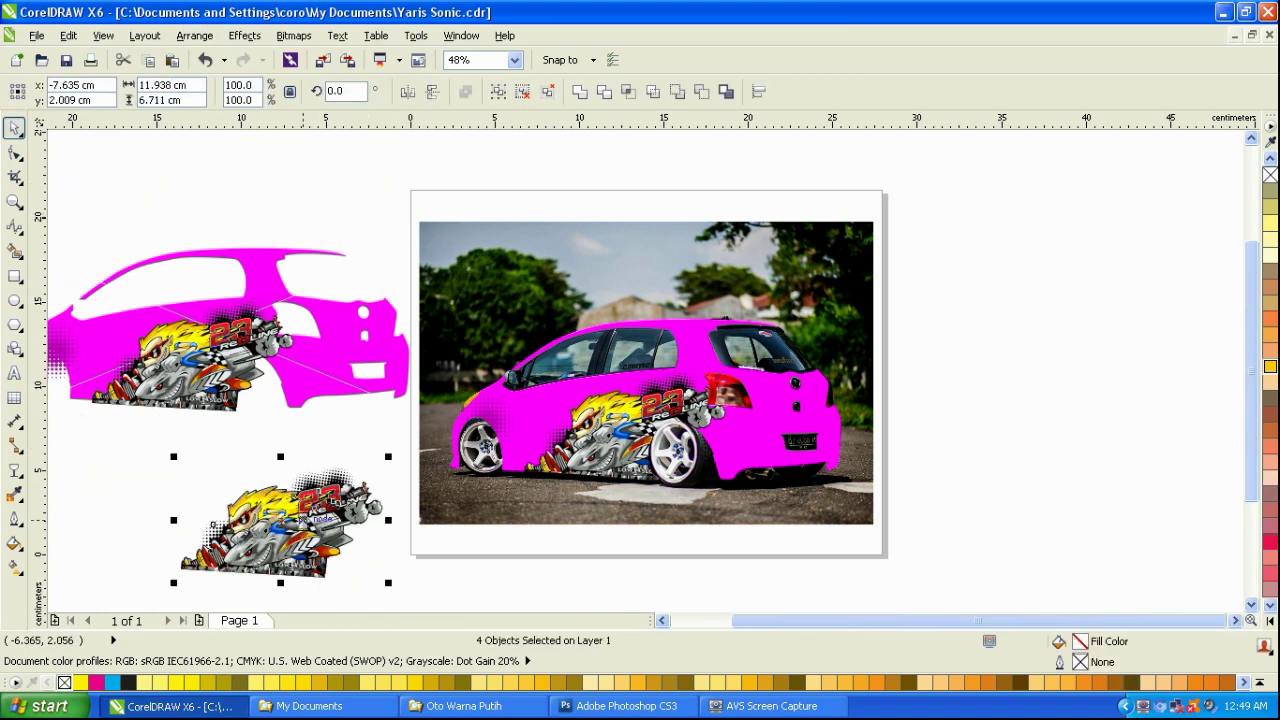
key(ctrl+z)
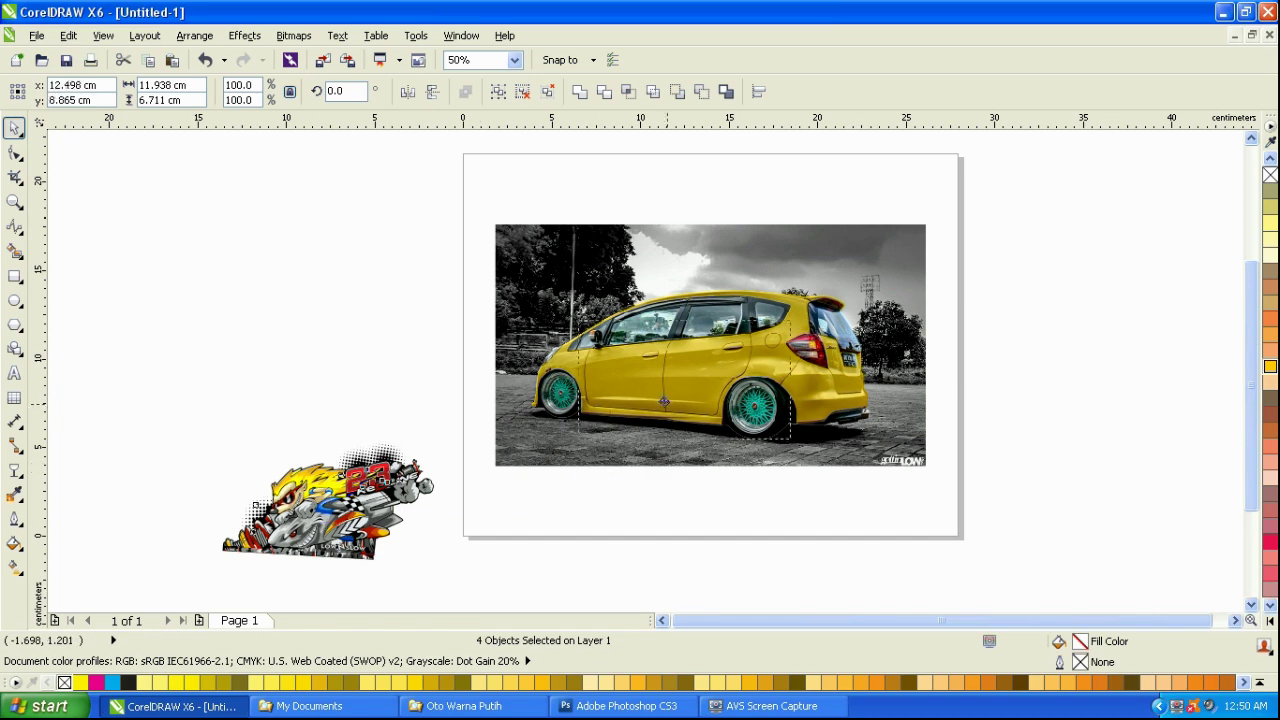
Place the cartoon graphic on the yellow car's side and adjust its size and position between the doors and rear wheel.
drag(664, 401, 675, 391)
scroll(684, 395, up, 2)
scroll(738, 383, down, 1)
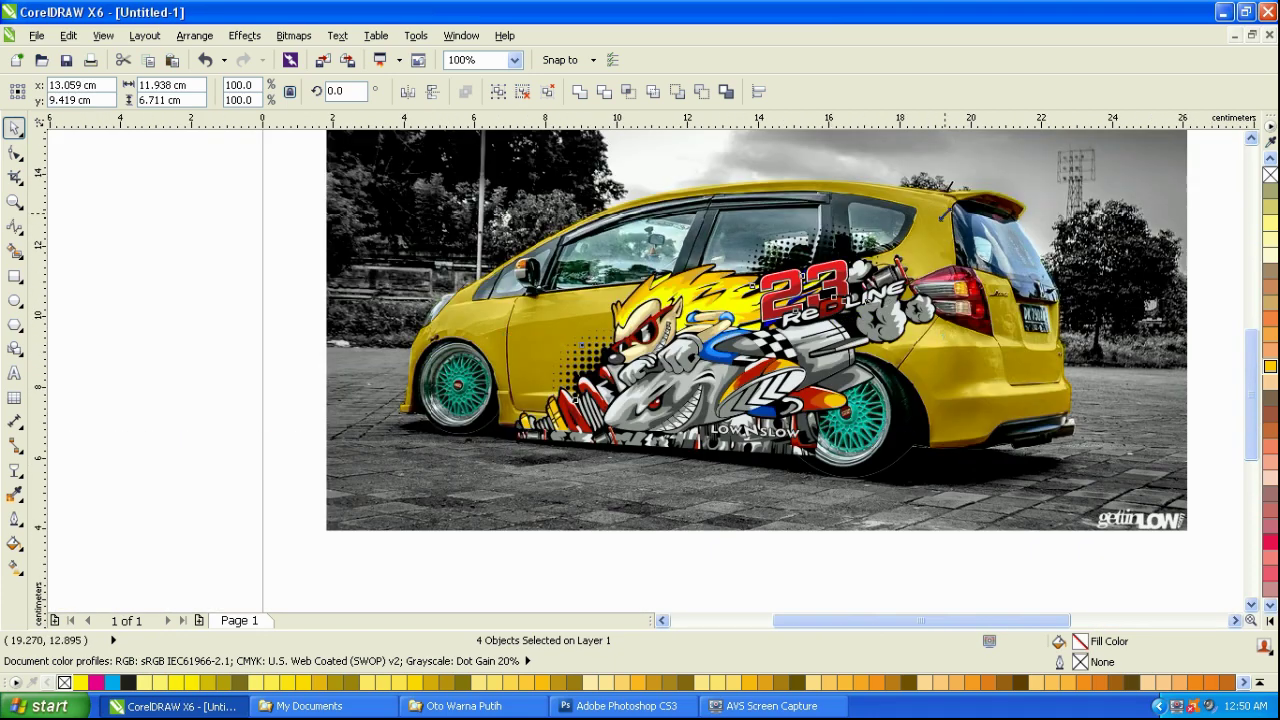
drag(944, 214, 920, 228)
drag(814, 301, 815, 326)
click(819, 322)
drag(919, 250, 925, 261)
drag(811, 335, 831, 323)
drag(941, 463, 944, 459)
Copy the black halftone dots from the graphic to the front fender and fill the copy with orange (C0 M60 Y80 K0).
click(805, 280)
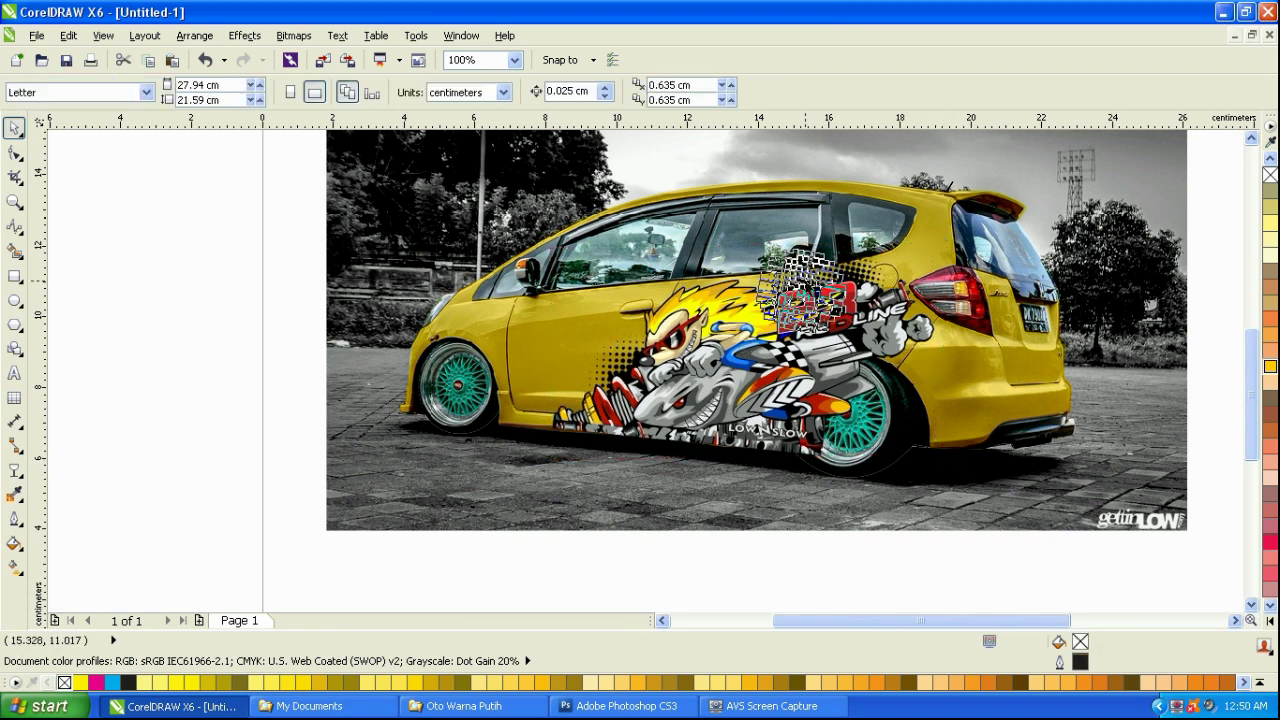
drag(805, 281, 486, 331)
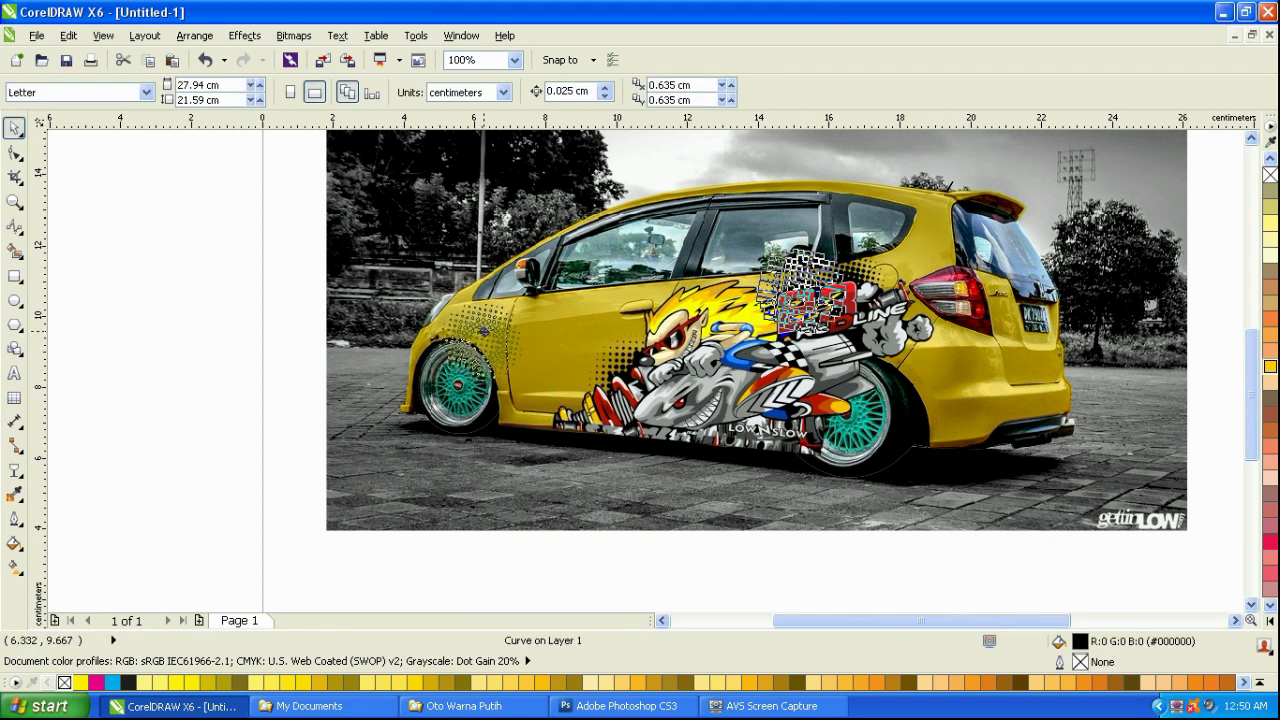
click(1271, 368)
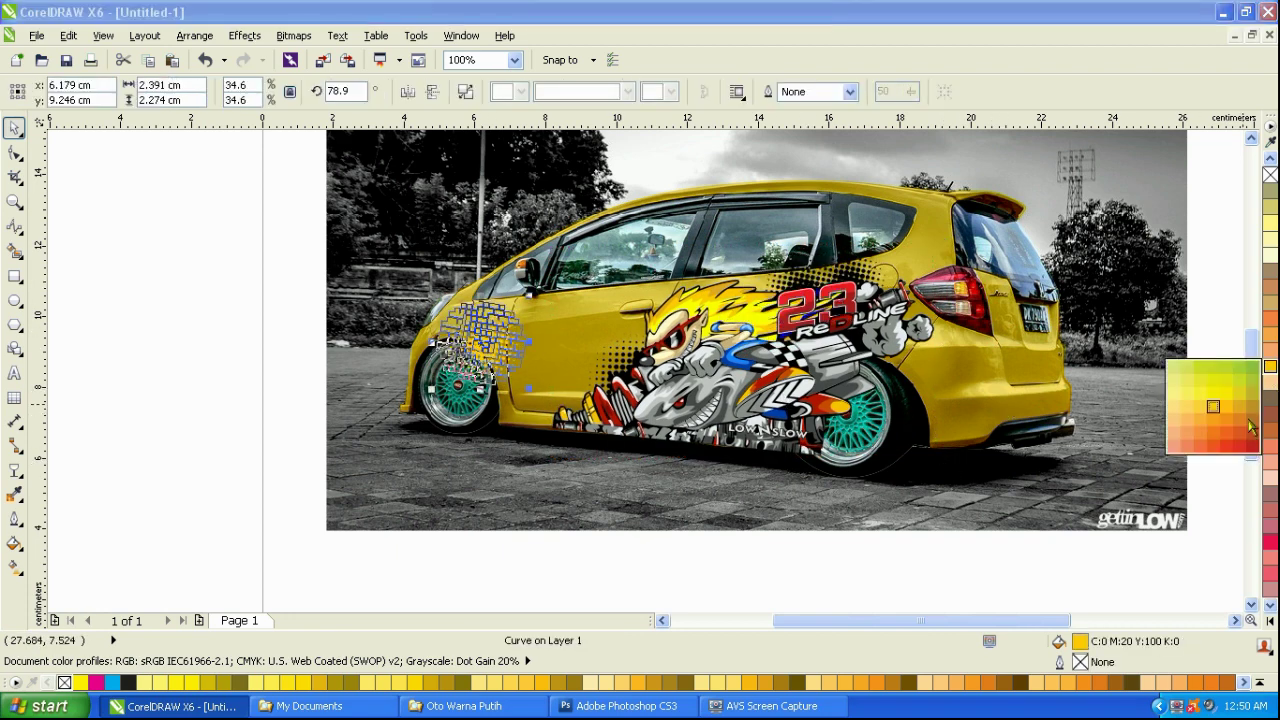
key(Escape)
click(563, 335)
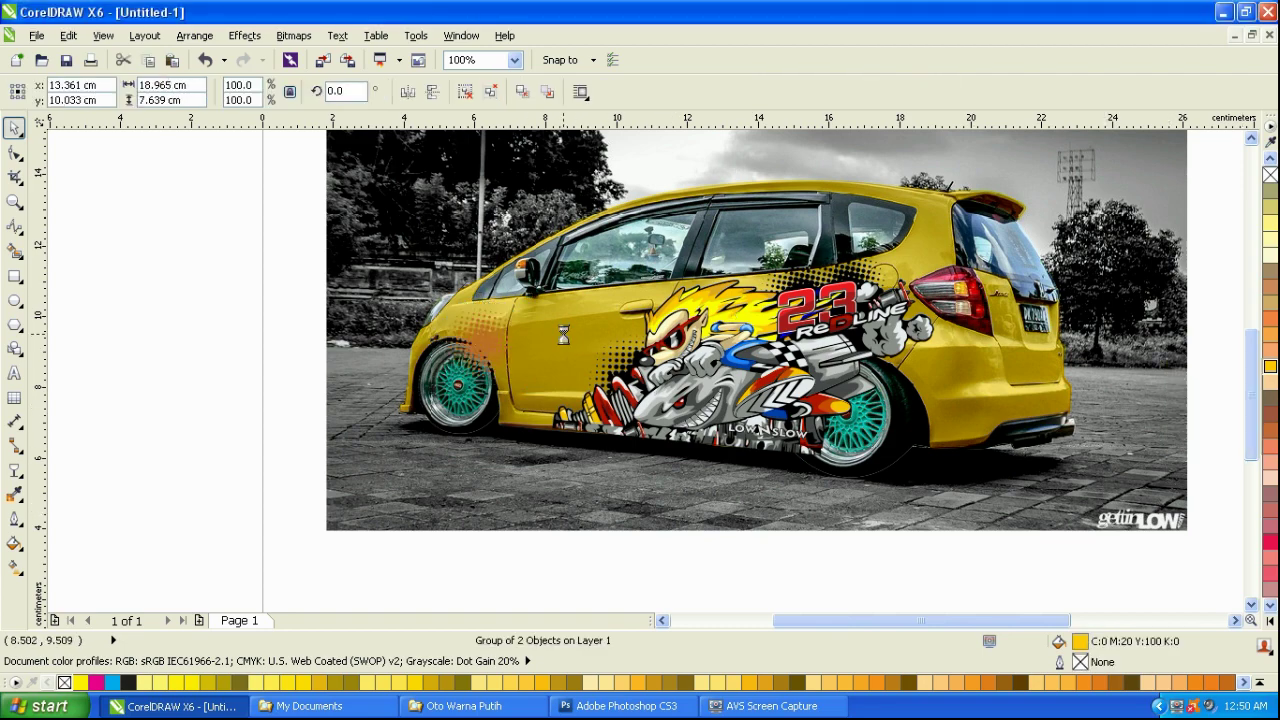
click(300, 366)
Adjust the placement of the orange halftone dots over the front wheel arch.
scroll(300, 366, up, 1)
click(631, 358)
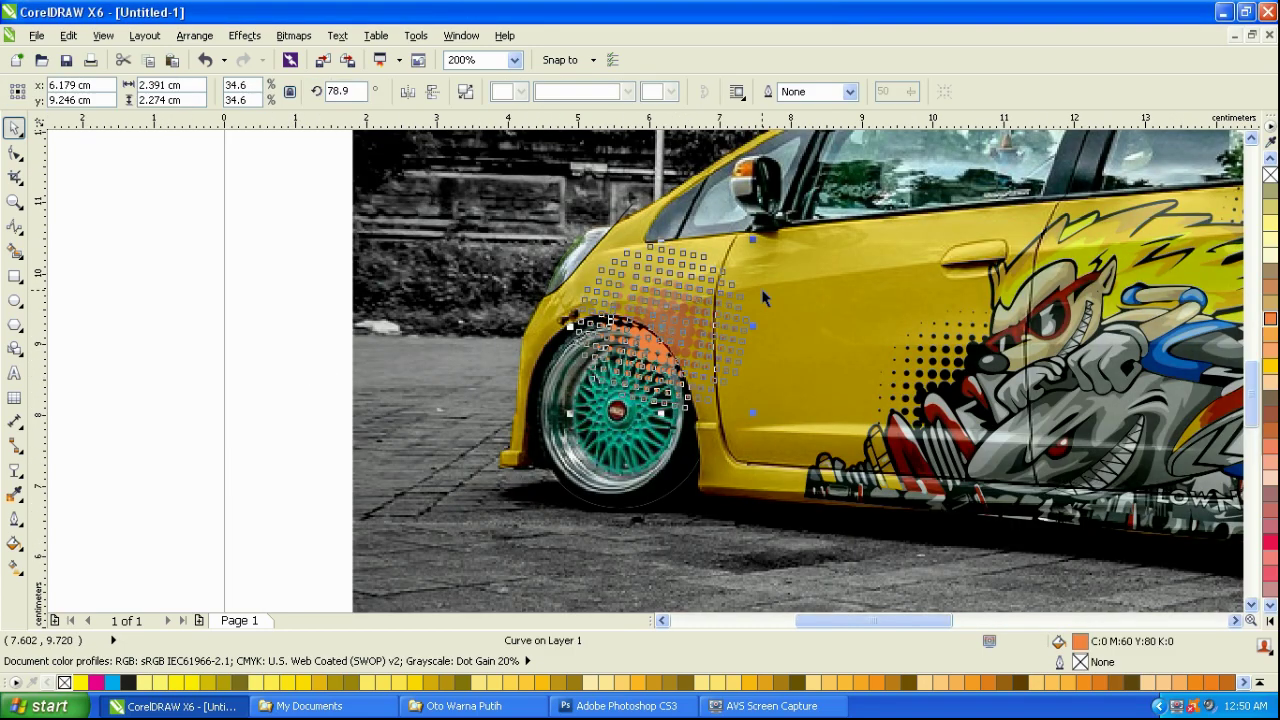
click(386, 360)
click(590, 374)
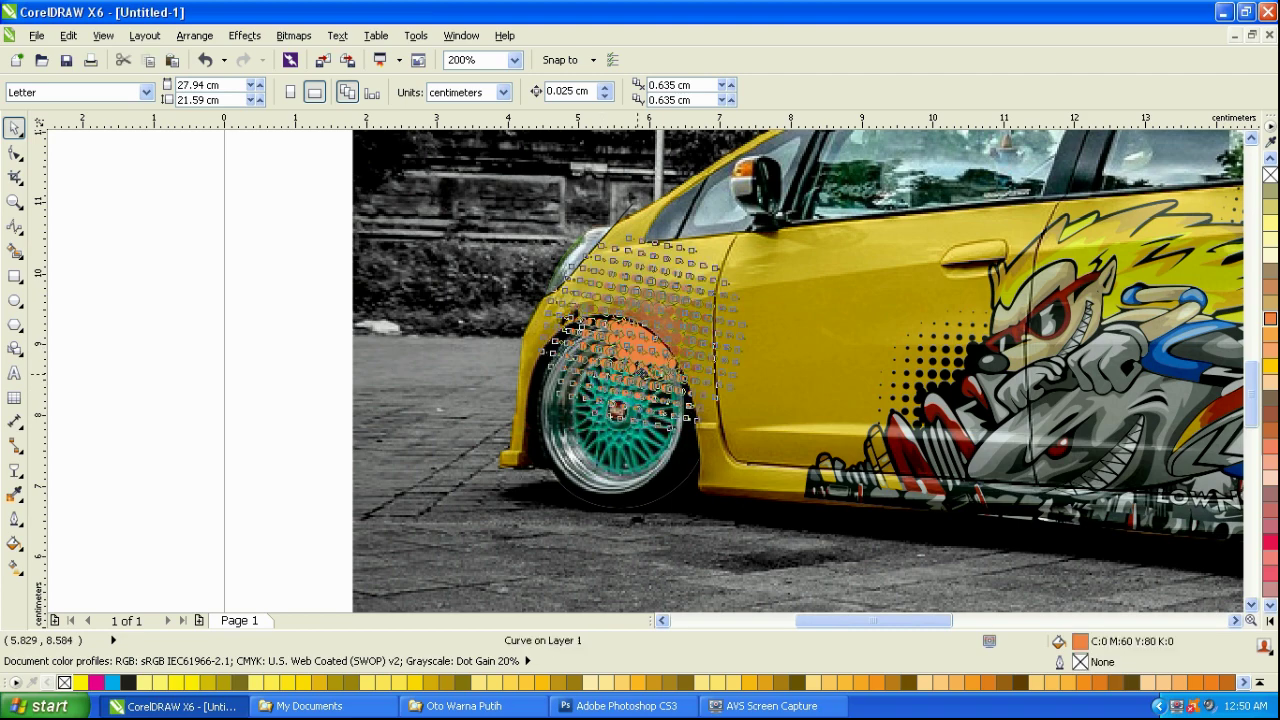
click(405, 350)
scroll(405, 347, down, 1)
Send the shading group to the back and adjust the cartoon graphic on the car's side, rotating it to 358.7°.
click(997, 390)
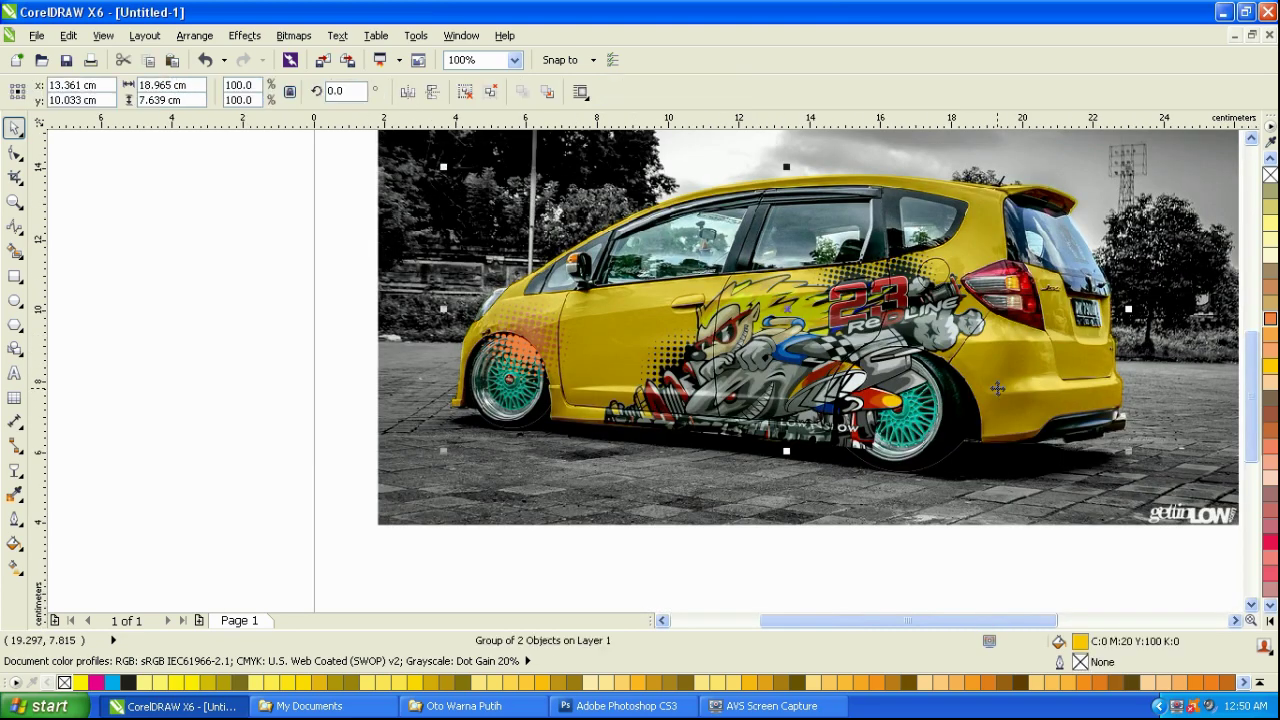
key(shift+Page_Down)
drag(234, 204, 998, 522)
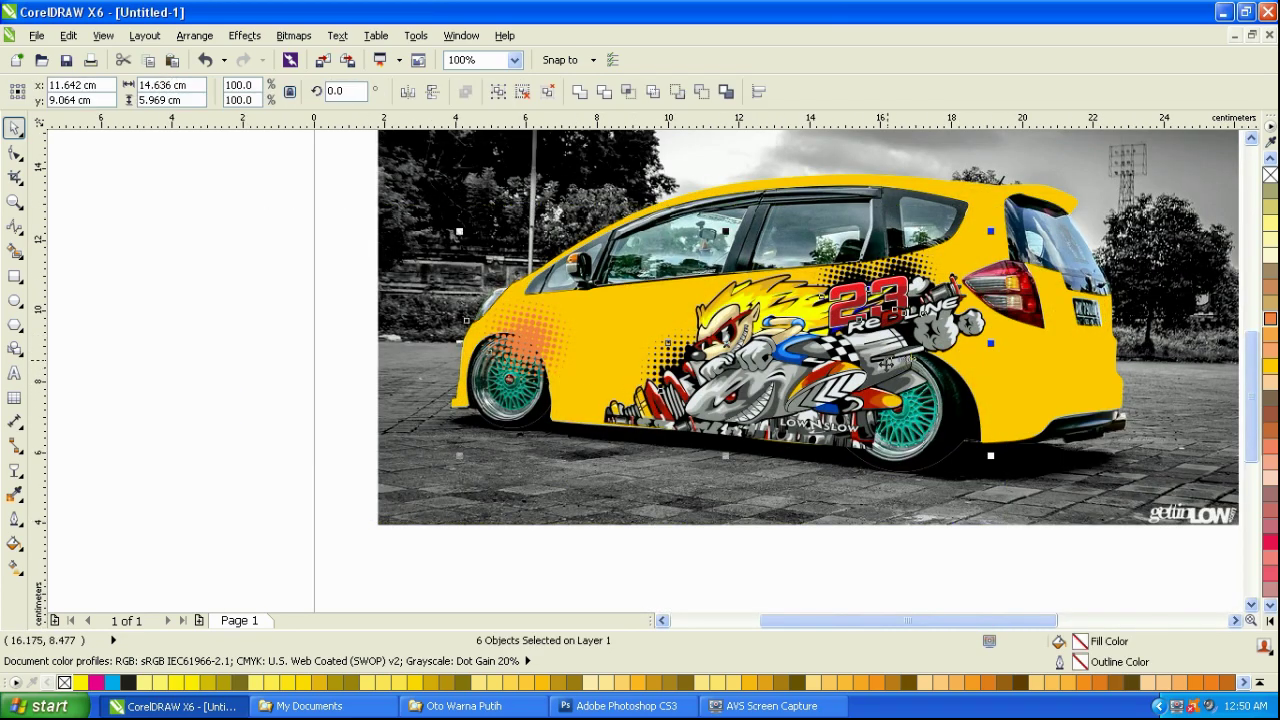
drag(884, 365, 820, 413)
key(ctrl+z)
scroll(843, 360, up, 1)
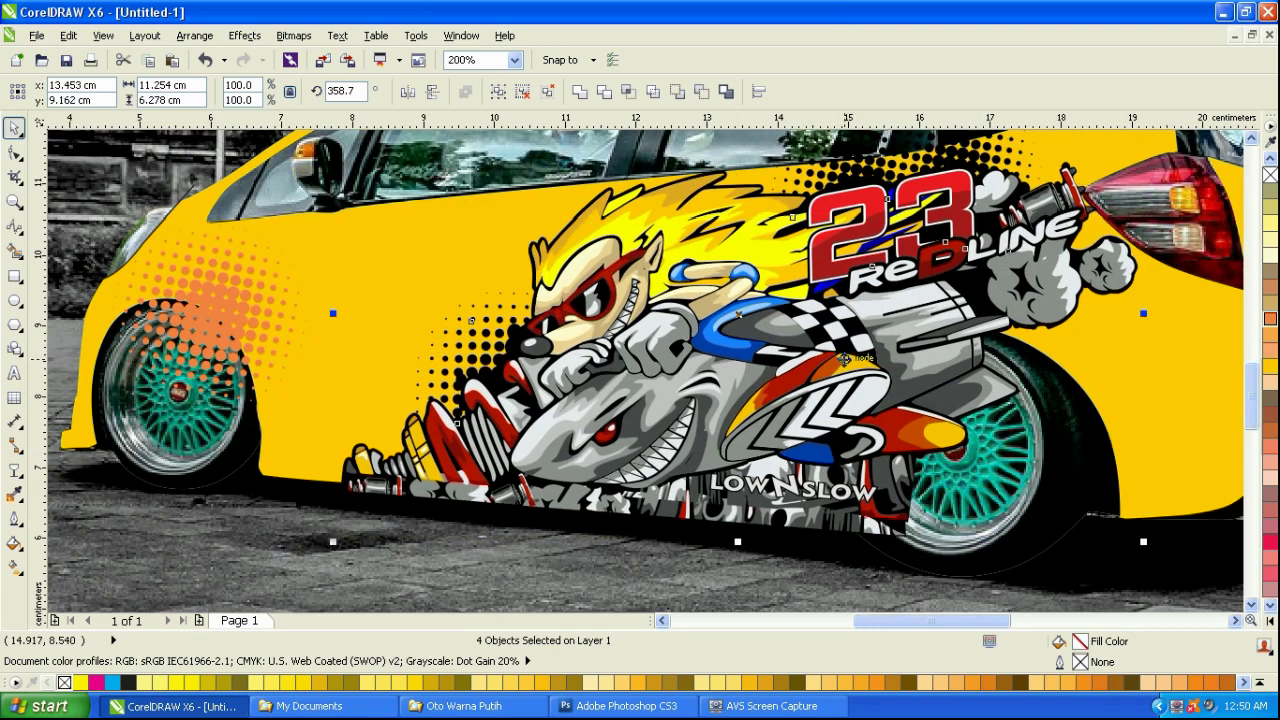
scroll(845, 358, down, 1)
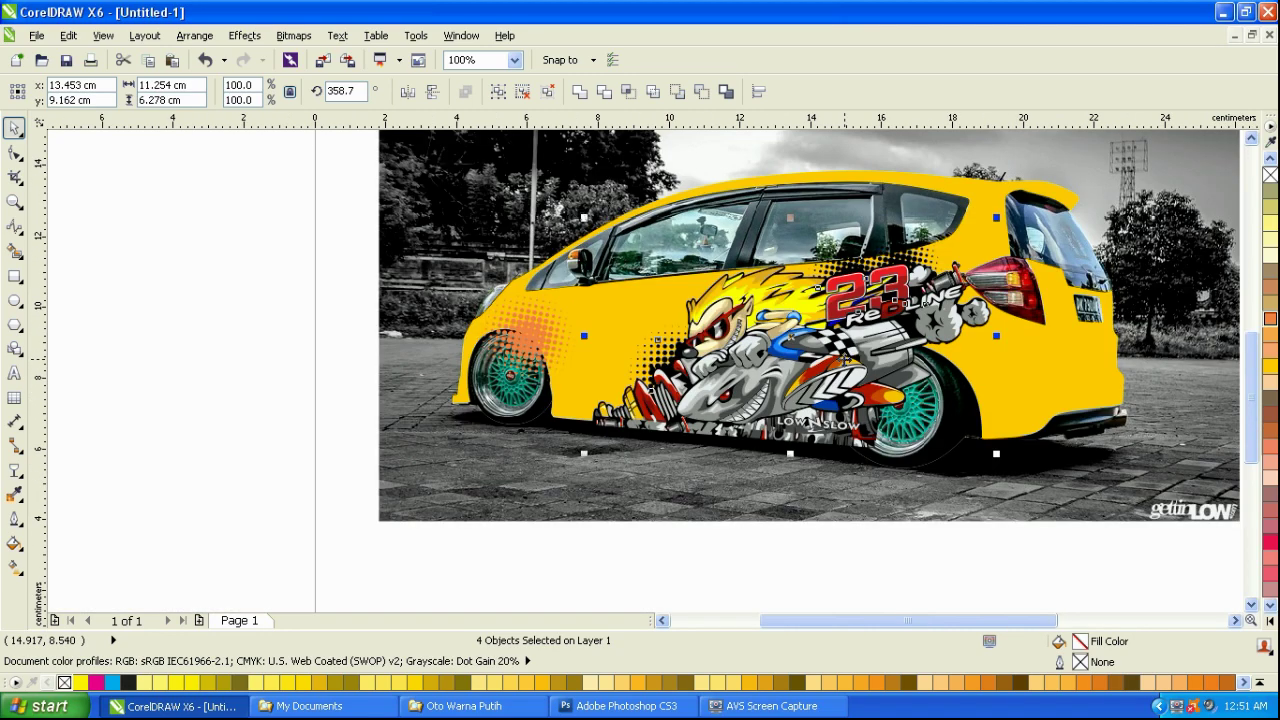
Group the graphic with the orange dots, PowerClip the group inside the yellow body, and bring the shading back over it.
key(ctrl+g)
shift+click(533, 343)
key(ctrl+g)
right_click(533, 343)
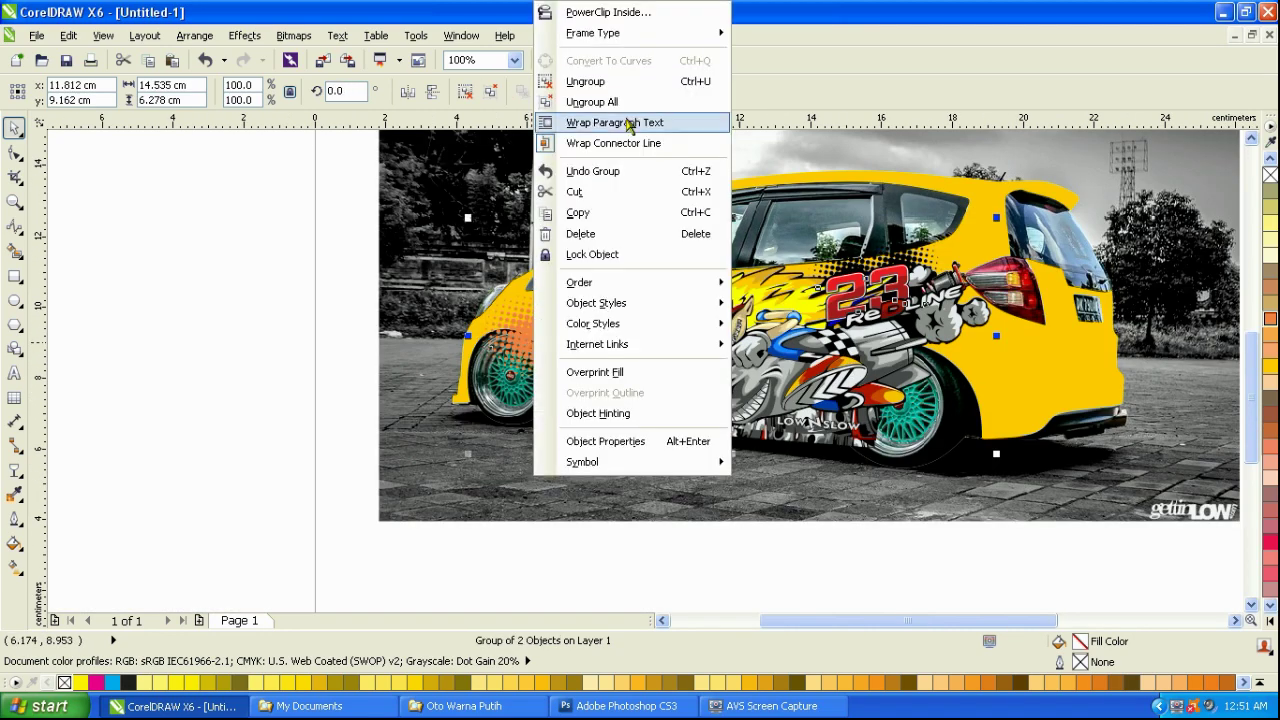
click(626, 16)
click(1014, 380)
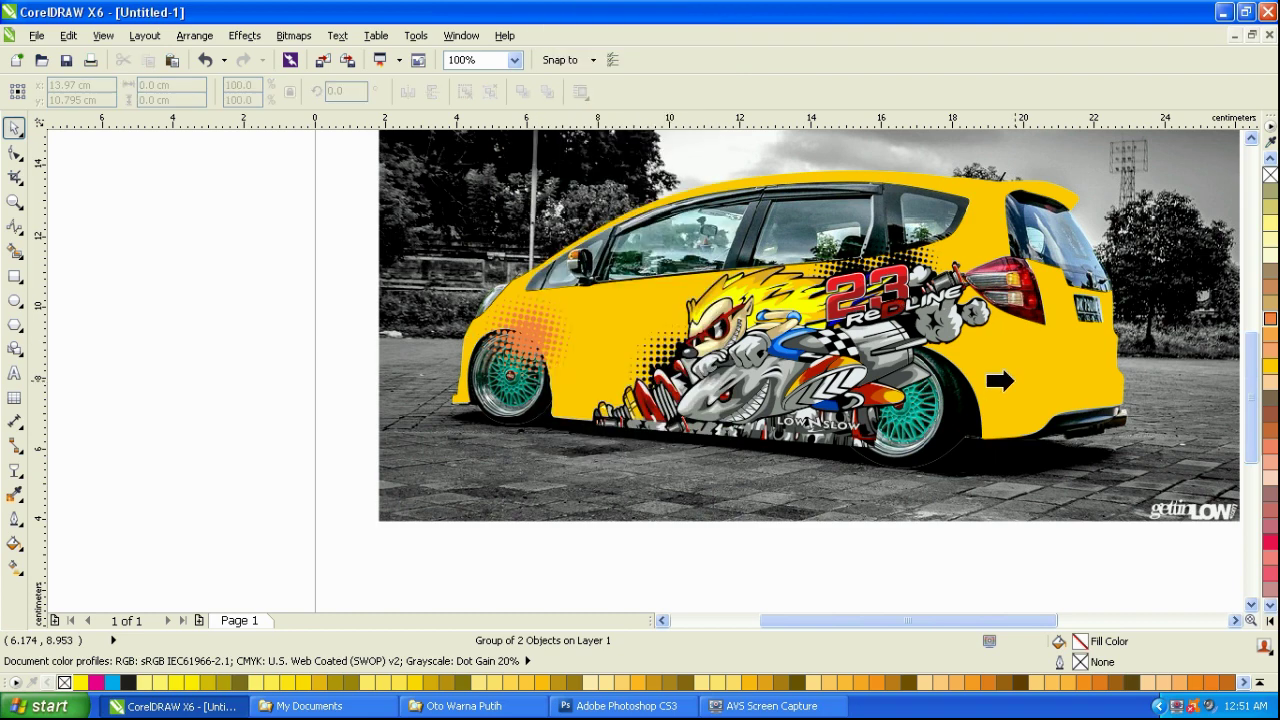
click(860, 602)
scroll(848, 418, down, 1)
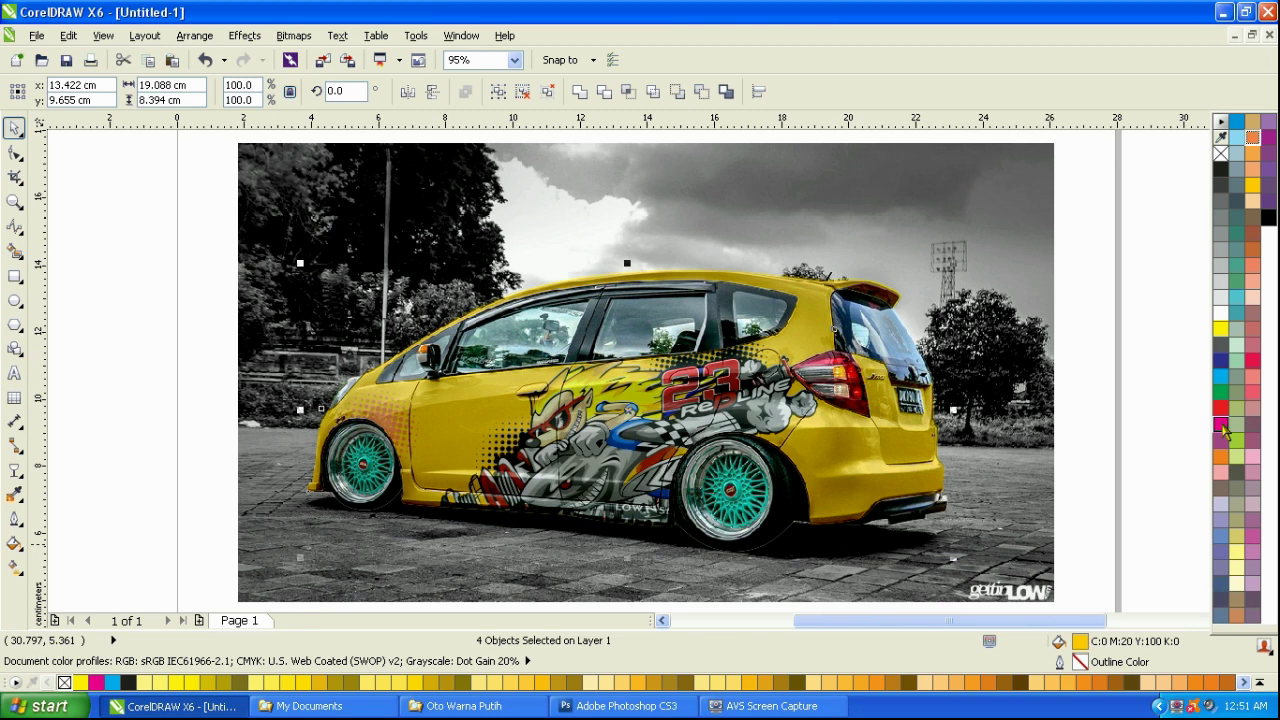
Try a red fill on the car body shapes, and recolor them magenta (C0 M100 Y0 K0).
click(1221, 408)
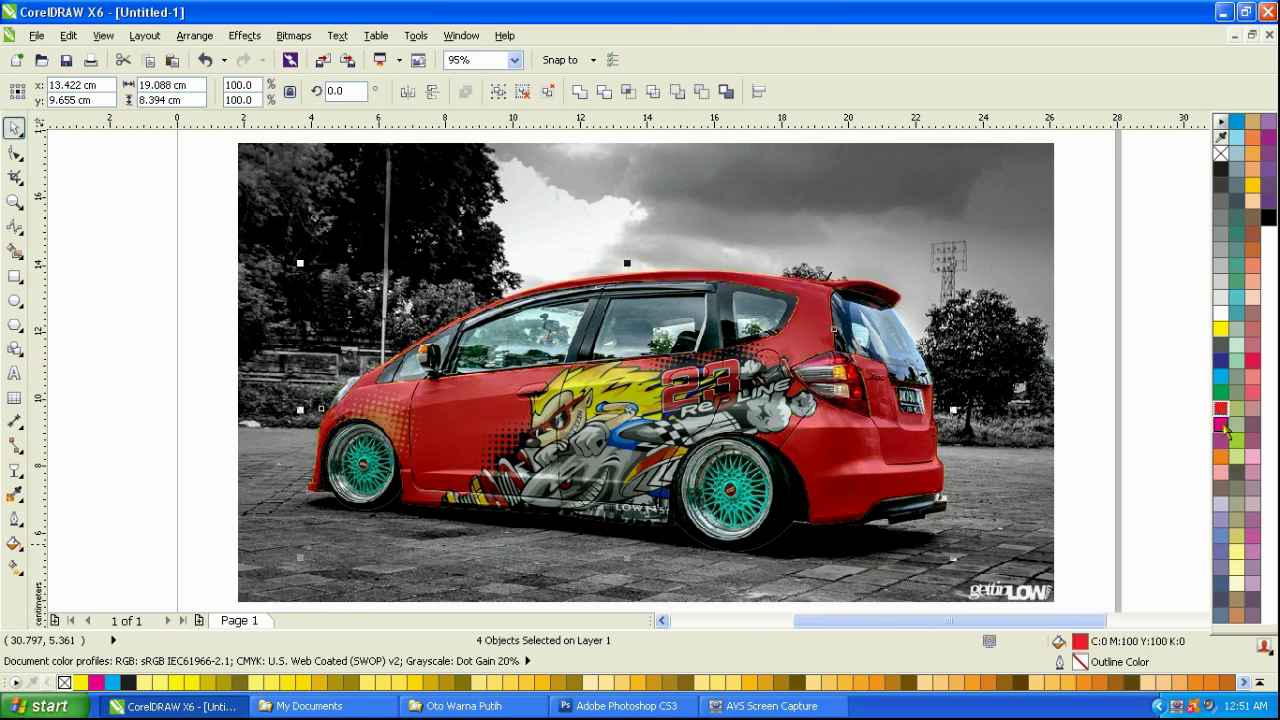
click(1222, 424)
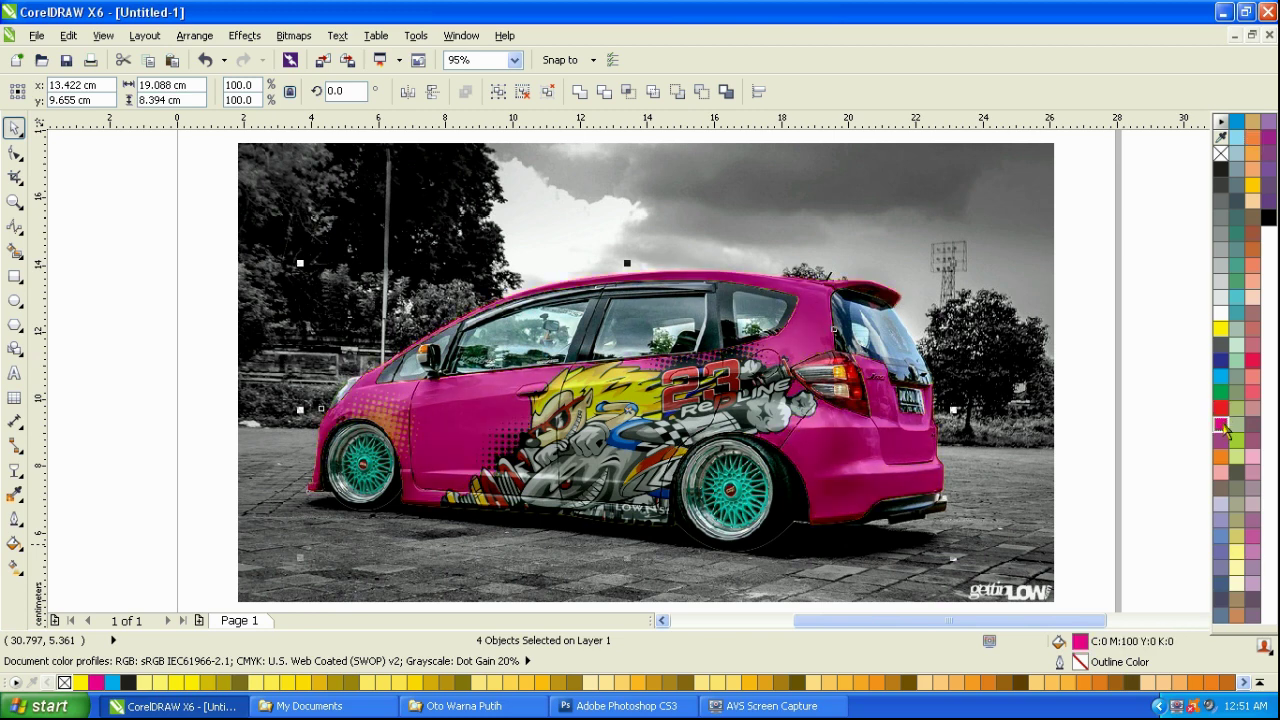
click(1160, 413)
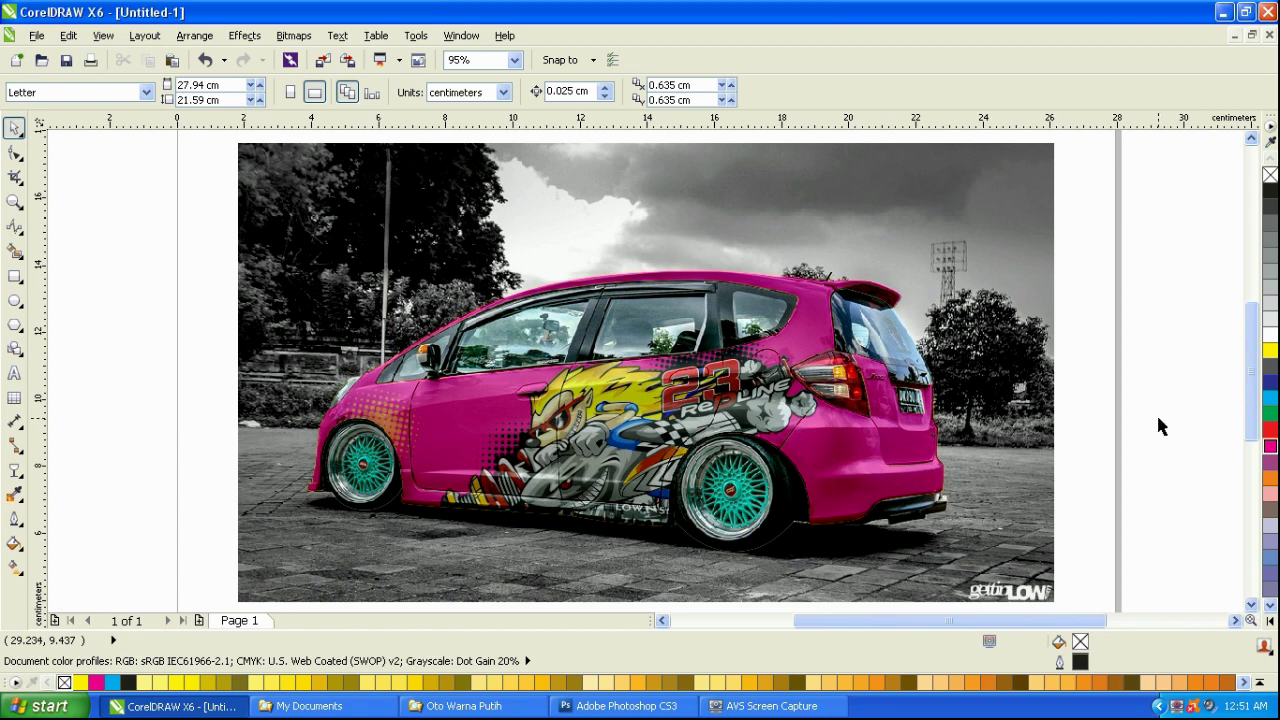
scroll(1132, 419, down, 2)
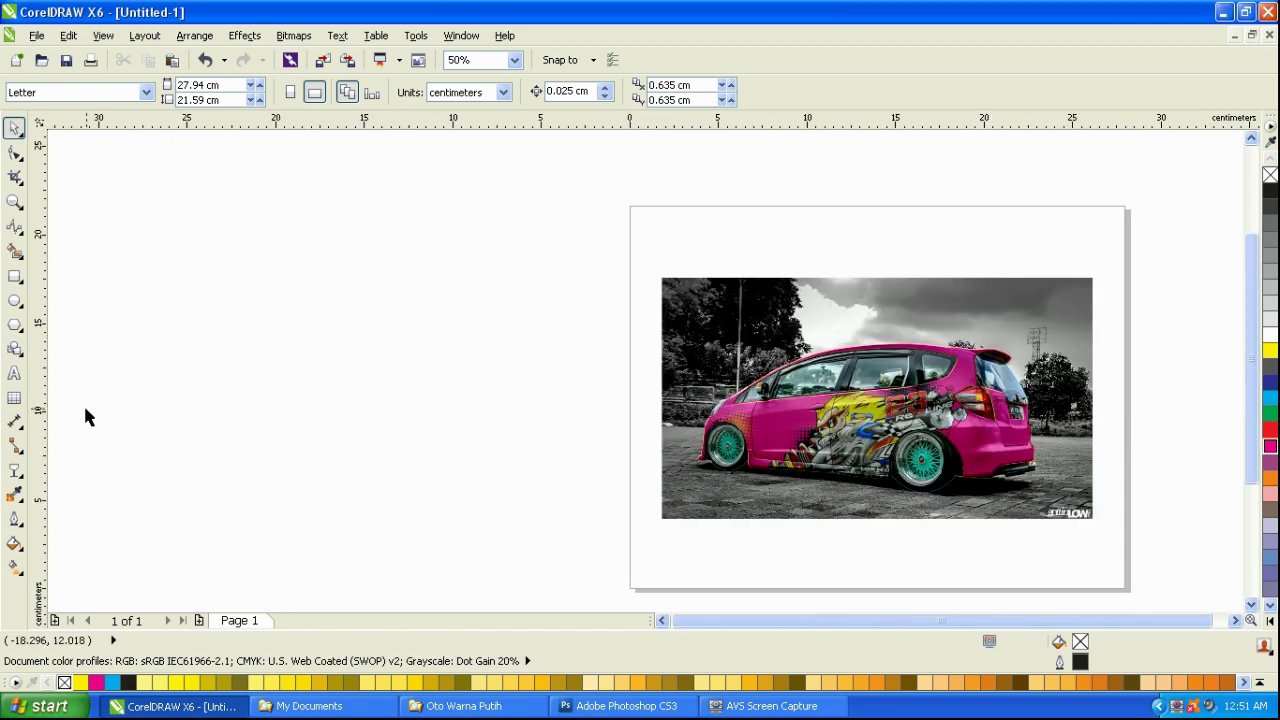
Add a text note above the photo reading "AGAR MOCKUPNYA LEBIH MENARIK KITA BERIKAN EFEK WARNA HITAM PADA MOCKUPNYA".
click(14, 373)
click(683, 255)
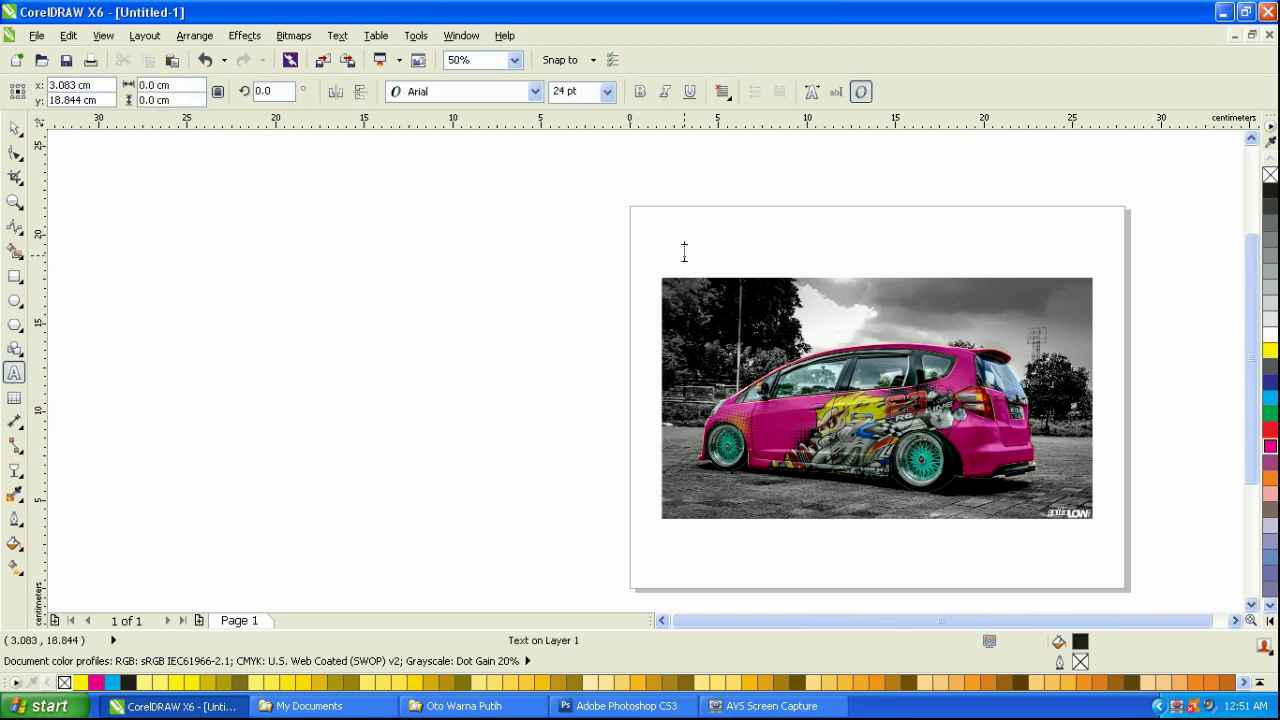
text(AGAR MO)
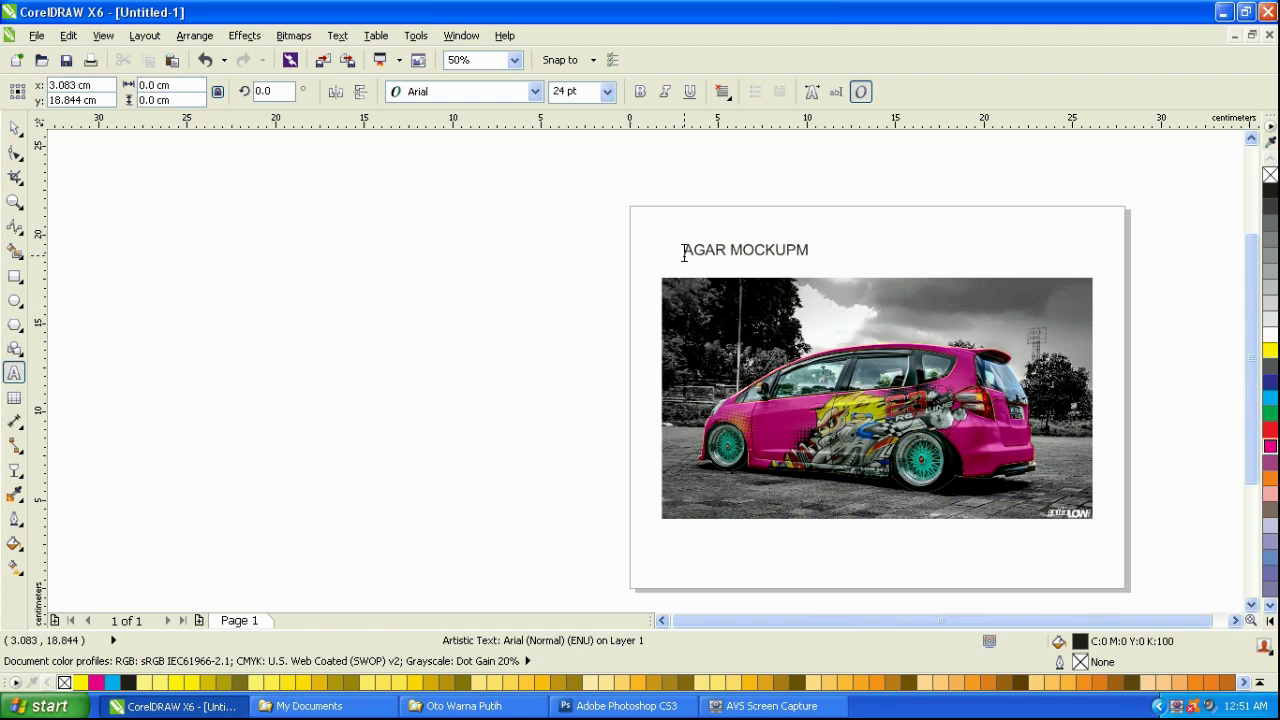
text(CKUPNYA LEBIH MENA)
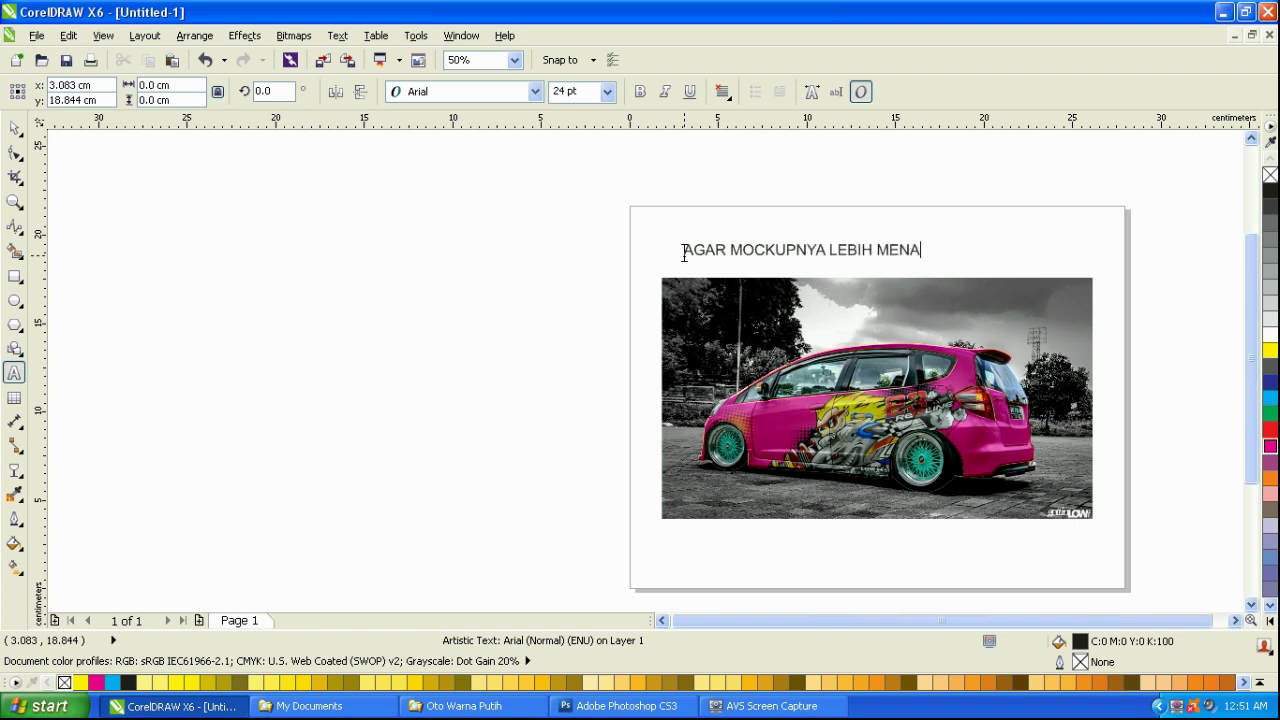
text(RIK KITA BERIKAN)
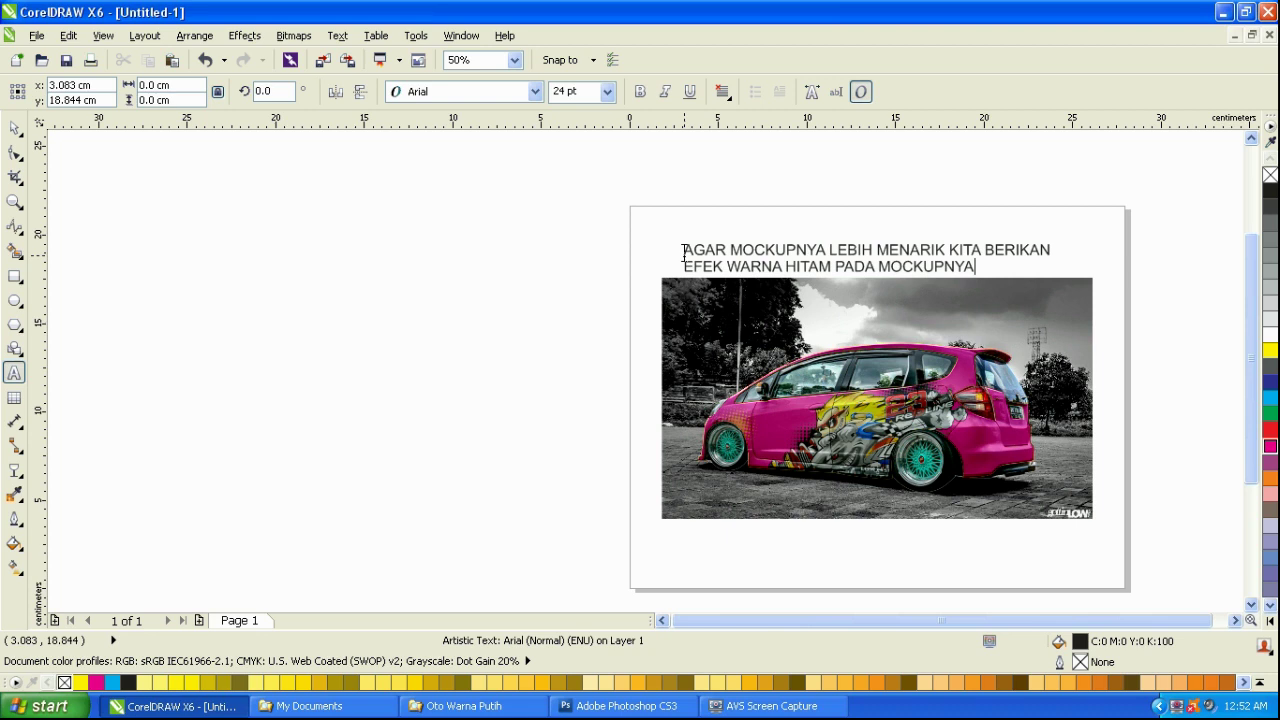
Delete all the wording of the note above the photo.
key(BackSpace)
key(BackSpace)
key(BackSpace)
key(BackSpace)
key(BackSpace)
key(BackSpace)
key(BackSpace)
key(BackSpace)
key(BackSpace)
key(BackSpace)
key(BackSpace)
key(BackSpace)
key(BackSpace)
key(BackSpace)
key(BackSpace)
key(BackSpace)
key(BackSpace)
key(BackSpace)
key(BackSpace)
key(BackSpace)
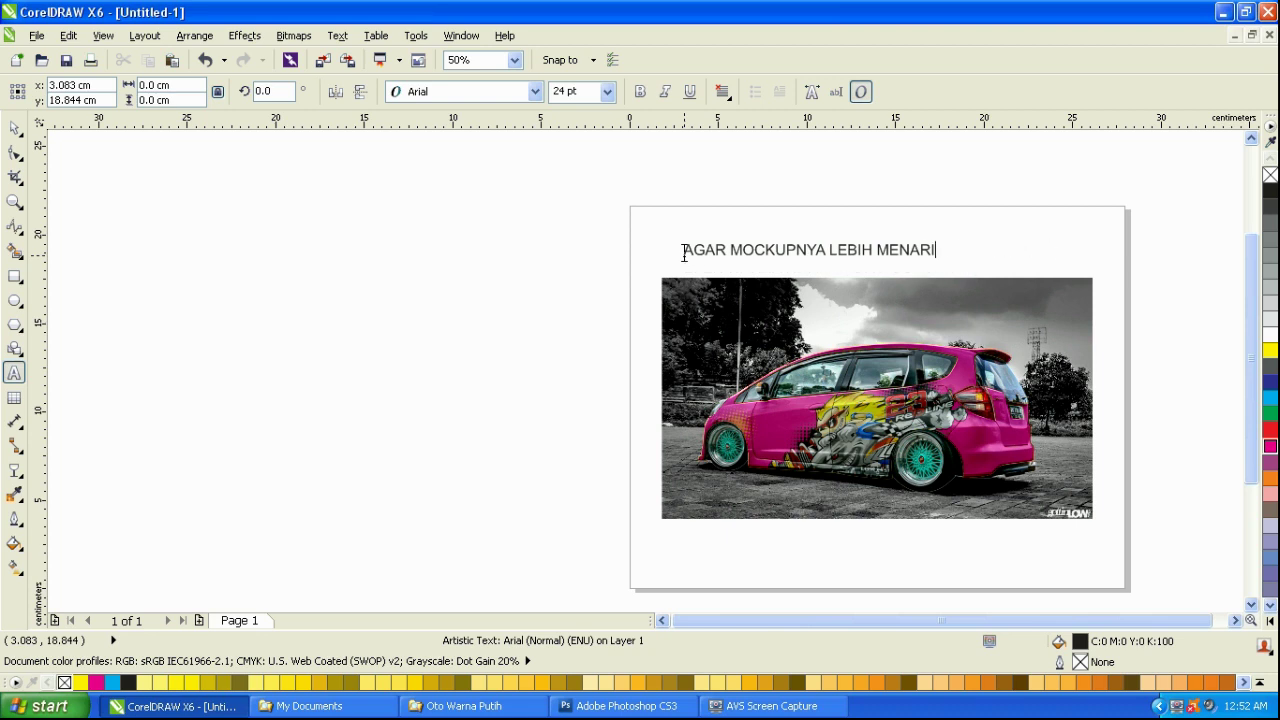
key(BackSpace)
key(BackSpace)
key(BackSpace)
key(BackSpace)
key(BackSpace)
key(BackSpace)
key(BackSpace)
key(BackSpace)
key(BackSpace)
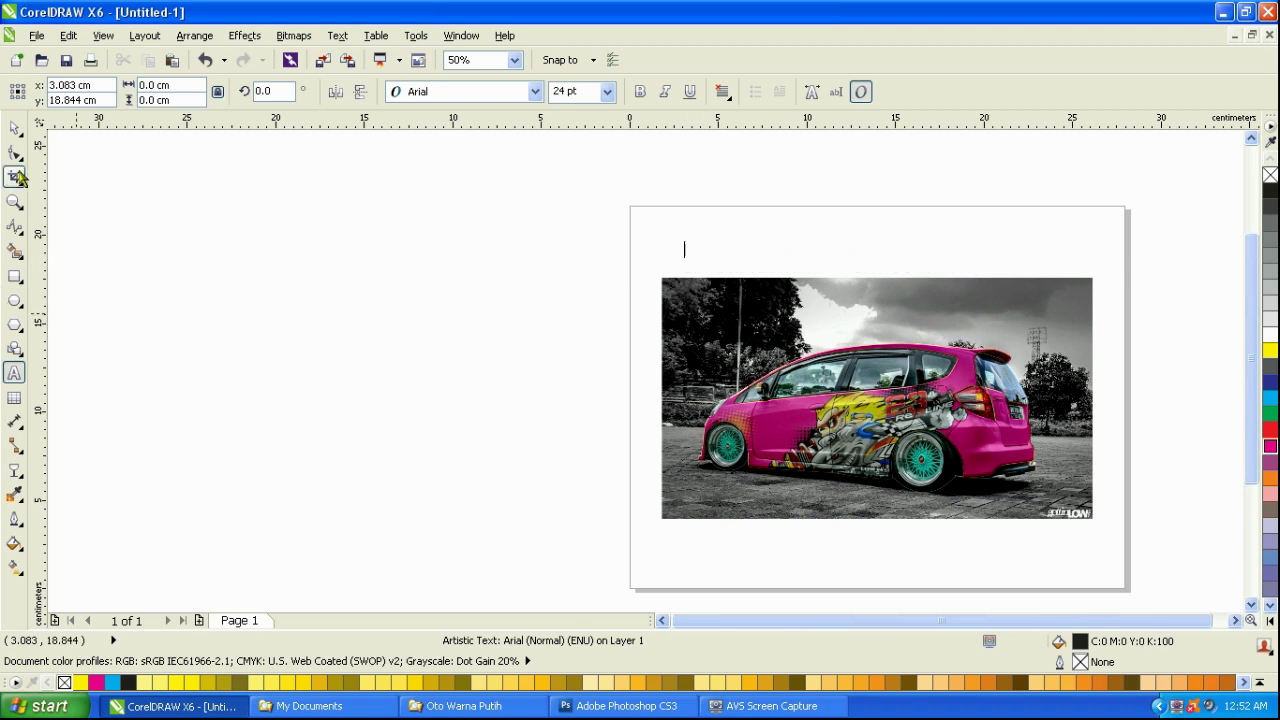
Select all the objects of the car mockup and remove their outlines.
click(14, 128)
drag(312, 223, 1186, 549)
click(1270, 175)
click(1177, 189)
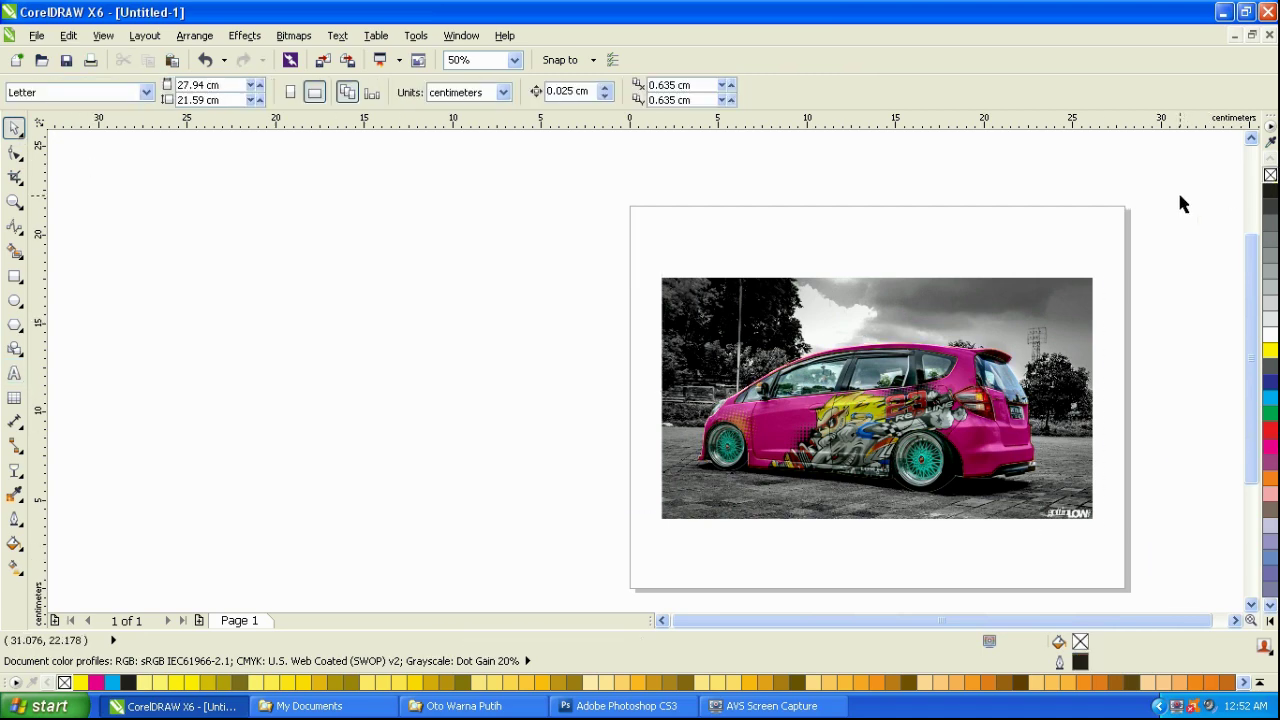
Draw a rectangle about 24.3 × 13.7 cm covering the whole photo and fill it with black.
key(F4)
click(16, 277)
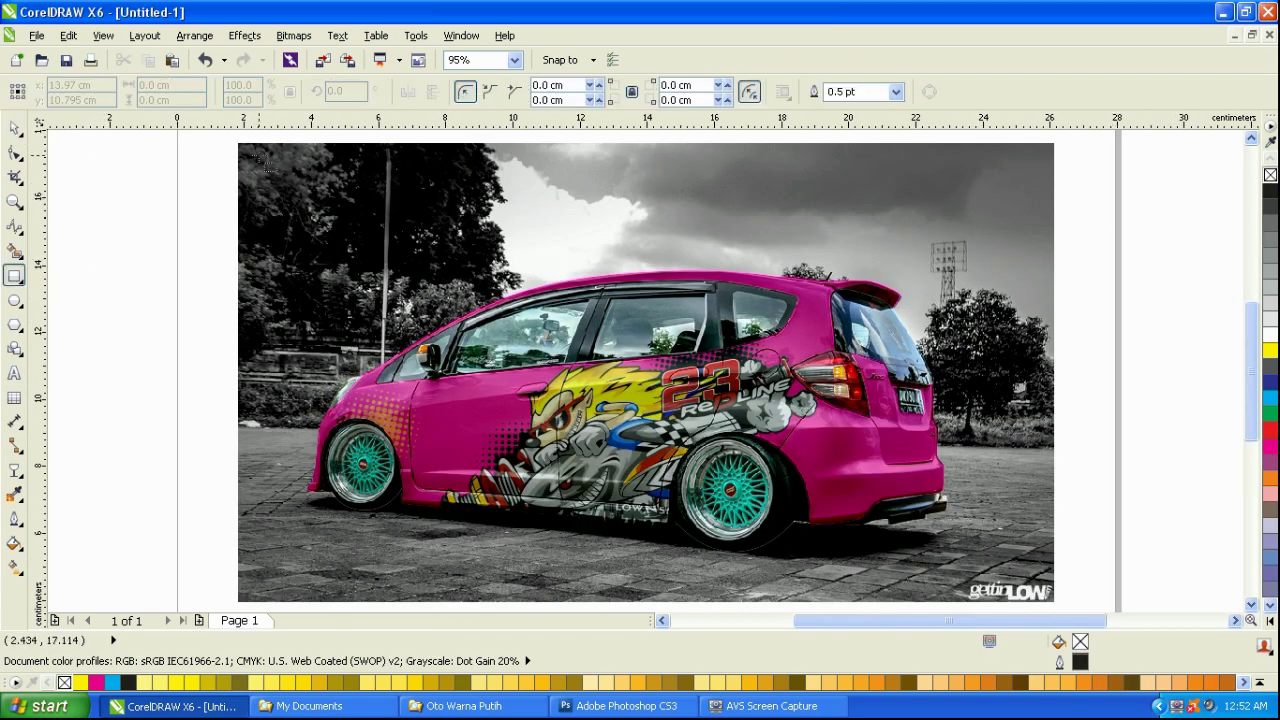
drag(238, 143, 1054, 602)
key(space)
click(1270, 191)
click(1150, 233)
scroll(972, 382, down, 2)
scroll(972, 382, up, 1)
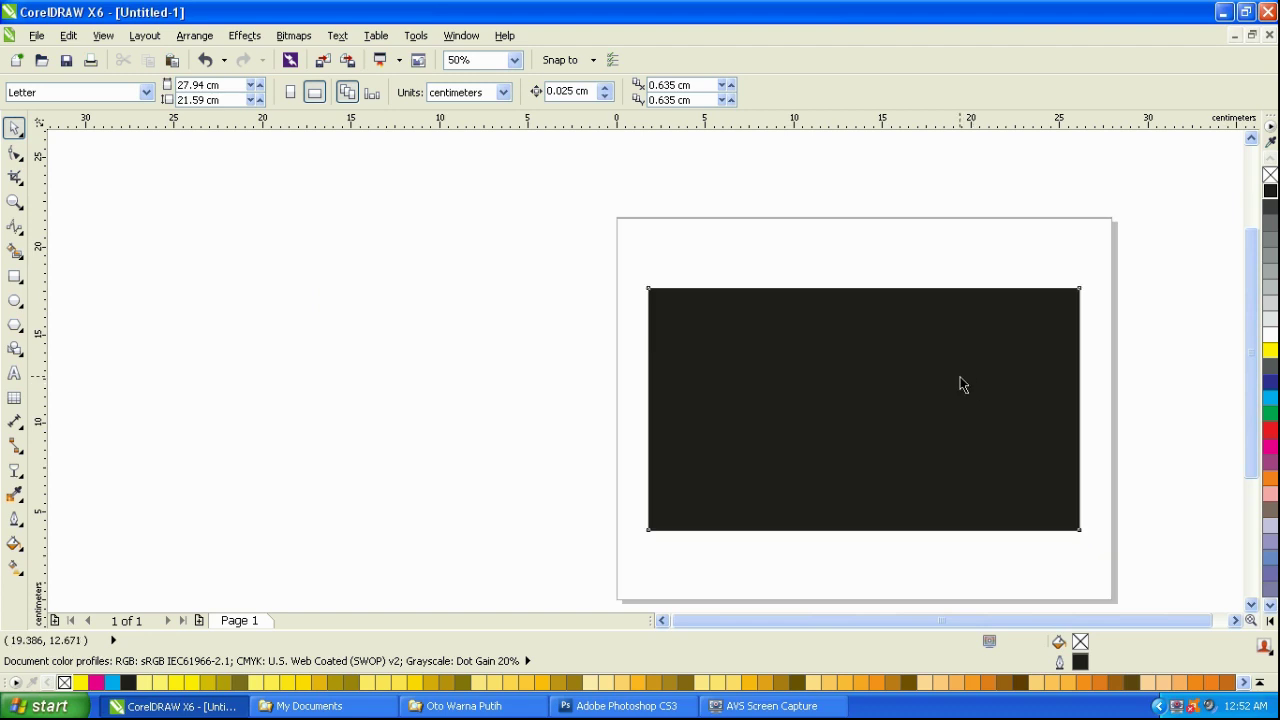
Apply a vertical linear transparency to the black rectangle, keeping the dark end at the photo's lower edge and fading upward.
click(689, 434)
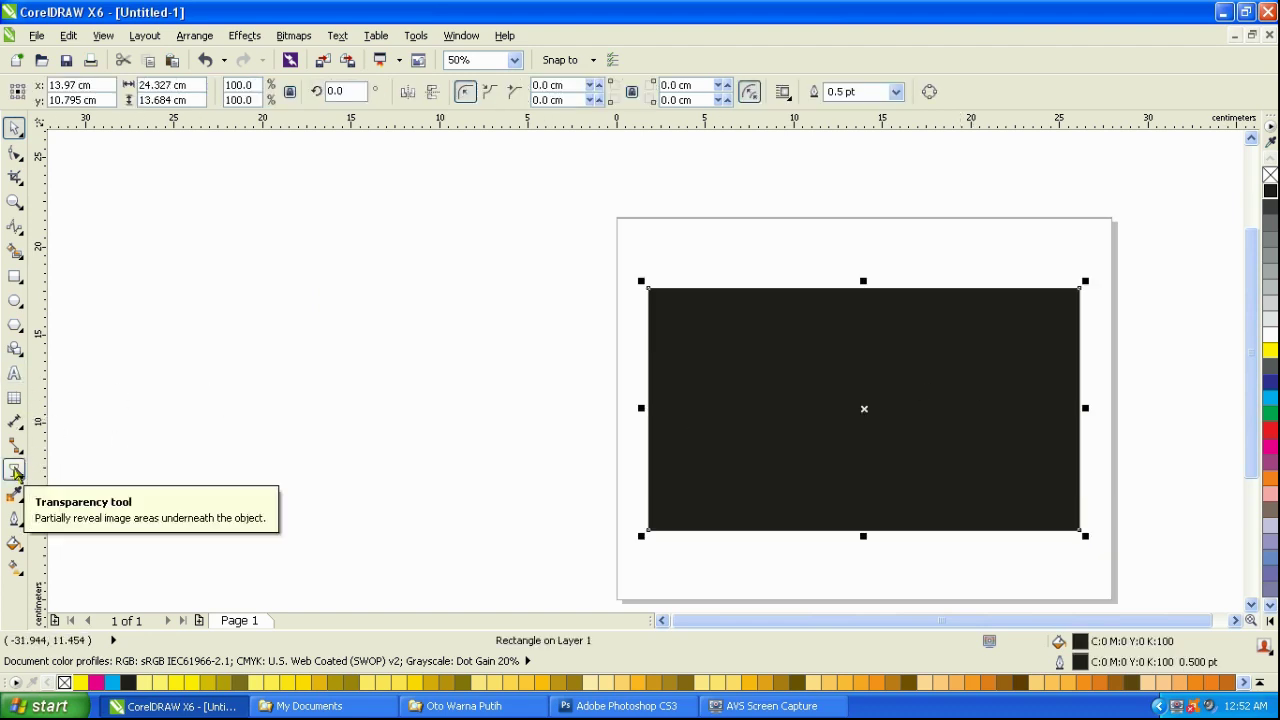
click(17, 471)
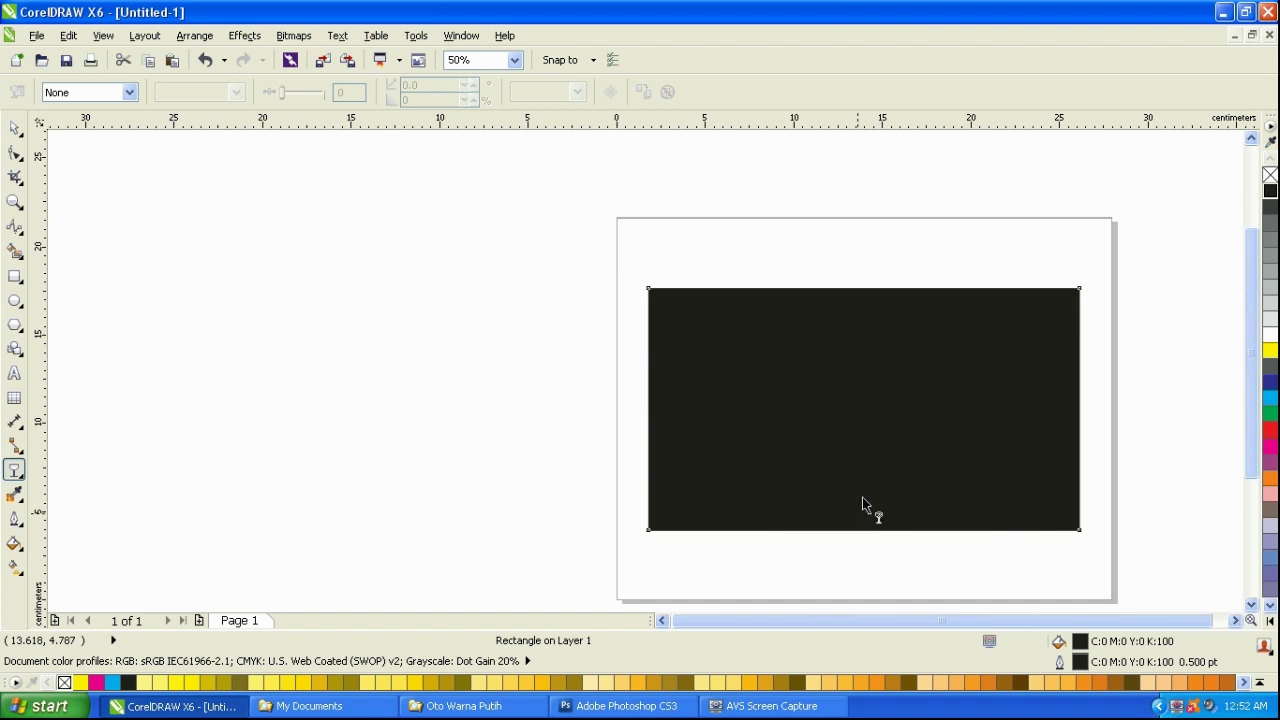
drag(866, 509, 869, 219)
drag(857, 514, 857, 570)
drag(857, 219, 843, 378)
Fine-tune the black rectangle's linear transparency to a 90° angle so the fade runs from below the photo to mid-car height.
key(space)
click(923, 543)
scroll(923, 543, up, 1)
click(896, 460)
scroll(896, 460, down, 1)
key(space)
drag(843, 526, 843, 519)
drag(843, 377, 843, 396)
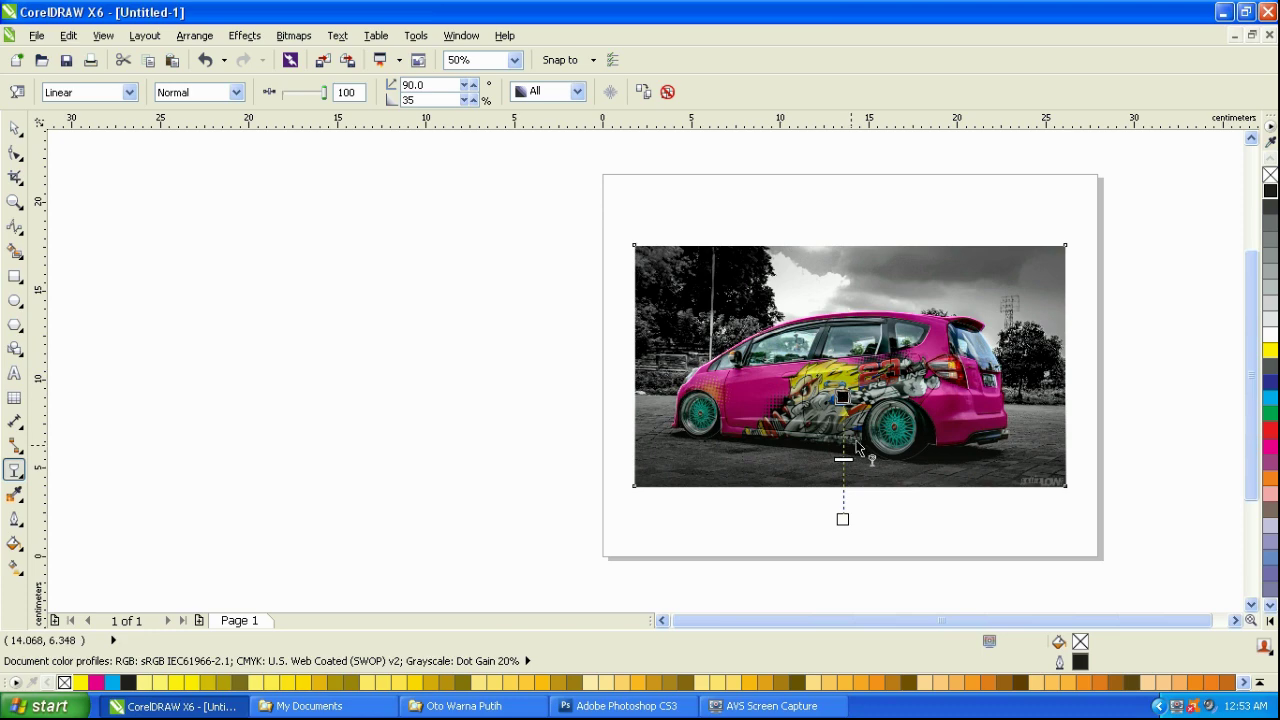
key(space)
click(1082, 434)
scroll(1083, 436, up, 1)
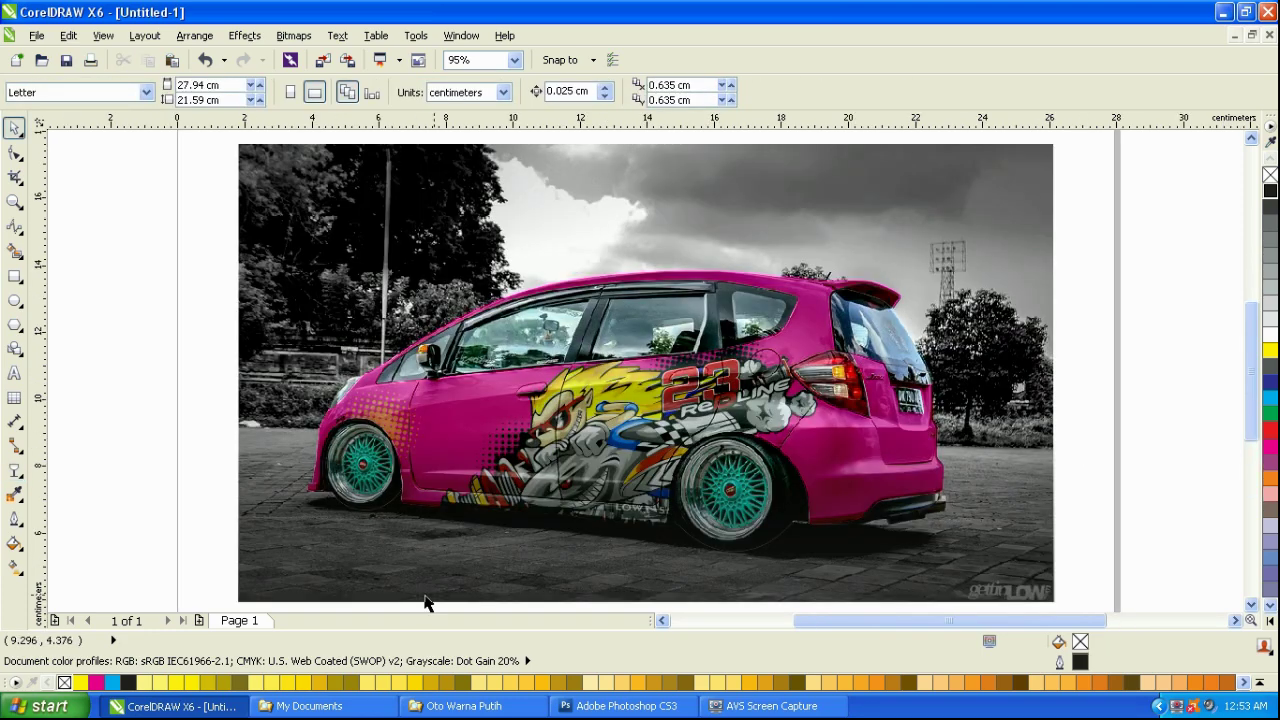
Switch to the file explorer, show the Desain Gran Max Pick up folder as thumbnails, and open Maxi Stabilo in CorelDRAW.
click(320, 706)
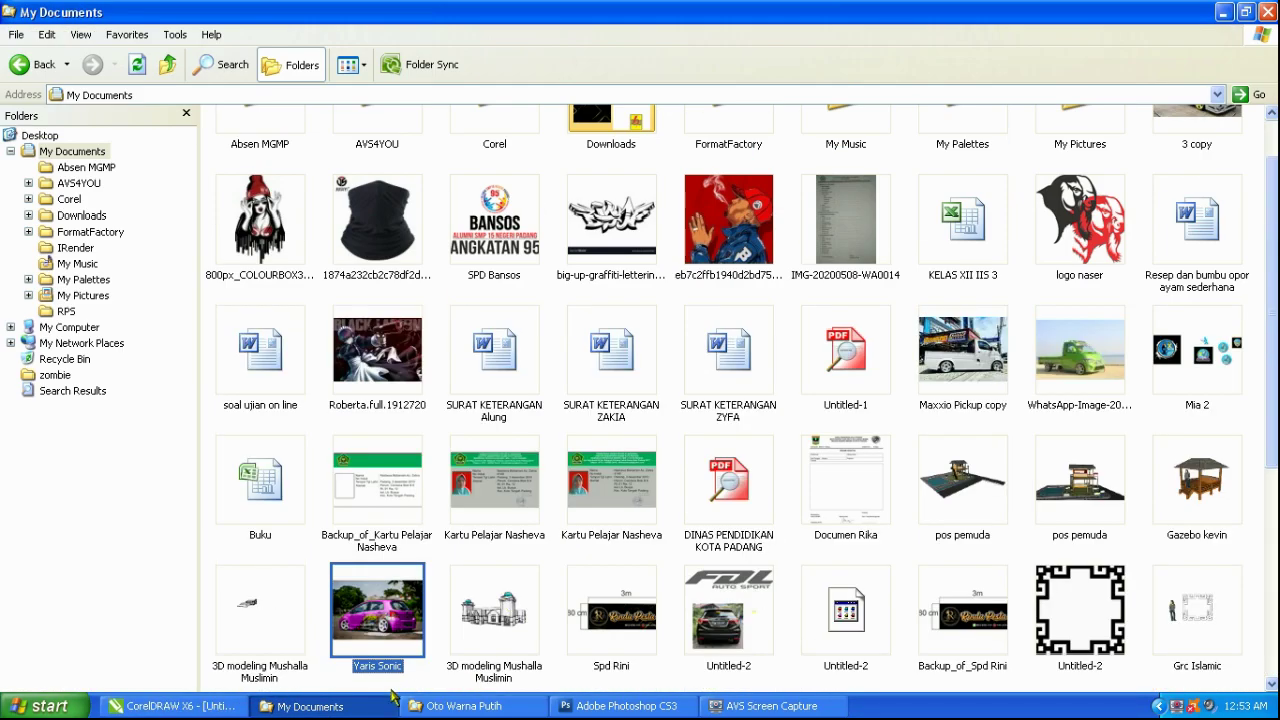
click(462, 706)
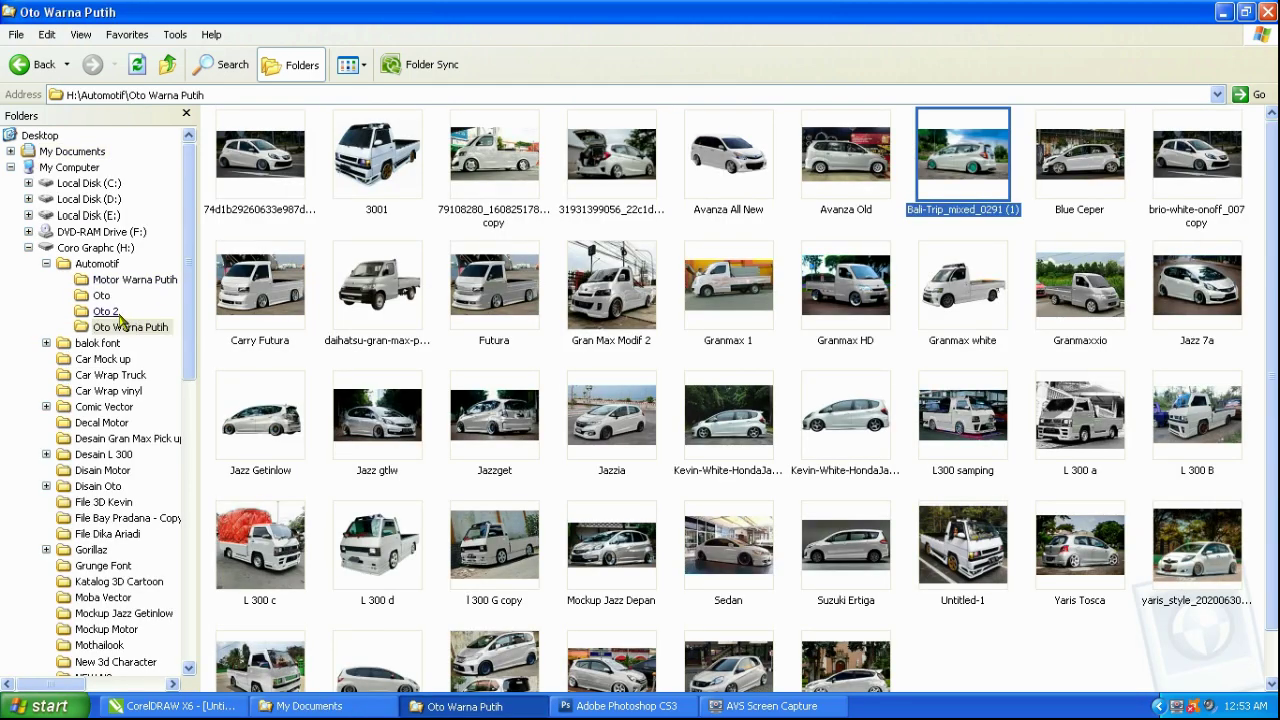
click(130, 438)
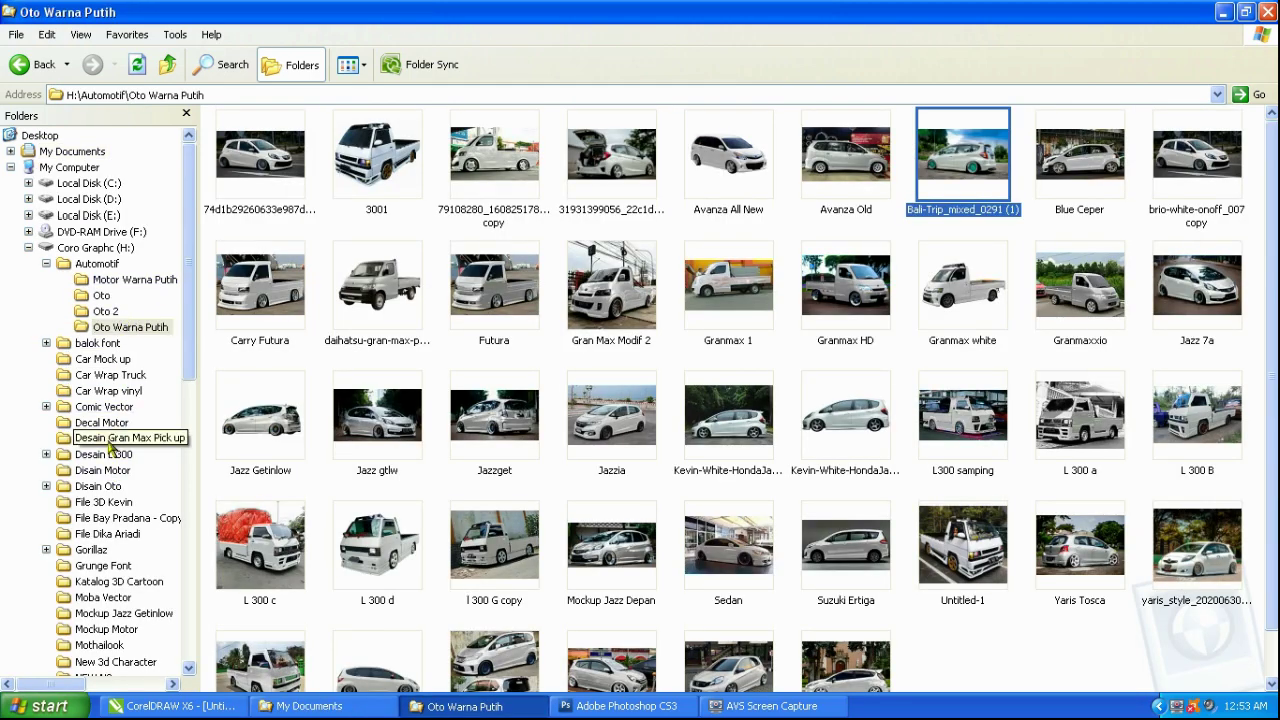
click(350, 64)
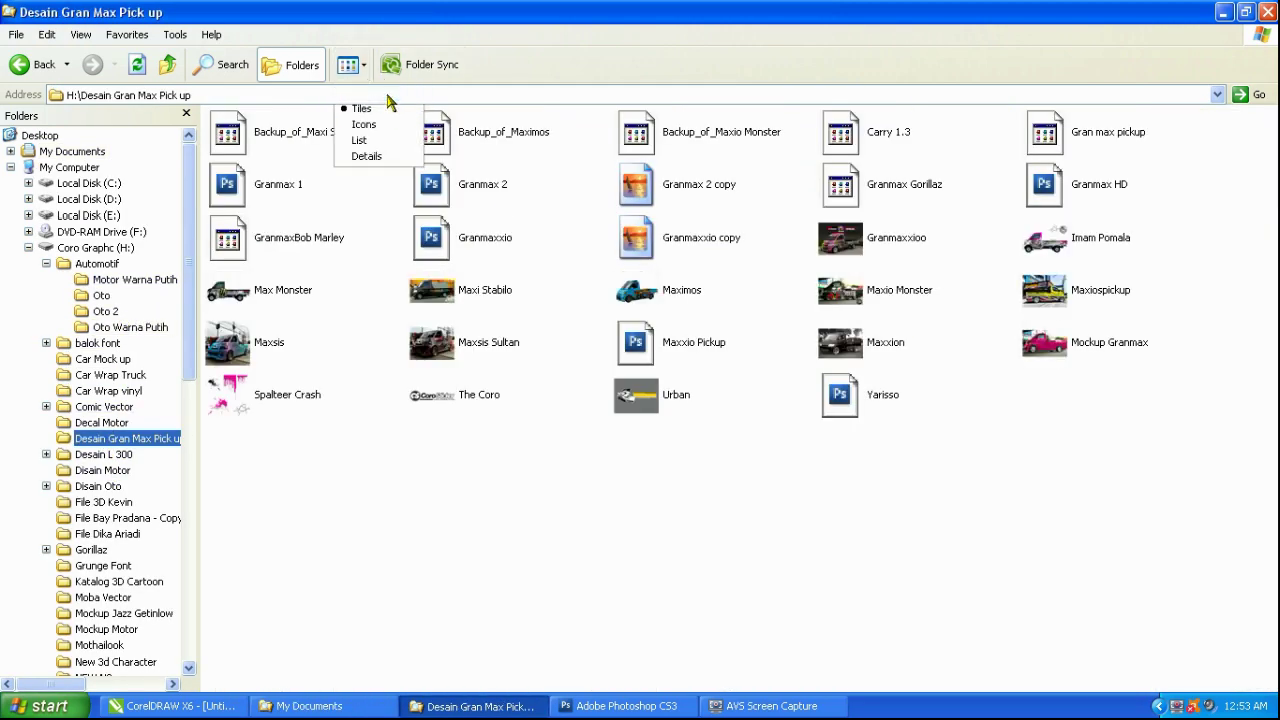
click(388, 101)
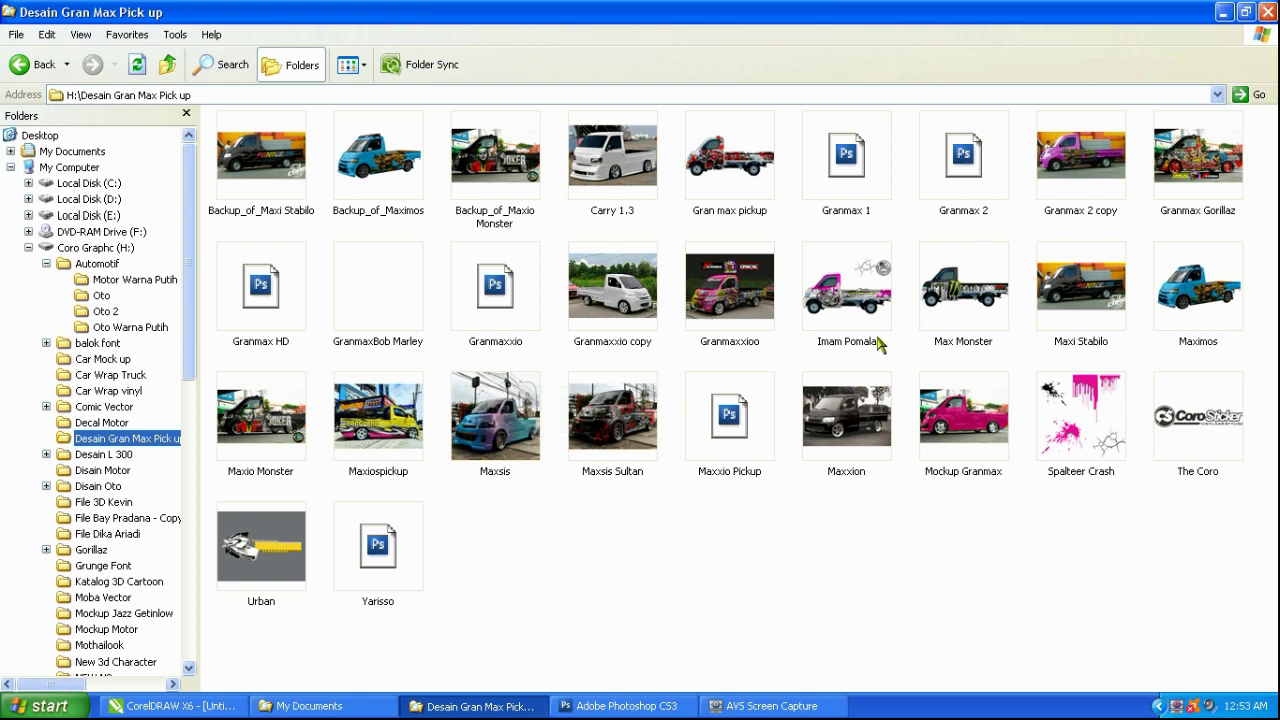
double_click(1098, 294)
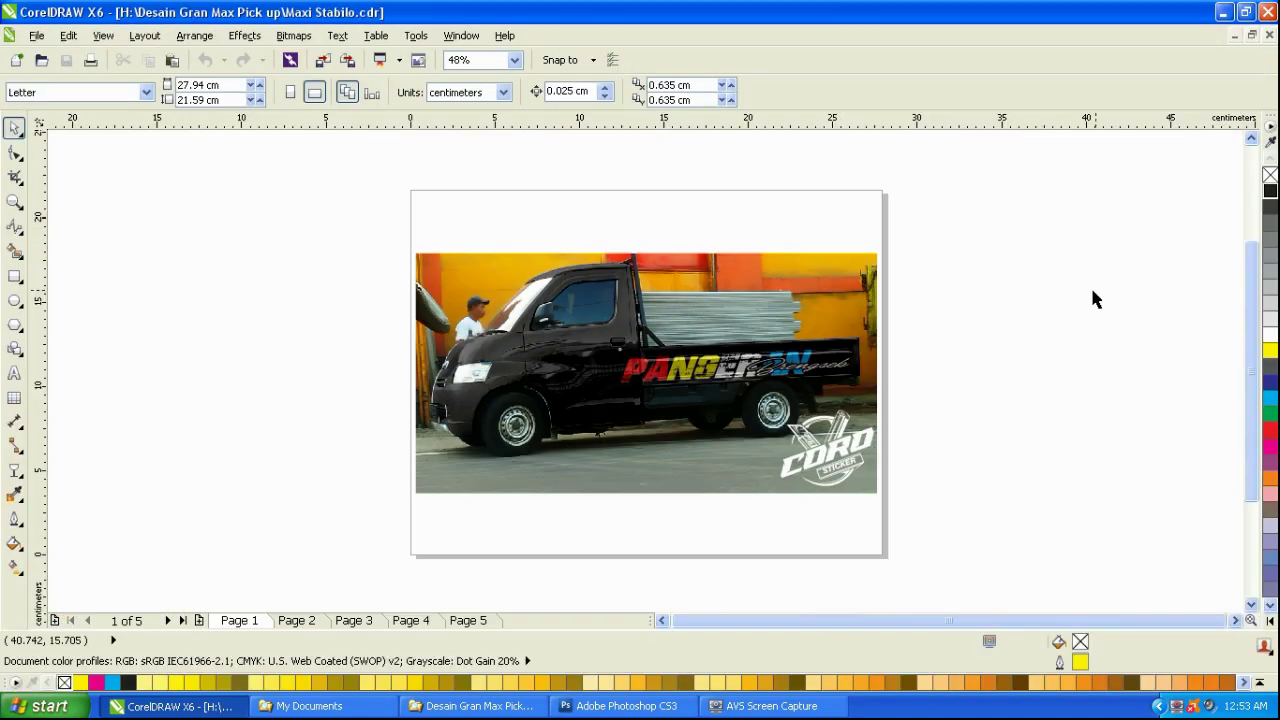
Unlock the pickup mockup containing the Coro Sticker logo and ungroup it.
click(843, 459)
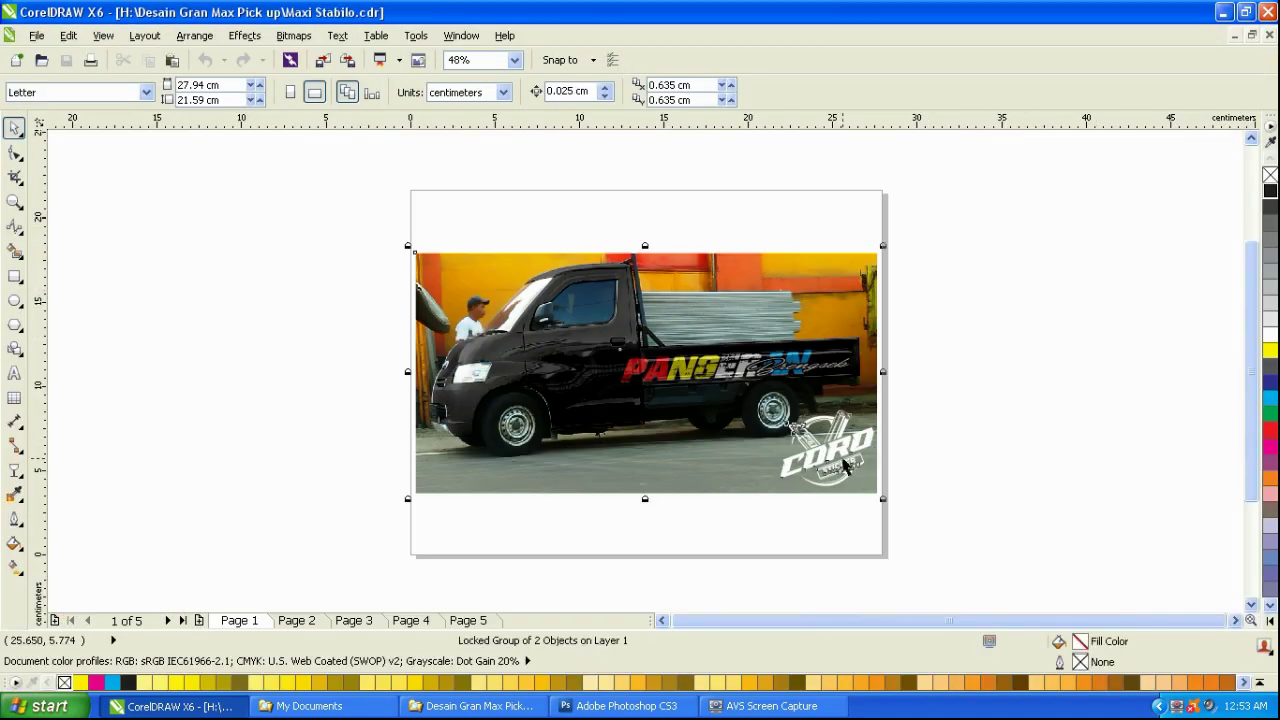
right_click(851, 317)
click(885, 323)
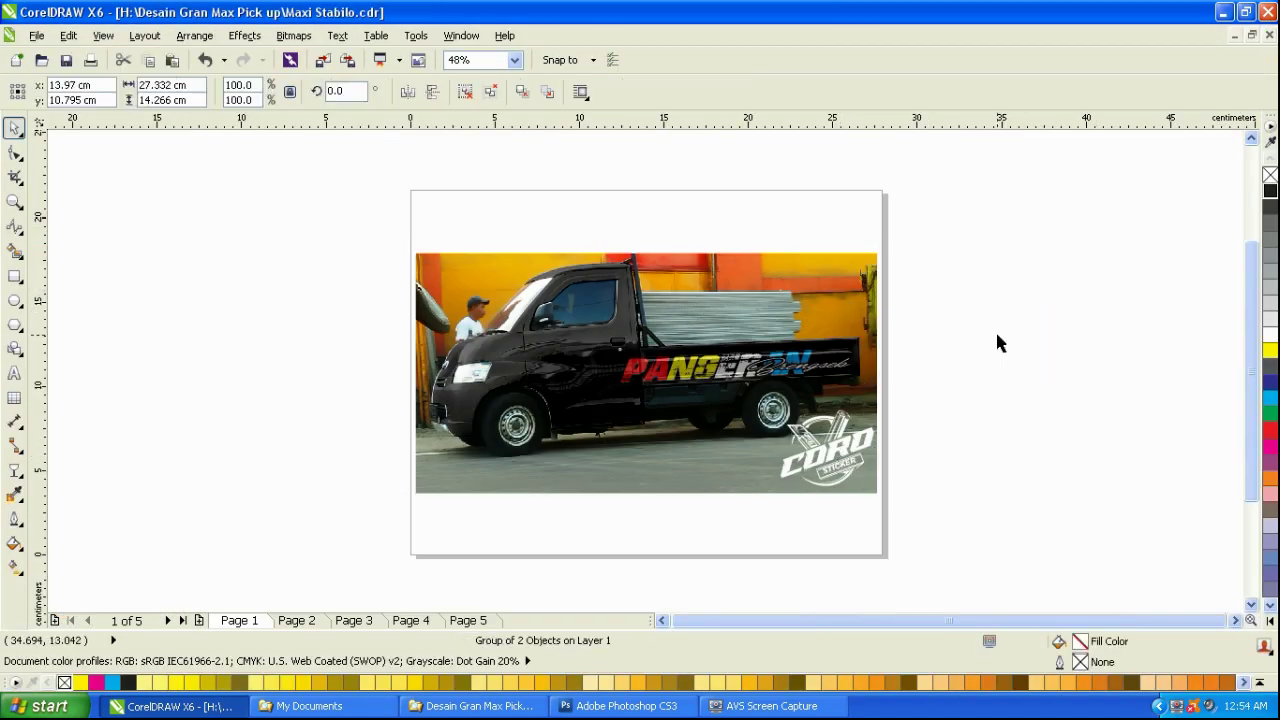
right_click(851, 443)
click(965, 224)
Copy the white Coro Sticker logo and paste it into the Untitled-1 car document.
click(842, 450)
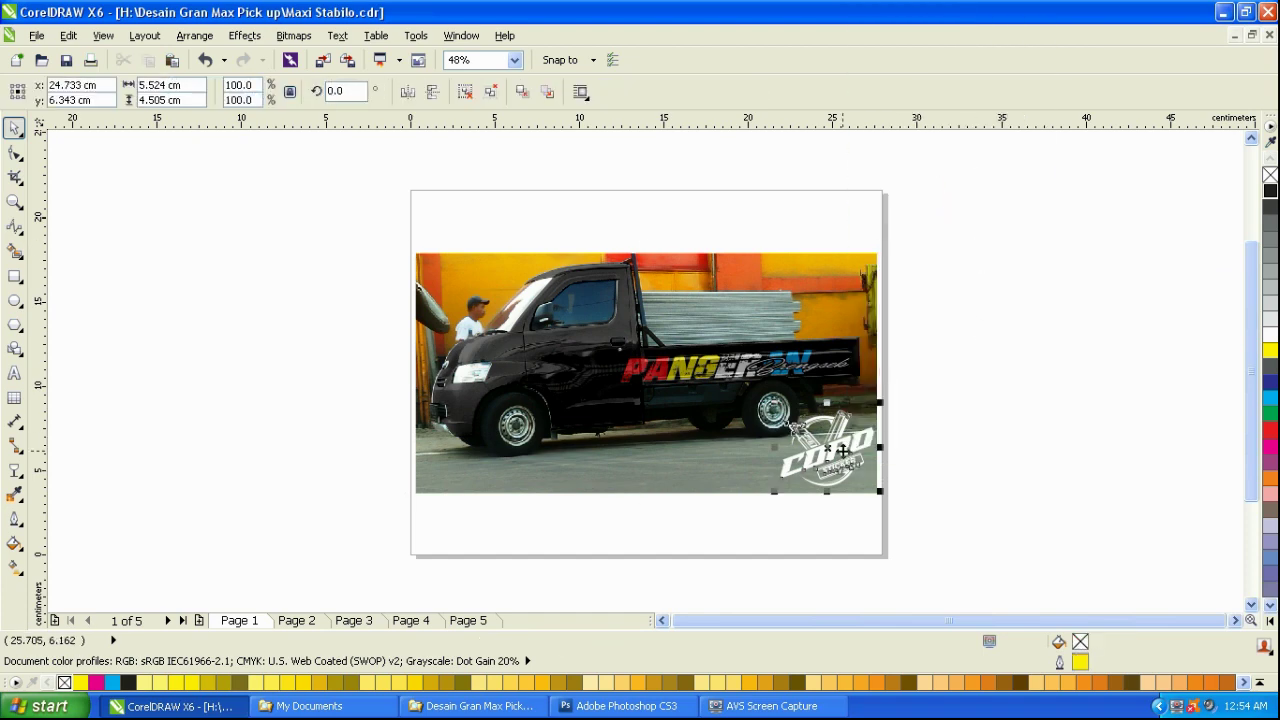
key(ctrl+c)
key(ctrl+Tab)
key(ctrl+v)
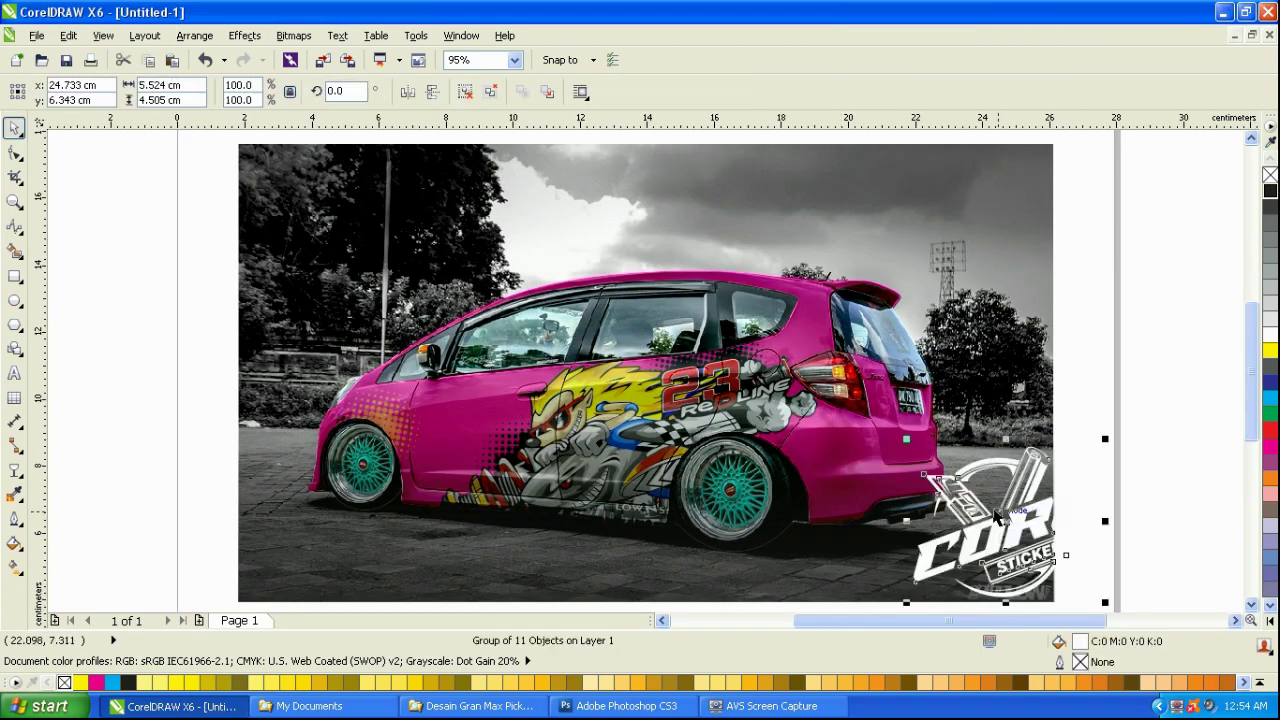
Scale the Coro Sticker logo down and place it over the dark trees in the photo's upper-left area.
drag(1017, 523, 959, 238)
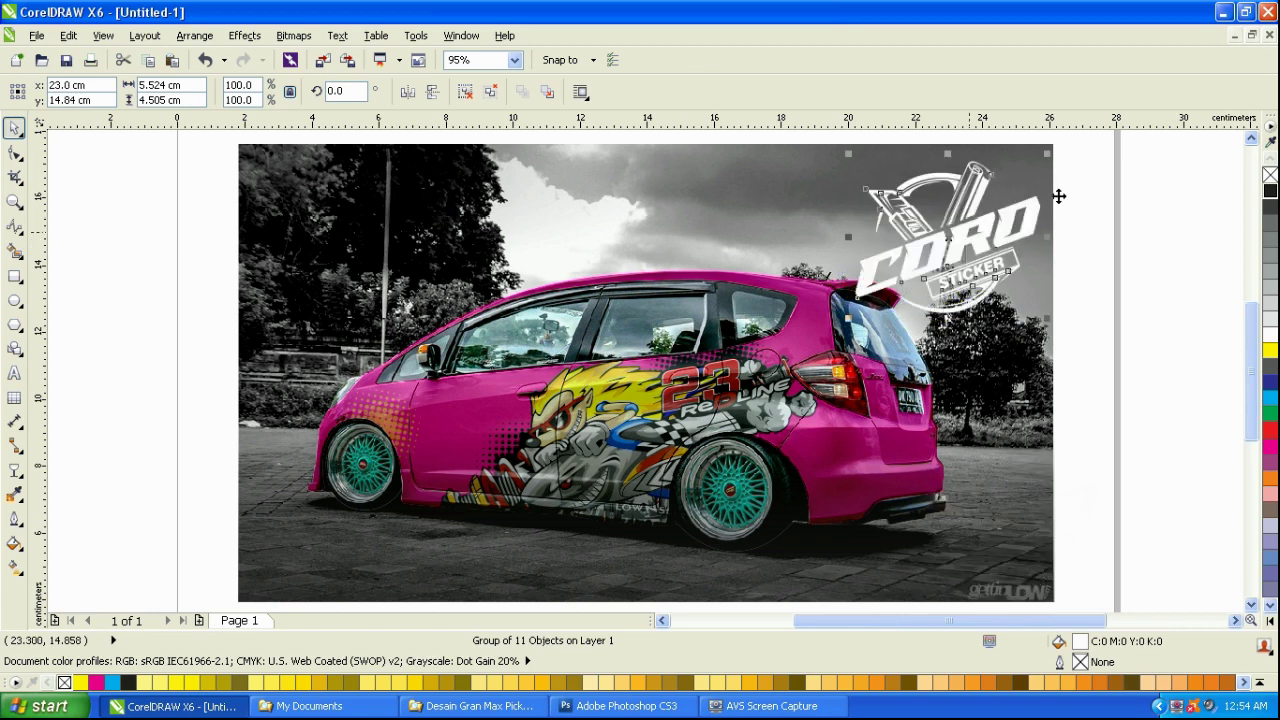
drag(1052, 154, 1017, 174)
drag(971, 245, 384, 248)
click(1112, 330)
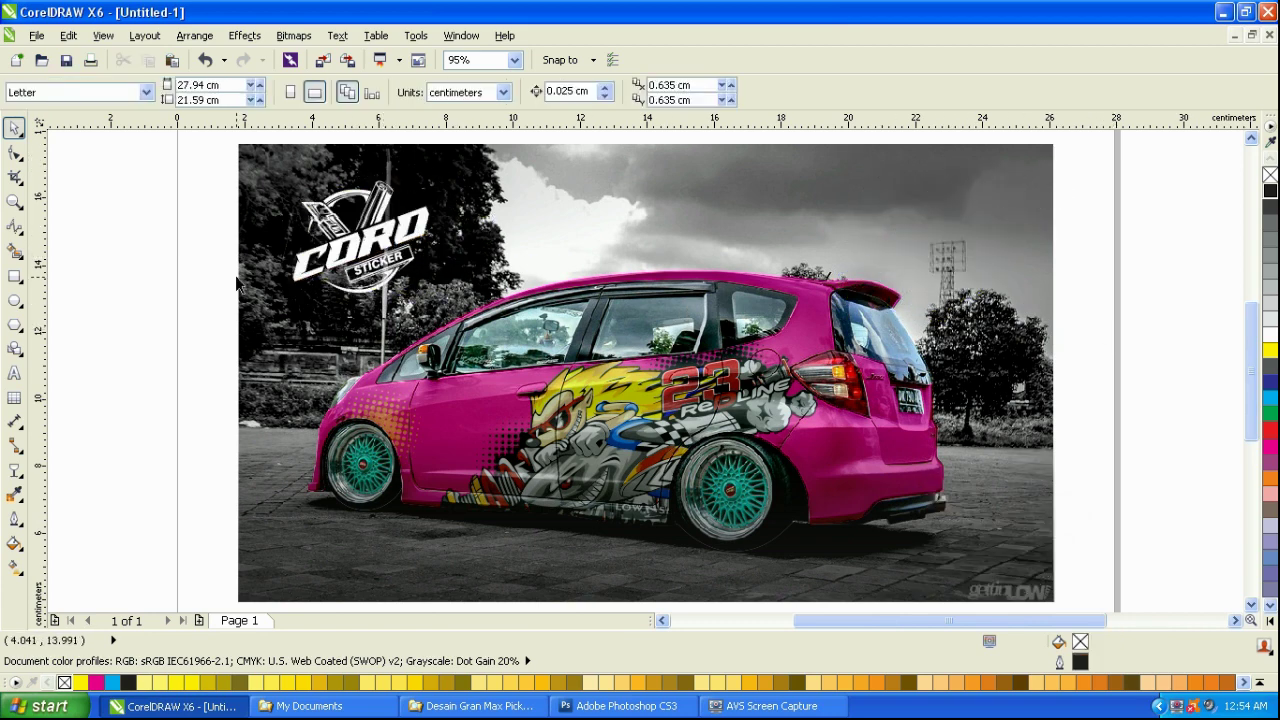
Start an Arial 24 pt text beside the logo with the line "JANGAN LUPA SETELAH MENONTON".
click(14, 372)
click(476, 232)
text(JANGAN IU)
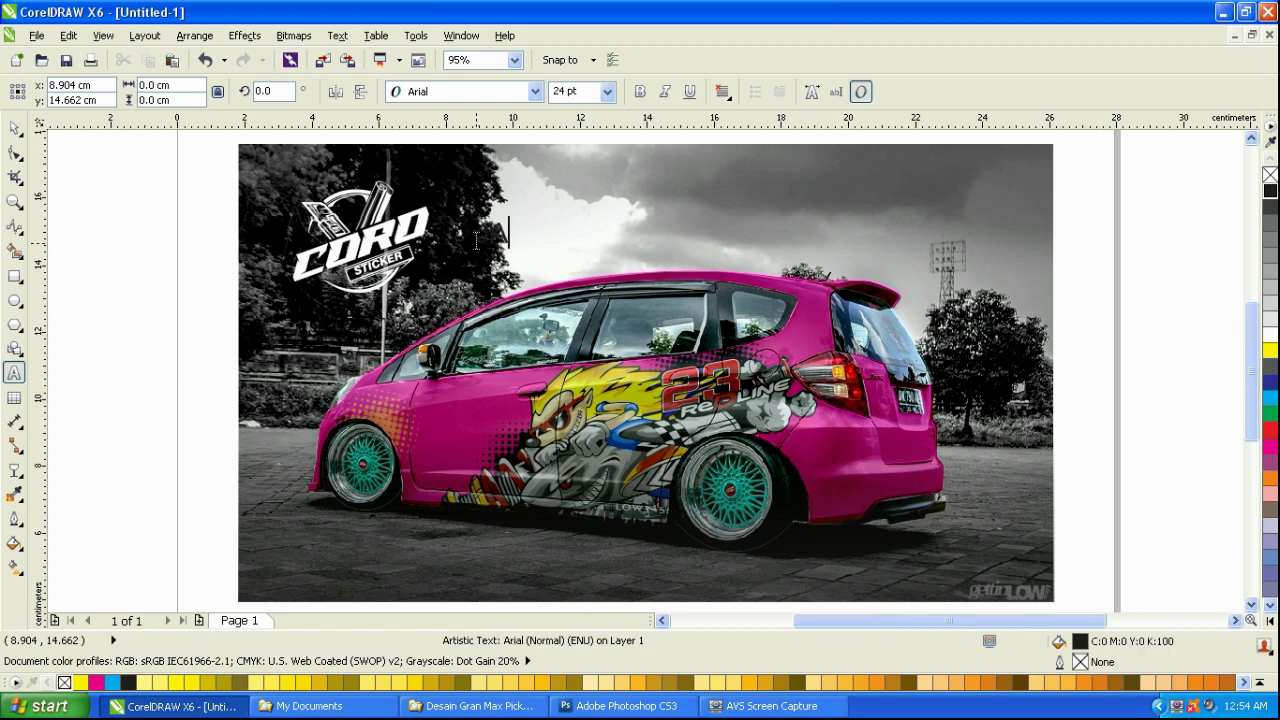
text(PA)
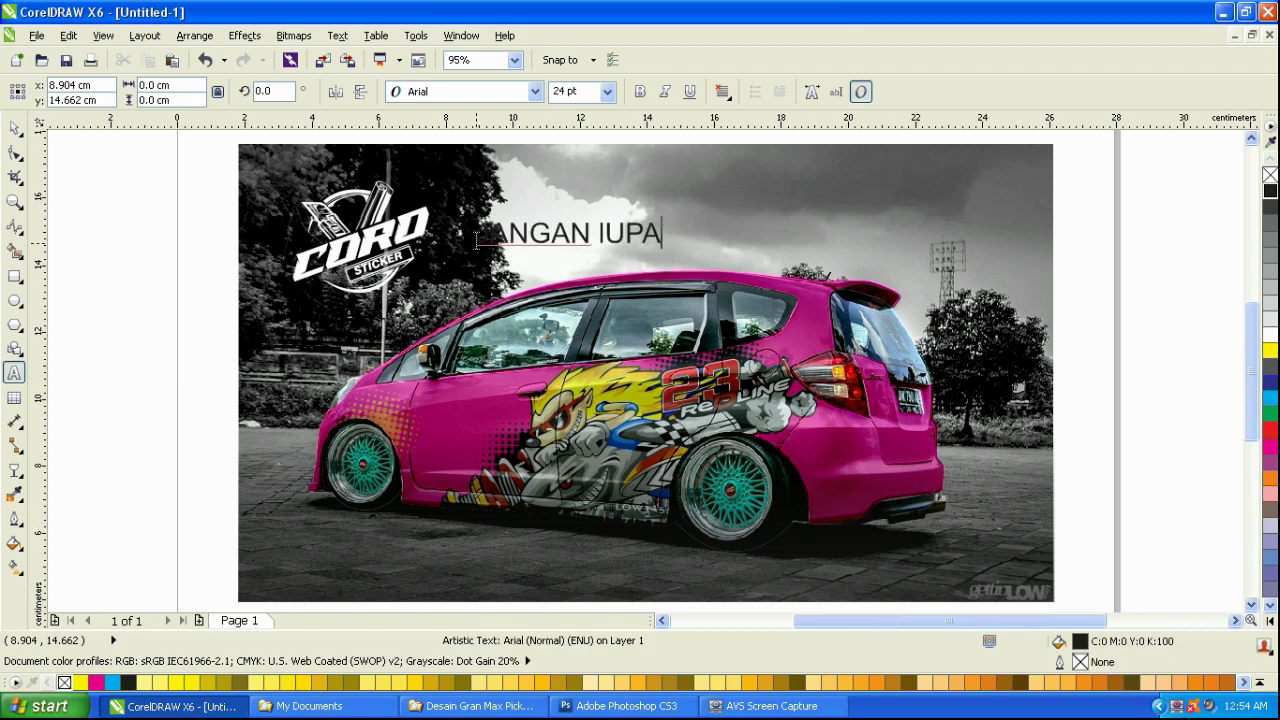
key(BackSpace)
key(BackSpace)
key(BackSpace)
key(BackSpace)
text(L)
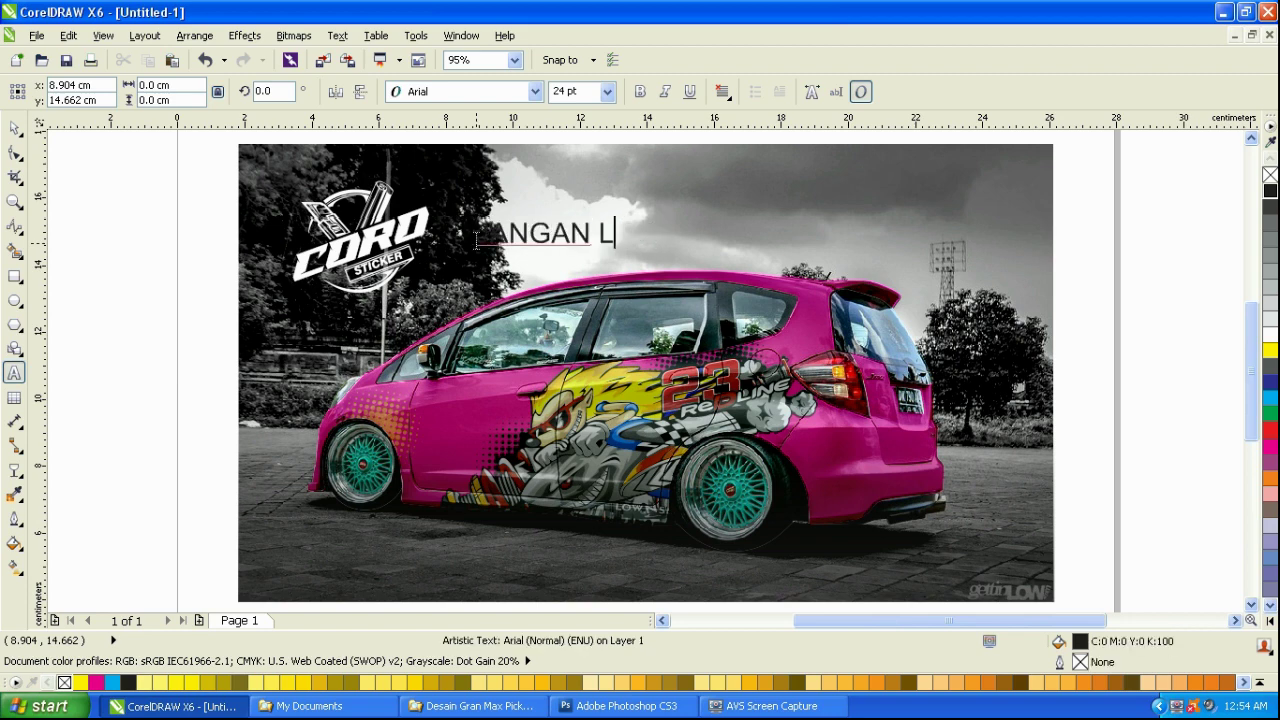
text(UPA SET)
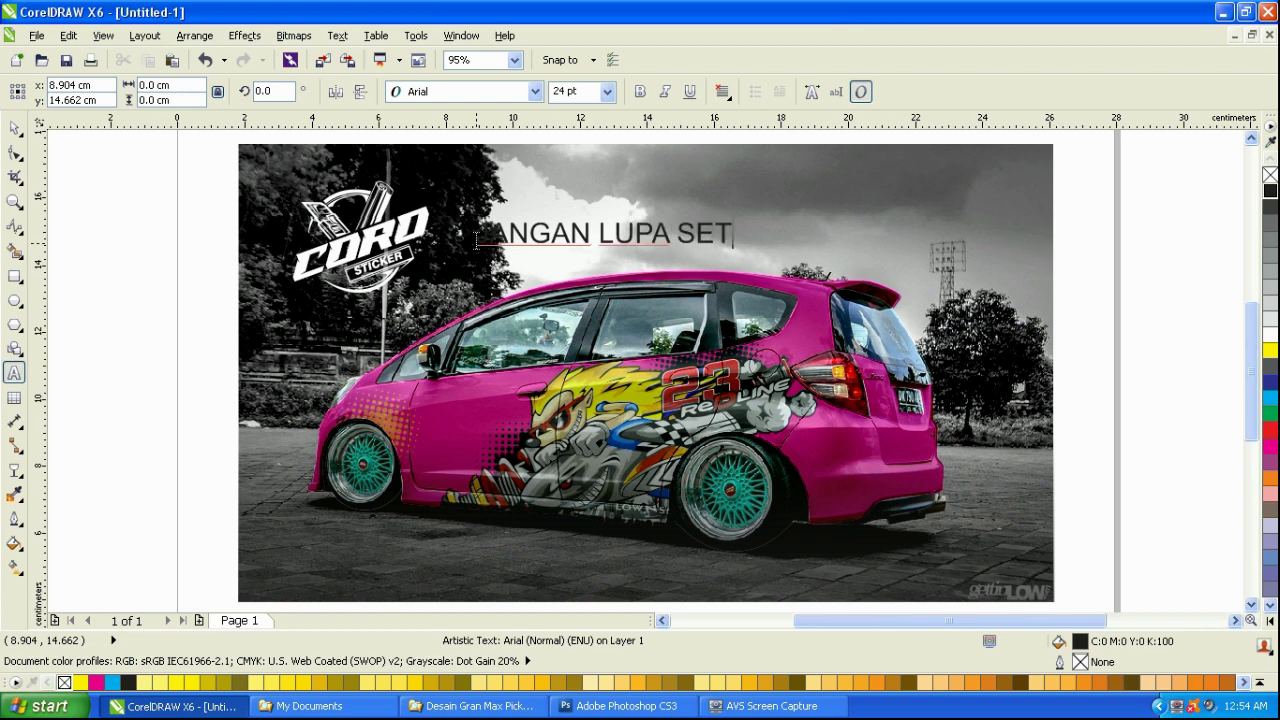
text(ELAH MENO)
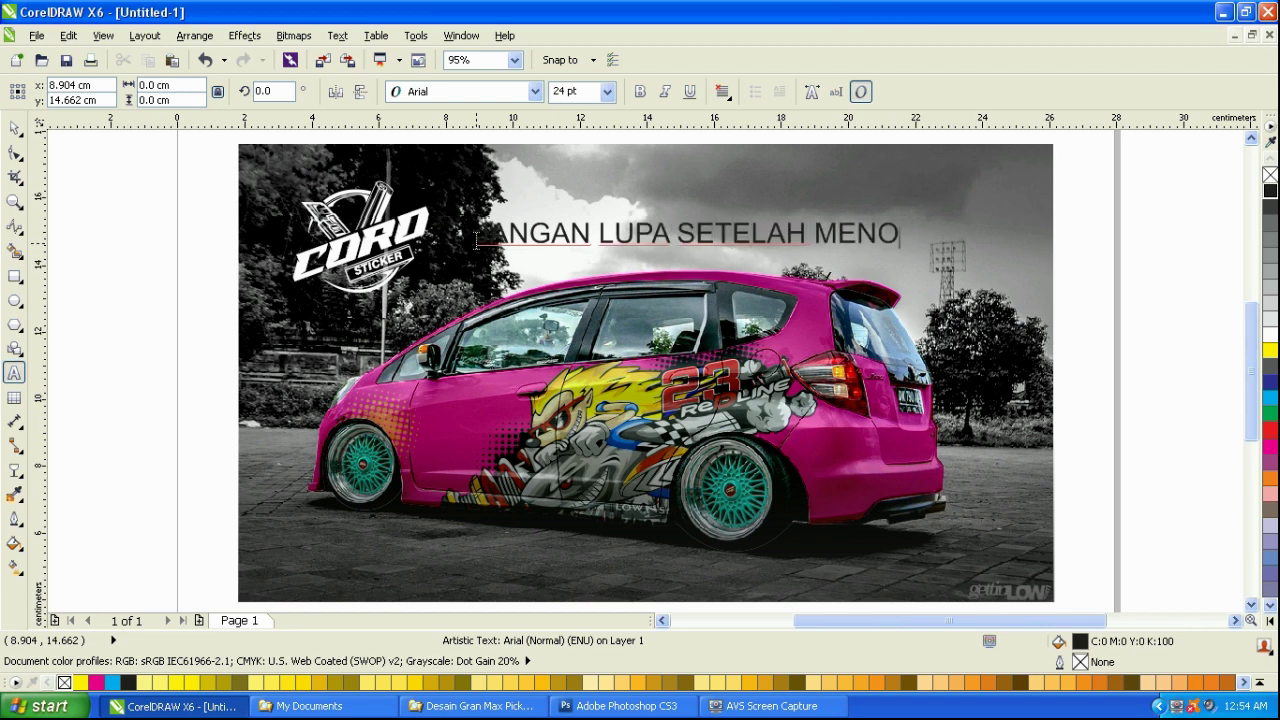
text(NTON)
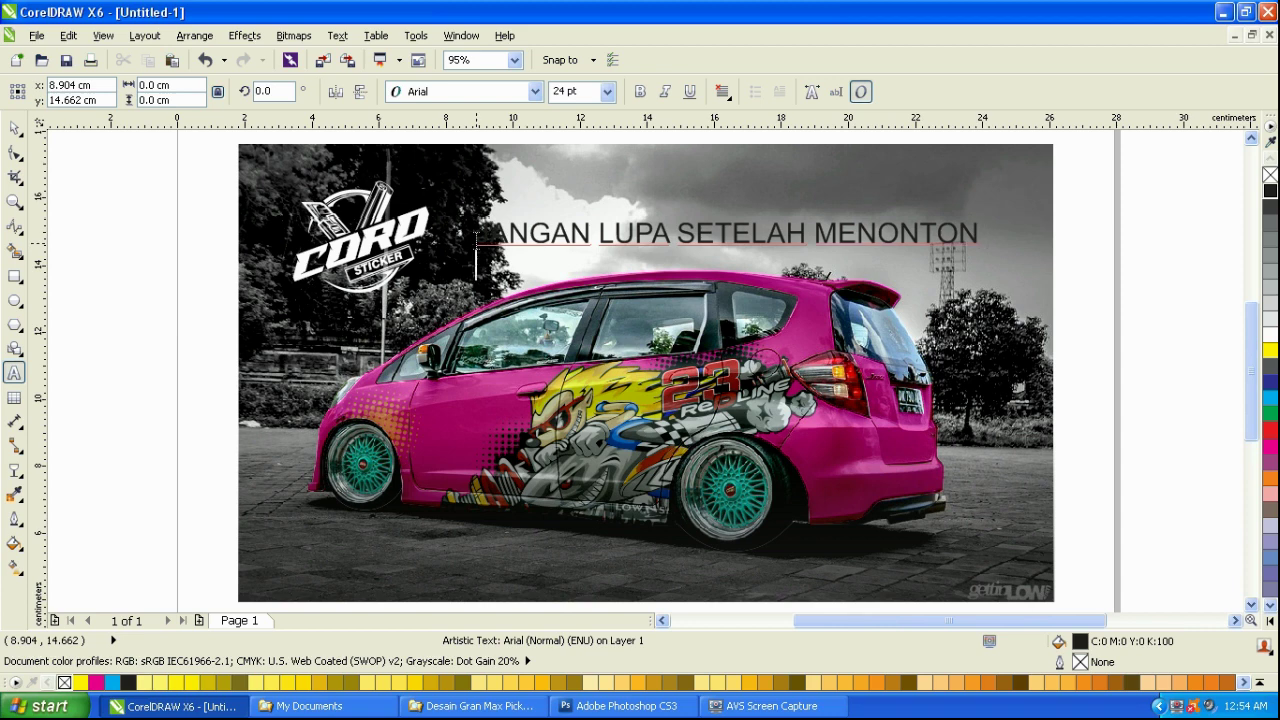
Add a second line to the text reading "VIDEONYA DI LIKE ANSUBCRIBE YA".
key(Return)
text(VIDEO)
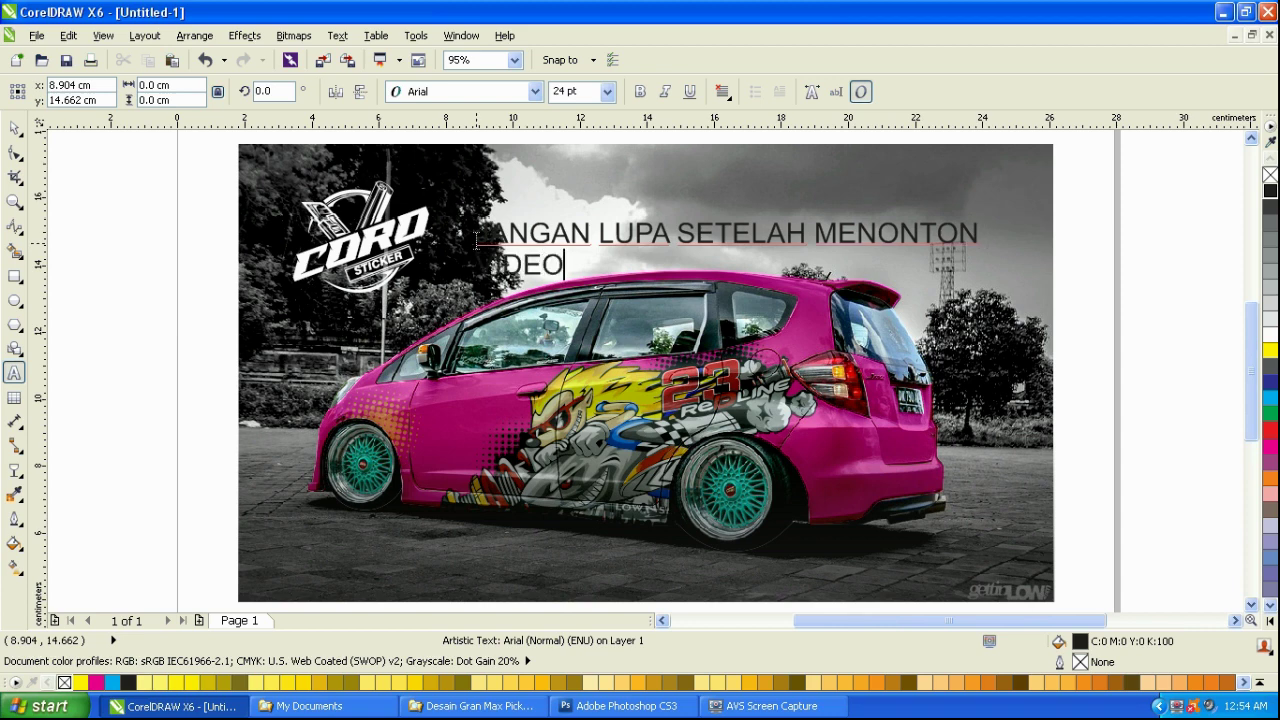
text(NYA DI LIKE ANSU)
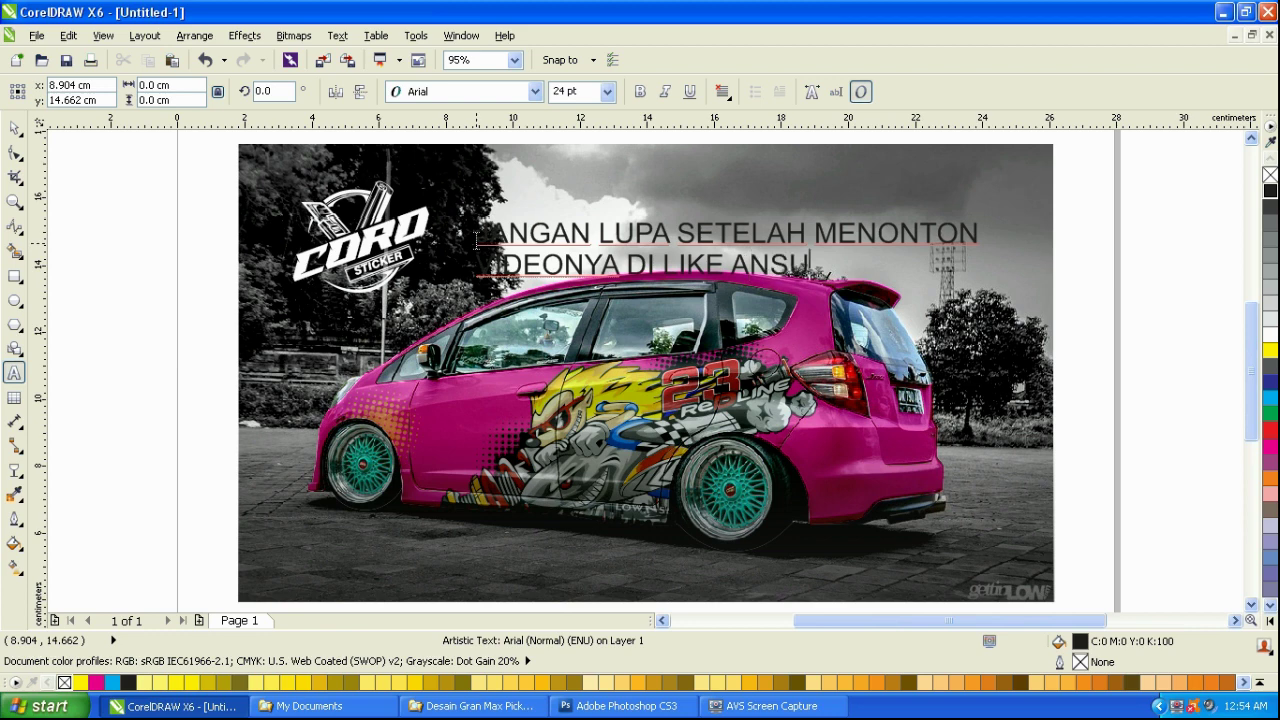
text(BCRIB)
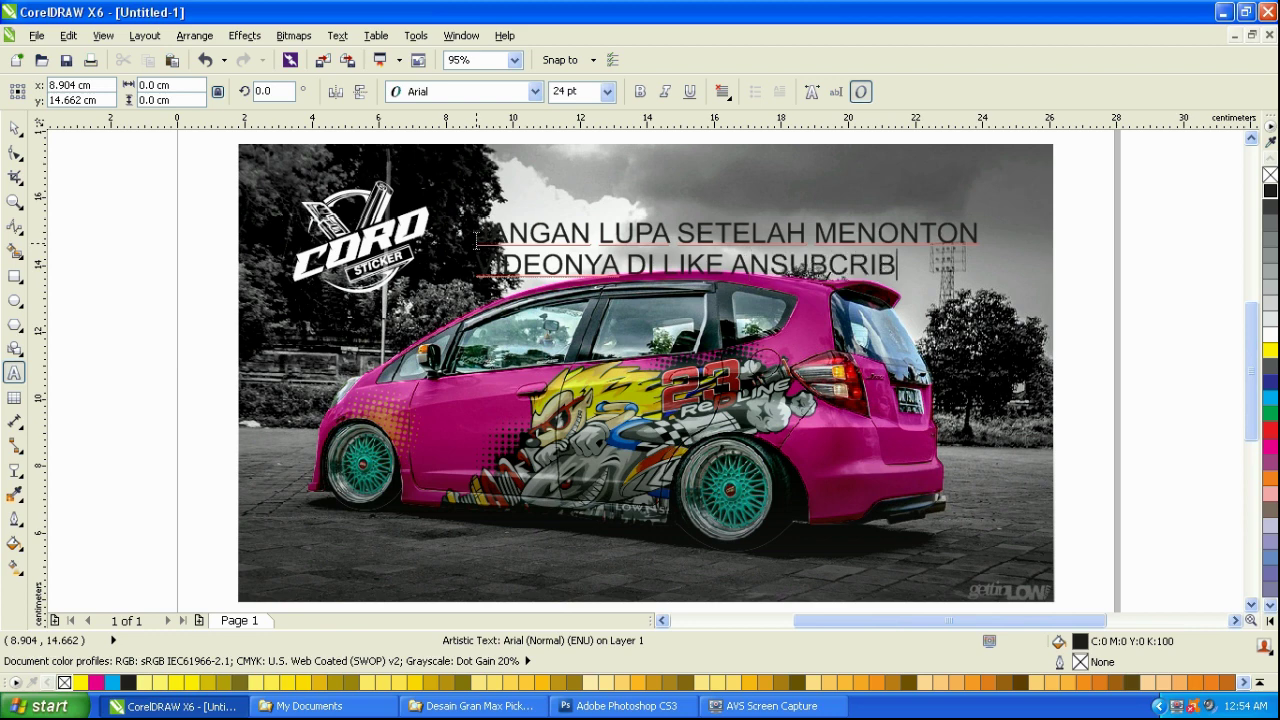
text(E YA)
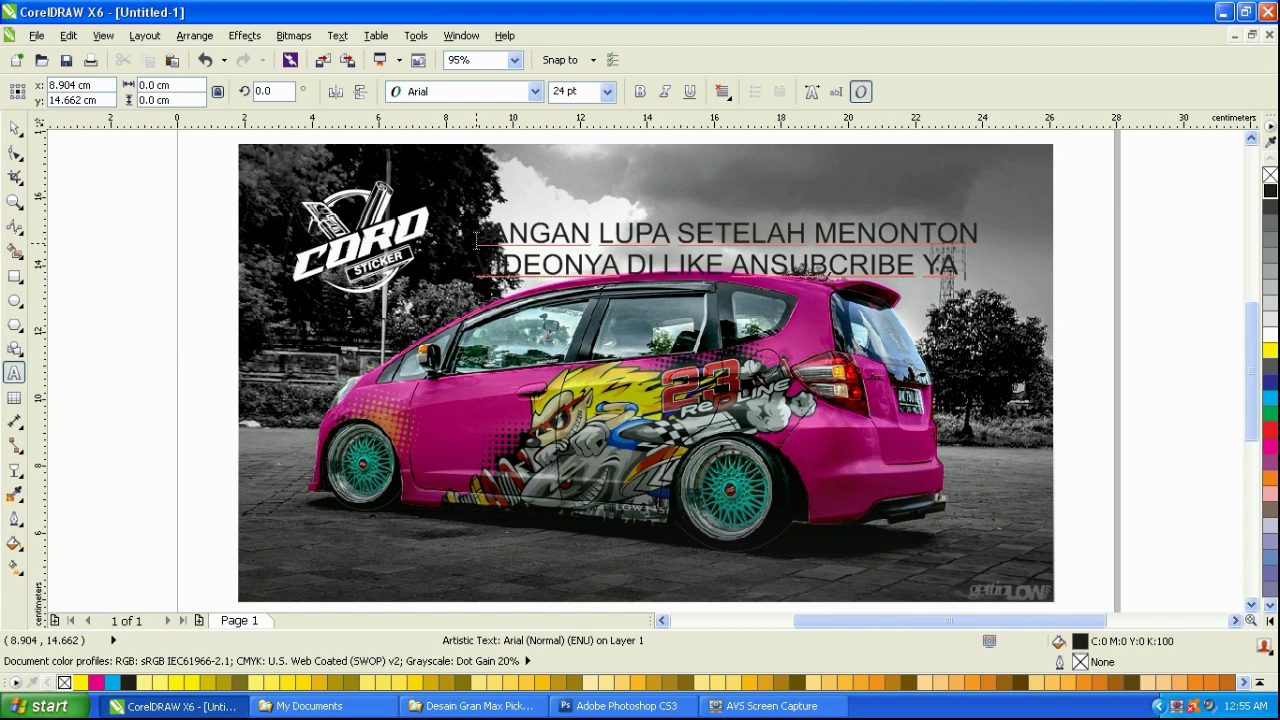
Complete the text's second line with "GENG", then fill the text yellow and move it up beside the logo.
text( GENG)
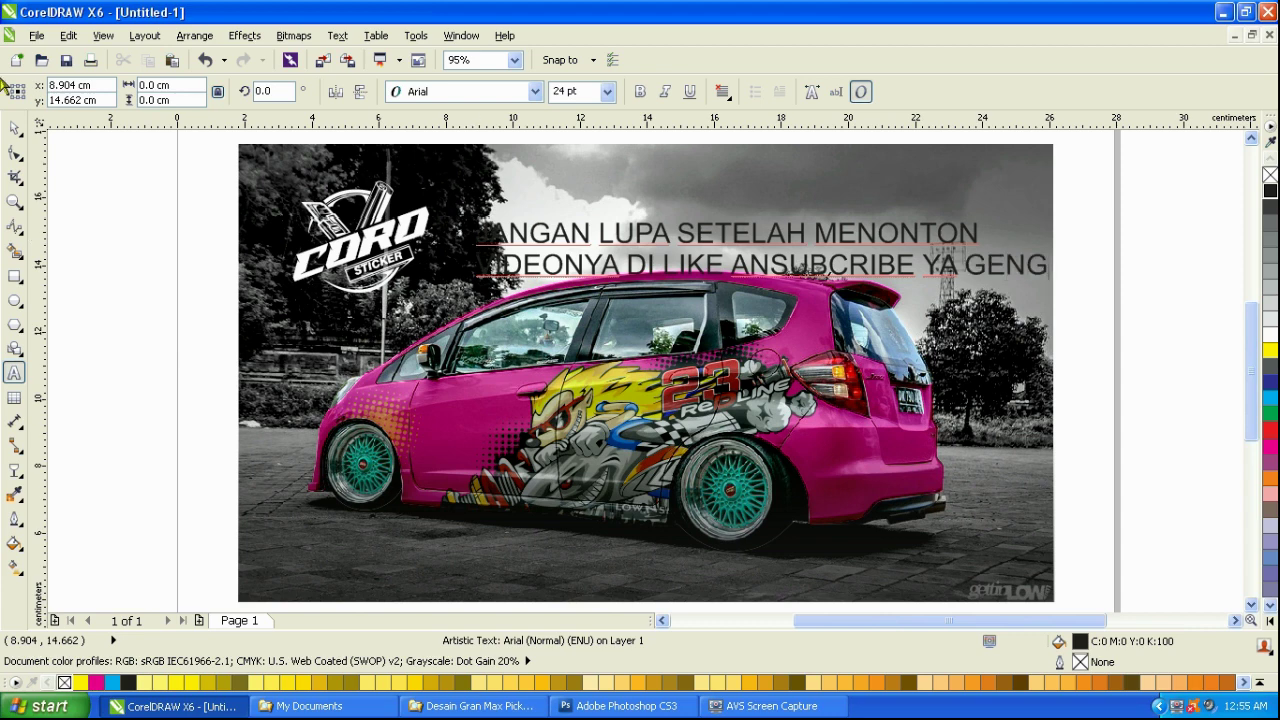
click(14, 128)
click(1269, 350)
drag(1007, 275, 969, 235)
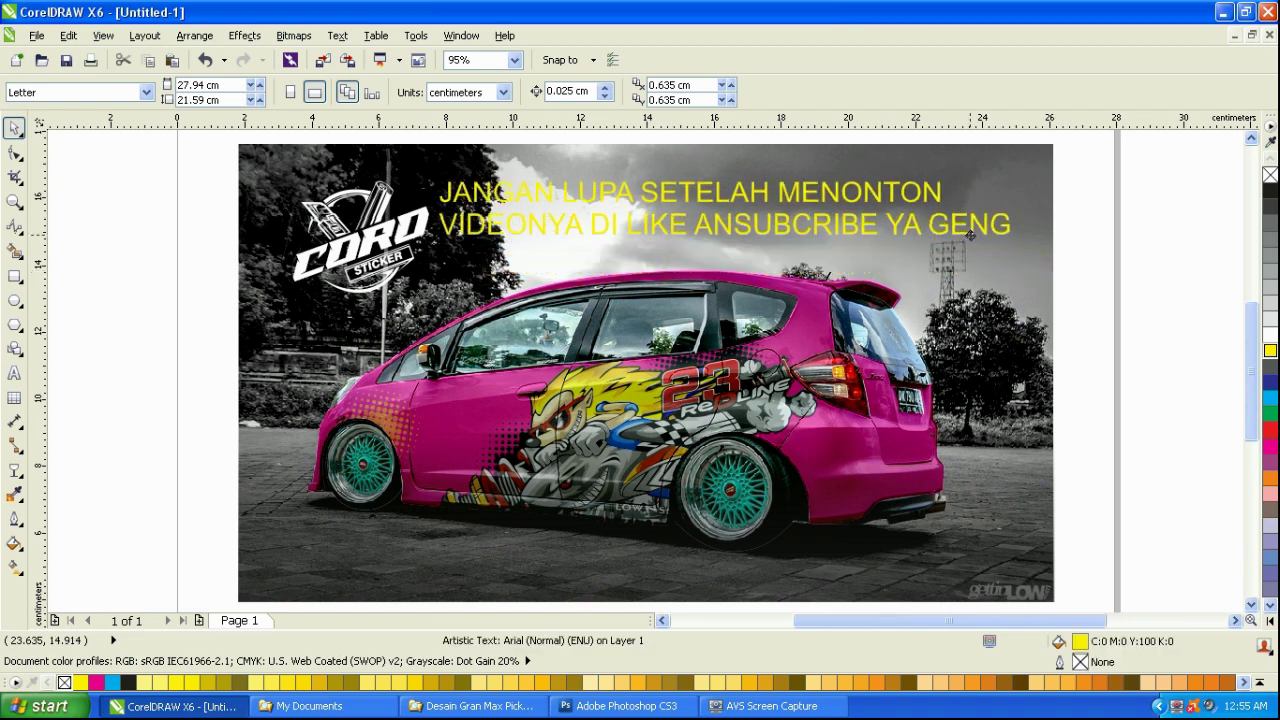
Recolor the two-line text white and move it over the pavement in the photo's lower-left area for a full-screen preview.
click(1270, 335)
drag(773, 230, 586, 576)
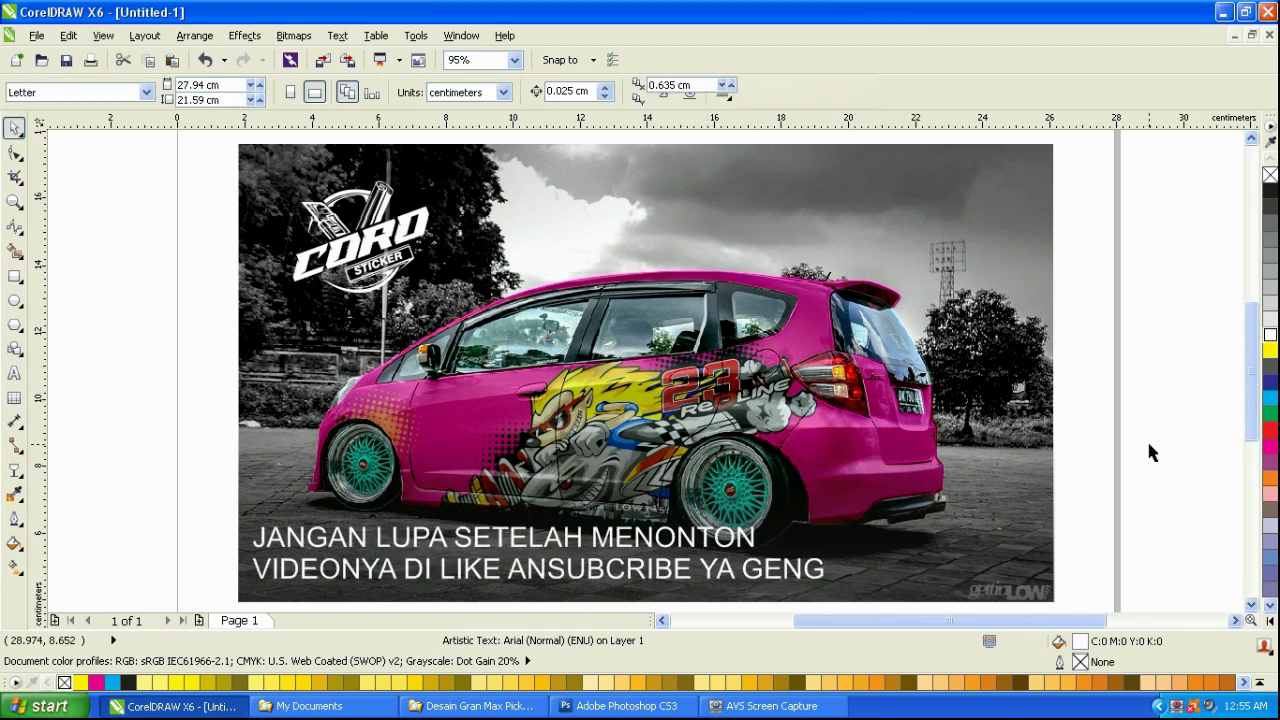
click(1148, 451)
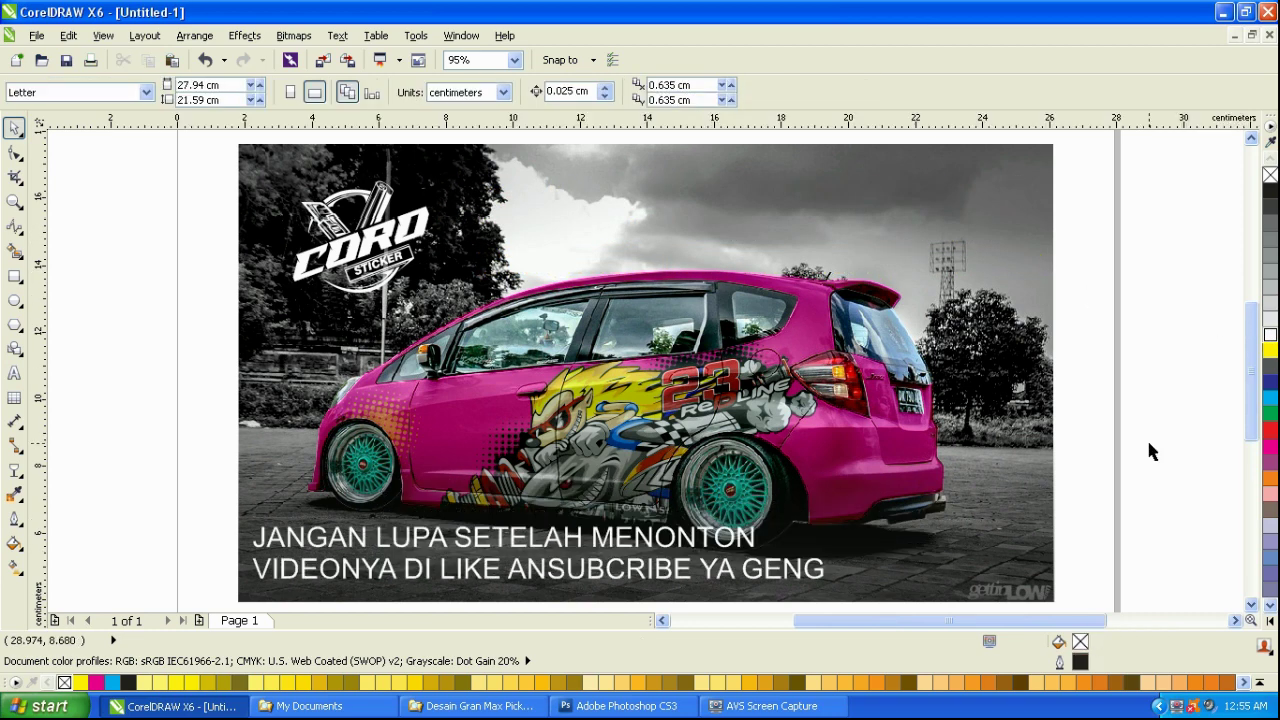
key(F9)
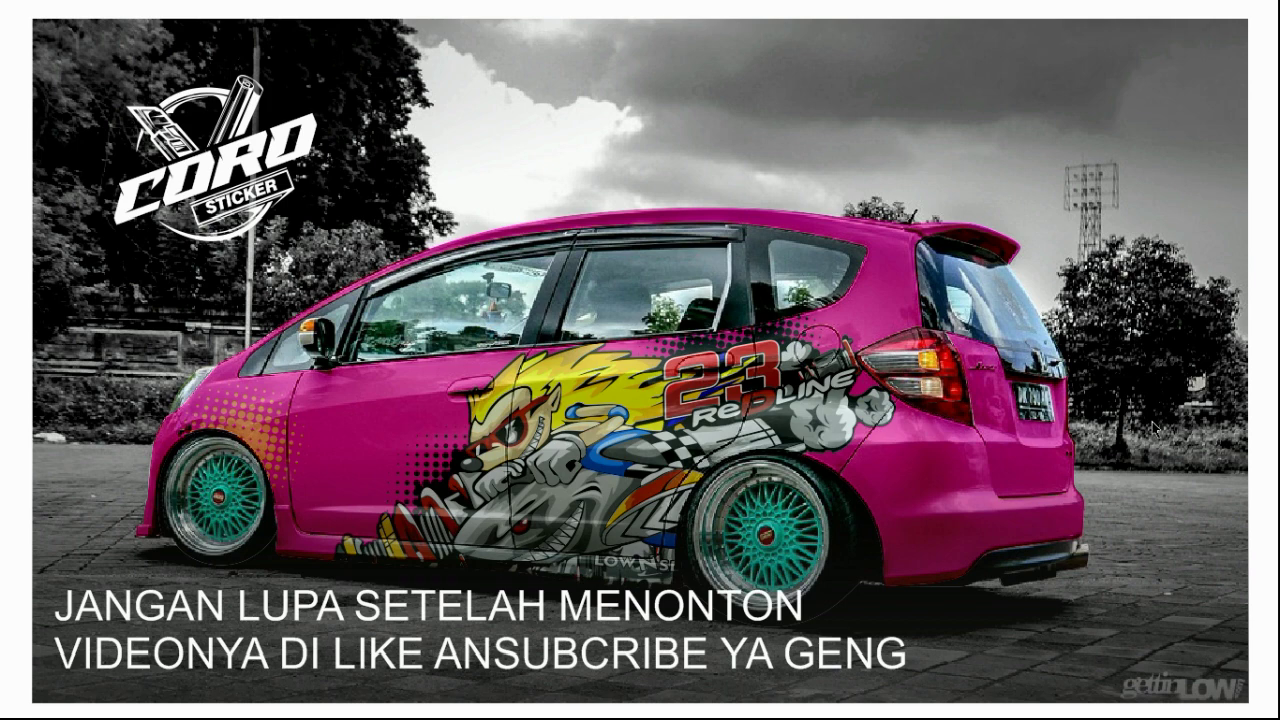
Replace the two-line message with the Arial 24 pt text "SEKIAN DAN TERIMA KASIH" on the pavement below the car.
click(15, 372)
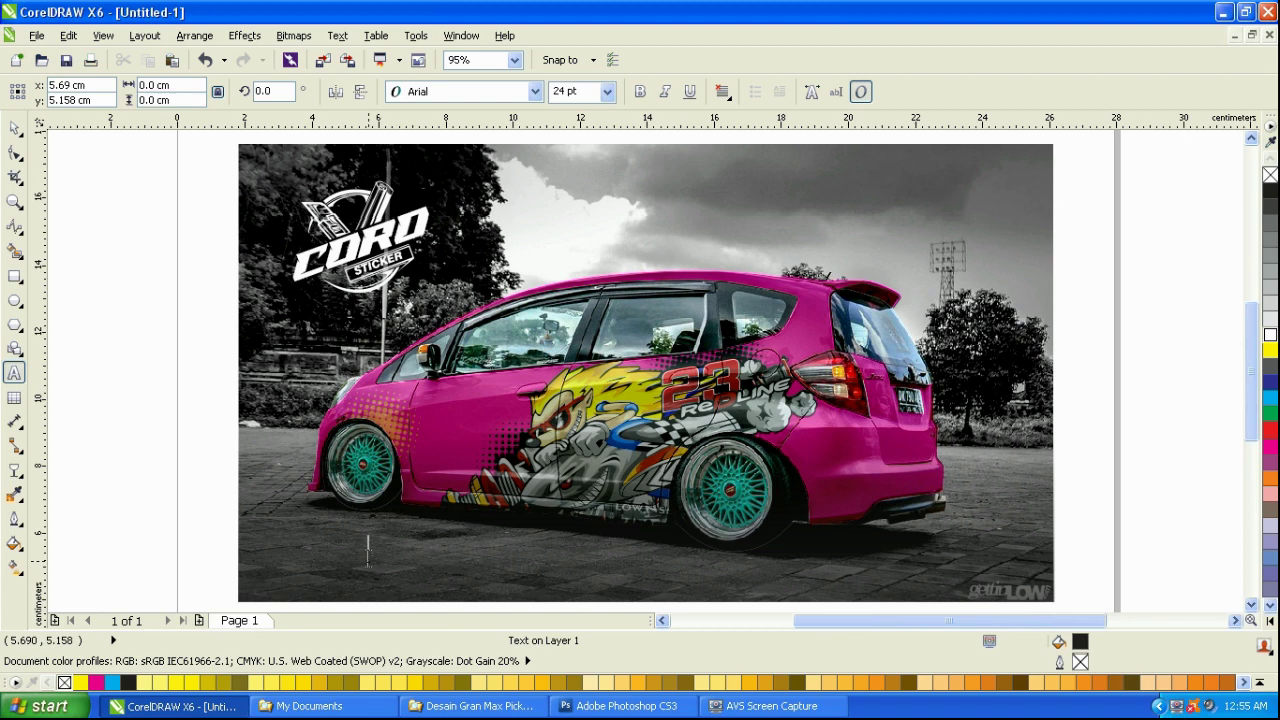
click(369, 555)
text(SEKIAN DA)
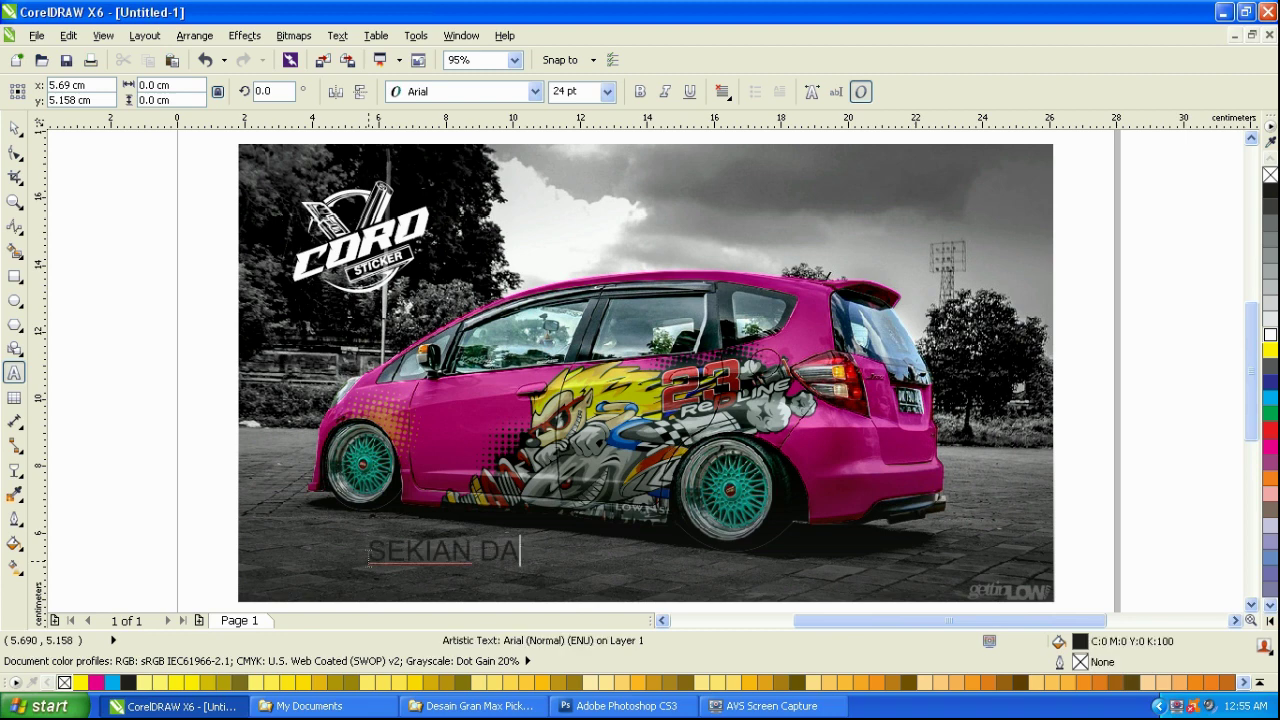
text(N TERIMA K)
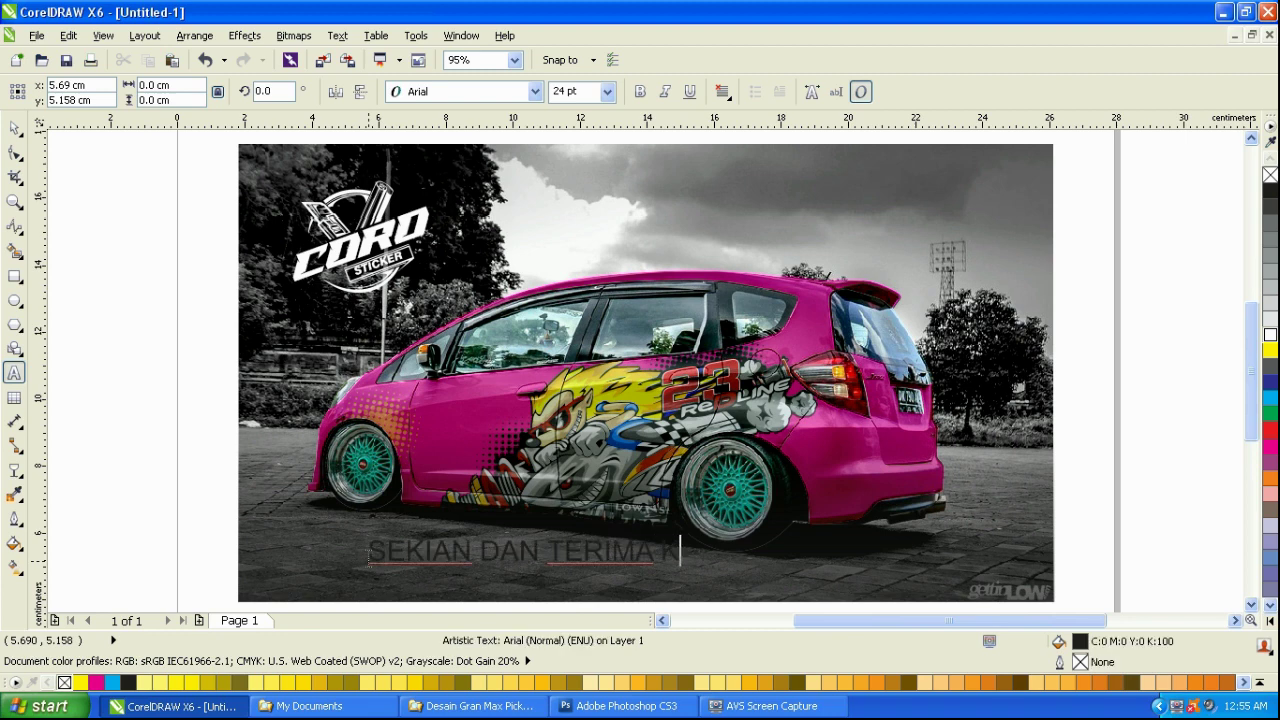
text(ASIH)
Fill the "SEKIAN DAN TERIMA KASIH" text white and center it on the pavement beneath the car.
click(14, 128)
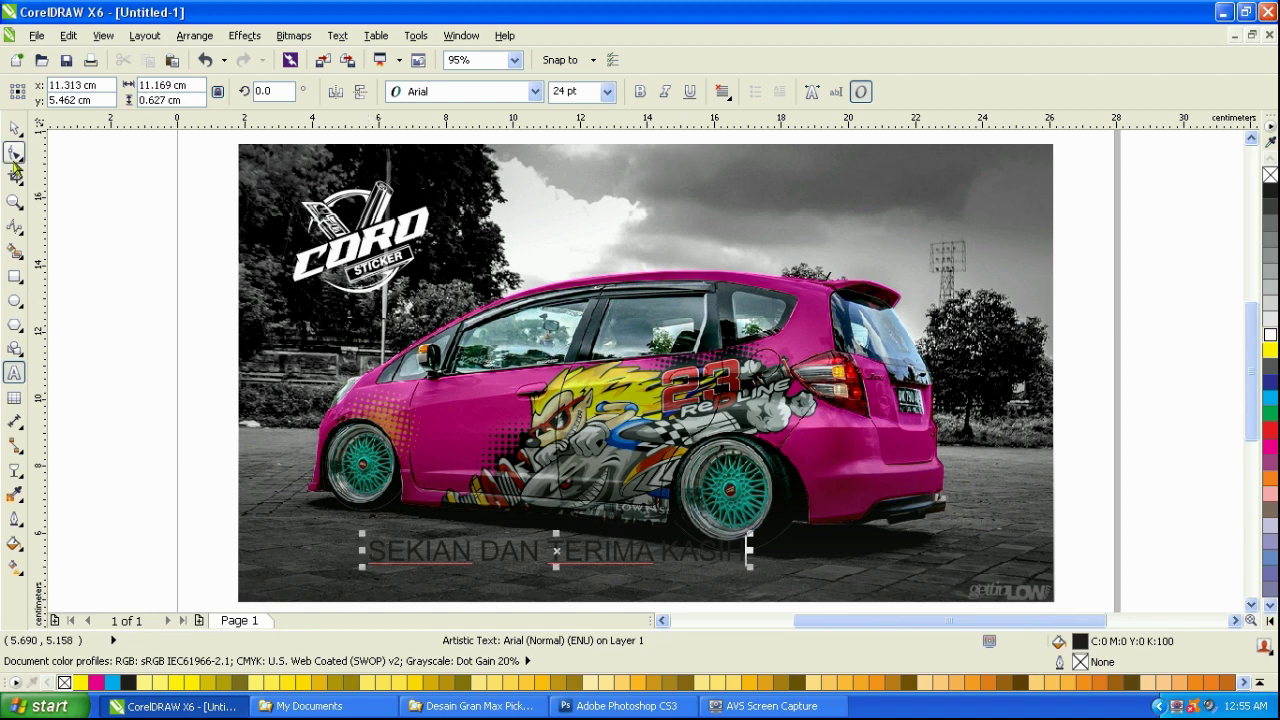
click(1105, 421)
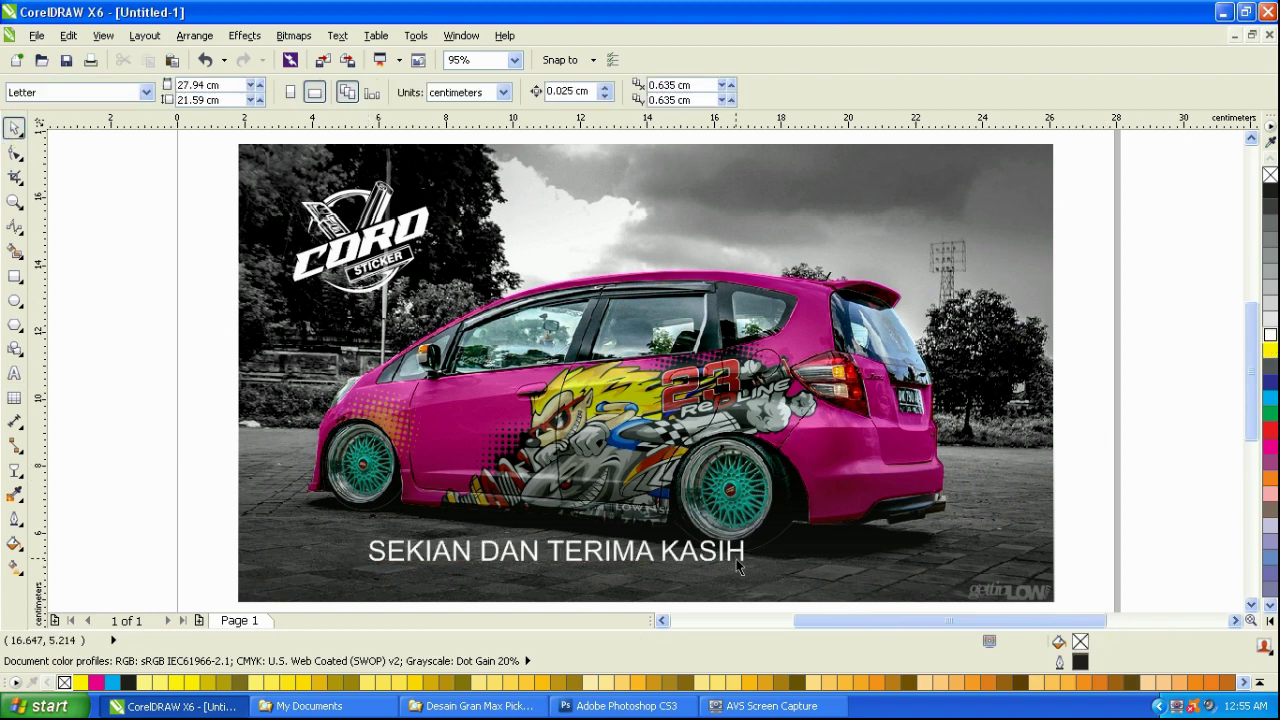
drag(740, 554, 791, 566)
click(1150, 520)
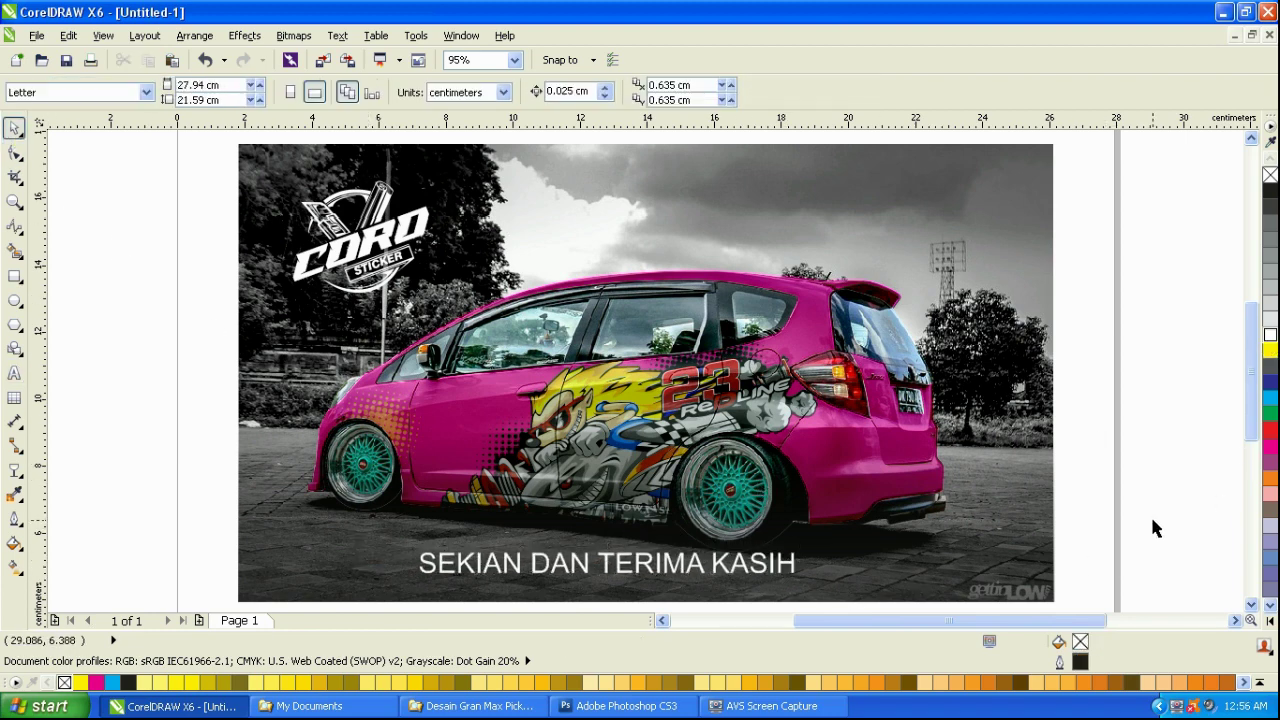